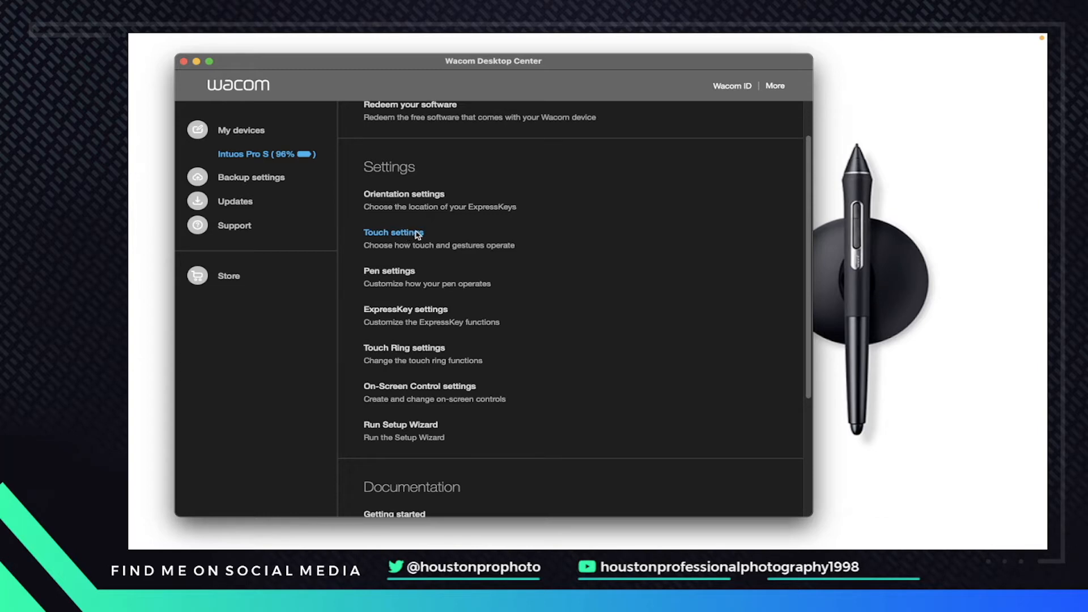
- Look over the Intuos Pro S touch options in the Touch settings and close the settings window
{"action": "left_click", "coordinate": [422, 233]}
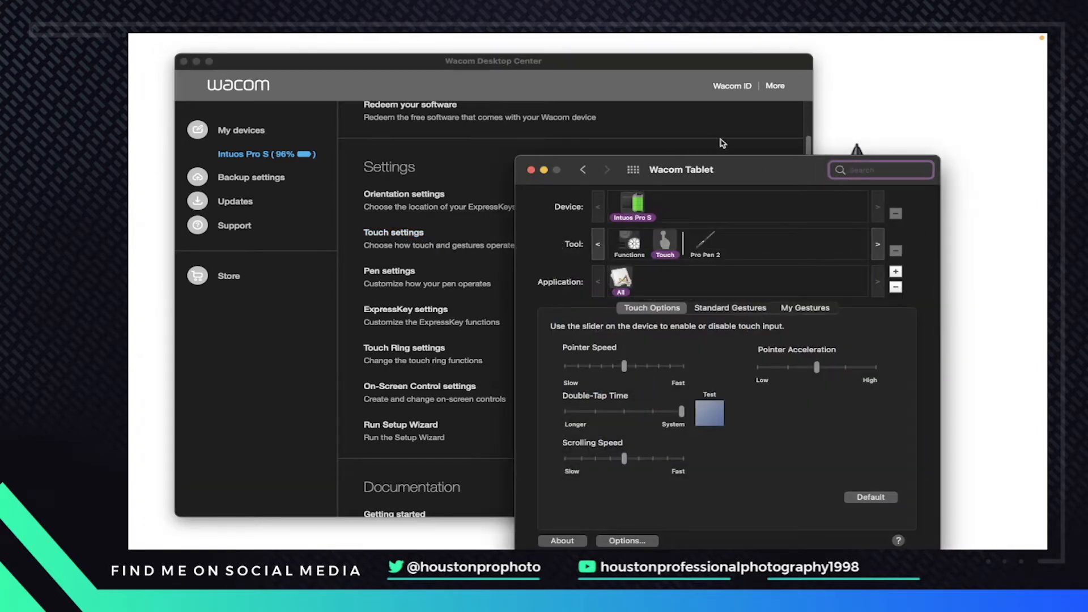
{"action": "left_click_drag", "start_coordinate": [778, 175], "coordinate": [838, 107]}
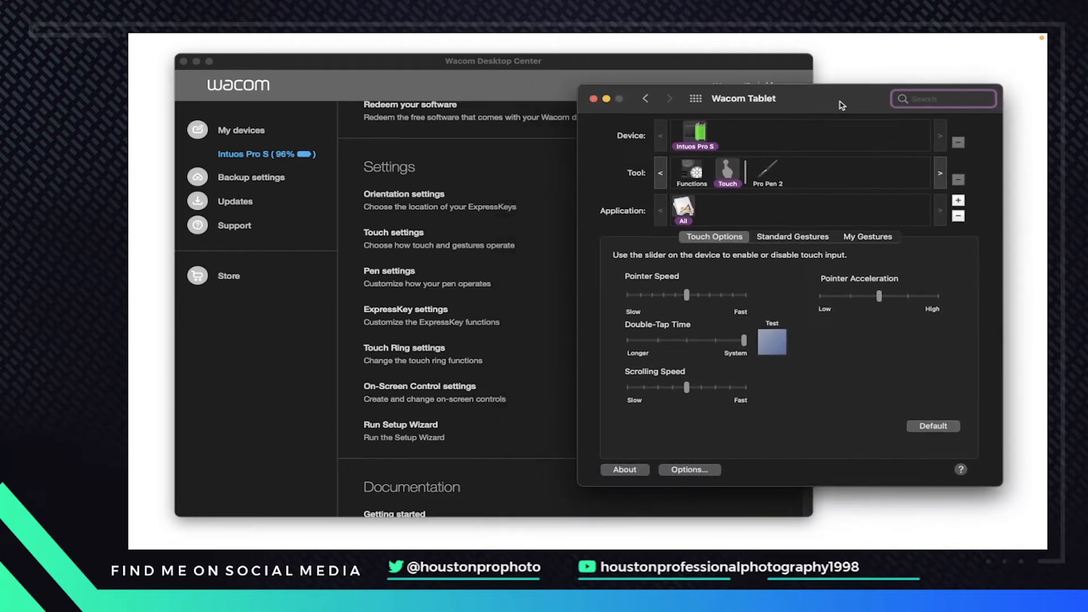
{"action": "left_click_drag", "start_coordinate": [596, 103], "coordinate": [596, 100]}
{"action": "left_click", "coordinate": [593, 100]}
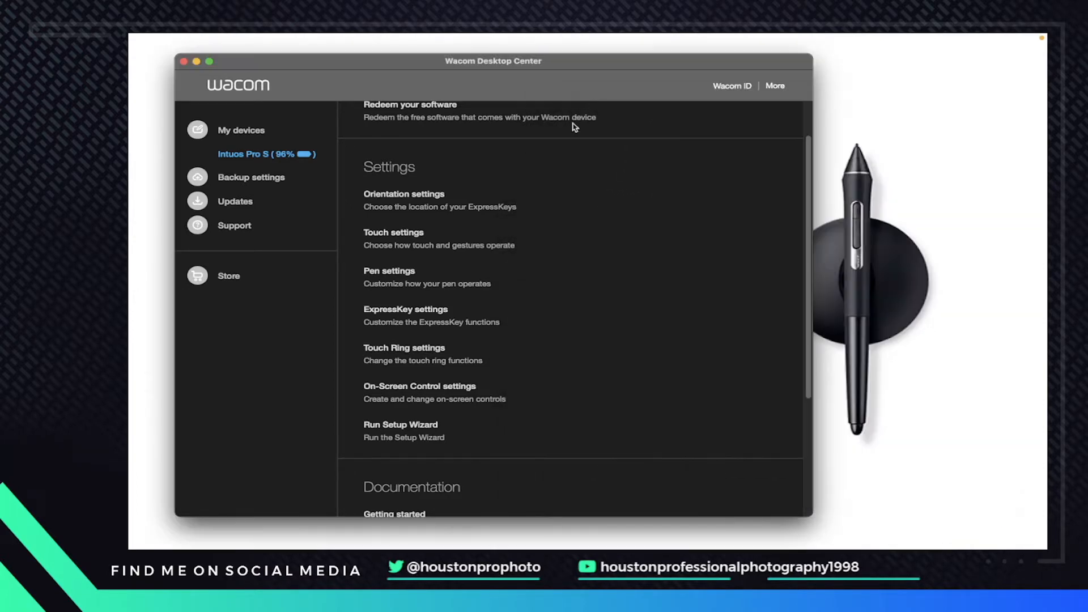
- Review the Pro Pen 2 settings, including tip feel and the two side-switch assignments, and close the settings window
{"action": "left_click", "coordinate": [400, 270]}
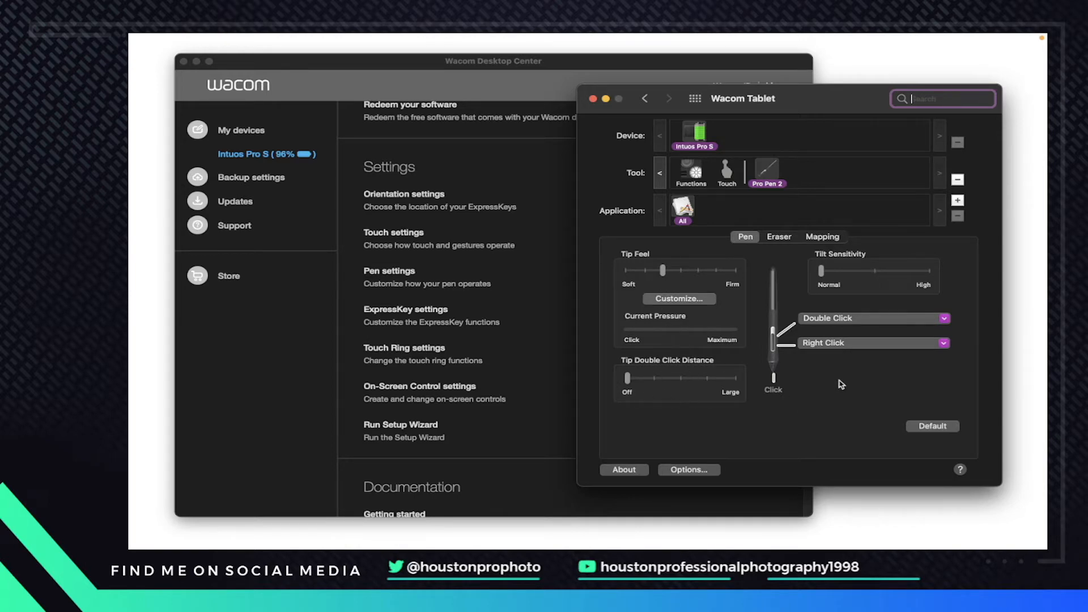
{"action": "left_click", "coordinate": [923, 363]}
{"action": "left_click", "coordinate": [816, 401]}
{"action": "left_click_drag", "start_coordinate": [816, 400], "coordinate": [990, 382]}
{"action": "left_click_drag", "start_coordinate": [783, 404], "coordinate": [936, 380]}
{"action": "left_click_drag", "start_coordinate": [774, 422], "coordinate": [958, 393]}
{"action": "left_click_drag", "start_coordinate": [815, 409], "coordinate": [812, 406]}
{"action": "left_click_drag", "start_coordinate": [943, 379], "coordinate": [944, 379]}
{"action": "left_click_drag", "start_coordinate": [686, 428], "coordinate": [929, 386]}
{"action": "left_click_drag", "start_coordinate": [757, 422], "coordinate": [913, 391]}
{"action": "left_click_drag", "start_coordinate": [813, 407], "coordinate": [907, 393]}
{"action": "left_click", "coordinate": [593, 99]}
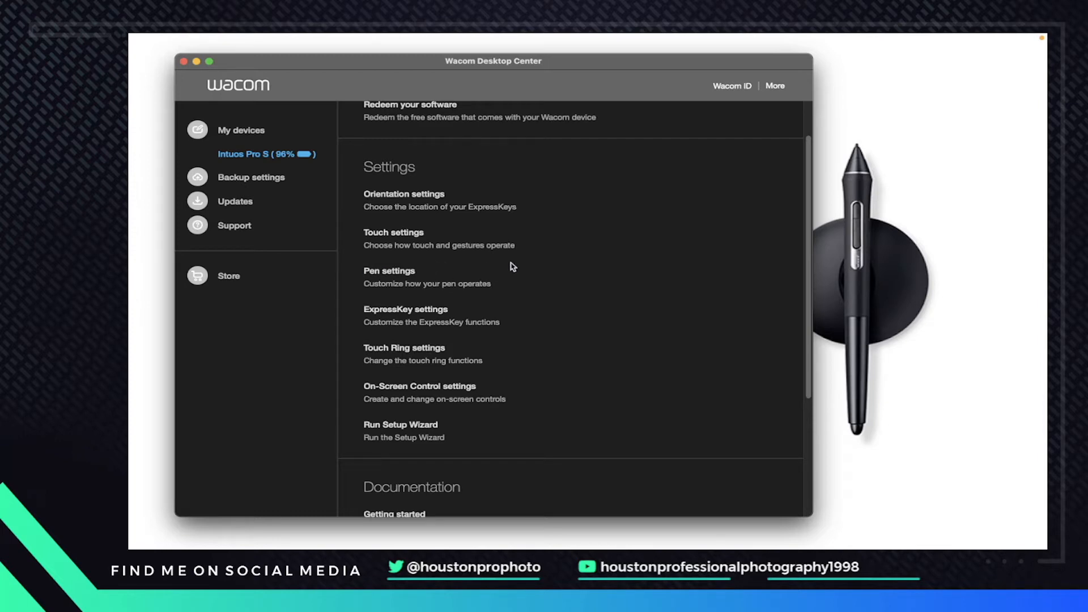
- Review the ExpressKey assignments for all other applications and Adobe Photoshop 2021, plus the latter's Touch Ring, Display Toggle and On-Screen Controls settings
{"action": "left_click", "coordinate": [425, 310]}
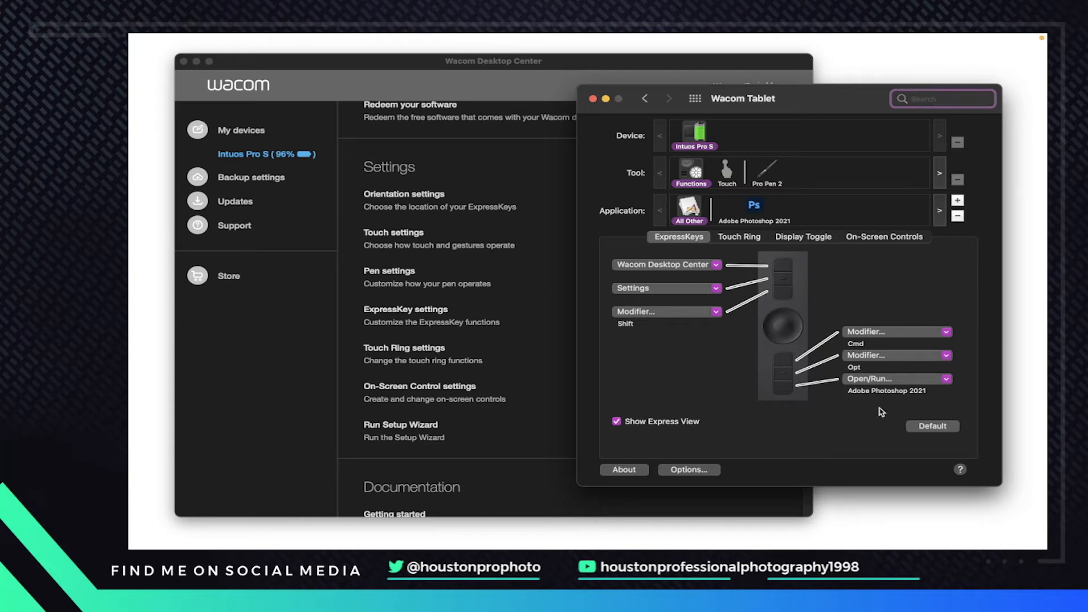
{"action": "left_click", "coordinate": [755, 213]}
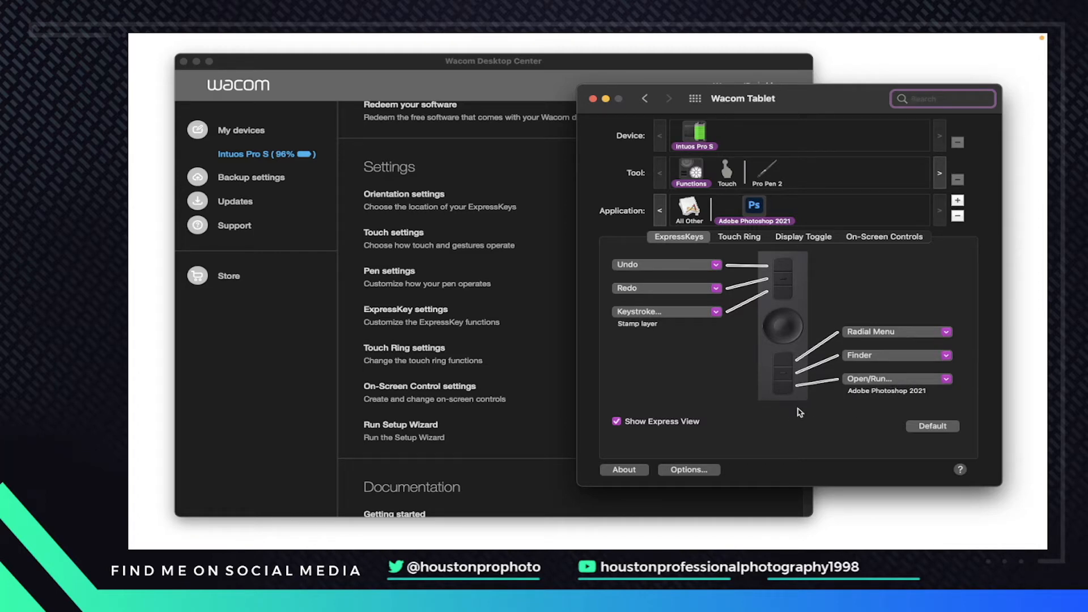
{"action": "left_click", "coordinate": [739, 238]}
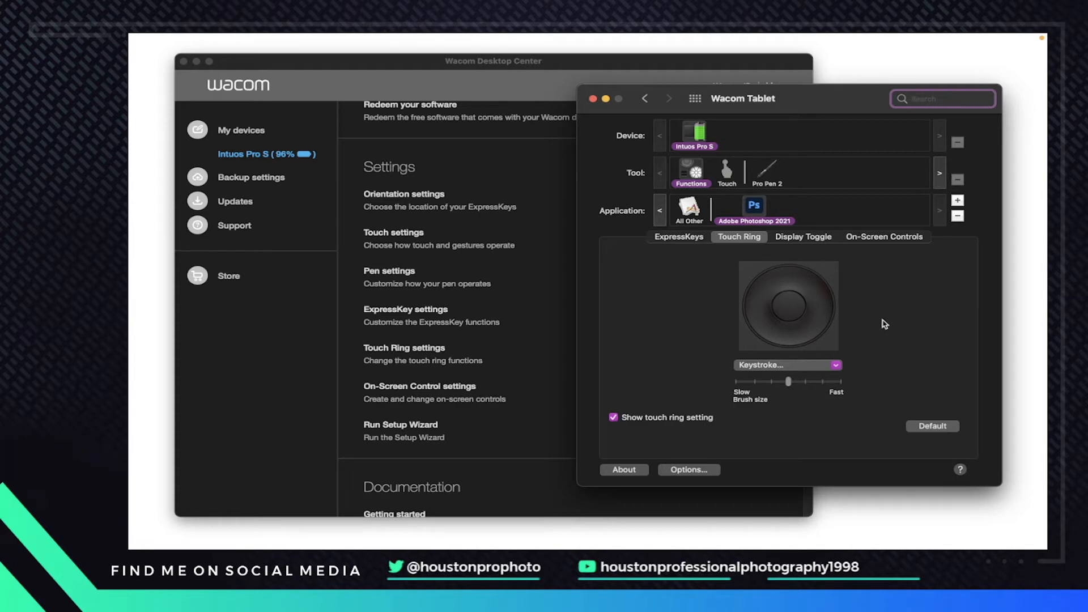
{"action": "left_click", "coordinate": [814, 241]}
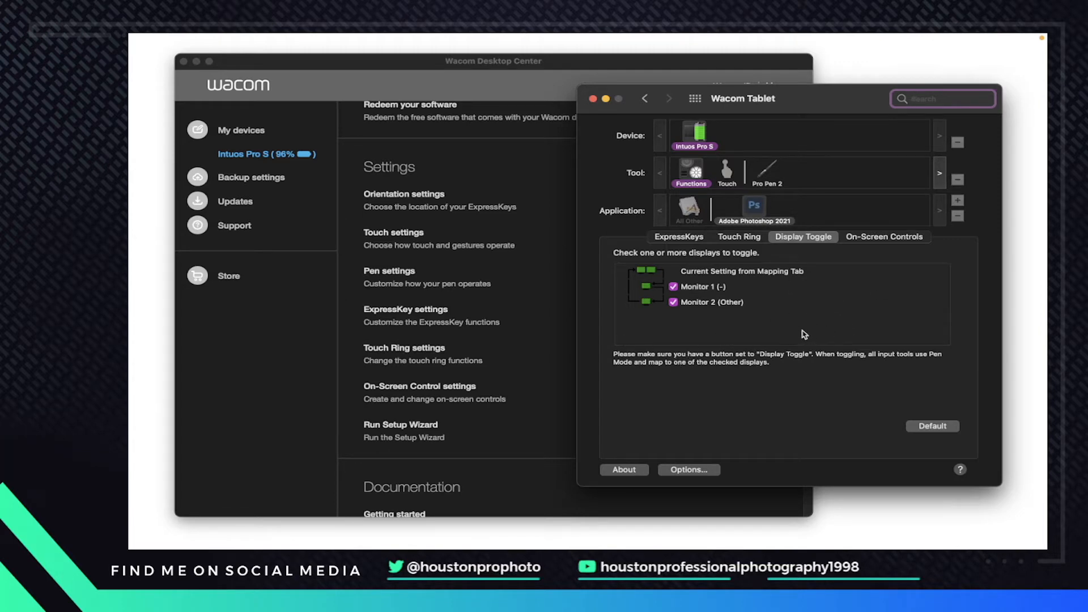
{"action": "left_click", "coordinate": [897, 237]}
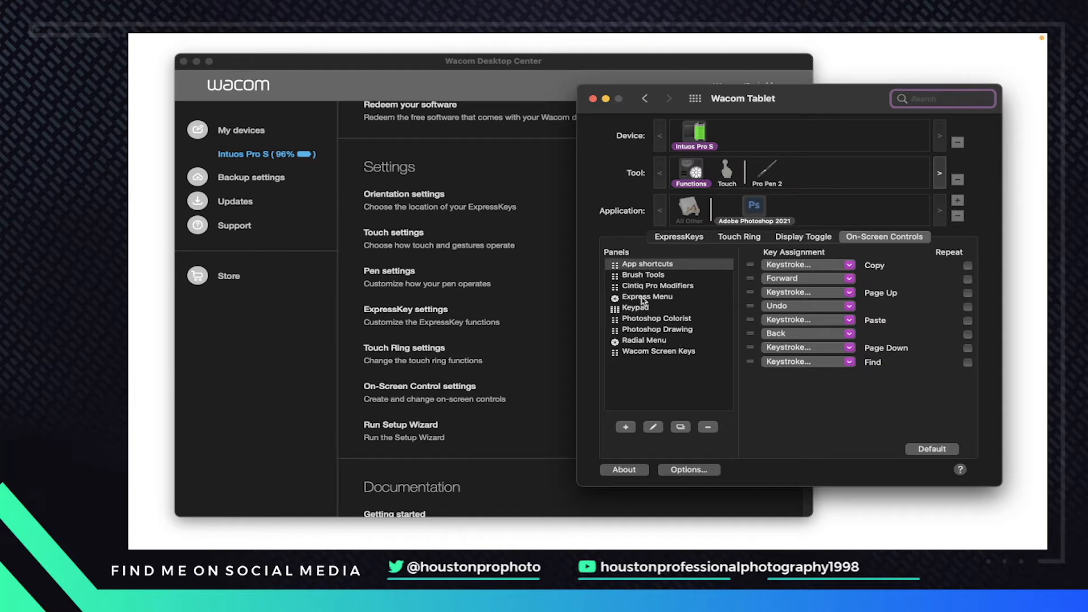
{"action": "left_click", "coordinate": [593, 99]}
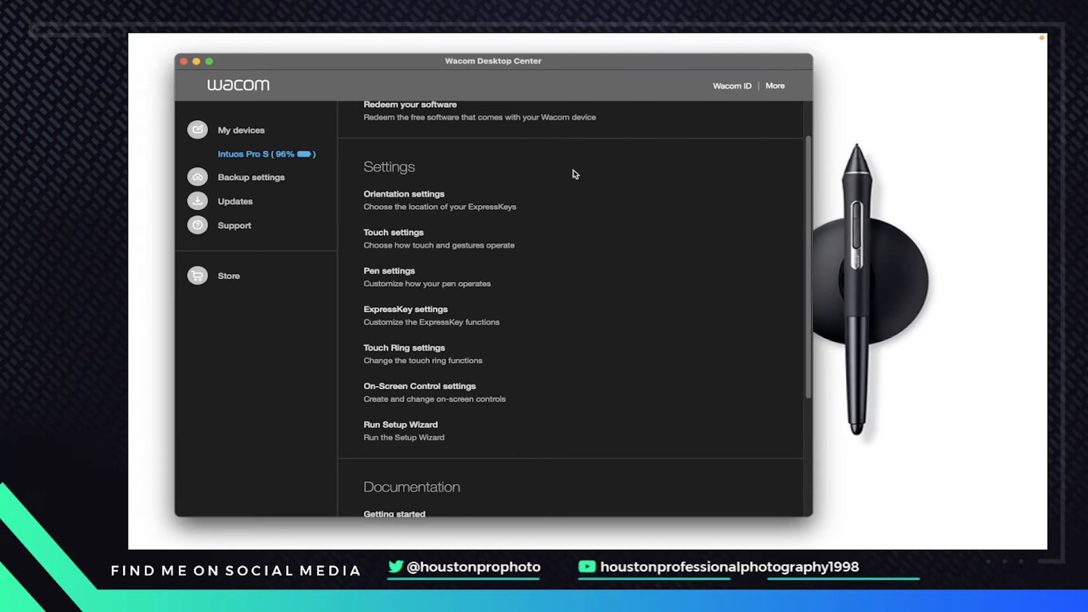
- View the local and cloud backup options for the tablet settings and close Wacom Desktop Center
{"action": "left_click", "coordinate": [281, 181]}
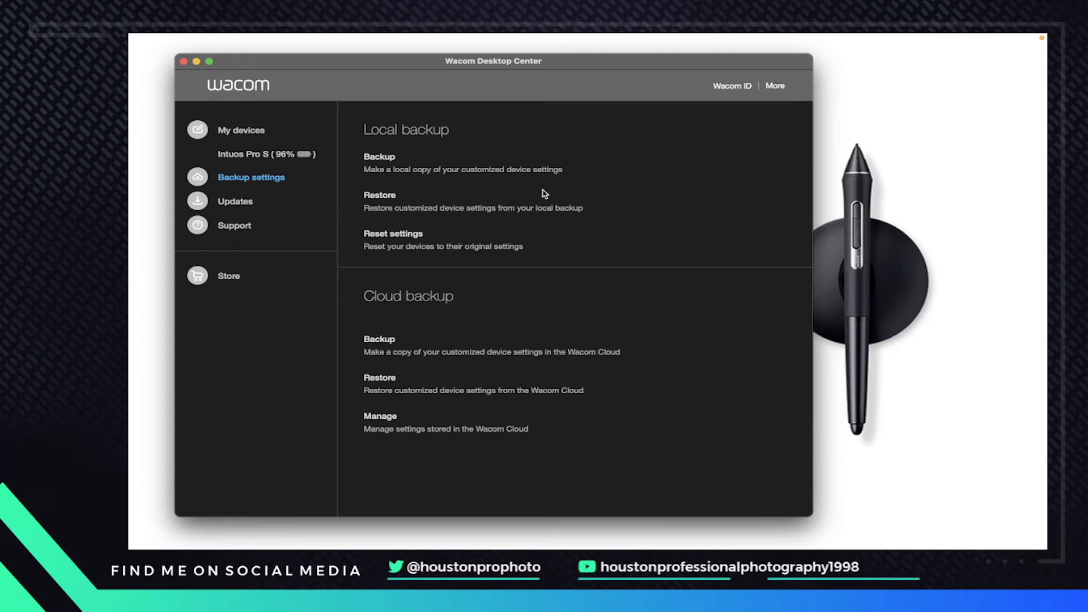
{"action": "left_click", "coordinate": [183, 61]}
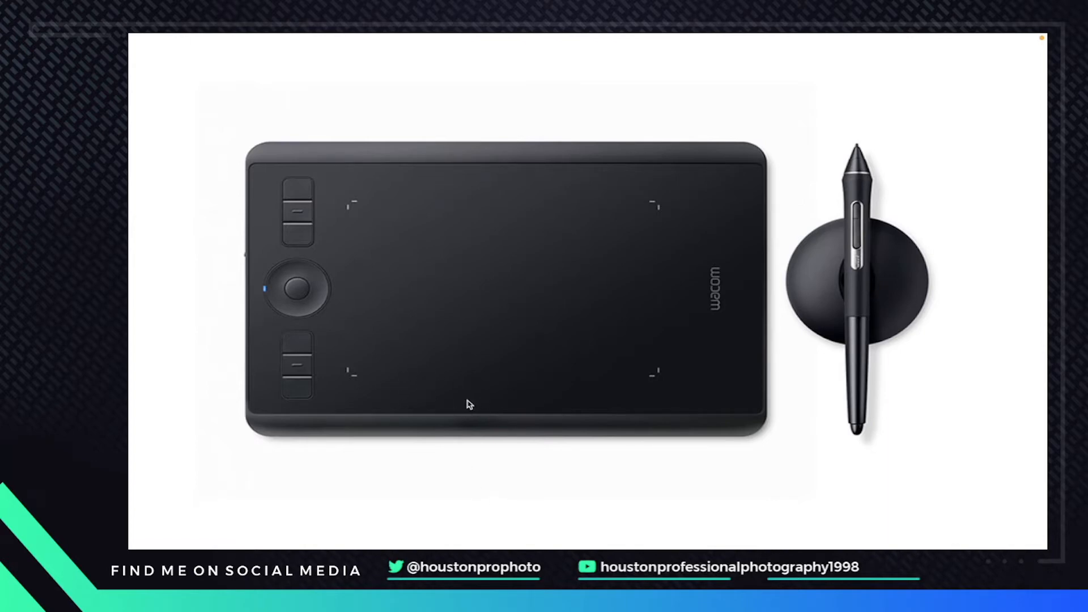
- Launch Adobe Photoshop 2021 and open IMG_0358.CR2 in it from the 8 beauty looks [RAW] folder in Pictures
{"action": "mouse_move", "coordinate": [520, 535]}
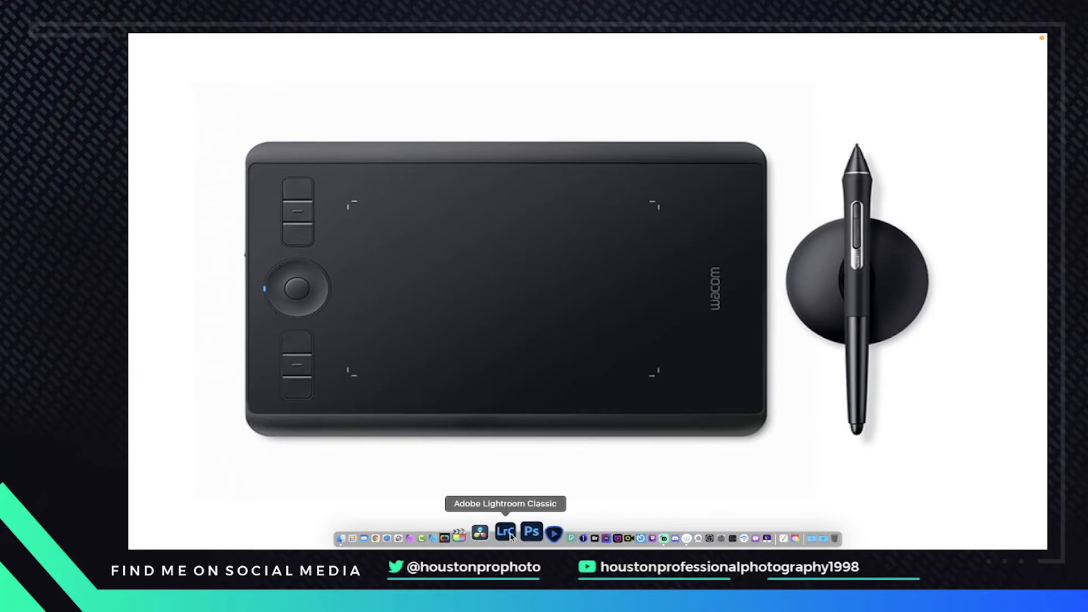
{"action": "left_click", "coordinate": [520, 535]}
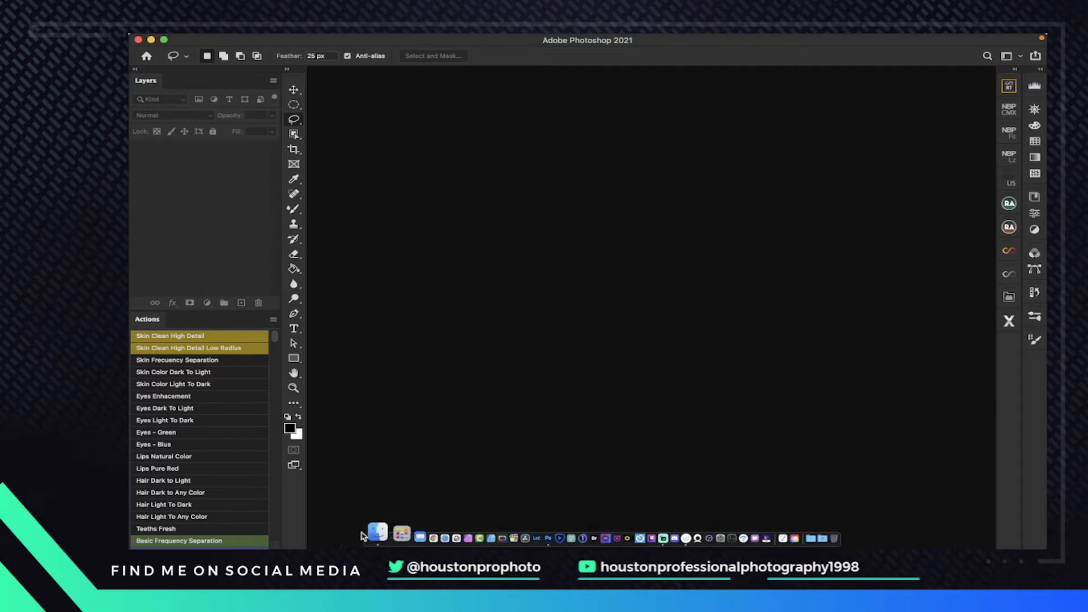
{"action": "left_click", "coordinate": [368, 534]}
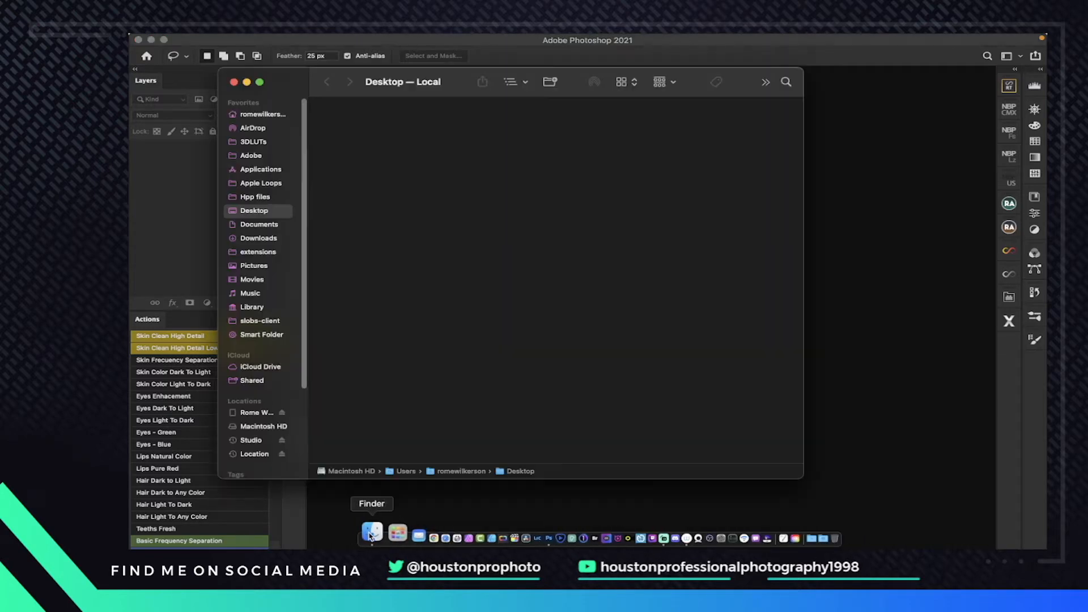
{"action": "left_click", "coordinate": [272, 268]}
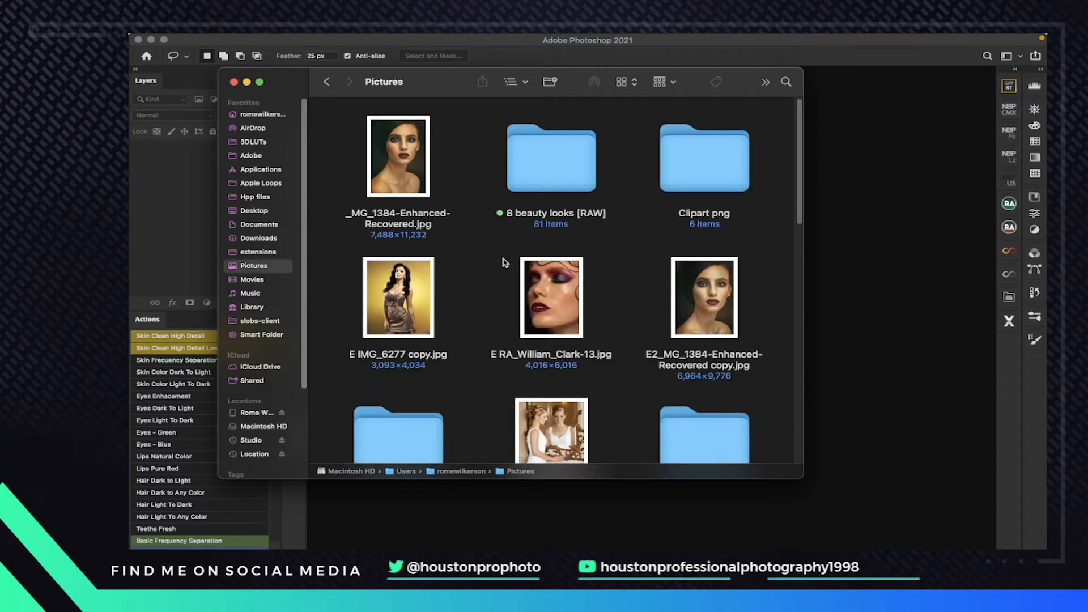
{"action": "double_click", "coordinate": [555, 164]}
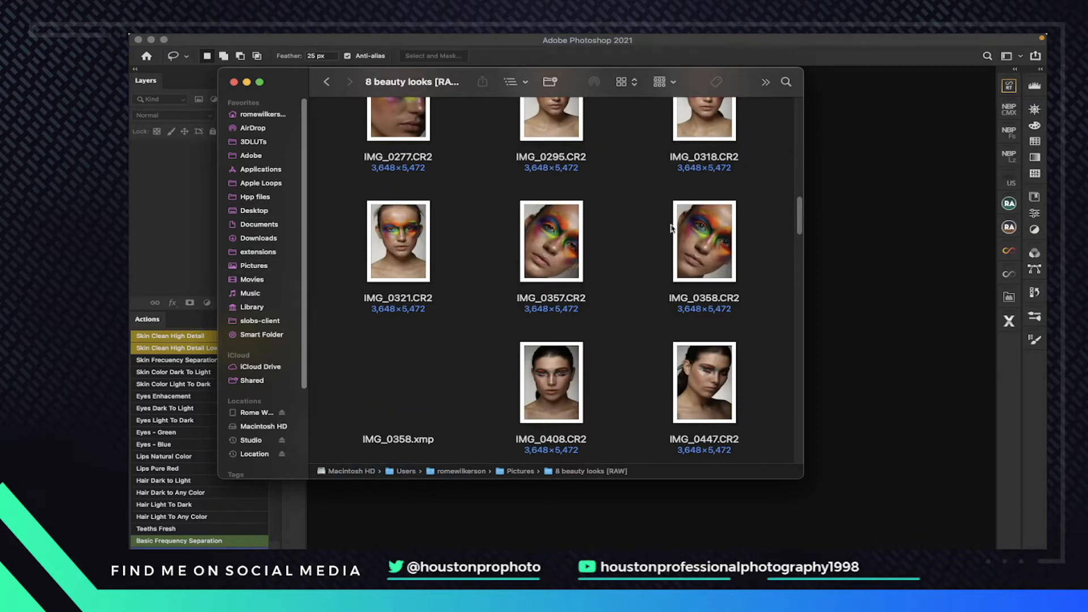
{"action": "left_click", "coordinate": [726, 263]}
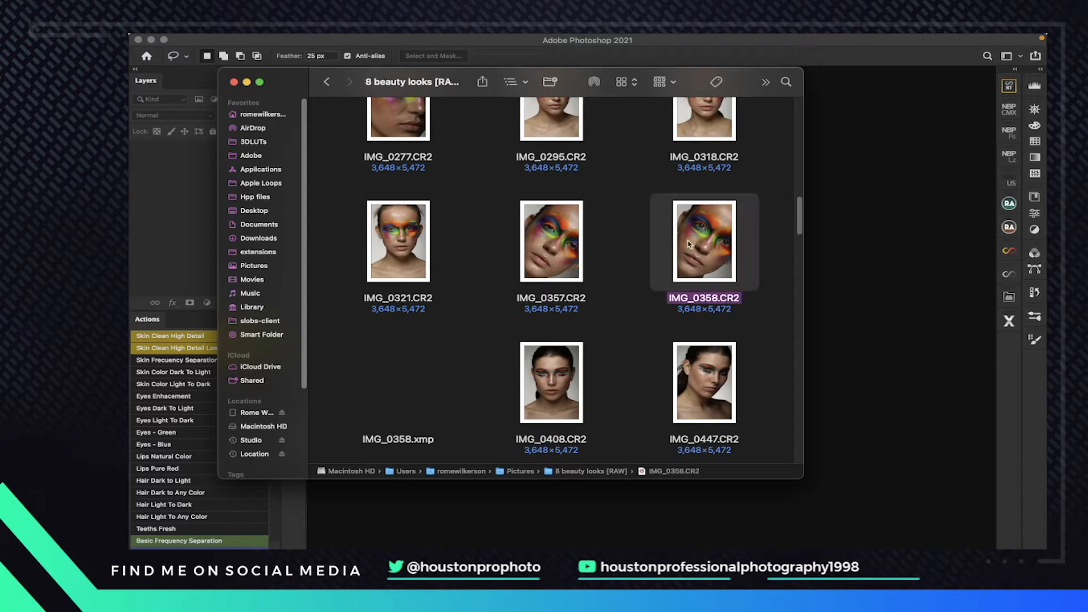
{"action": "key", "text": "space"}
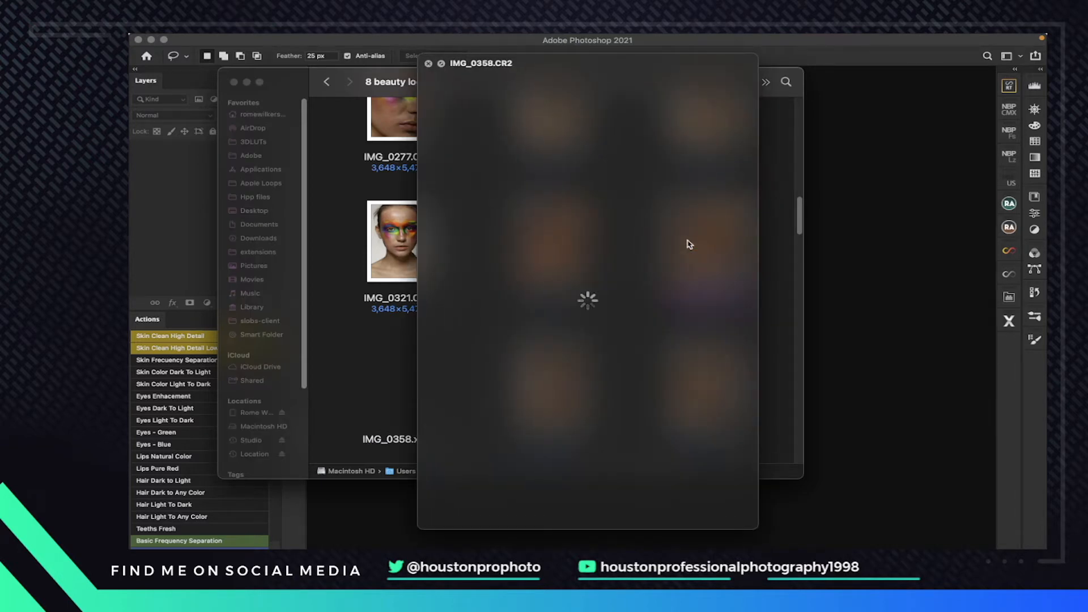
{"action": "key", "text": "space"}
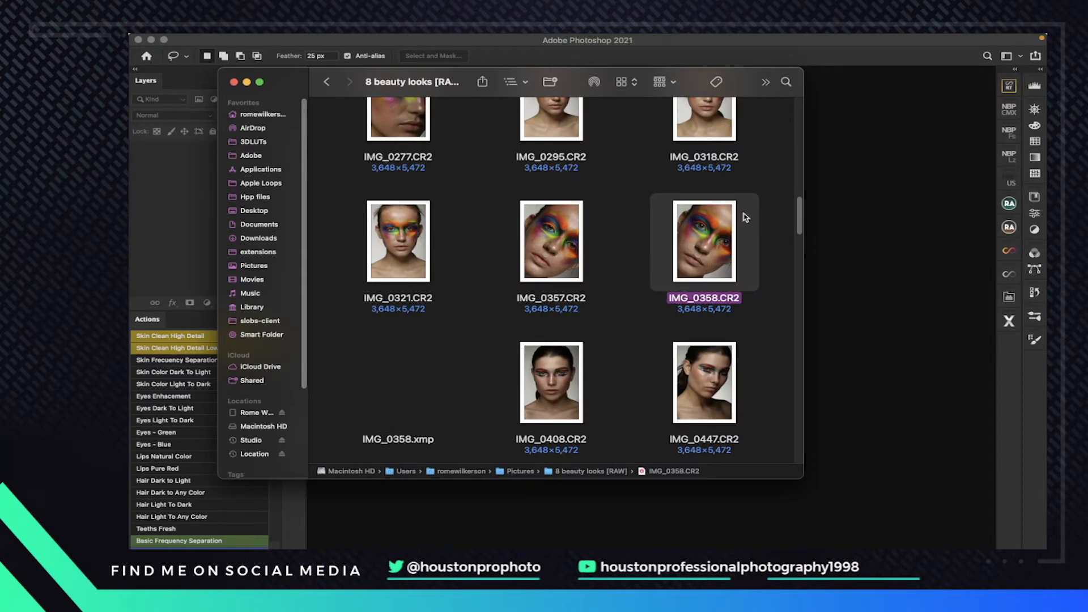
{"action": "left_click_drag", "start_coordinate": [702, 242], "coordinate": [893, 224]}
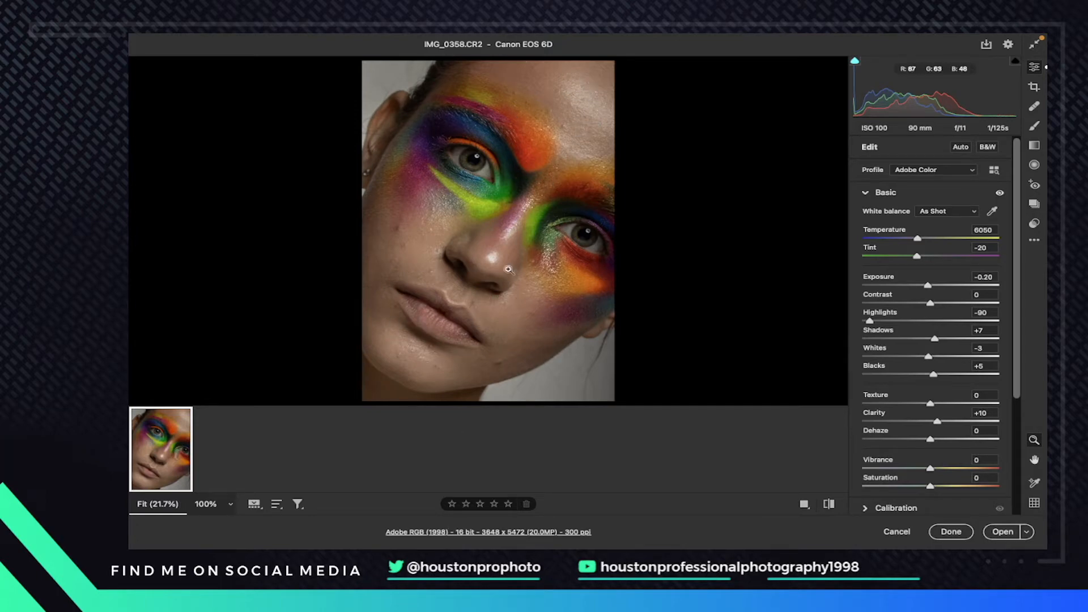
- Examine the skin and makeup detail around the eyes and nose of the portrait at close range
{"action": "scroll", "coordinate": [519, 204], "scroll_direction": "up", "scroll_amount": 5}
{"action": "scroll", "coordinate": [567, 218], "scroll_direction": "up", "scroll_amount": 2}
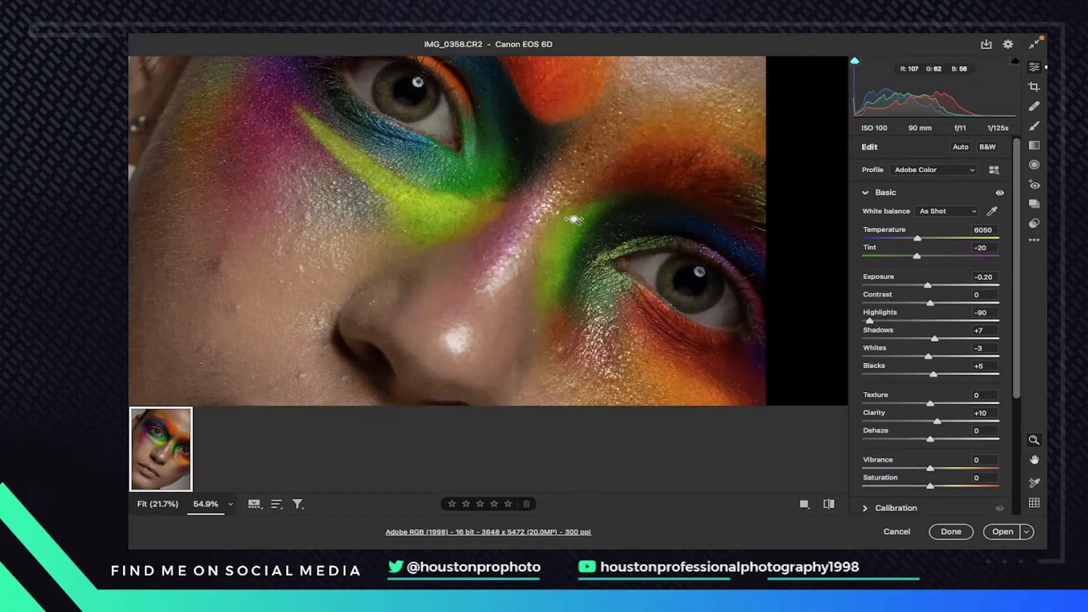
{"action": "scroll", "coordinate": [561, 216], "scroll_direction": "down", "scroll_amount": 3}
{"action": "scroll", "coordinate": [558, 216], "scroll_direction": "up", "scroll_amount": 3}
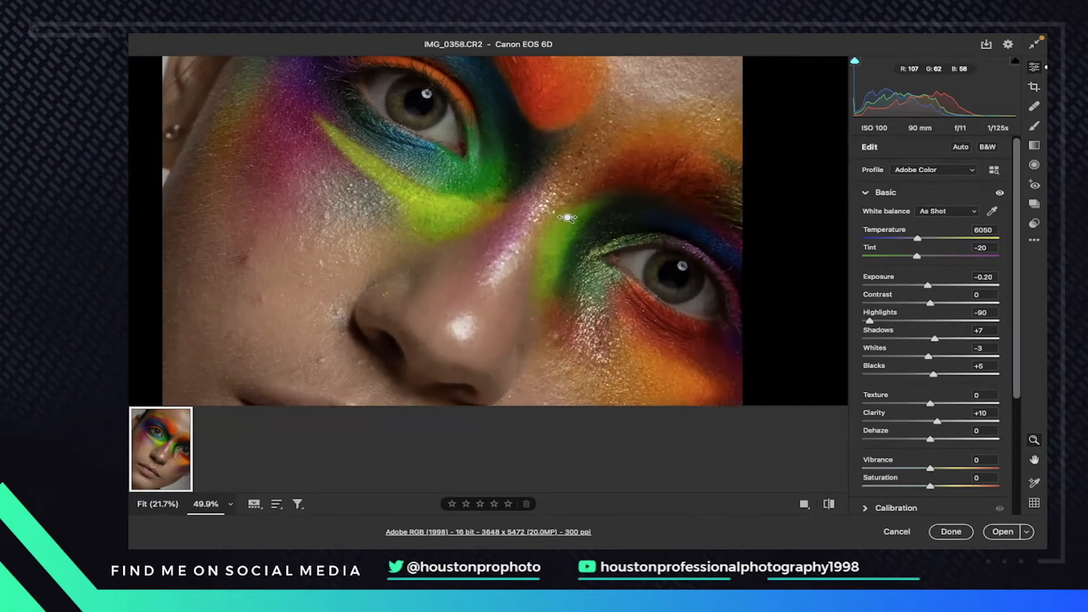
{"action": "scroll", "coordinate": [570, 217], "scroll_direction": "down", "scroll_amount": 1}
{"action": "scroll", "coordinate": [570, 218], "scroll_direction": "down", "scroll_amount": 4}
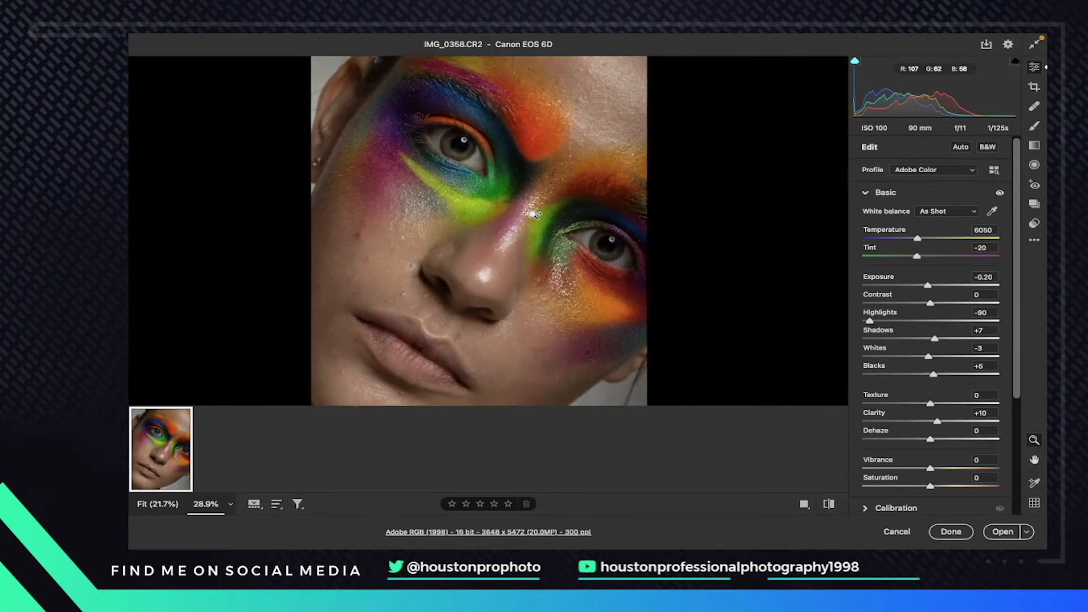
{"action": "scroll", "coordinate": [538, 215], "scroll_direction": "up", "scroll_amount": 2}
{"action": "scroll", "coordinate": [545, 217], "scroll_direction": "up", "scroll_amount": 2}
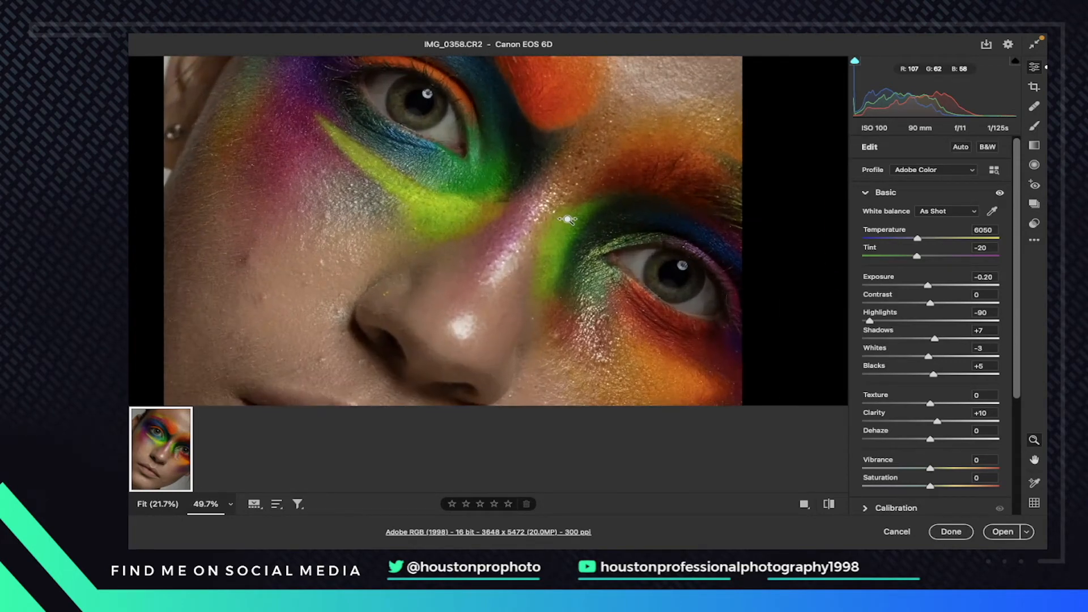
{"action": "left_click_drag", "start_coordinate": [567, 220], "coordinate": [529, 234]}
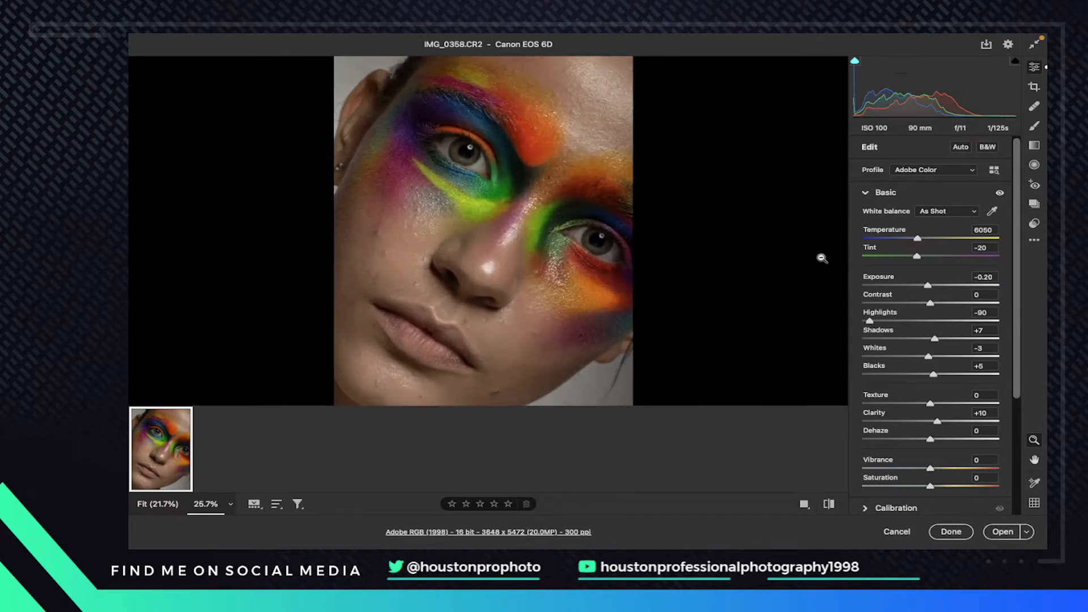
- Set Exposure to -0.55, Contrast to +3, Highlights to -75, Blacks to 0 and Whites to +48
{"action": "left_click_drag", "start_coordinate": [925, 288], "coordinate": [922, 288]}
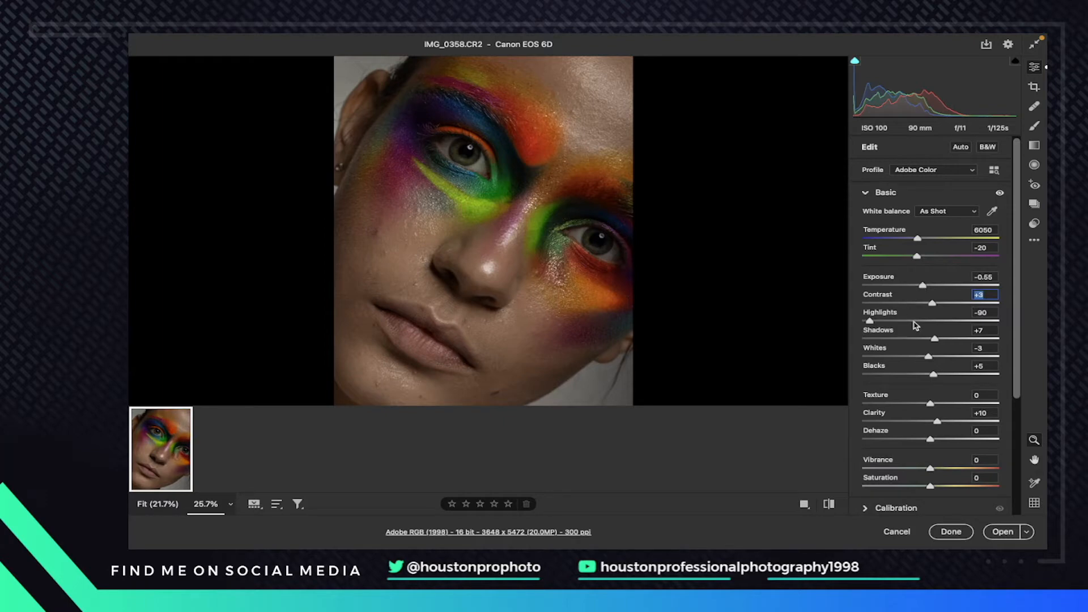
{"action": "left_click_drag", "start_coordinate": [871, 322], "coordinate": [879, 321]}
{"action": "left_click", "coordinate": [934, 375], "text": "alt"}
{"action": "left_click_drag", "start_coordinate": [934, 375], "coordinate": [930, 378]}
{"action": "left_click", "coordinate": [930, 361], "text": "alt"}
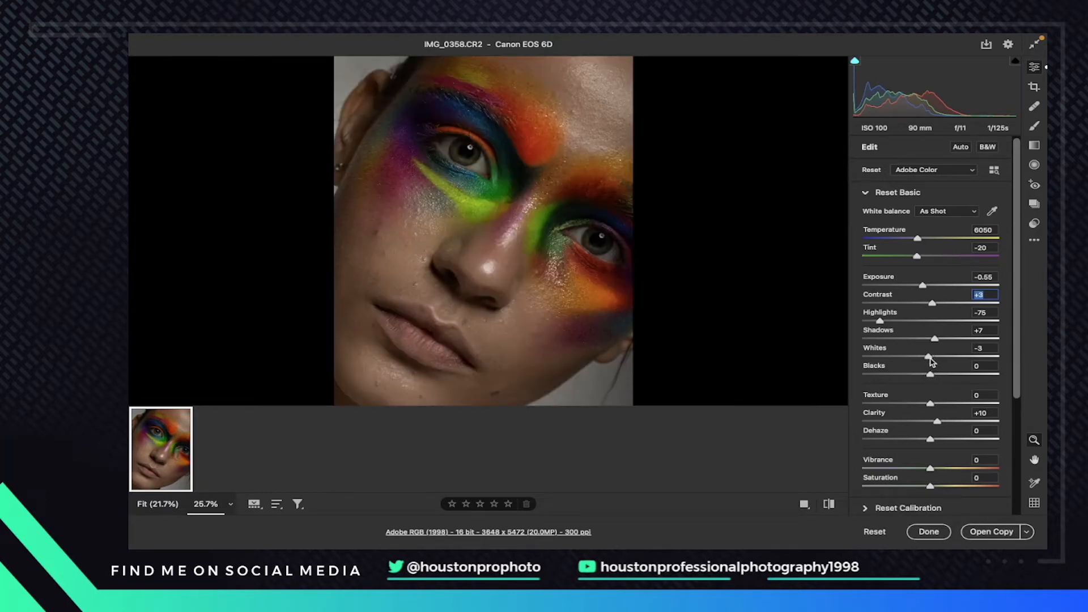
{"action": "left_click_drag", "start_coordinate": [933, 359], "coordinate": [962, 357]}
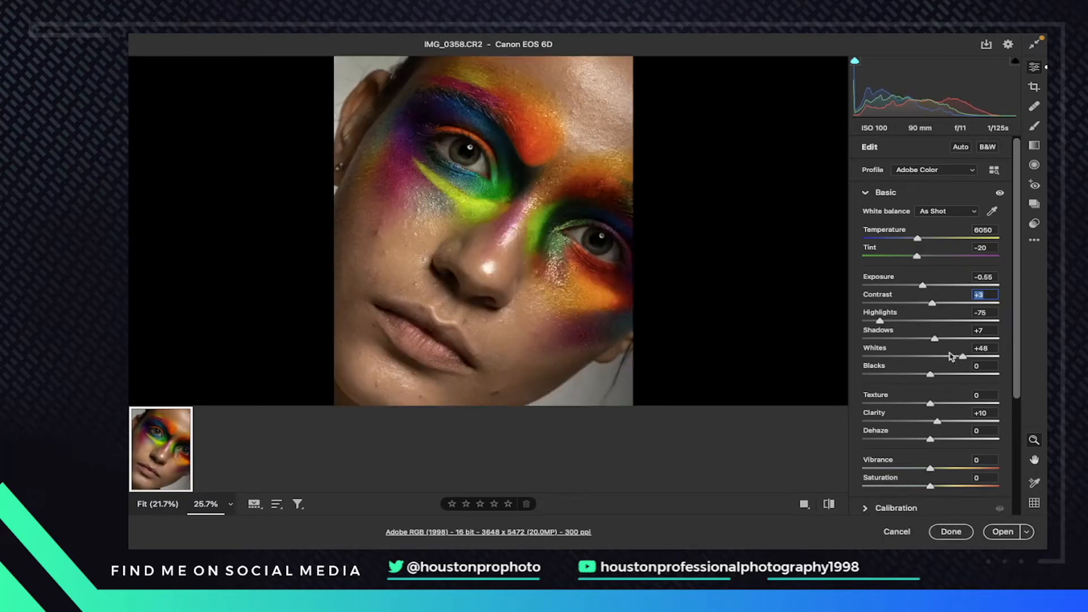
- Refine Highlights to -78 and Shadows to +4, and set Vibrance to -10
{"action": "mouse_move", "coordinate": [885, 328]}
{"action": "left_mouse_down"}
{"action": "mouse_move", "coordinate": [869, 321]}
{"action": "mouse_move", "coordinate": [878, 323]}
{"action": "left_mouse_up"}
{"action": "scroll", "coordinate": [1014, 357], "scroll_direction": "down", "scroll_amount": 4}
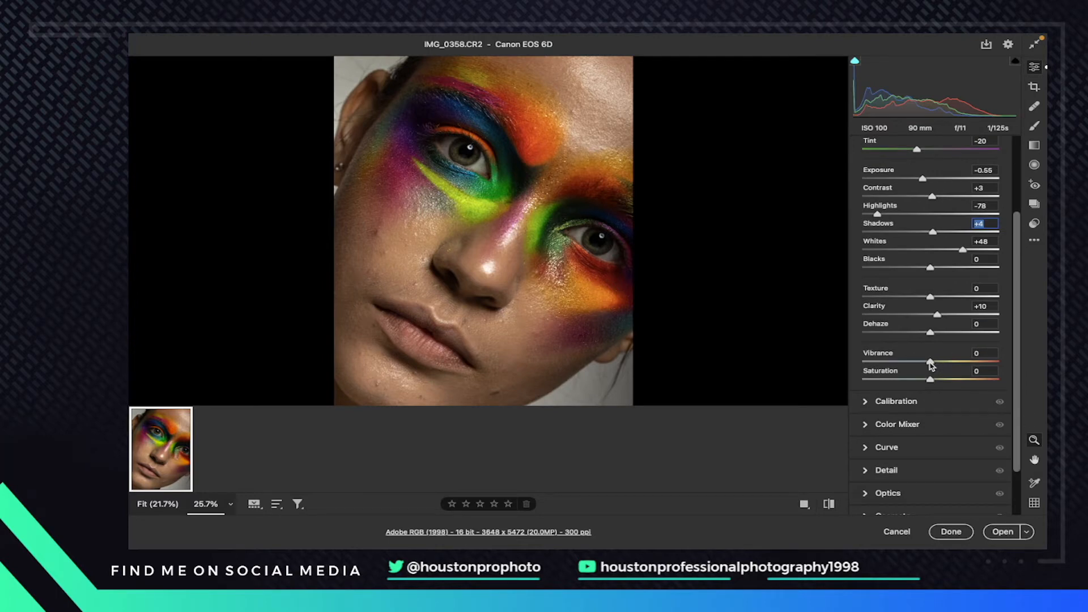
{"action": "left_click_drag", "start_coordinate": [932, 366], "coordinate": [924, 366]}
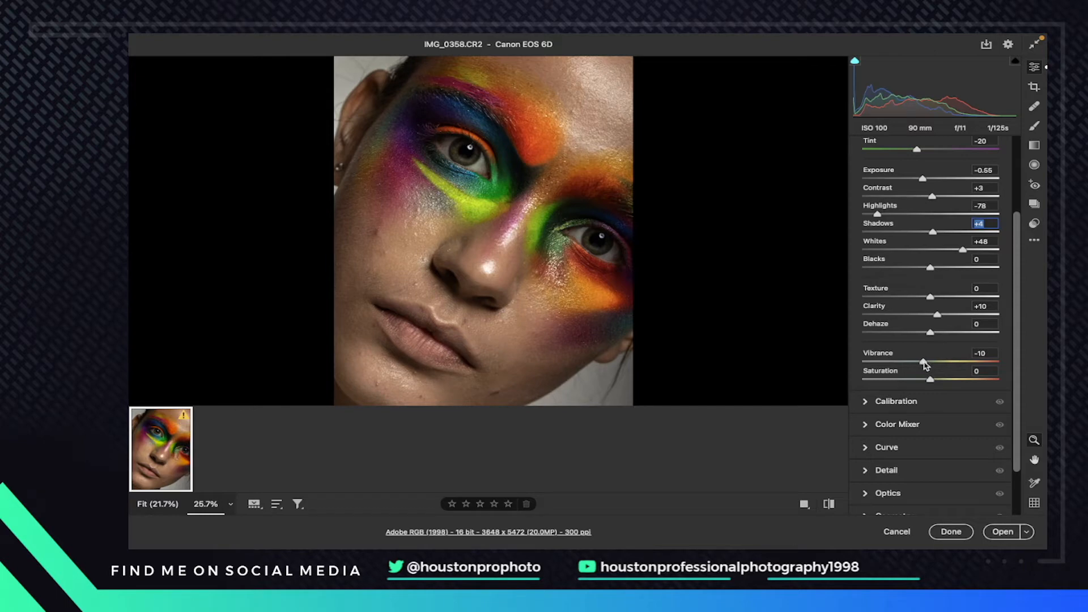
- Warm the white balance Temperature slightly and open the adjusted raw image in the main Photoshop workspace
{"action": "left_click_drag", "start_coordinate": [1018, 298], "coordinate": [1022, 221]}
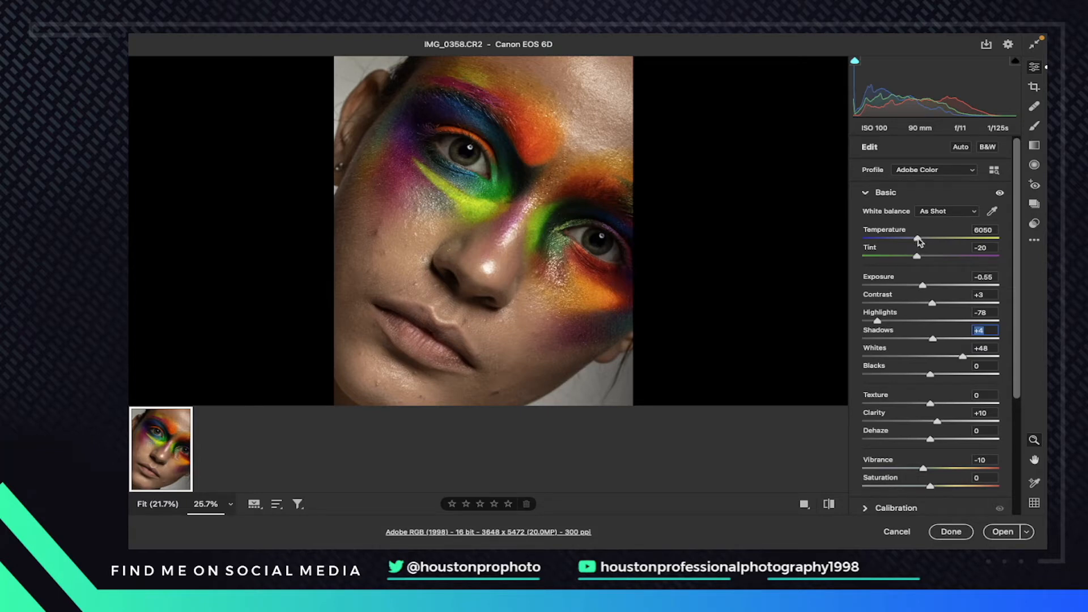
{"action": "left_click_drag", "start_coordinate": [918, 241], "coordinate": [920, 241]}
{"action": "left_click", "coordinate": [1001, 533]}
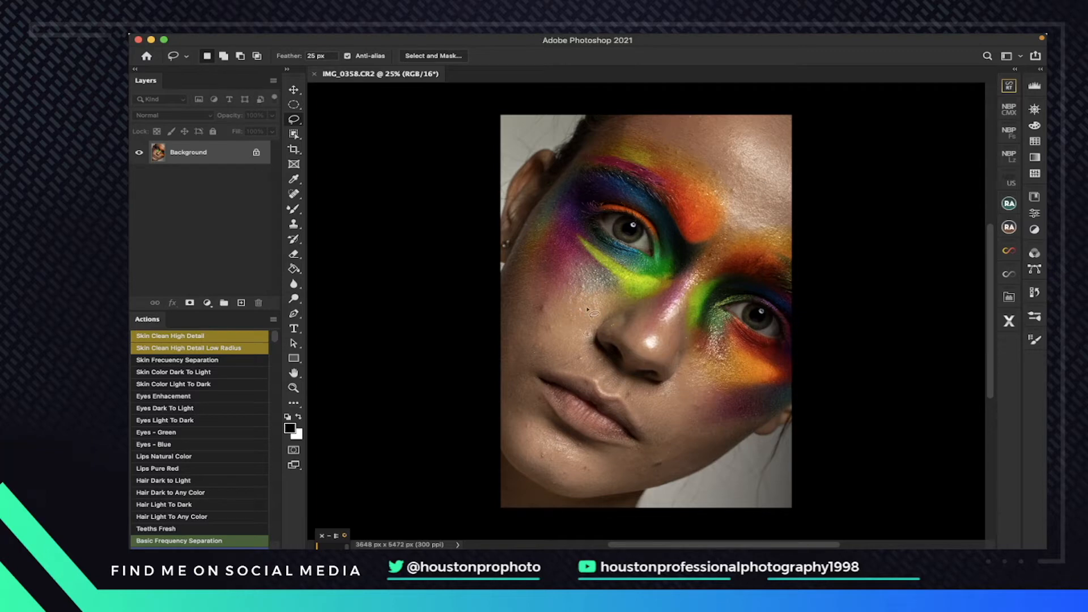
- Add a new empty layer above the portrait and set the Spot Healing Brush to sample all layers
{"action": "left_click", "coordinate": [297, 389]}
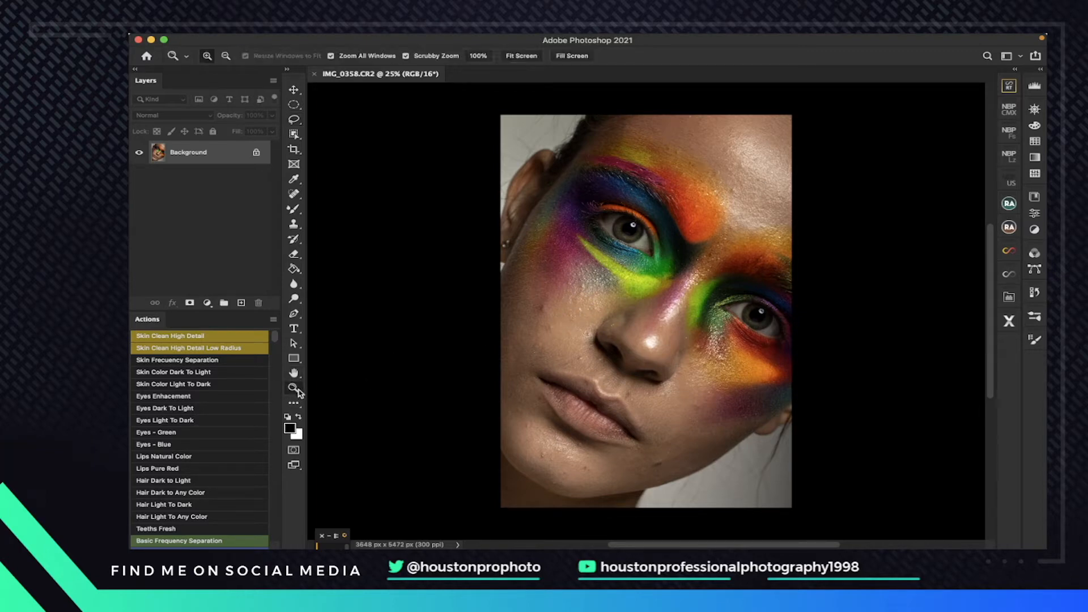
{"action": "left_click_drag", "start_coordinate": [614, 312], "coordinate": [651, 305]}
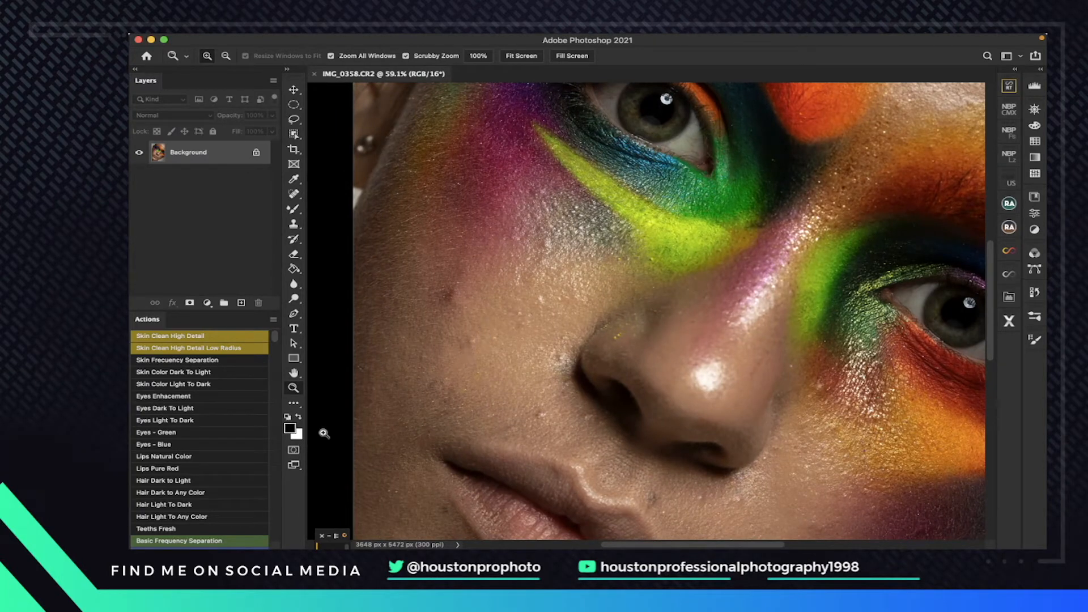
{"action": "left_click", "coordinate": [242, 304]}
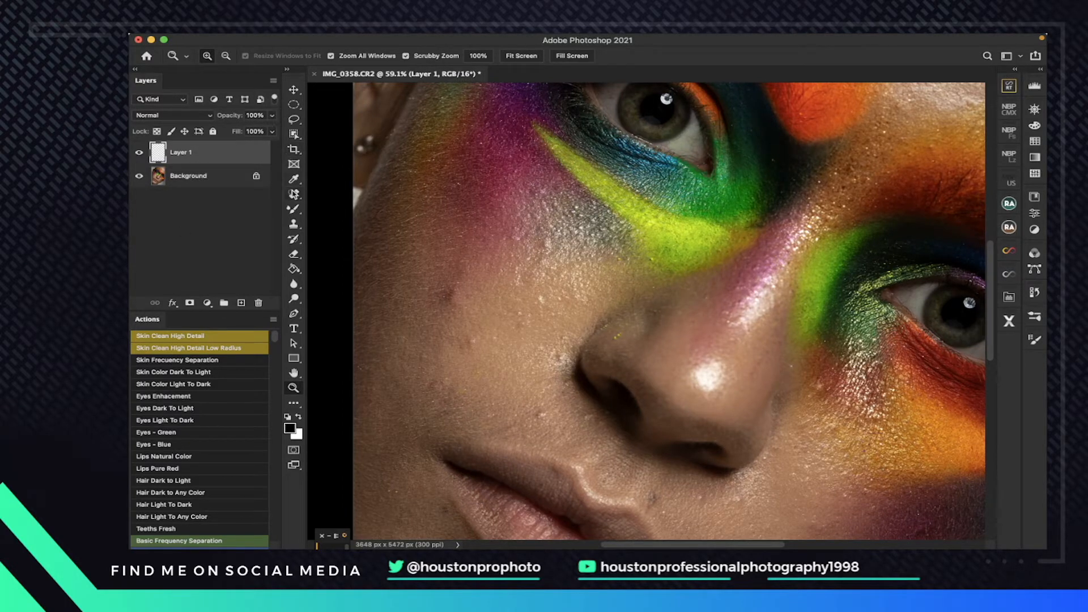
{"action": "left_click", "coordinate": [294, 194]}
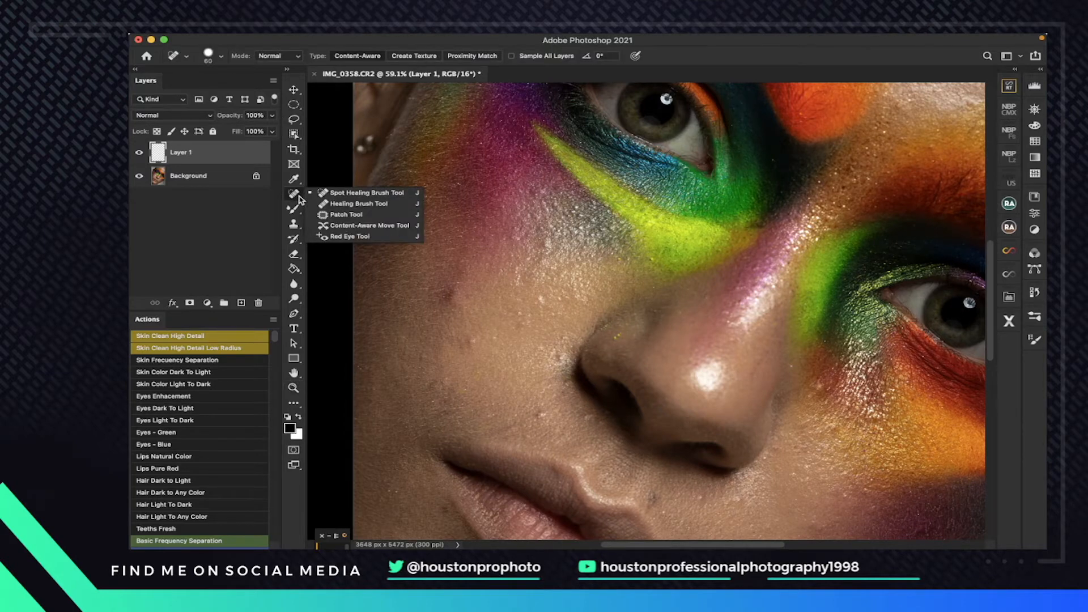
{"action": "left_click", "coordinate": [356, 192]}
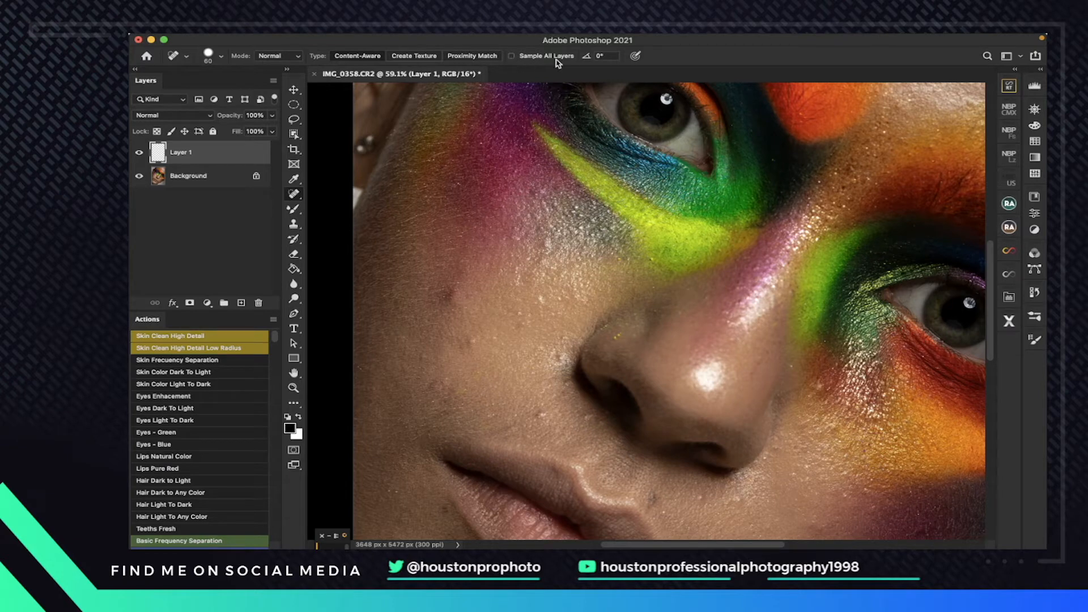
{"action": "left_click", "coordinate": [511, 56]}
- Choose the Soft Round brush preset and set the Flow Jitter control in its Transfer settings to Off
{"action": "left_click", "coordinate": [1036, 319]}
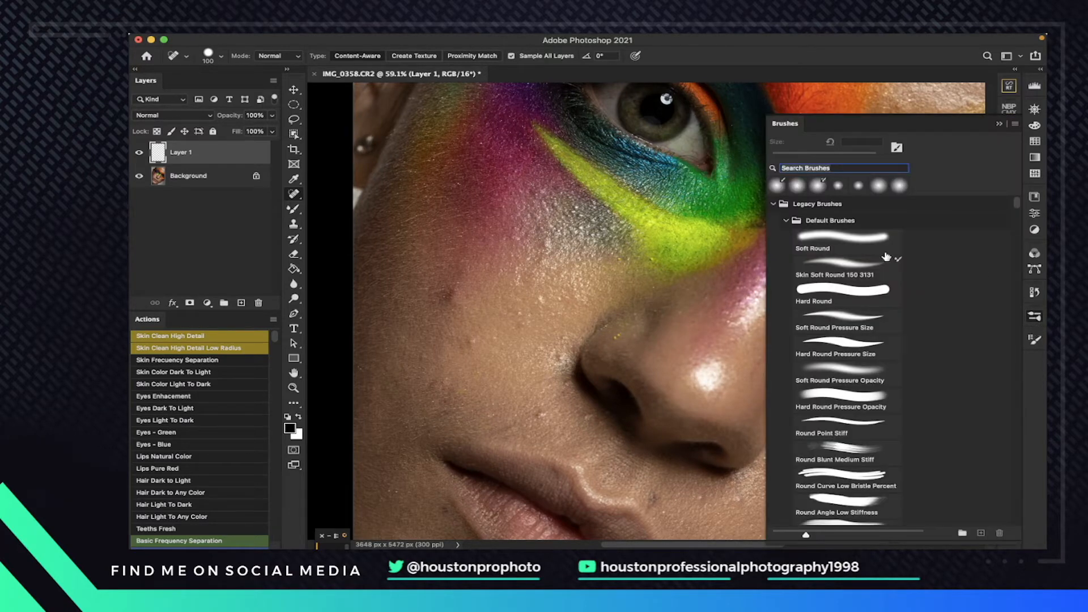
{"action": "left_click", "coordinate": [850, 237]}
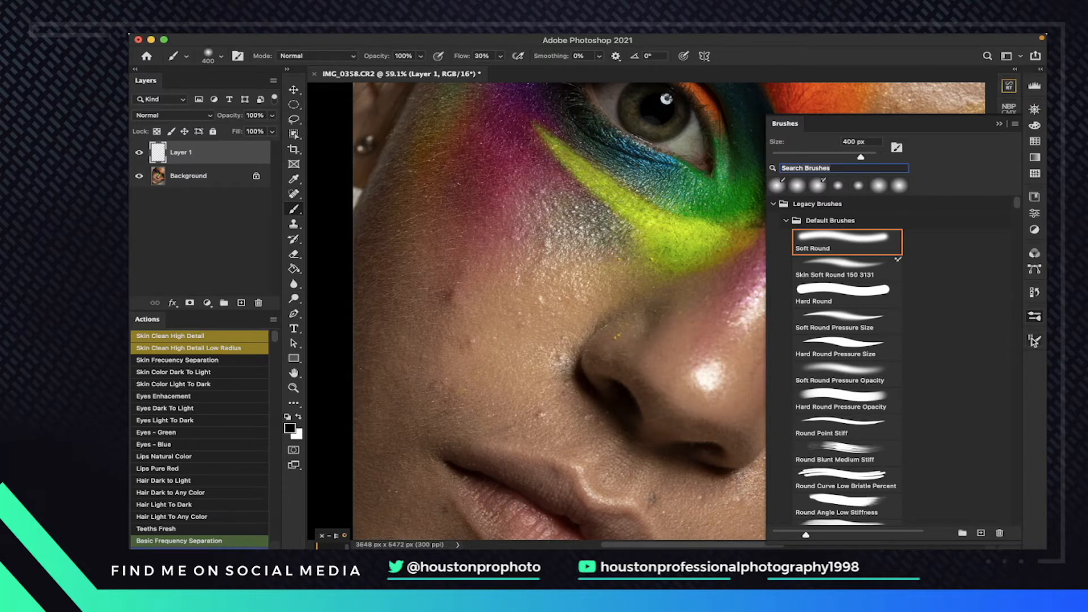
{"action": "left_click", "coordinate": [1035, 341]}
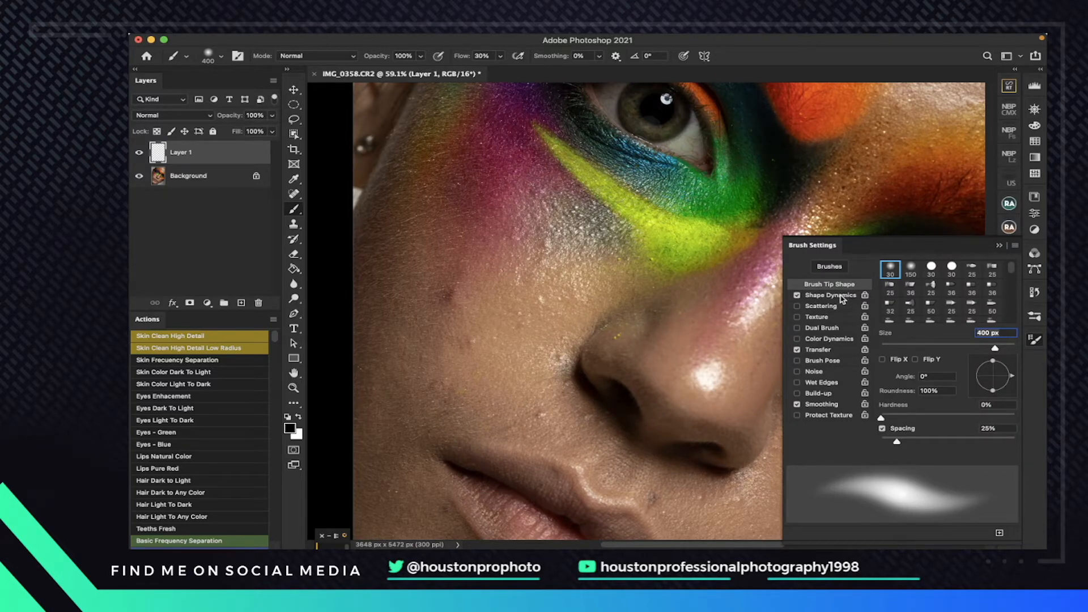
{"action": "left_click", "coordinate": [845, 296]}
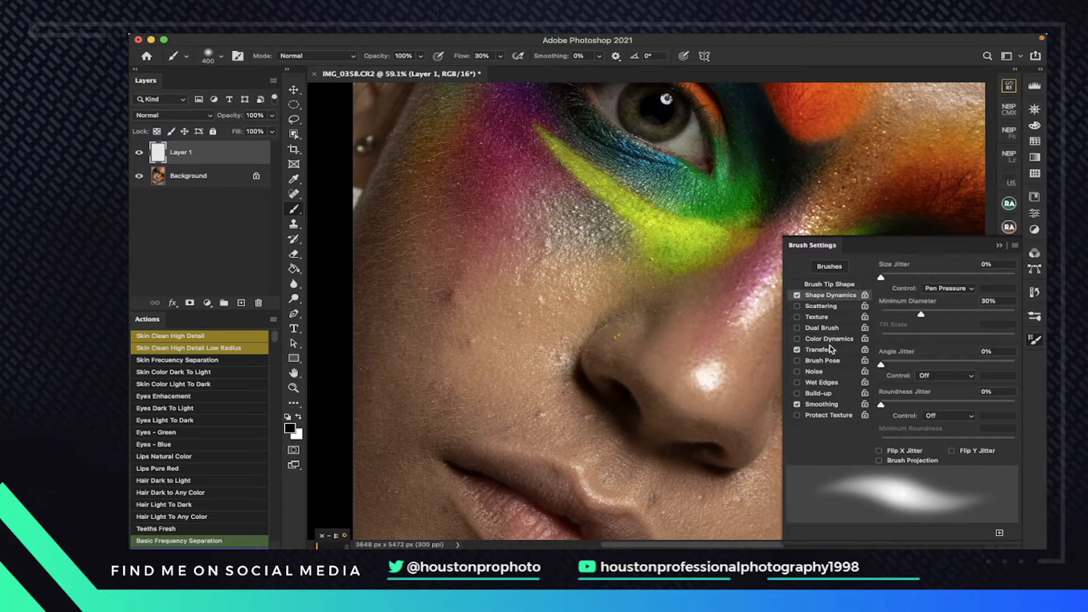
{"action": "left_click", "coordinate": [823, 354]}
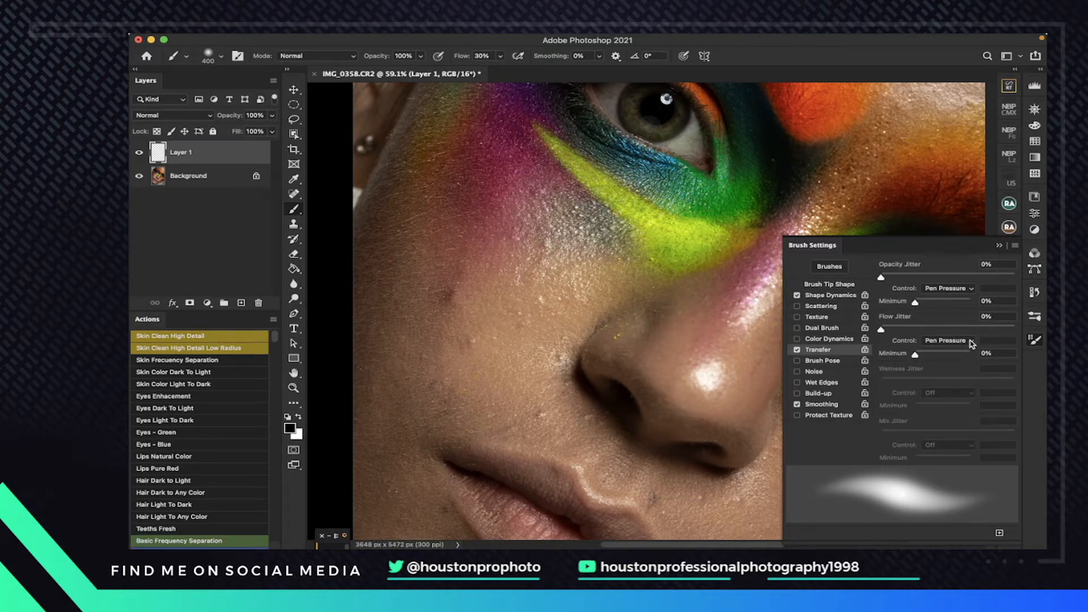
{"action": "left_click", "coordinate": [968, 343]}
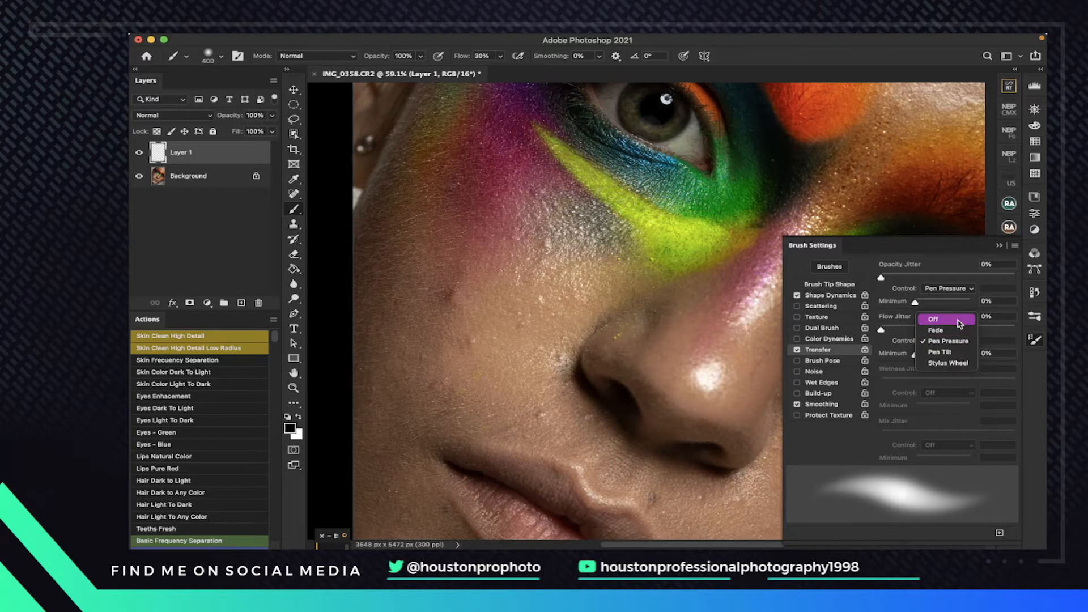
{"action": "left_click", "coordinate": [958, 322]}
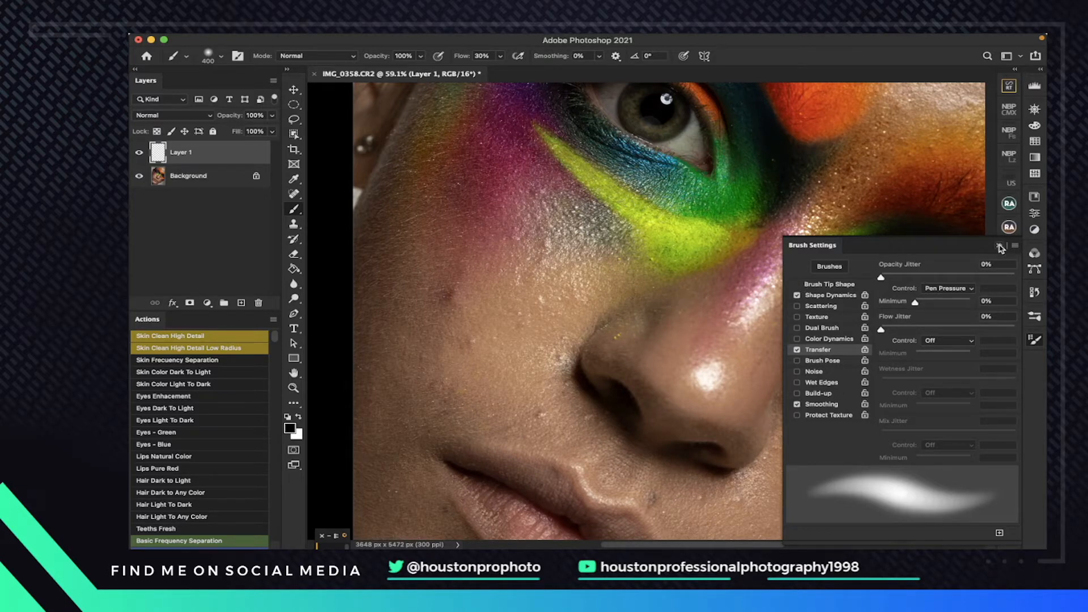
{"action": "left_click", "coordinate": [999, 247]}
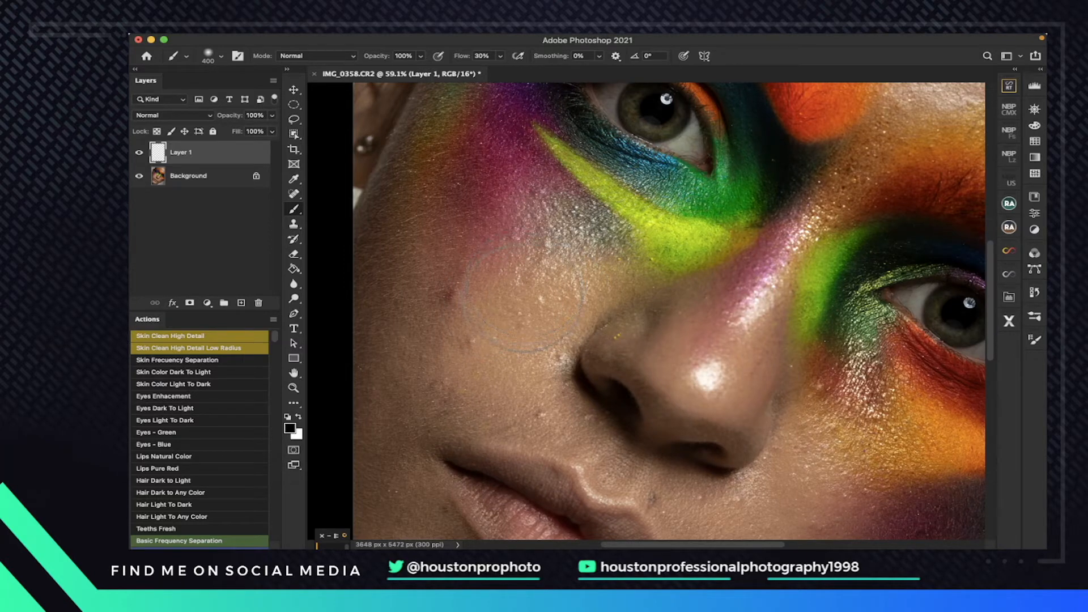
- Remove the blemishes and bumps on the cheek beside the nose with the Spot Healing Brush on the new layer
{"action": "left_click", "coordinate": [295, 194]}
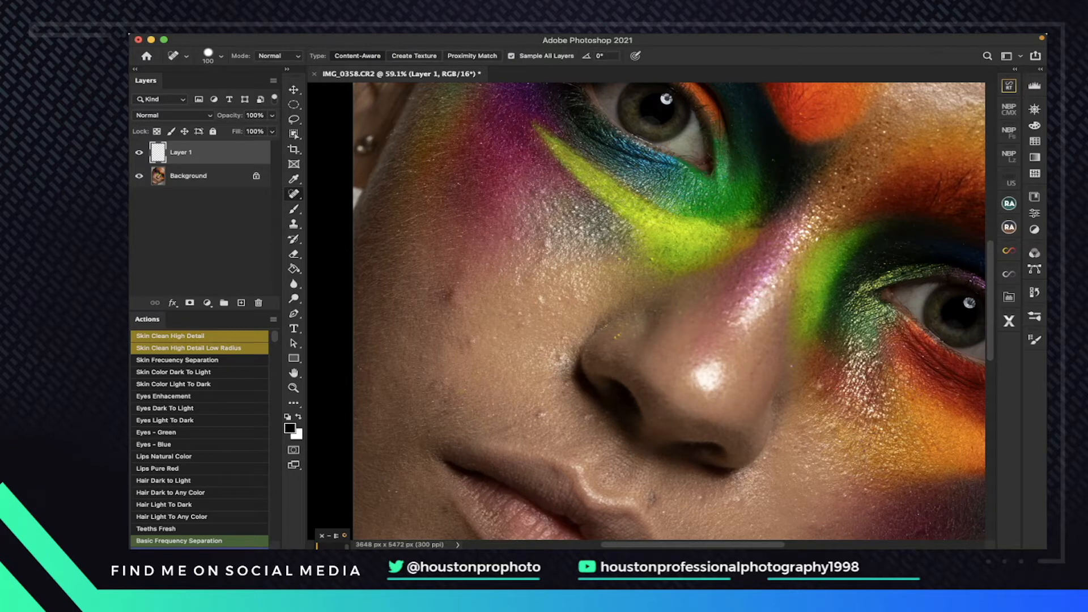
{"action": "left_click_drag", "start_coordinate": [467, 342], "coordinate": [474, 341]}
{"action": "left_click", "coordinate": [468, 340]}
{"action": "left_click_drag", "start_coordinate": [445, 302], "coordinate": [448, 296]}
{"action": "left_click", "coordinate": [541, 300]}
{"action": "left_click_drag", "start_coordinate": [525, 323], "coordinate": [523, 324]}
{"action": "left_click", "coordinate": [559, 360]}
- Switch to the Healing Brush with a sampled source and retouch the blemish between the nose and upper lip
{"action": "right_click", "coordinate": [295, 194]}
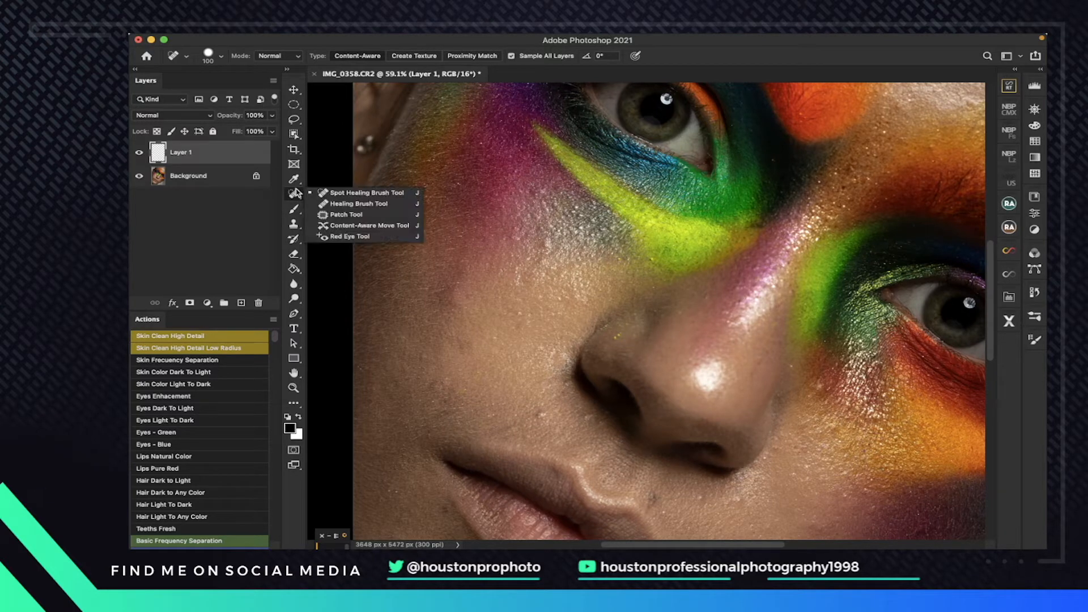
{"action": "left_click", "coordinate": [341, 205]}
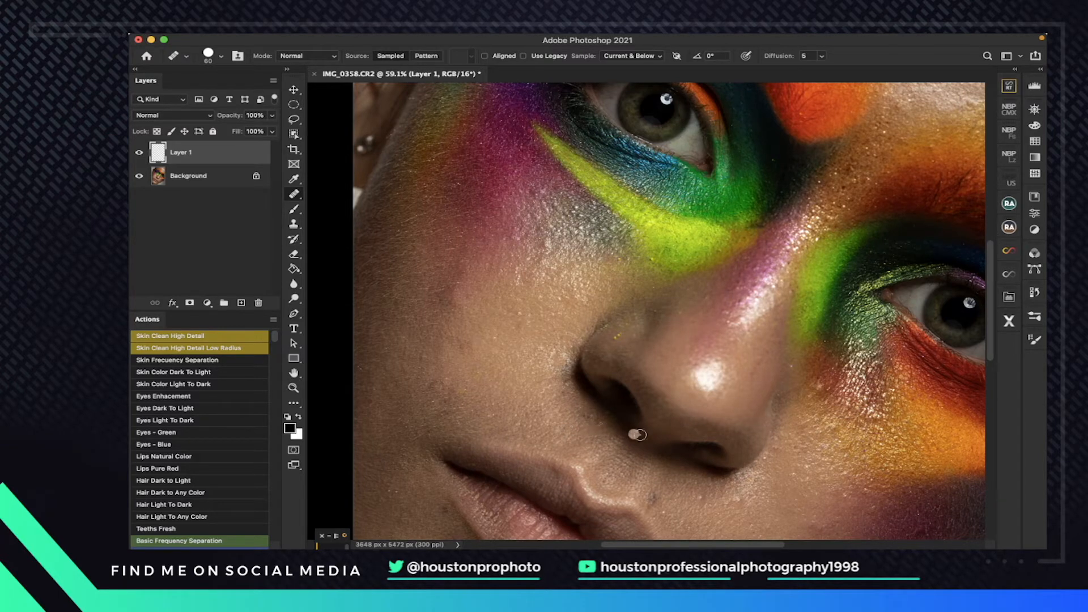
{"action": "left_click_drag", "start_coordinate": [680, 398], "coordinate": [670, 226]}
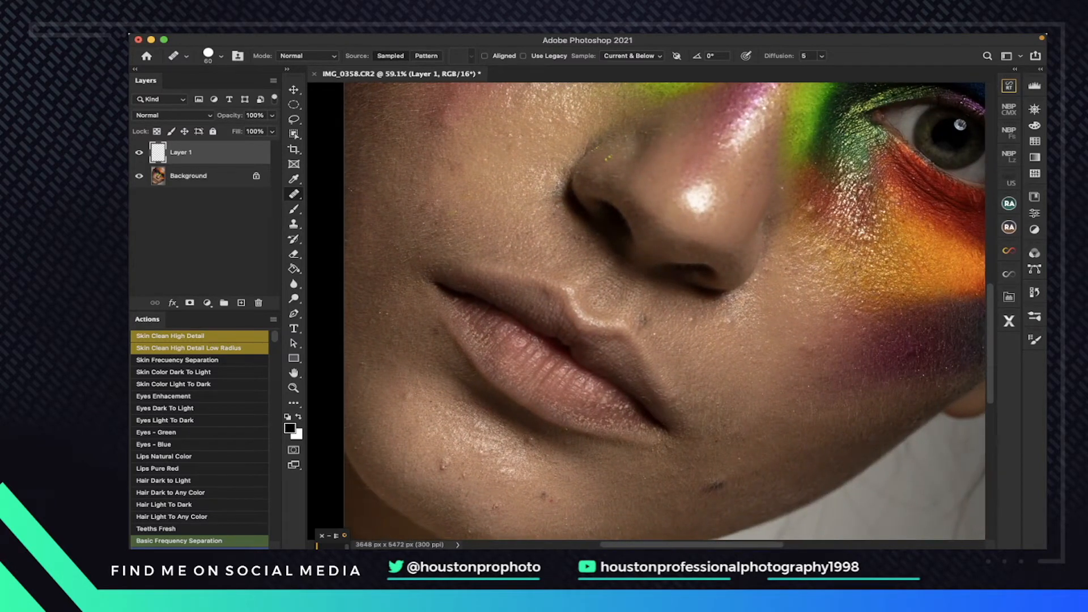
{"action": "key", "text": "super+Tab"}
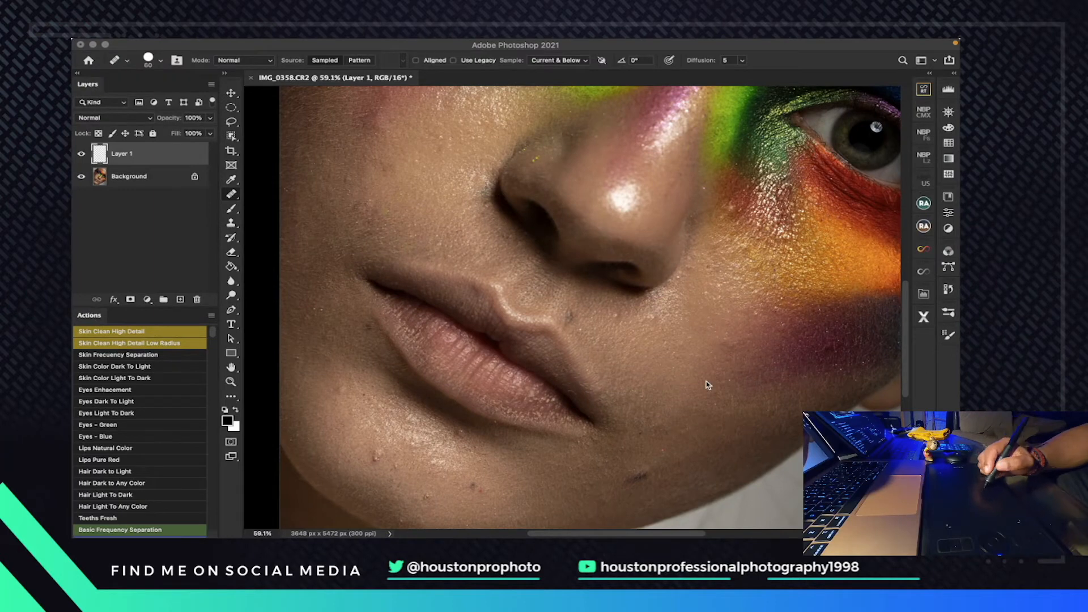
{"action": "left_click", "coordinate": [694, 276]}
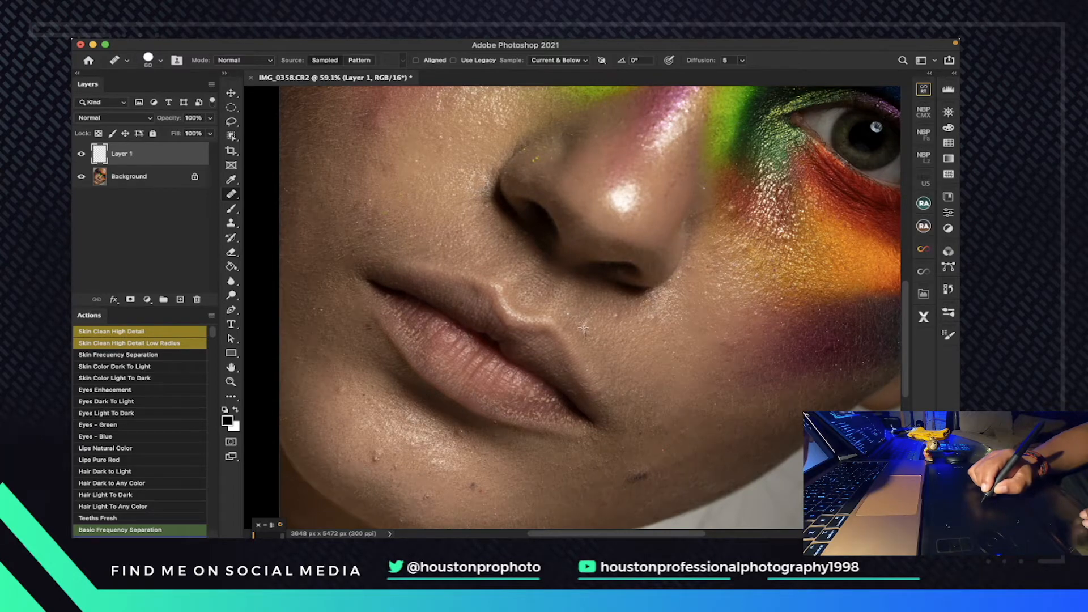
- Return to the Spot Healing Brush and clean small spots above the lip and across the cheek below the orange and purple makeup
{"action": "left_click", "coordinate": [231, 193]}
{"action": "left_click", "coordinate": [283, 189]}
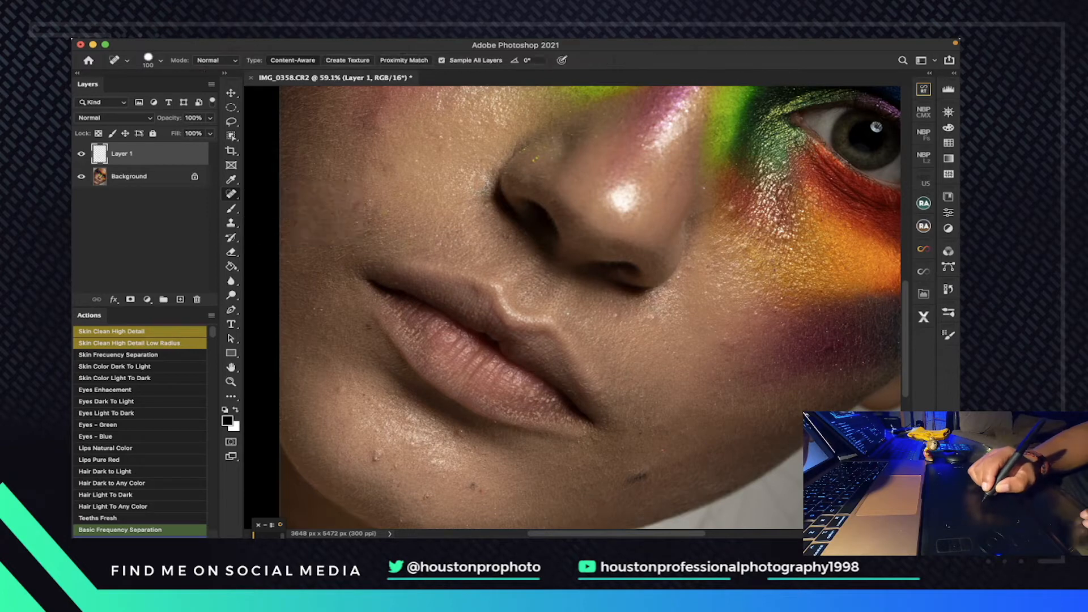
{"action": "left_click", "coordinate": [614, 318]}
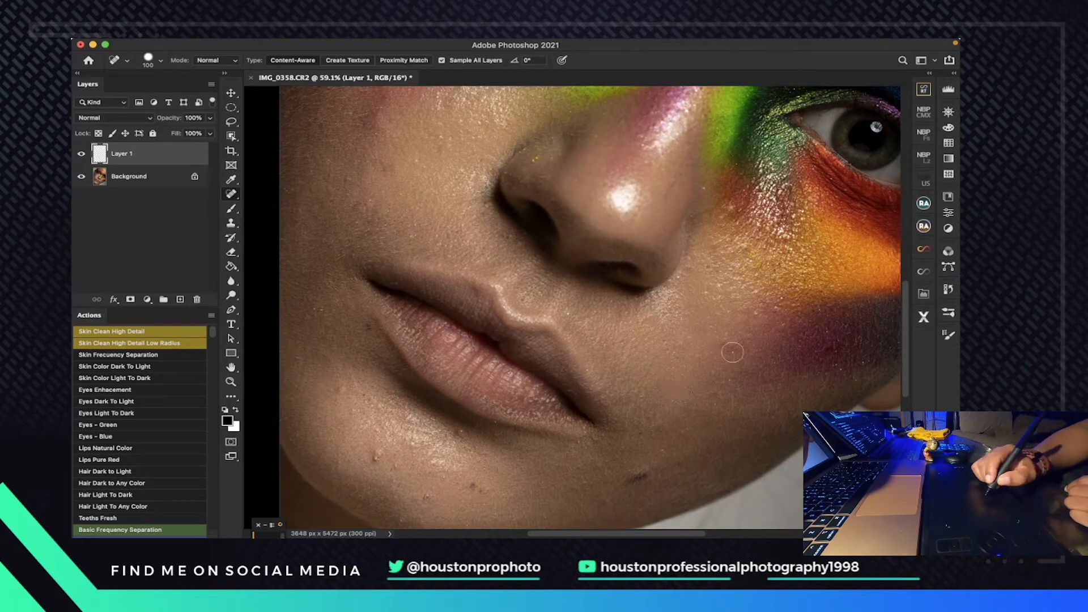
{"action": "left_click", "coordinate": [735, 343]}
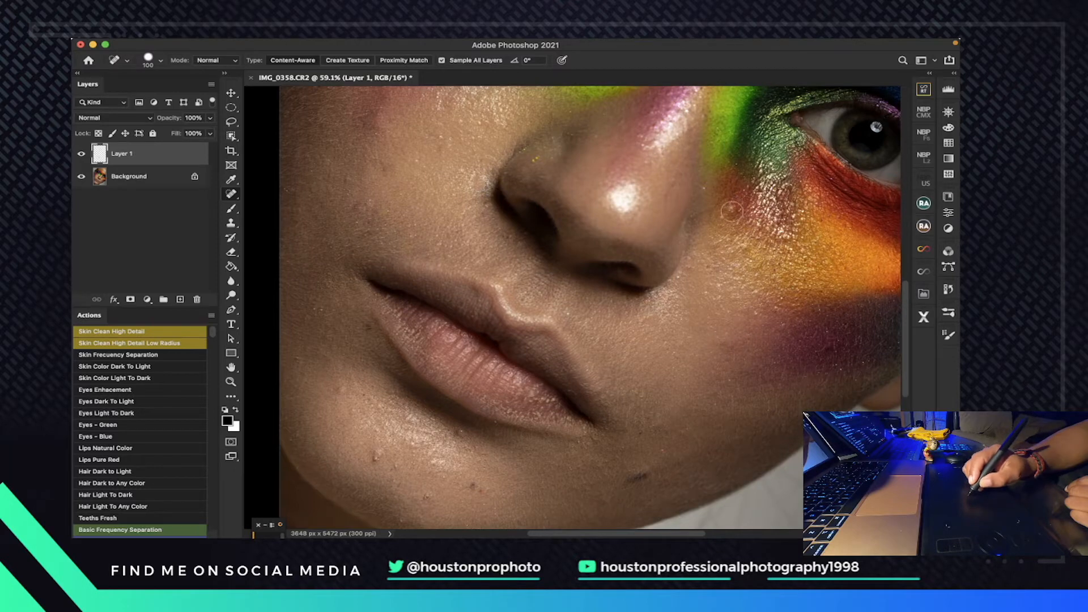
{"action": "left_click", "coordinate": [731, 213]}
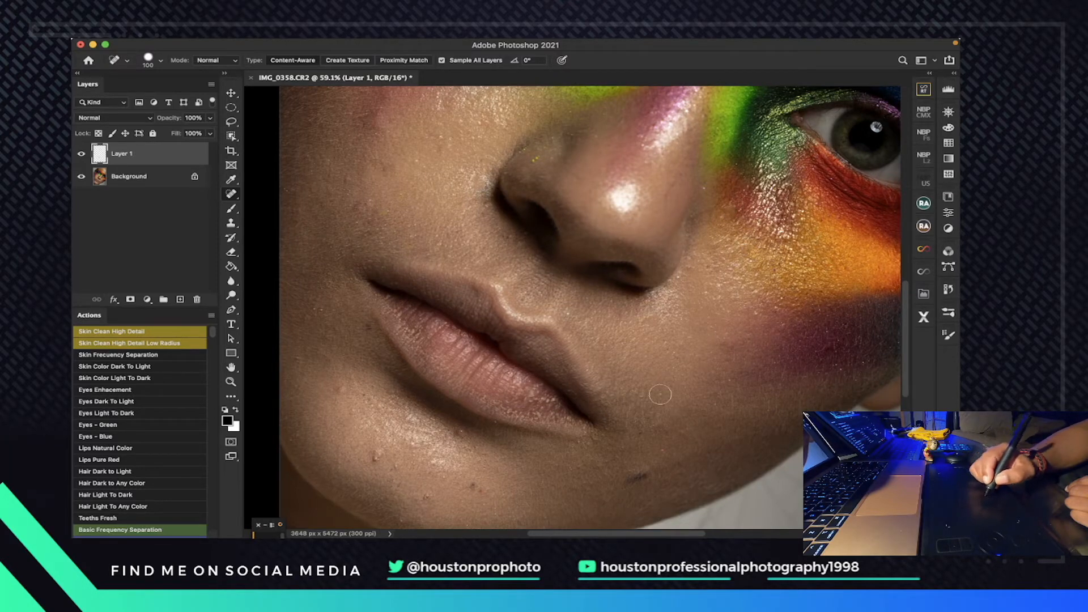
{"action": "scroll", "coordinate": [723, 256], "scroll_direction": "down", "scroll_amount": 5}
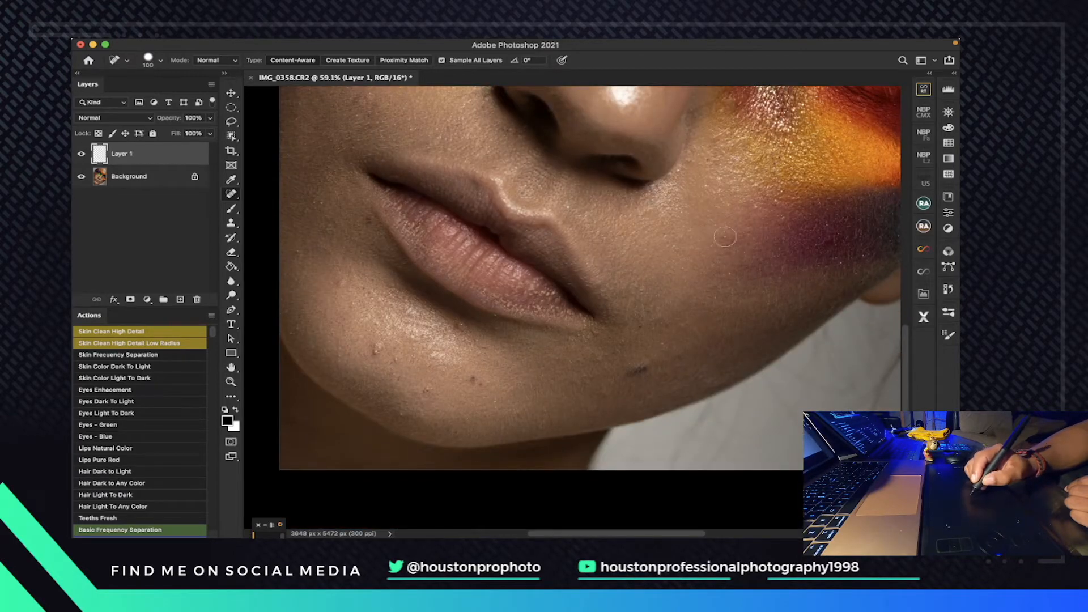
{"action": "left_click", "coordinate": [725, 236]}
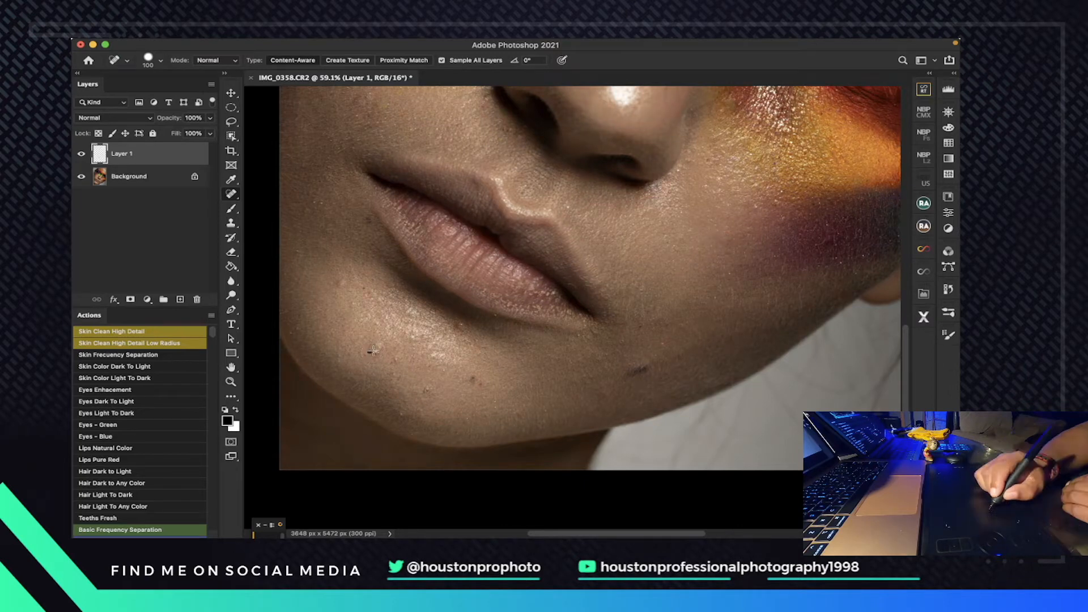
- Heal the pimples and marks on the chin below the lips and the small spots on the skin beside the mouth corner
{"action": "left_click_drag", "start_coordinate": [375, 349], "coordinate": [379, 350]}
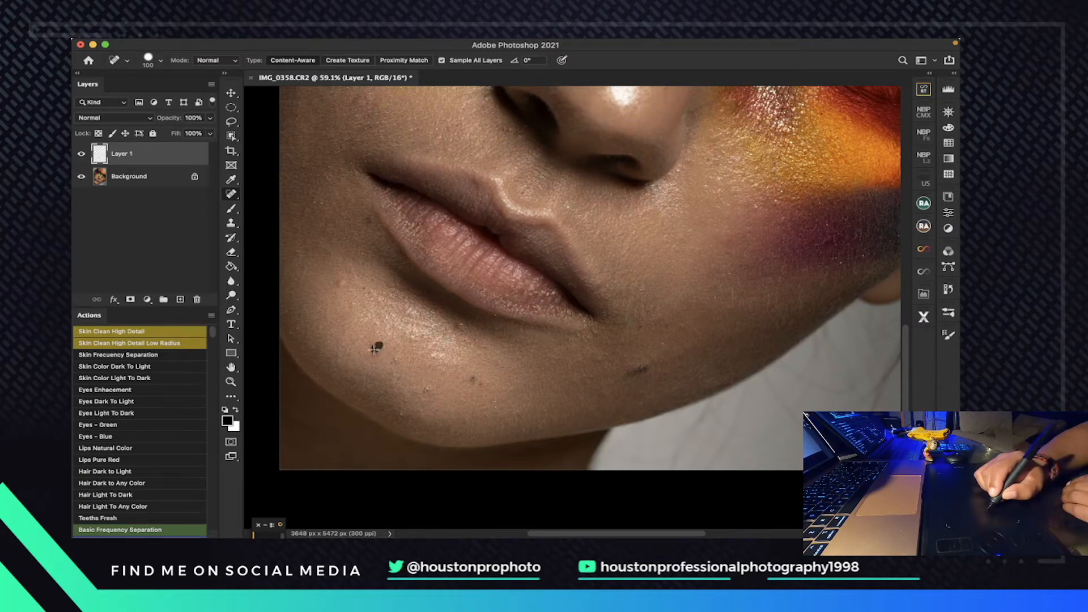
{"action": "left_click", "coordinate": [396, 361]}
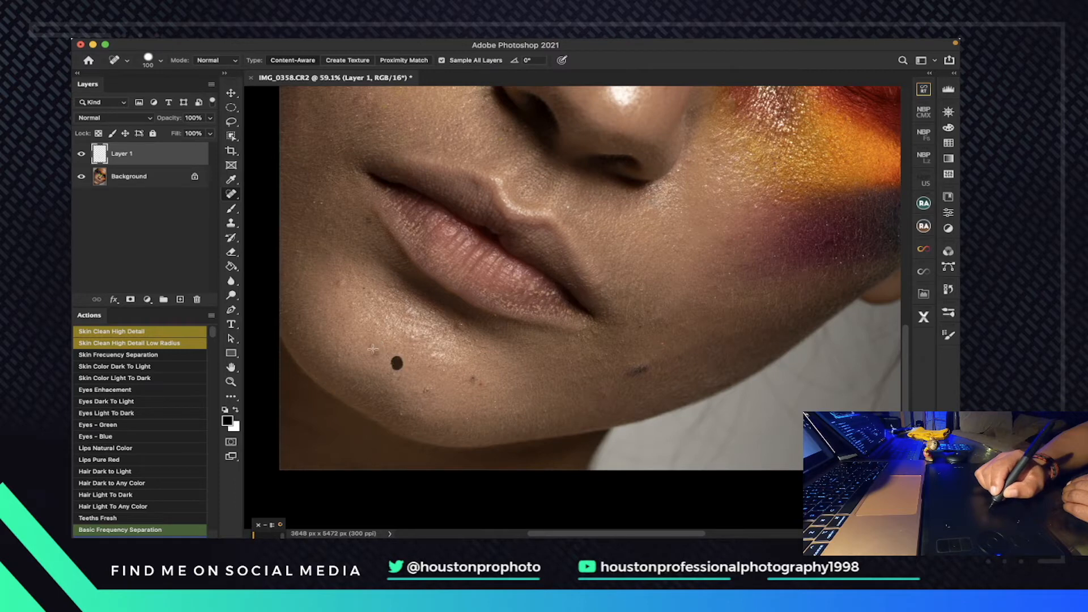
{"action": "left_click", "coordinate": [375, 356]}
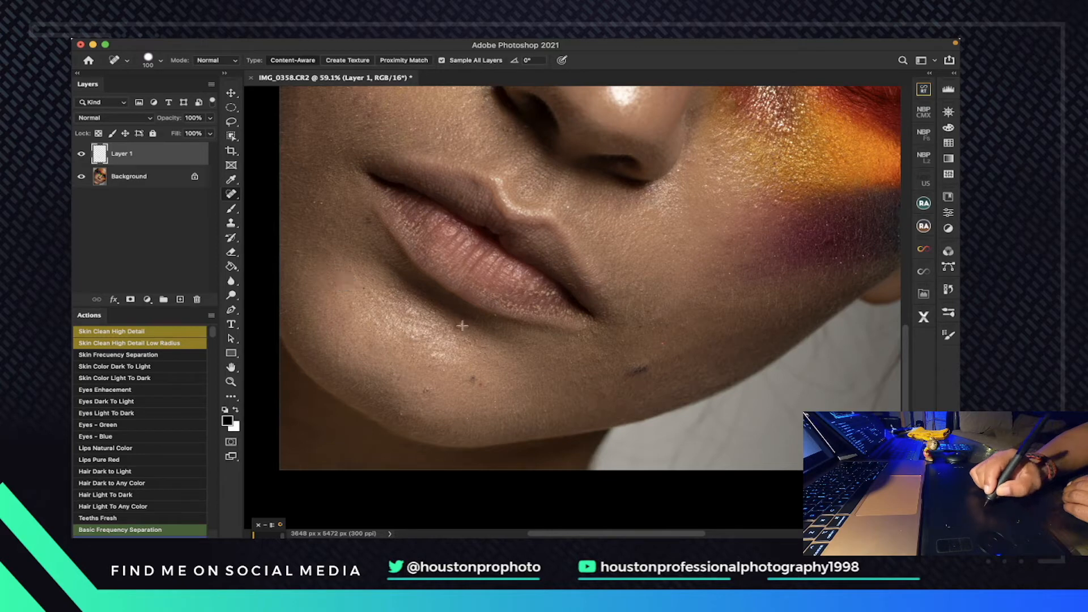
{"action": "left_click_drag", "start_coordinate": [435, 323], "coordinate": [394, 319]}
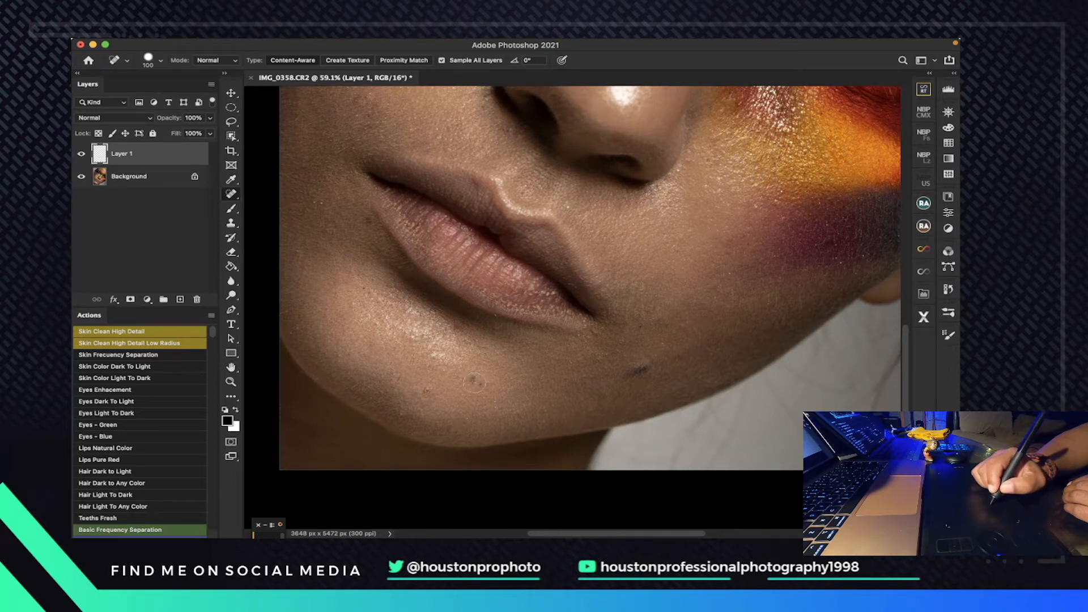
{"action": "left_click", "coordinate": [428, 389]}
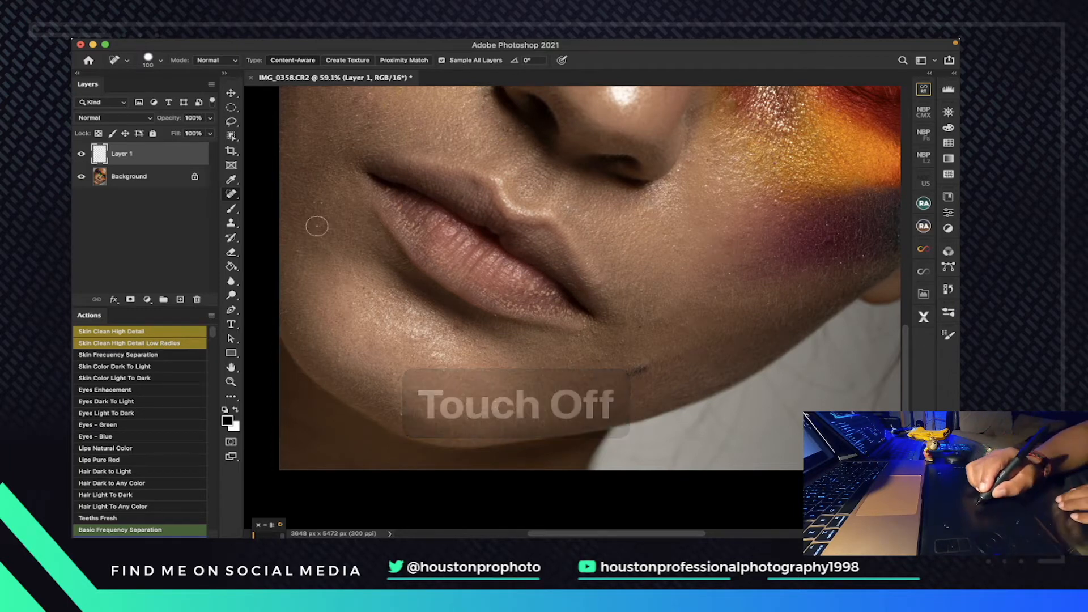
{"action": "left_click_drag", "start_coordinate": [316, 203], "coordinate": [329, 199]}
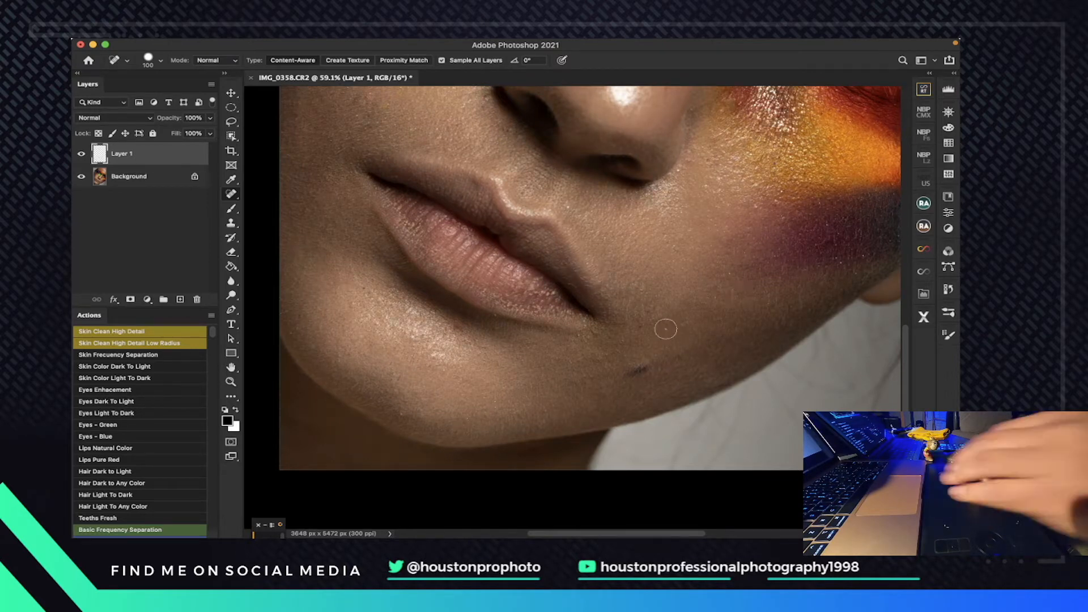
- Heal the bumps and blemishes on the bare forehead skin above the orange brow makeup with the Spot Healing Brush
{"action": "left_click_drag", "start_coordinate": [692, 306], "coordinate": [674, 514]}
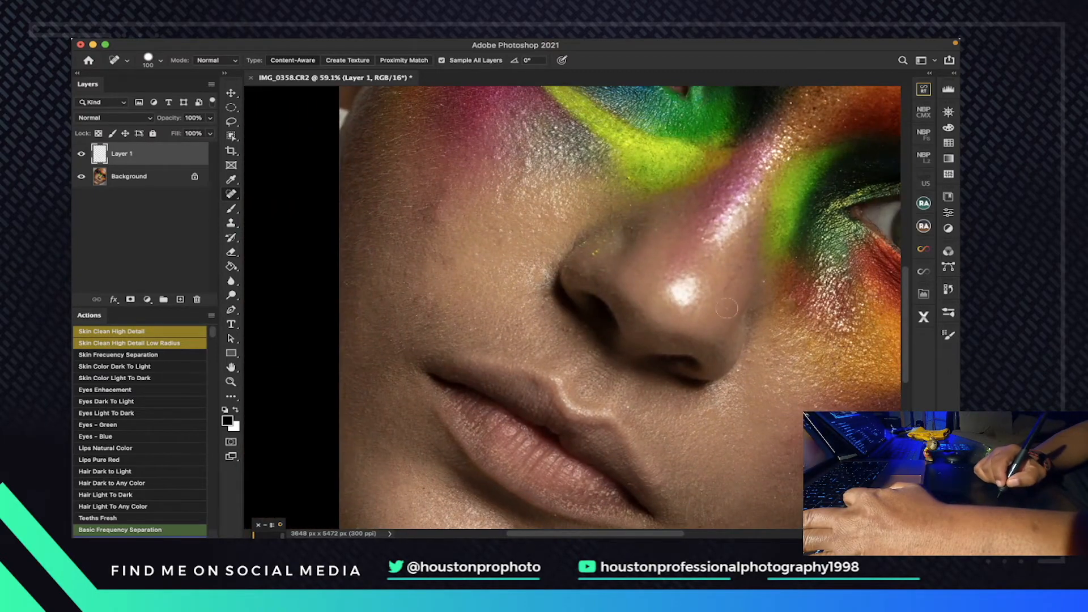
{"action": "left_click_drag", "start_coordinate": [751, 224], "coordinate": [597, 483]}
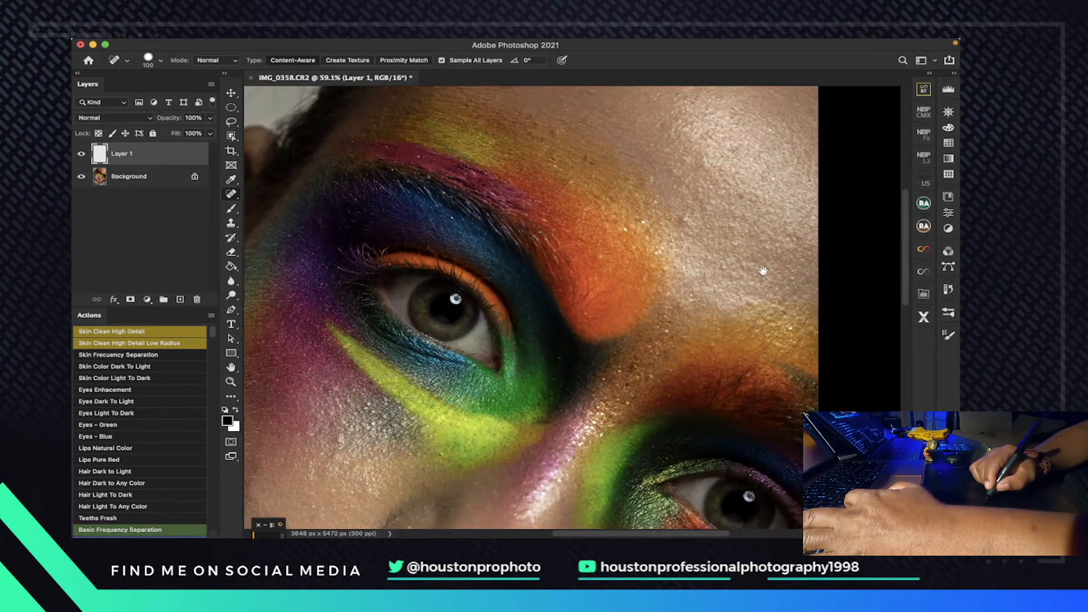
{"action": "mouse_move", "coordinate": [810, 244]}
{"action": "left_mouse_down"}
{"action": "mouse_move", "coordinate": [705, 327]}
{"action": "mouse_move", "coordinate": [740, 249]}
{"action": "mouse_move", "coordinate": [731, 250]}
{"action": "left_mouse_up"}
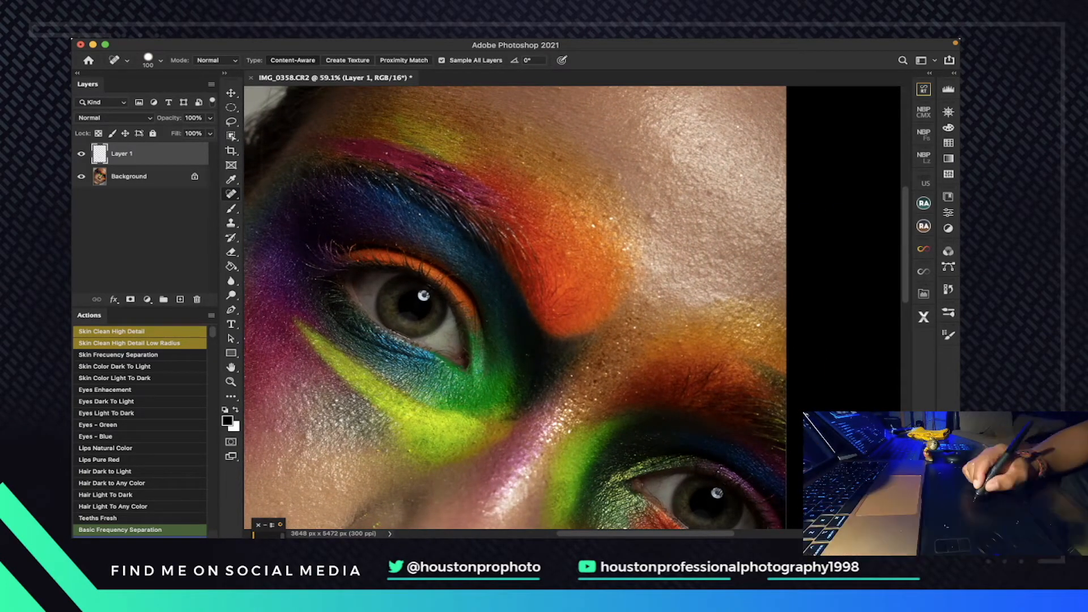
{"action": "left_click_drag", "start_coordinate": [647, 215], "coordinate": [658, 210]}
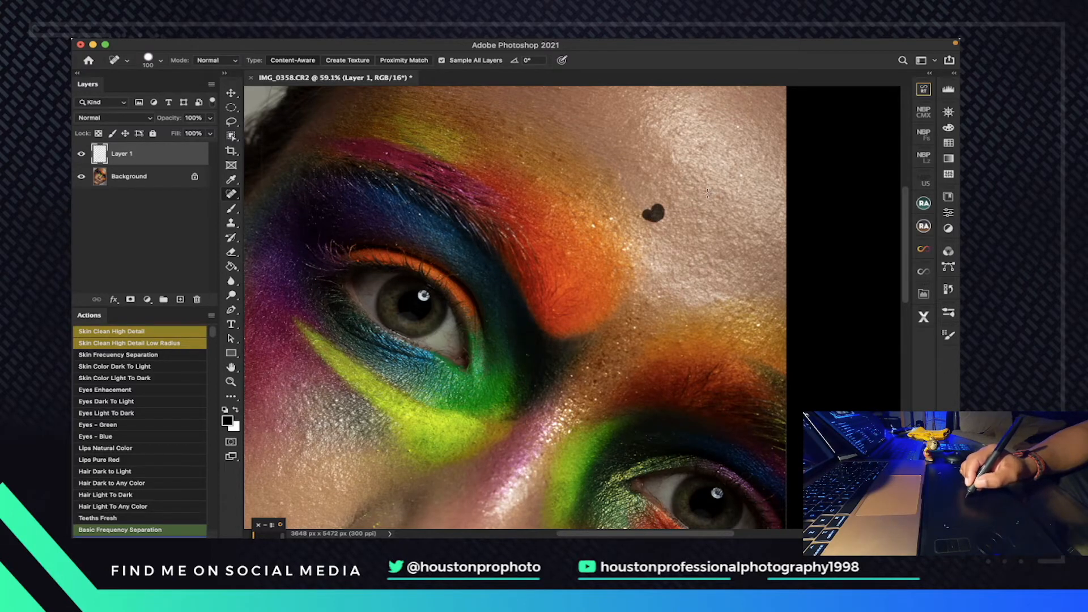
{"action": "left_click_drag", "start_coordinate": [707, 194], "coordinate": [713, 192]}
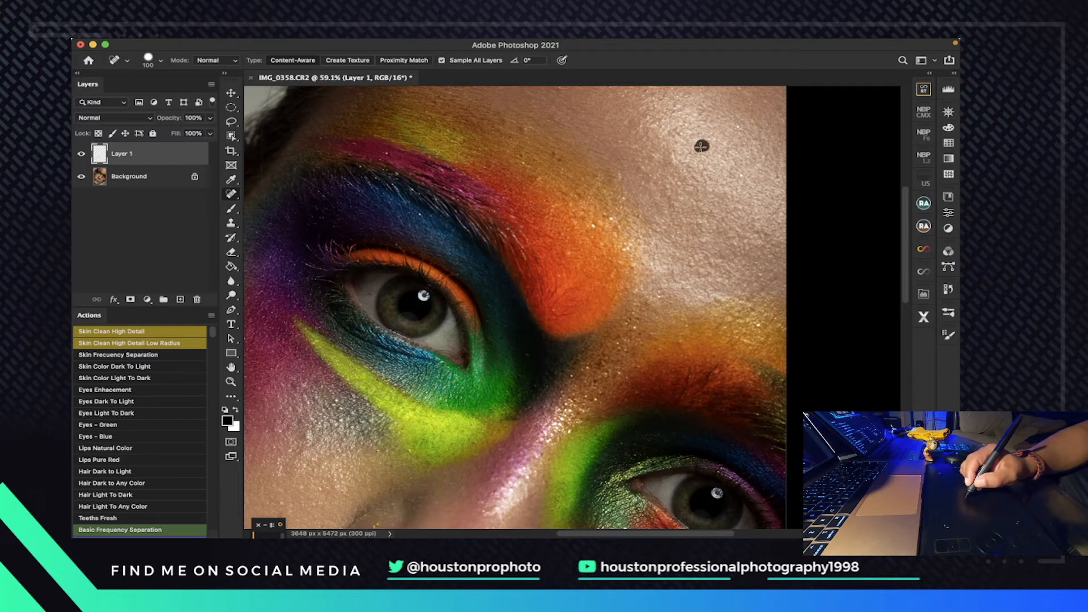
{"action": "left_click", "coordinate": [643, 168]}
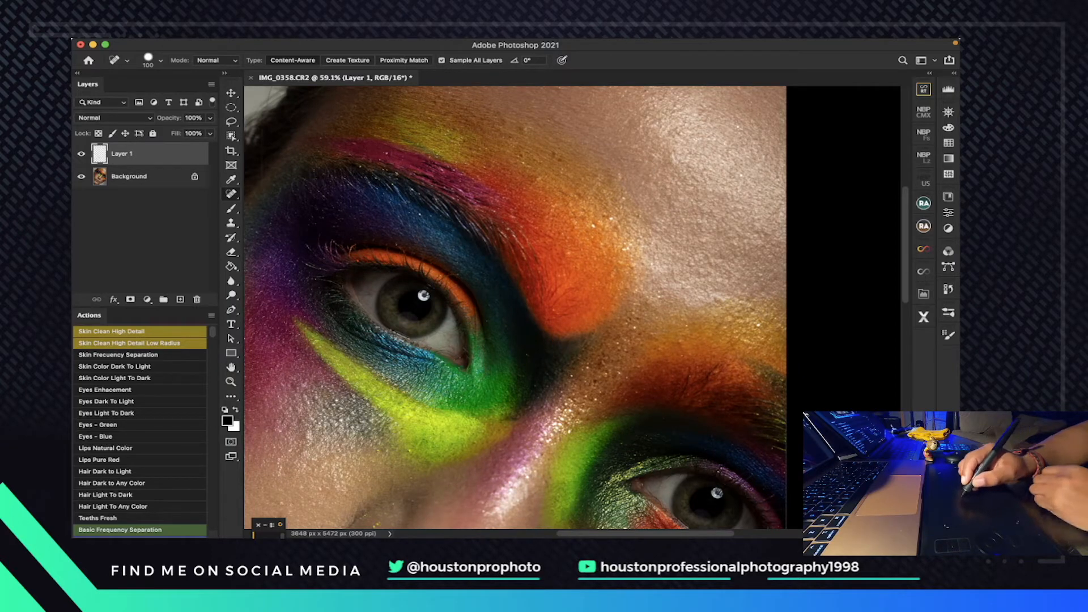
- Clean the small spots within the yellow and orange makeup above both eyebrows using the Spot Healing Brush
{"action": "left_click", "coordinate": [524, 129]}
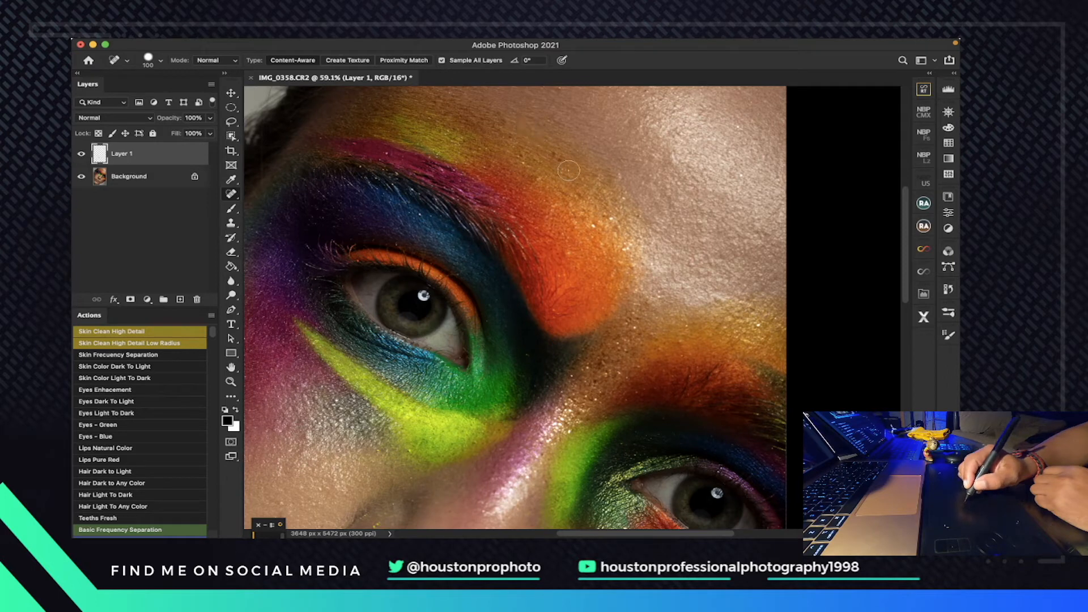
{"action": "left_click", "coordinate": [566, 171]}
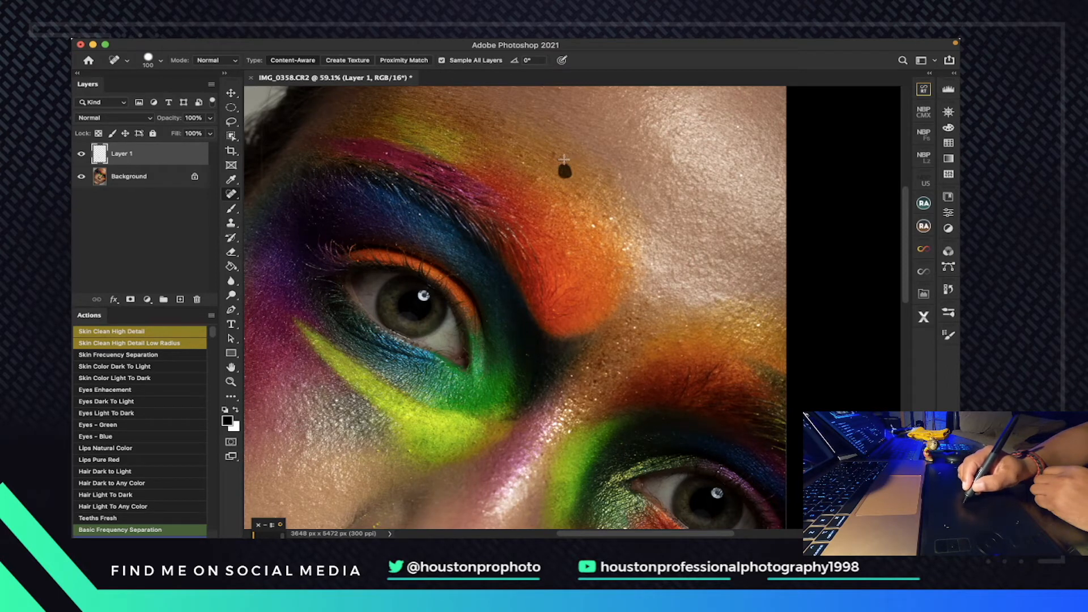
{"action": "left_click", "coordinate": [560, 157]}
{"action": "left_click", "coordinate": [610, 218]}
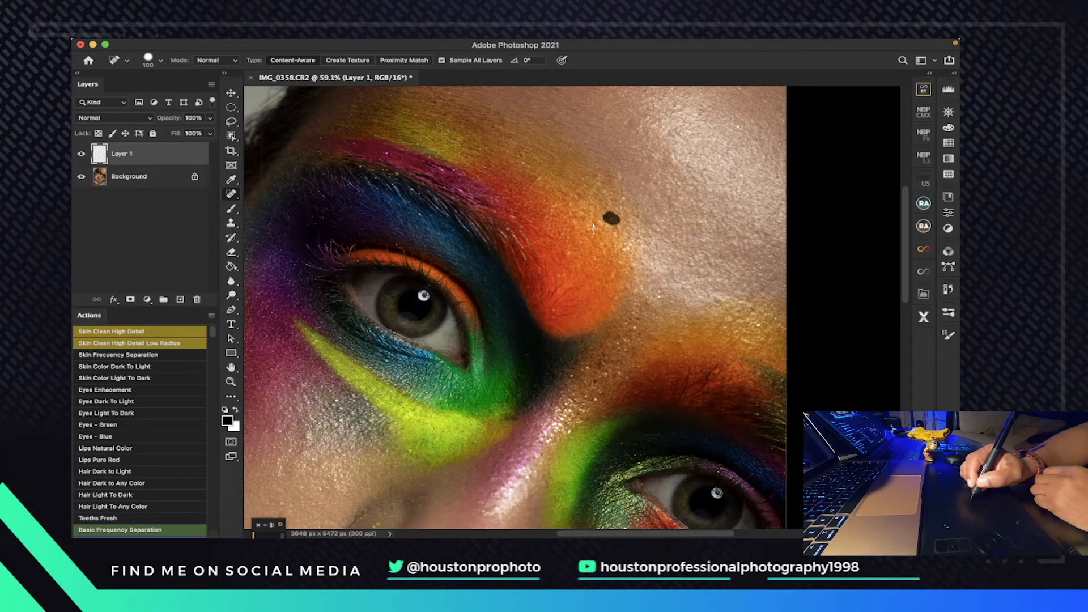
{"action": "left_click", "coordinate": [592, 228]}
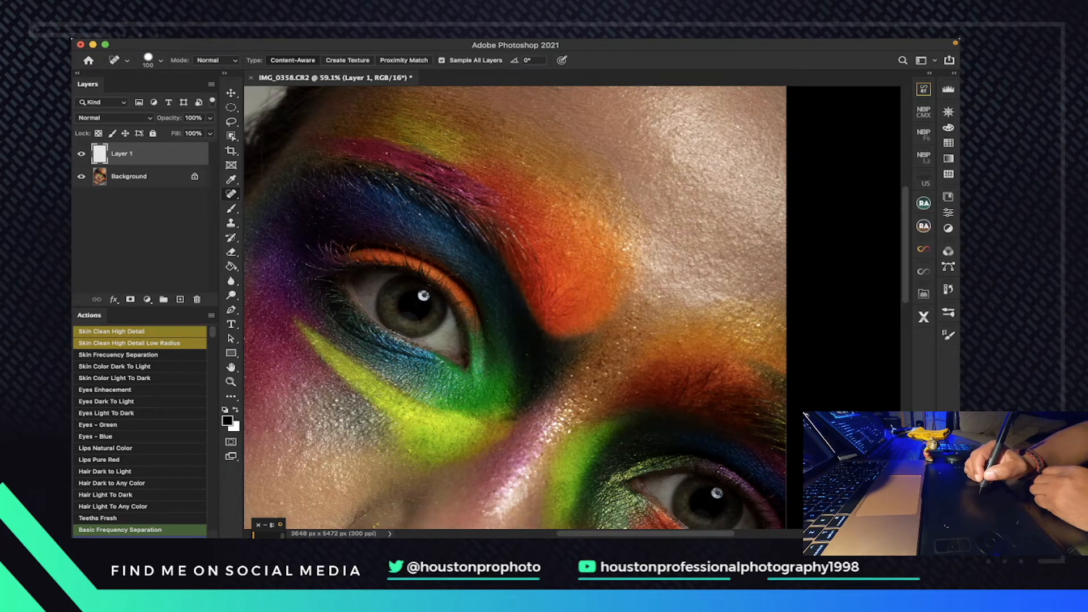
{"action": "left_click", "coordinate": [757, 324]}
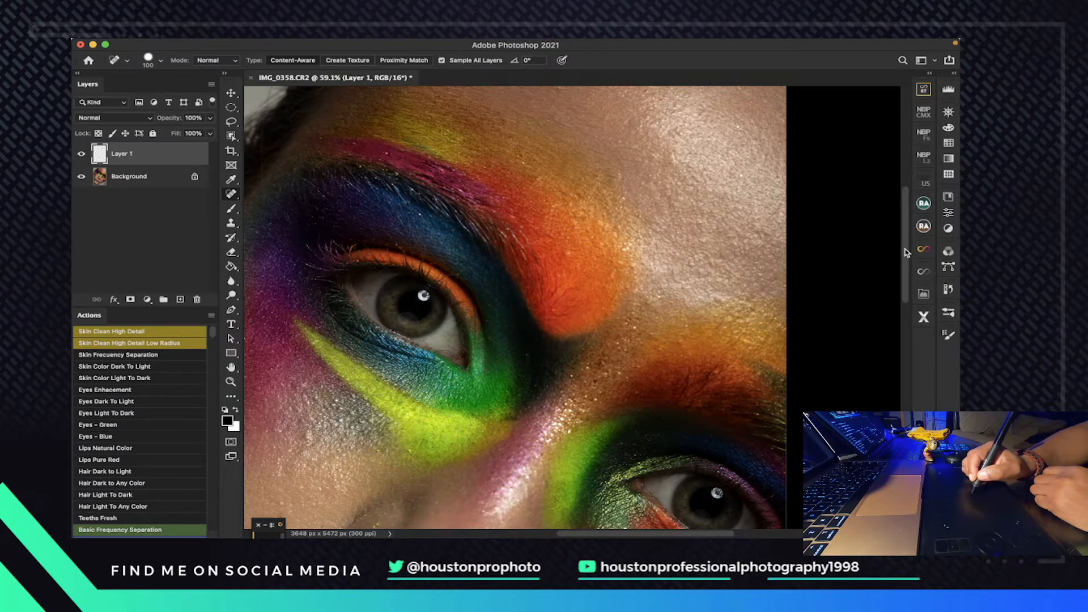
- Heal the spot in the purple cheek makeup and the blemishes across the opposite cheek, between the pink makeup and the mouth corner
{"action": "left_click_drag", "start_coordinate": [907, 255], "coordinate": [912, 344]}
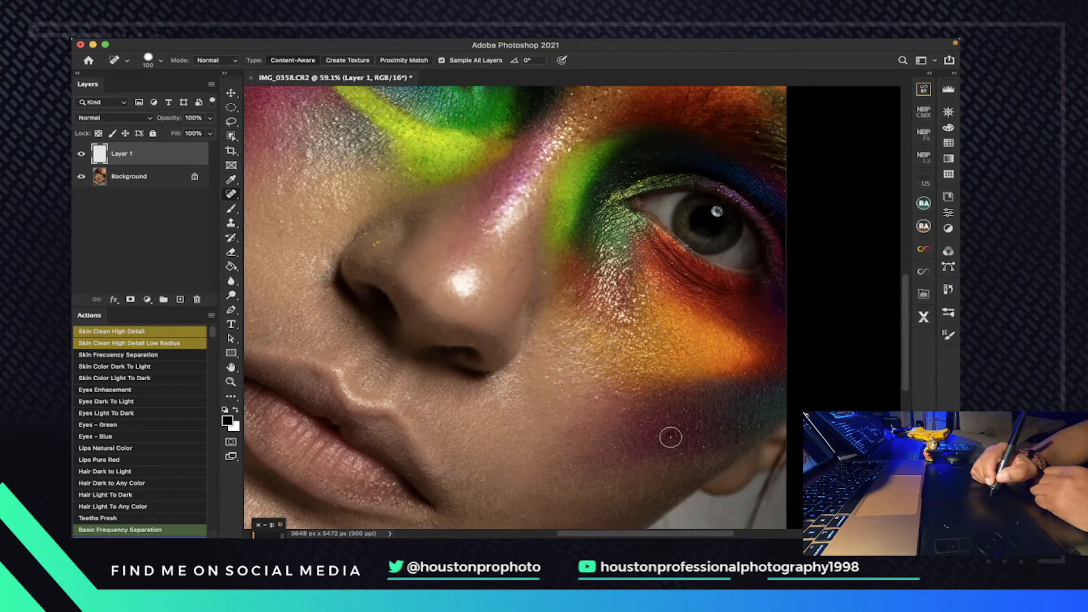
{"action": "left_click", "coordinate": [668, 431]}
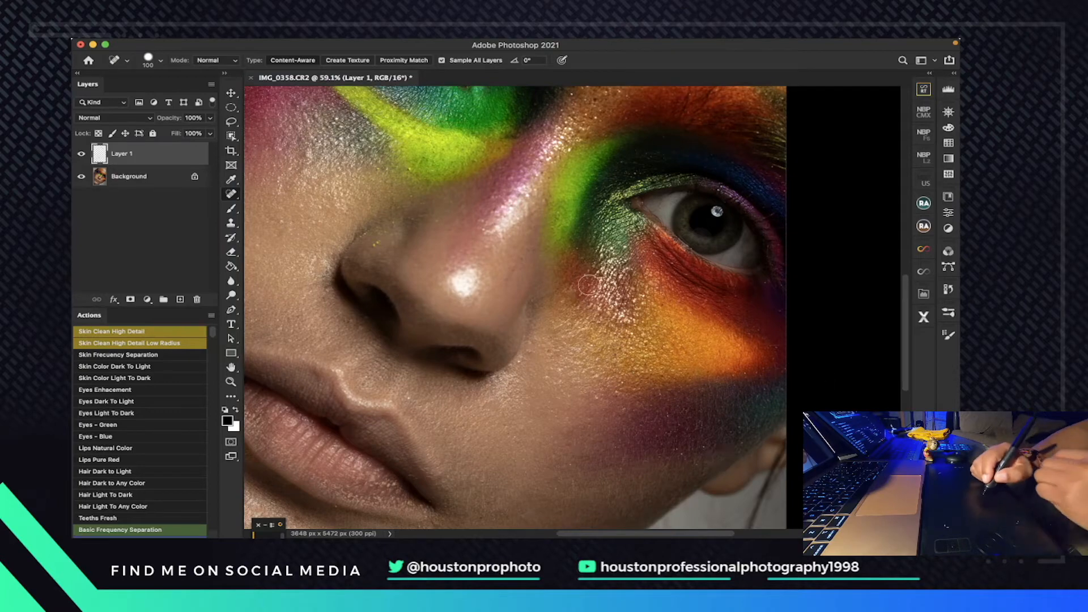
{"action": "left_click_drag", "start_coordinate": [584, 280], "coordinate": [771, 334]}
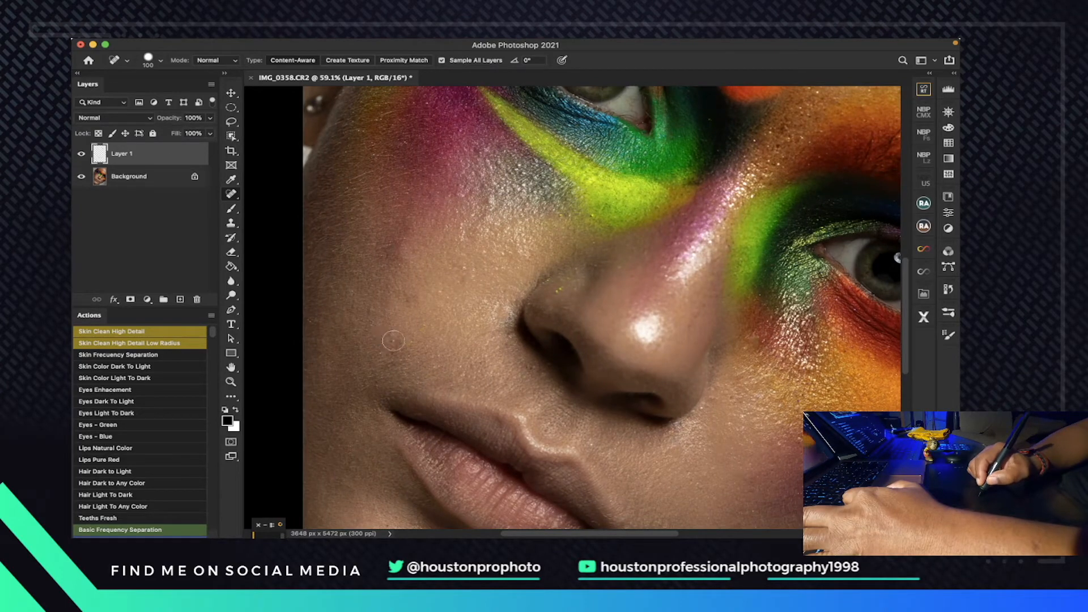
{"action": "left_click", "coordinate": [392, 343]}
{"action": "left_click_drag", "start_coordinate": [411, 300], "coordinate": [391, 295]}
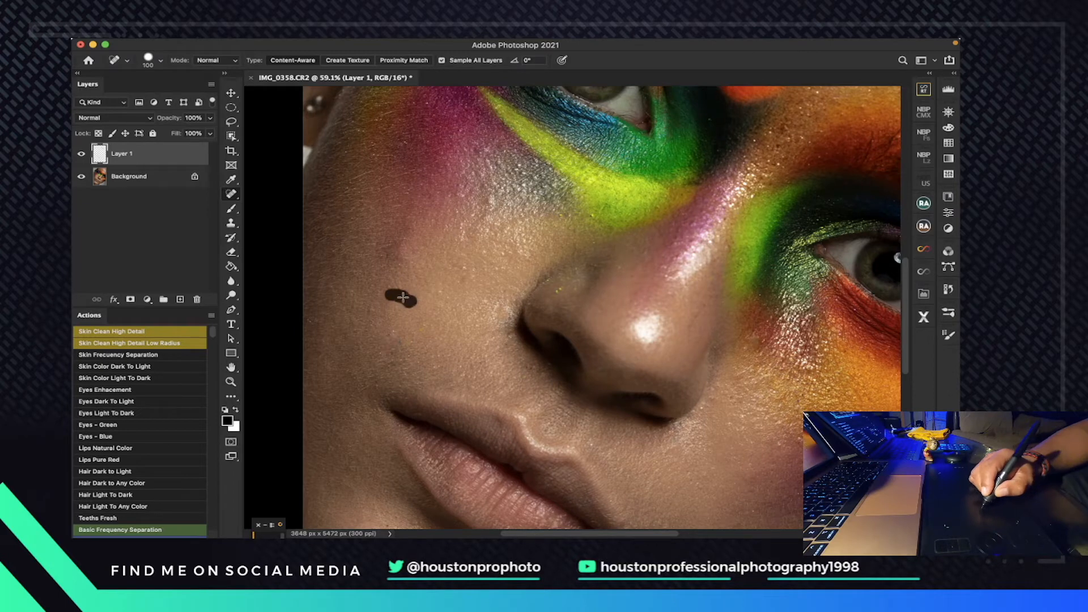
{"action": "left_click", "coordinate": [455, 284]}
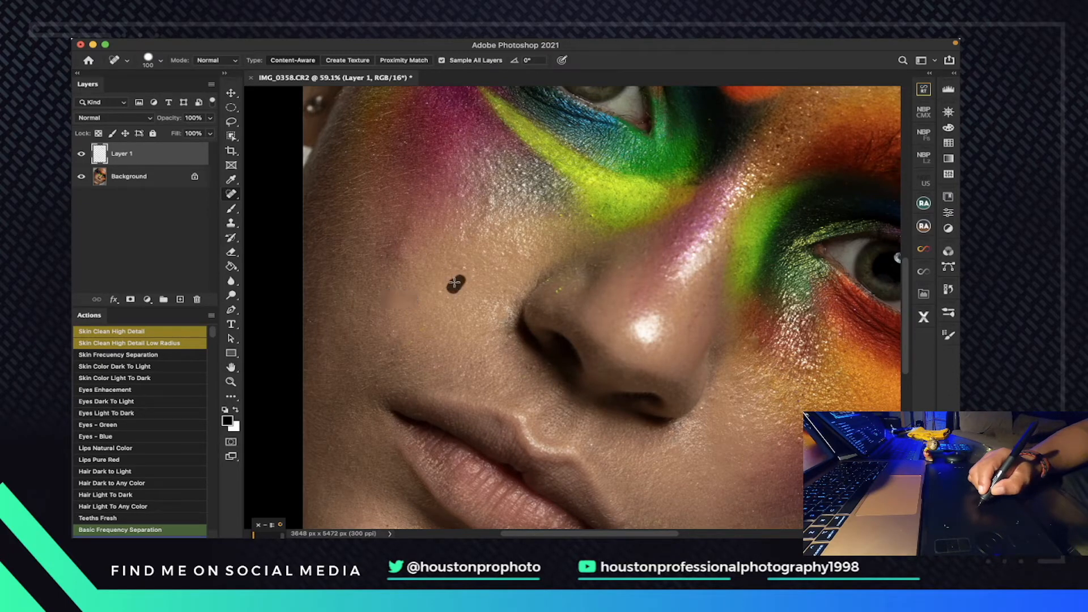
{"action": "left_click", "coordinate": [417, 298]}
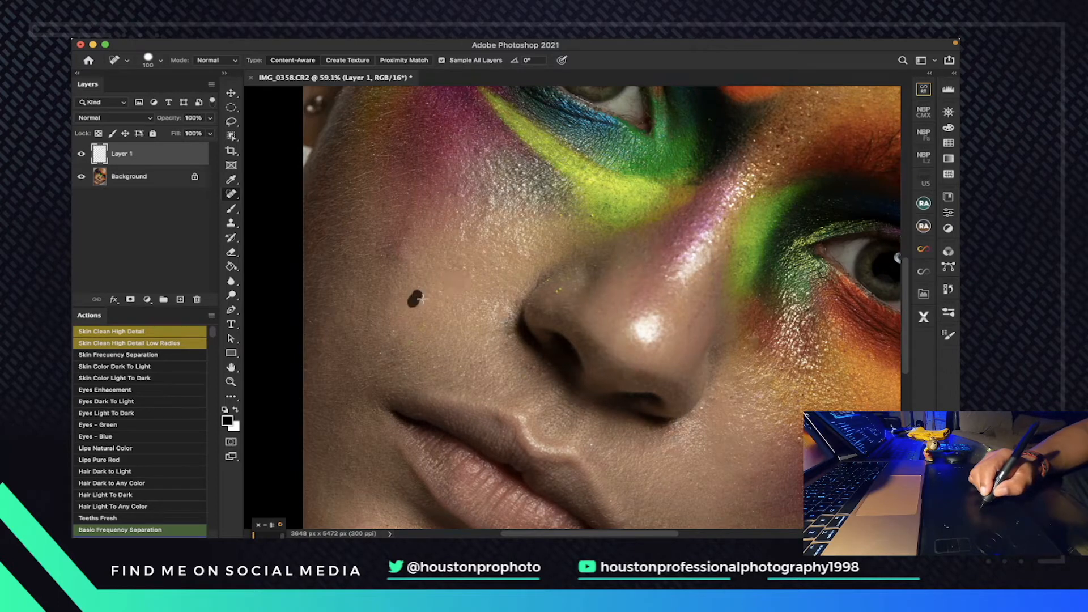
{"action": "left_click", "coordinate": [398, 330]}
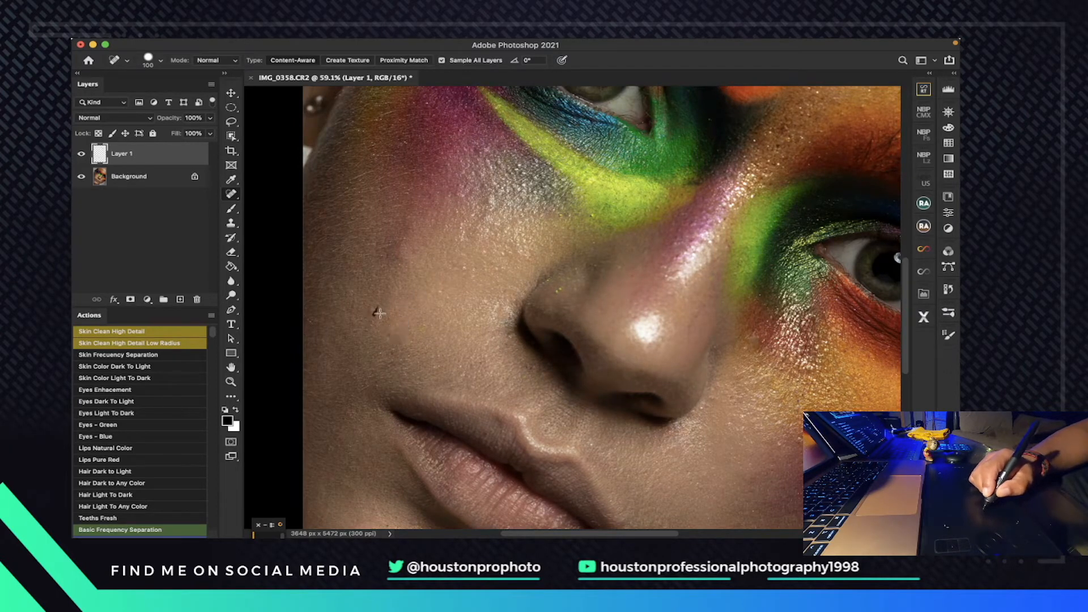
{"action": "left_click", "coordinate": [373, 309]}
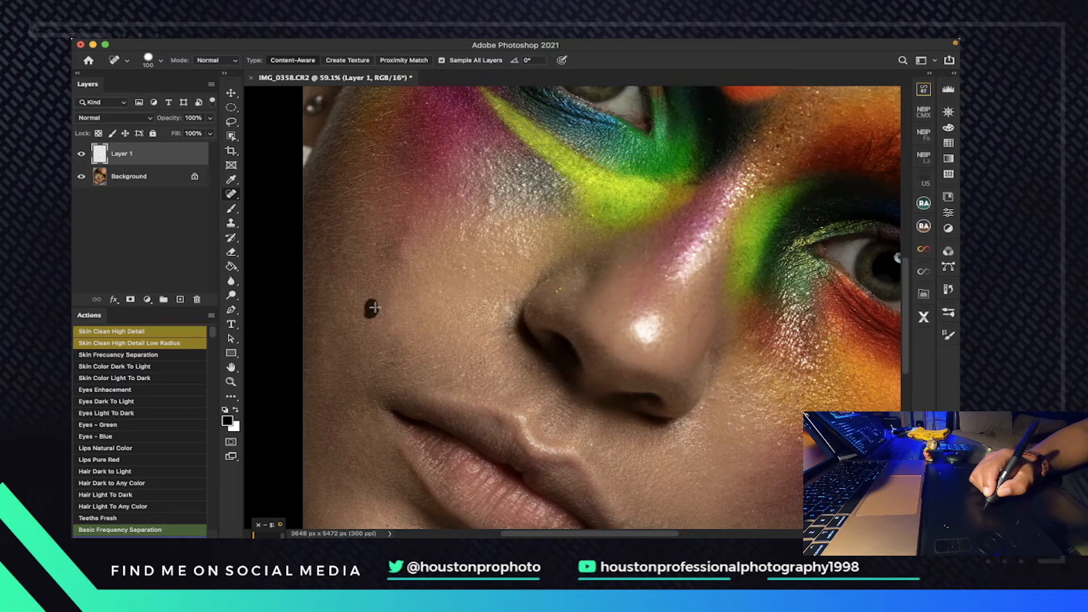
{"action": "left_click", "coordinate": [316, 321]}
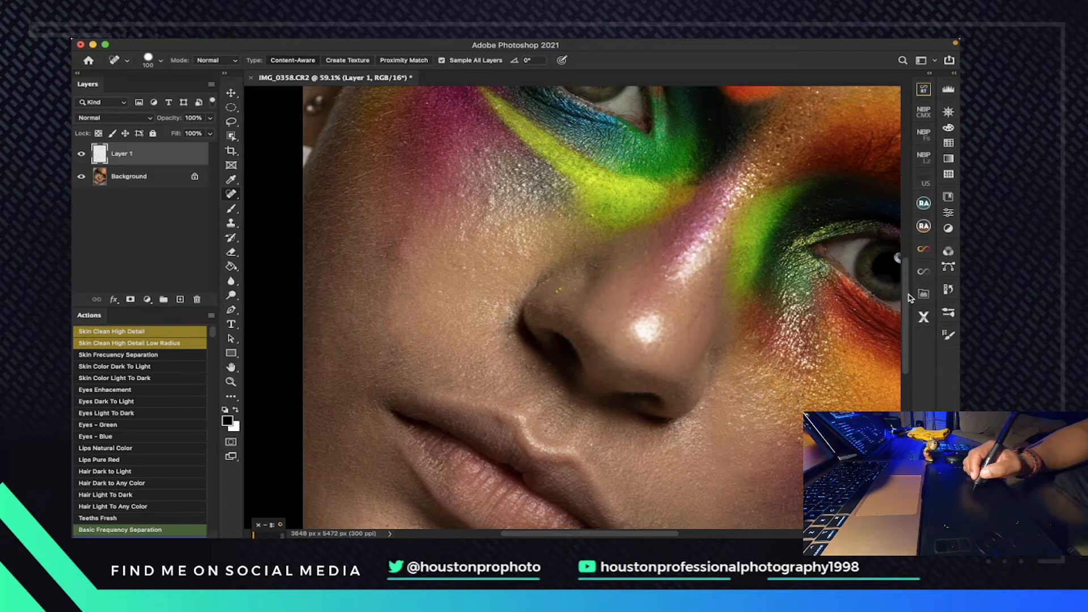
- Remove the remaining small spots on the chin, below the lower lip and on the cheek beside the mouth corner
{"action": "left_click_drag", "start_coordinate": [908, 306], "coordinate": [909, 379]}
{"action": "left_click", "coordinate": [423, 390]}
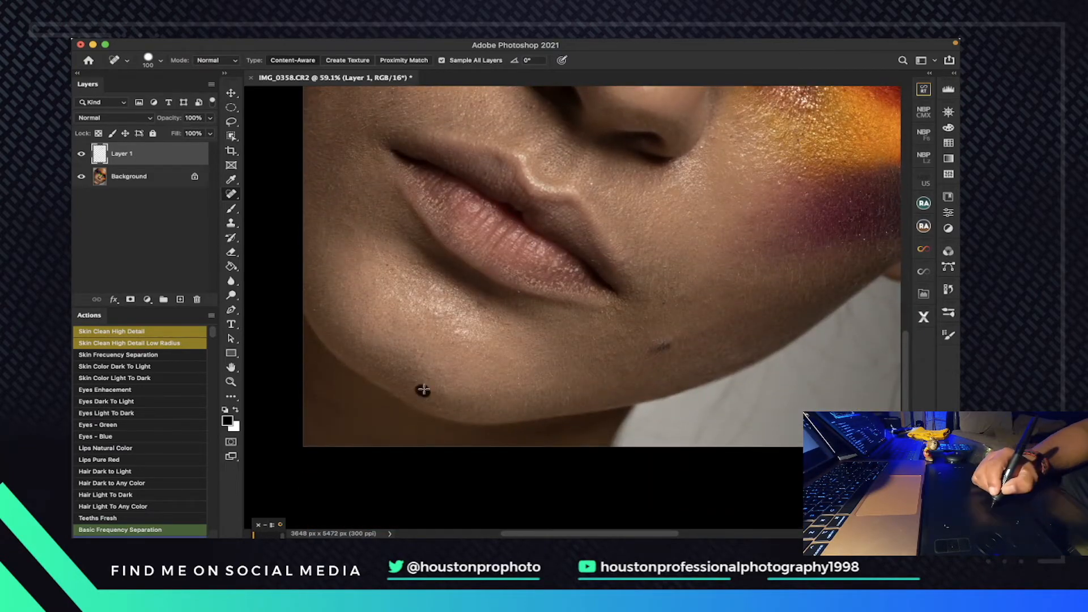
{"action": "left_click", "coordinate": [683, 296]}
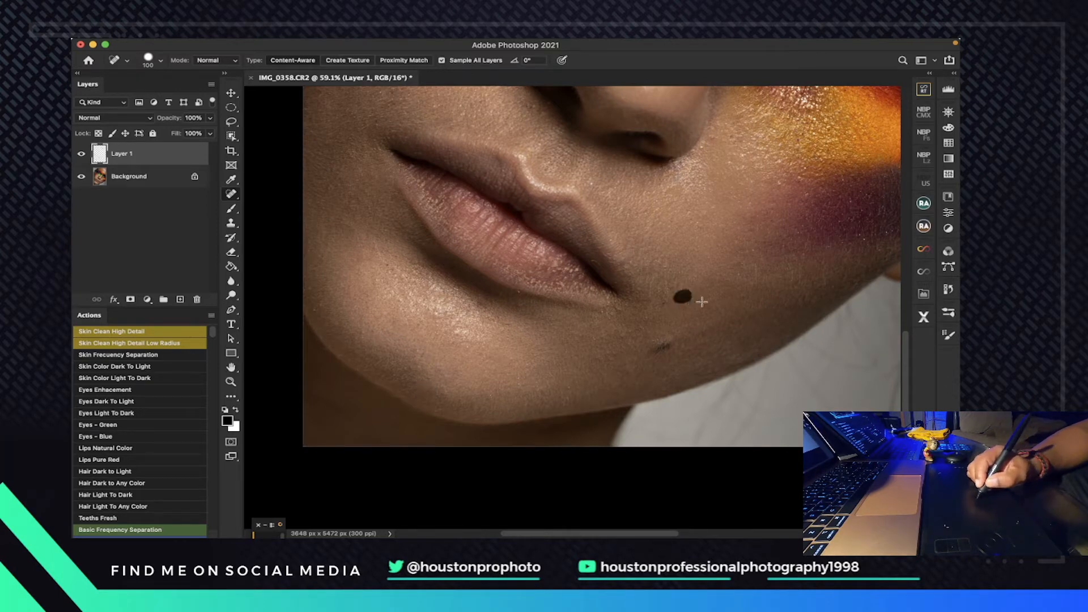
{"action": "left_click", "coordinate": [741, 295]}
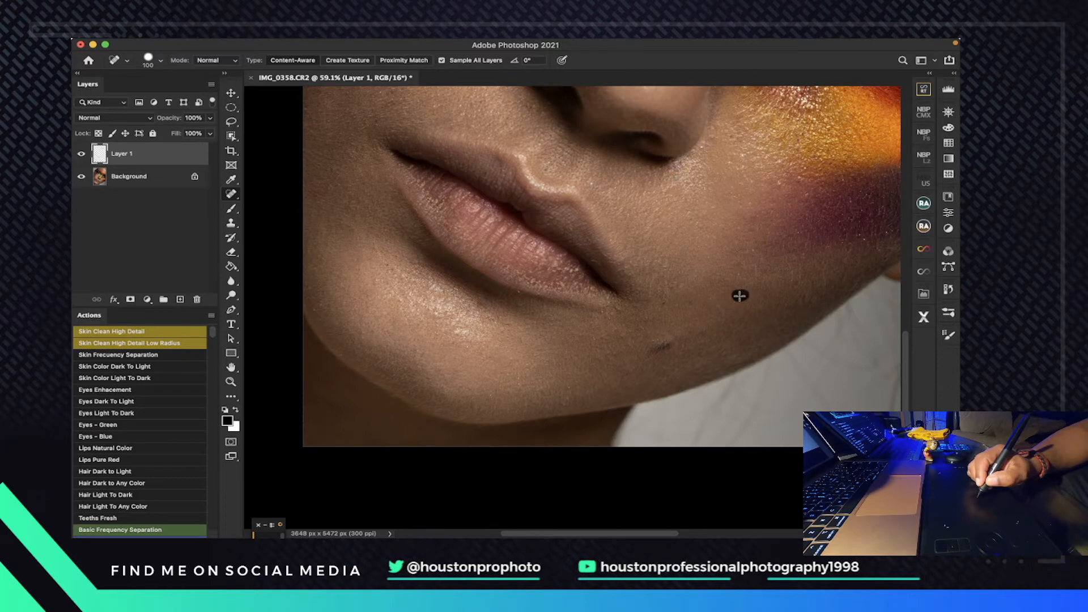
{"action": "left_click", "coordinate": [666, 303]}
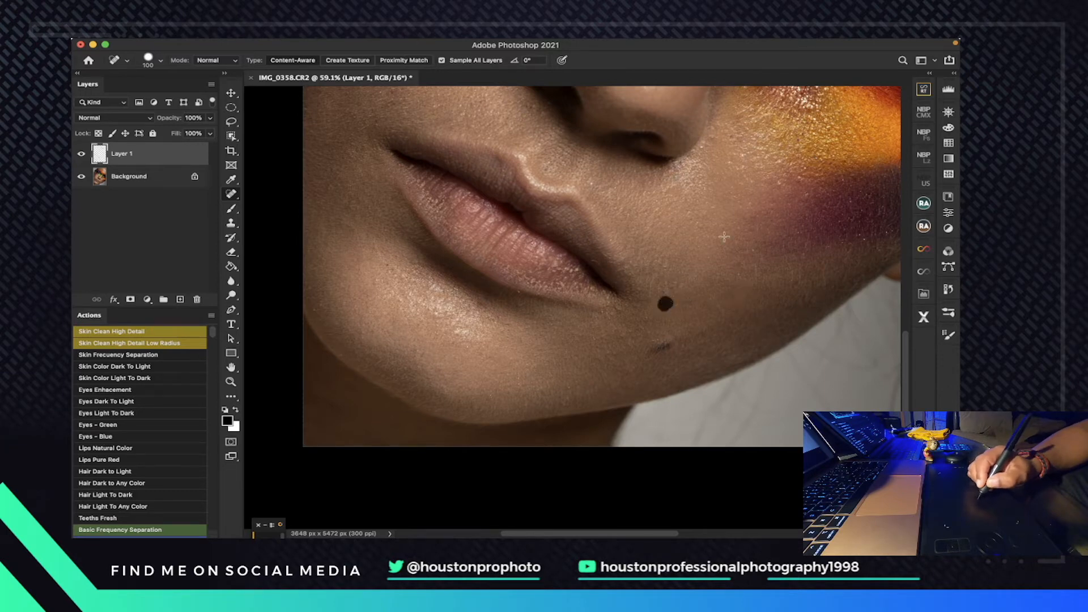
{"action": "left_click", "coordinate": [686, 214]}
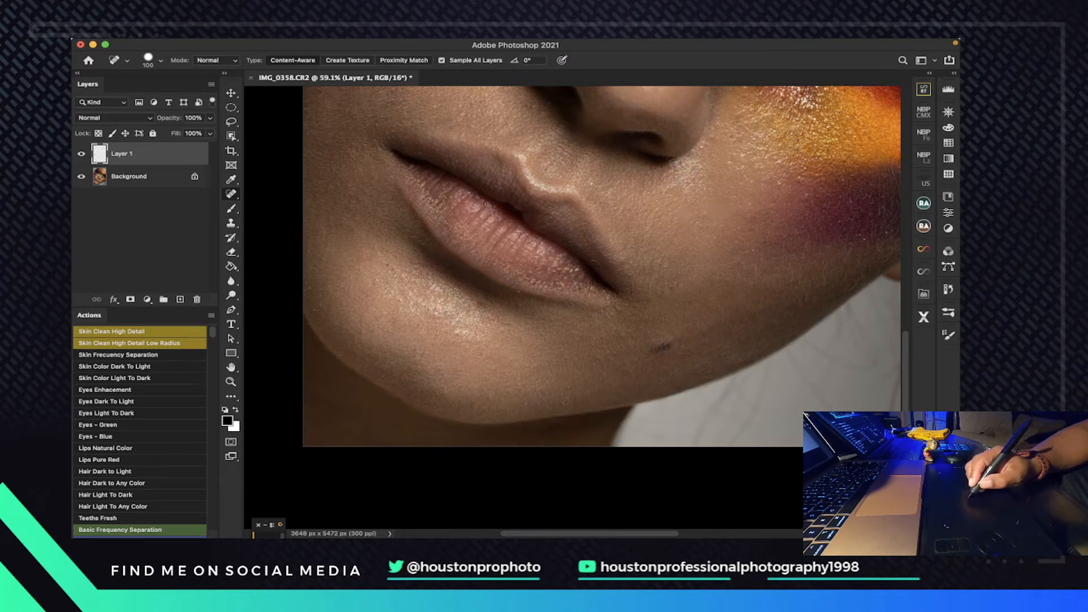
{"action": "left_click", "coordinate": [482, 306]}
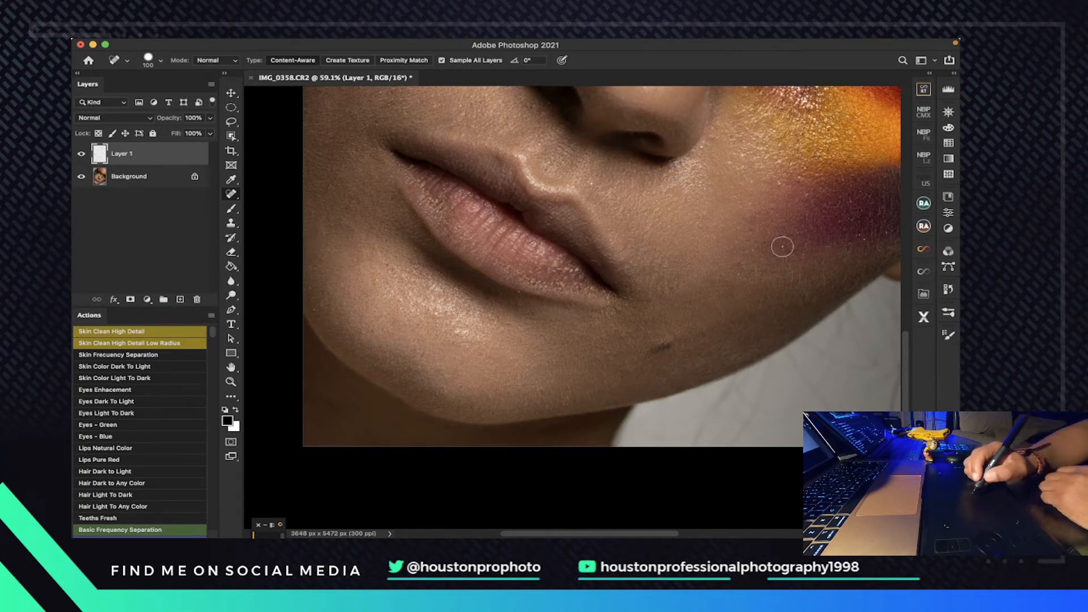
- Heal the mark at the lower edge of the pink makeup on the cheek
{"action": "left_click_drag", "start_coordinate": [906, 357], "coordinate": [905, 222]}
{"action": "left_click_drag", "start_coordinate": [905, 193], "coordinate": [897, 279]}
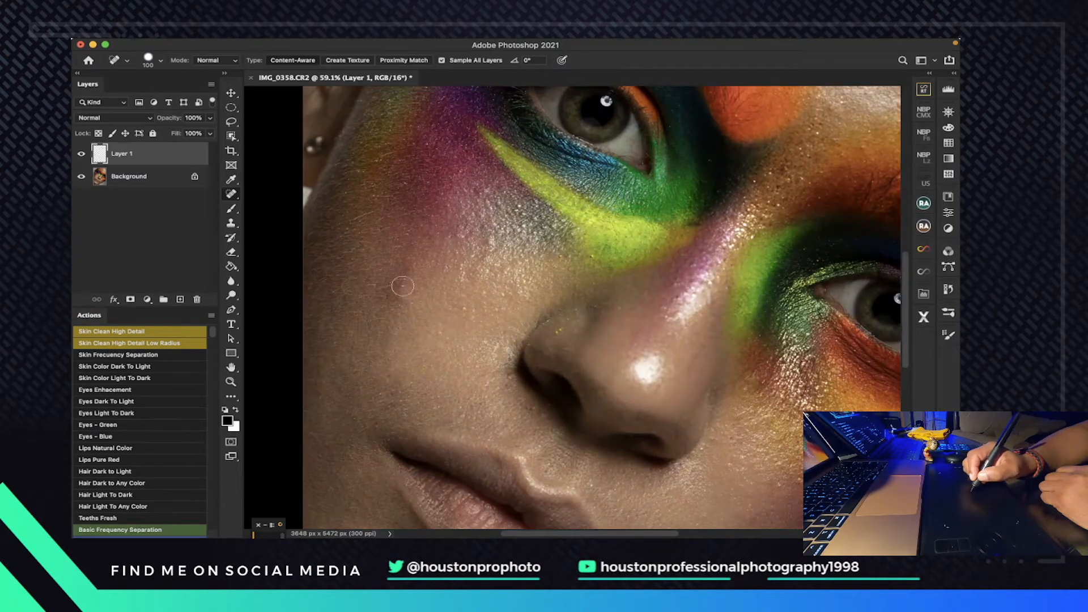
{"action": "left_click_drag", "start_coordinate": [398, 300], "coordinate": [401, 287]}
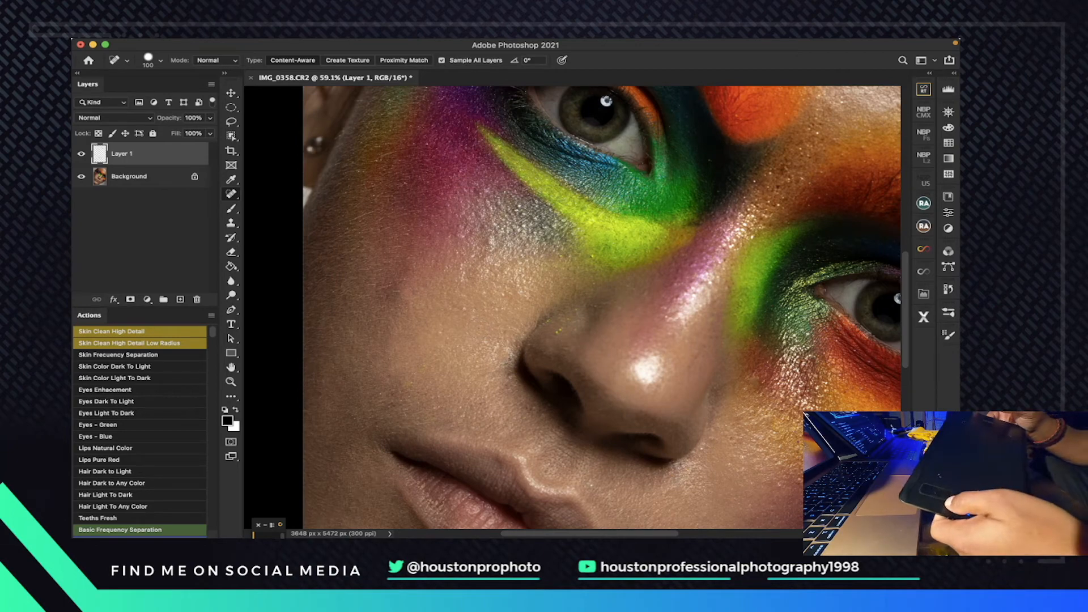
- Stamp all visible layers into a new top layer and run the Frequency Separation 16bit action on it
{"action": "key", "text": "super+alt+shift+e"}
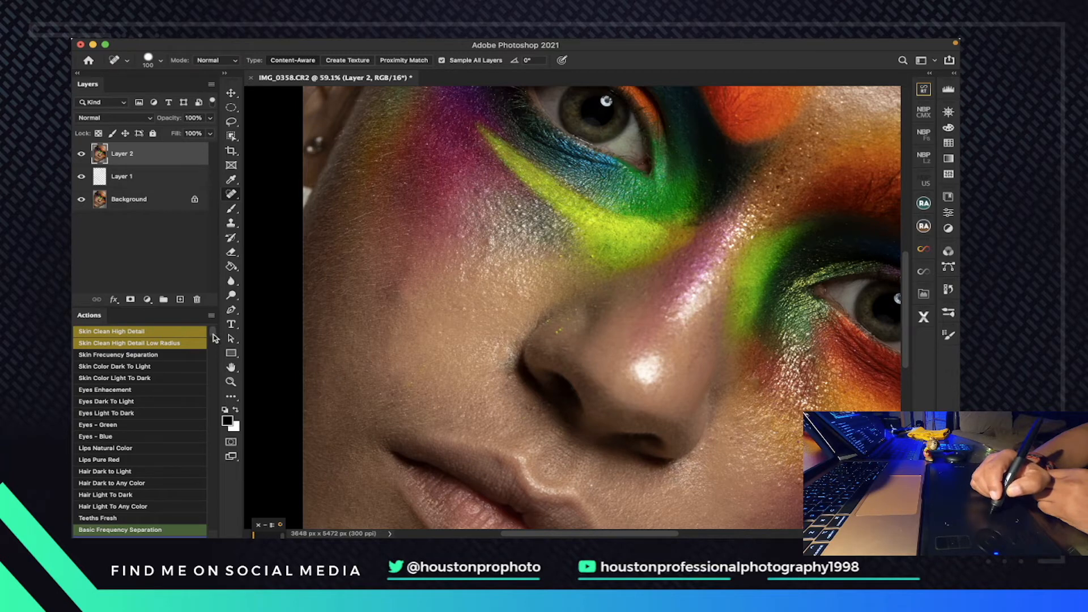
{"action": "scroll", "coordinate": [215, 346], "scroll_direction": "down", "scroll_amount": 10}
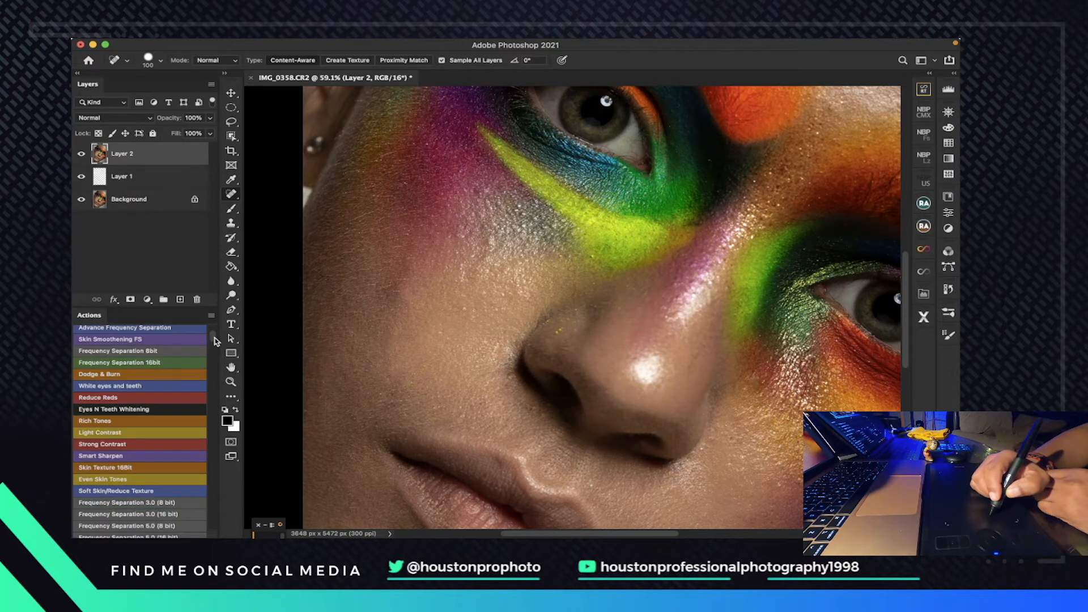
{"action": "scroll", "coordinate": [218, 342], "scroll_direction": "up", "scroll_amount": 3}
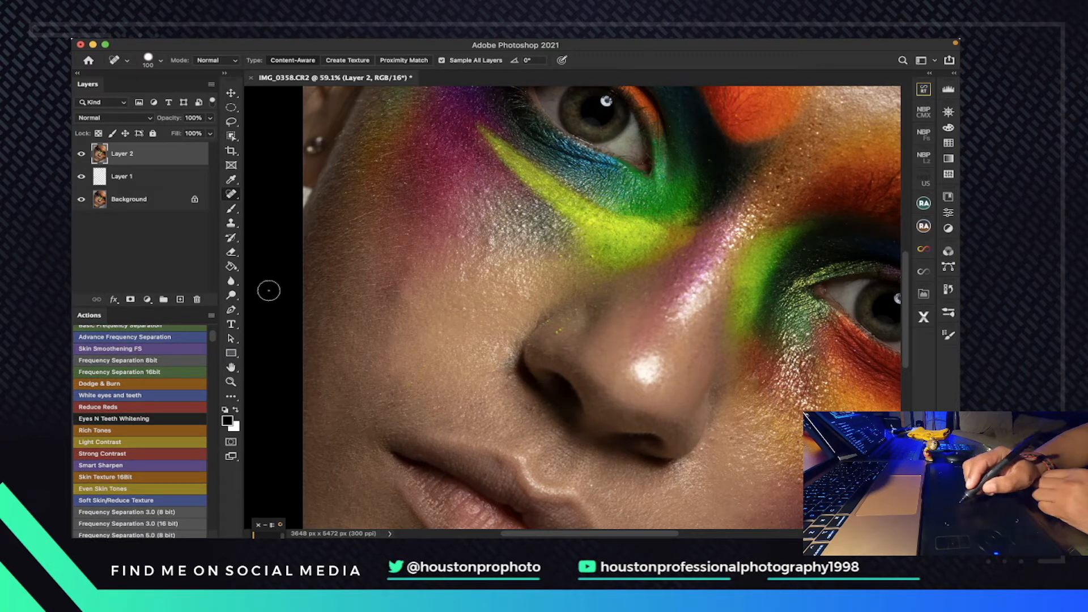
{"action": "left_click", "coordinate": [176, 374]}
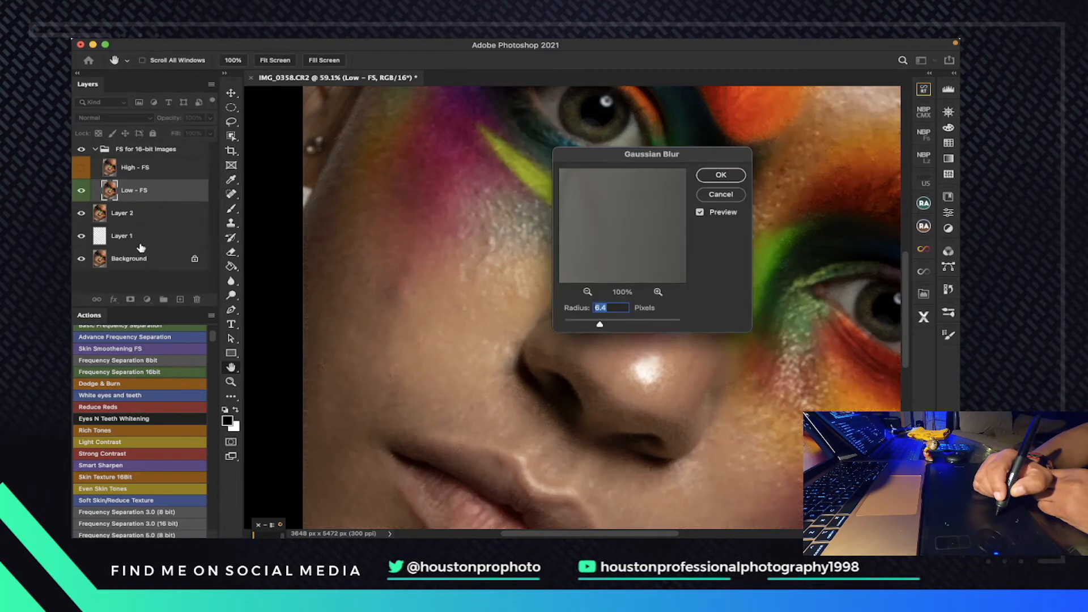
- Blur the Low – FS layer with a Gaussian Blur radius of 19.0 pixels, checking the forehead skin in the preview
{"action": "left_click_drag", "start_coordinate": [708, 162], "coordinate": [811, 159]}
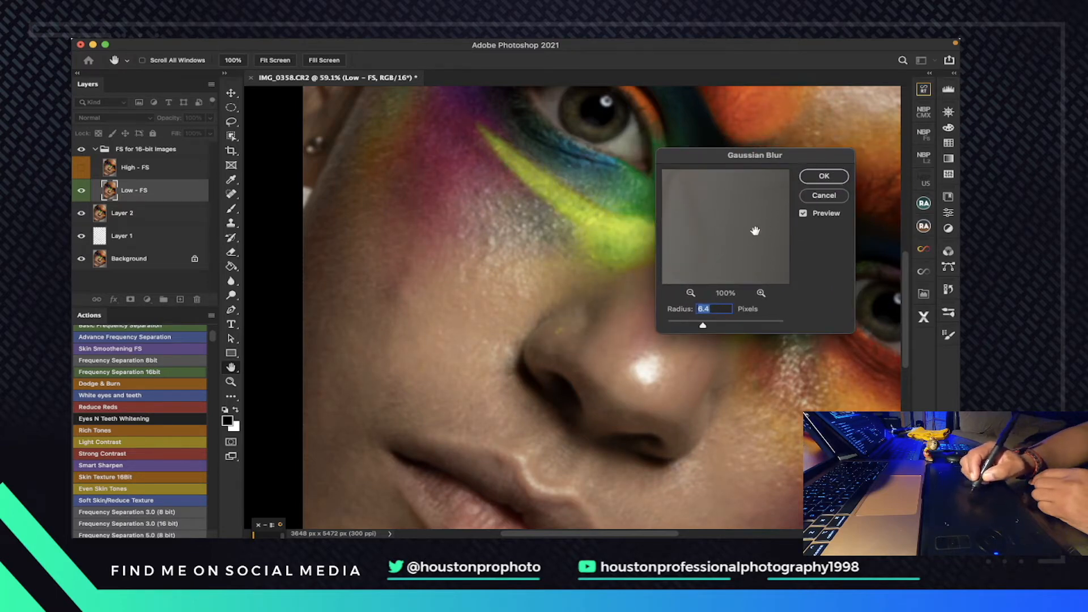
{"action": "left_click_drag", "start_coordinate": [689, 197], "coordinate": [743, 248]}
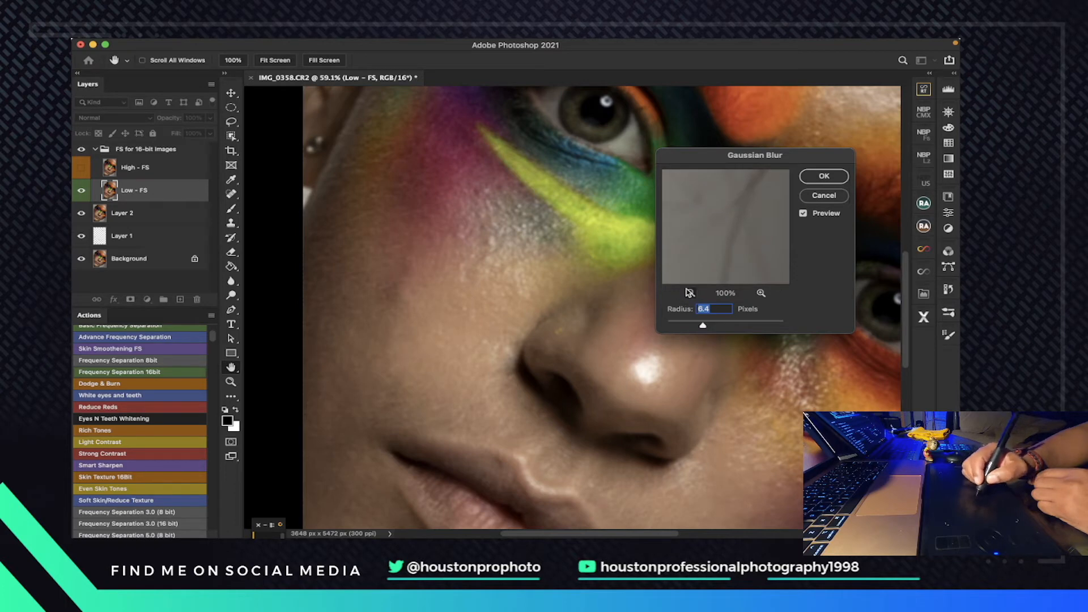
{"action": "left_click", "coordinate": [690, 293]}
{"action": "left_click", "coordinate": [691, 293]}
{"action": "left_click", "coordinate": [691, 293]}
{"action": "left_click_drag", "start_coordinate": [705, 216], "coordinate": [703, 250]}
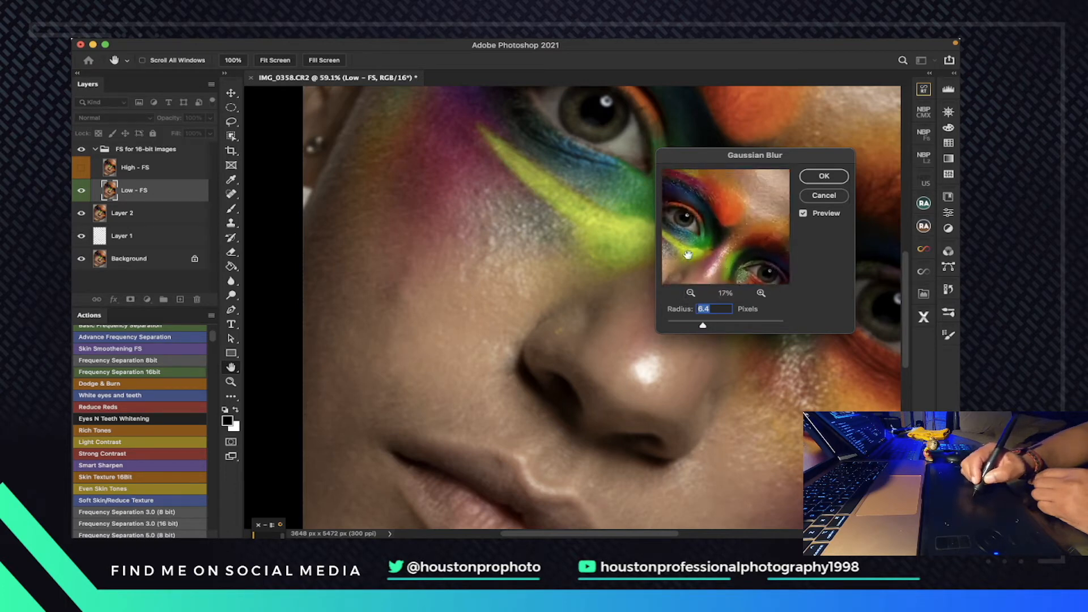
{"action": "left_click_drag", "start_coordinate": [755, 223], "coordinate": [732, 226]}
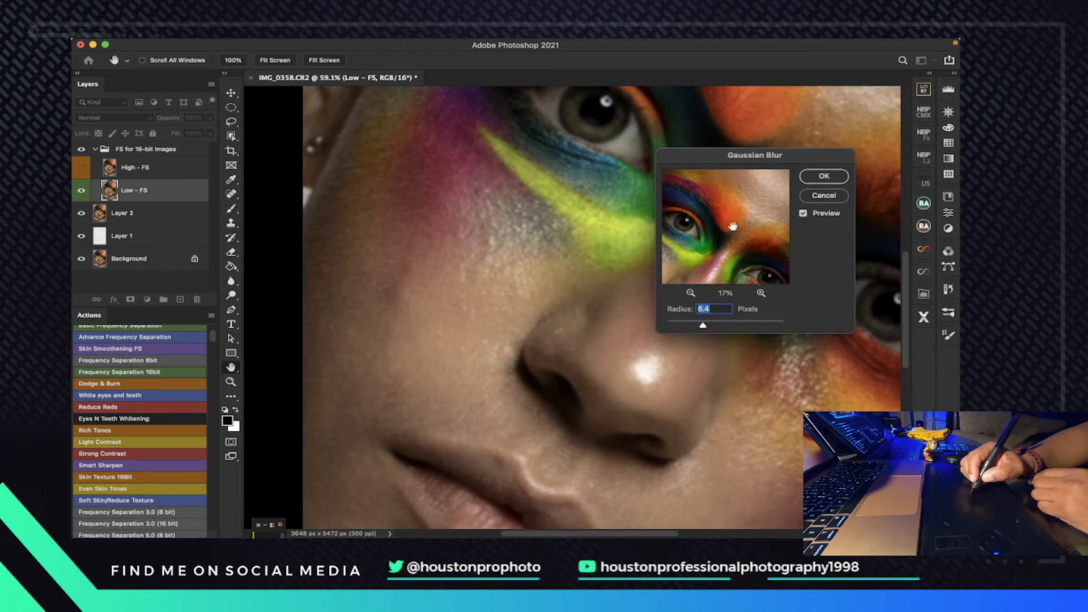
{"action": "left_click", "coordinate": [761, 293]}
{"action": "left_click_drag", "start_coordinate": [772, 233], "coordinate": [700, 232]}
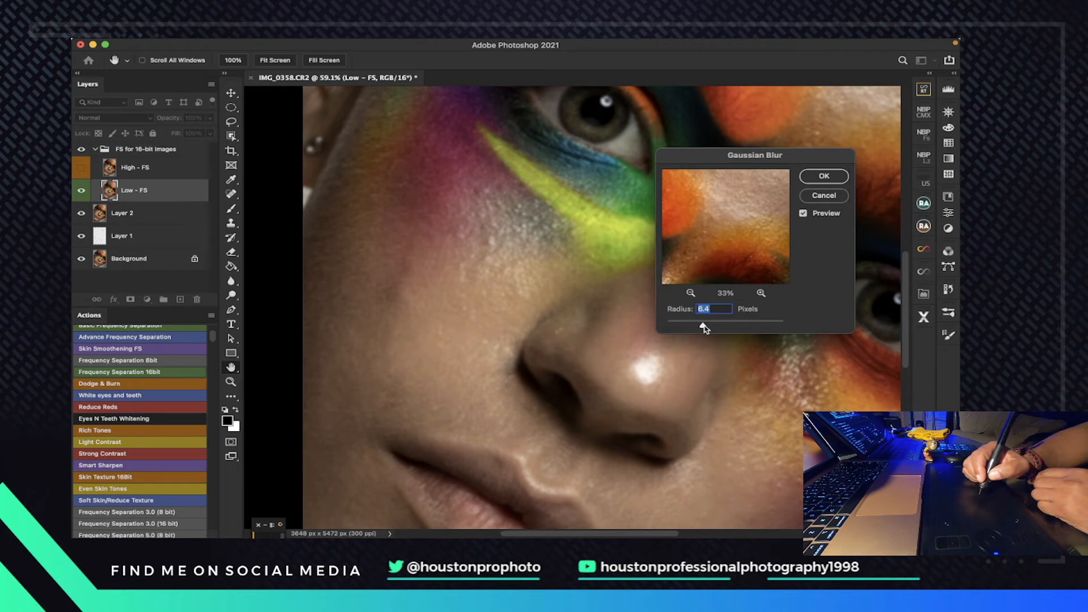
{"action": "mouse_move", "coordinate": [703, 326]}
{"action": "left_mouse_down"}
{"action": "mouse_move", "coordinate": [653, 328]}
{"action": "mouse_move", "coordinate": [719, 325]}
{"action": "left_mouse_up"}
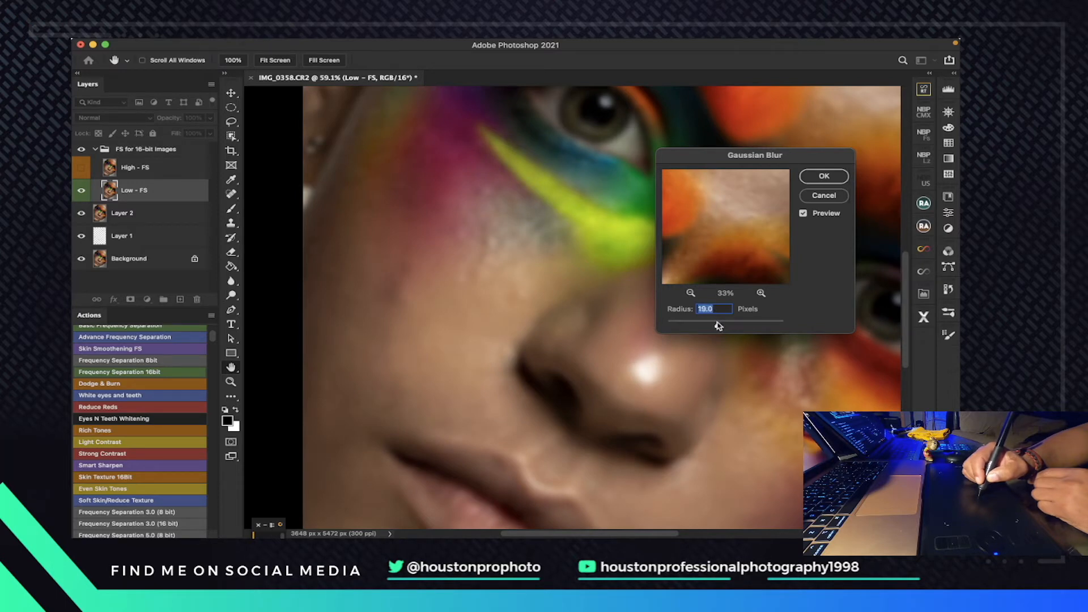
{"action": "left_click", "coordinate": [823, 176]}
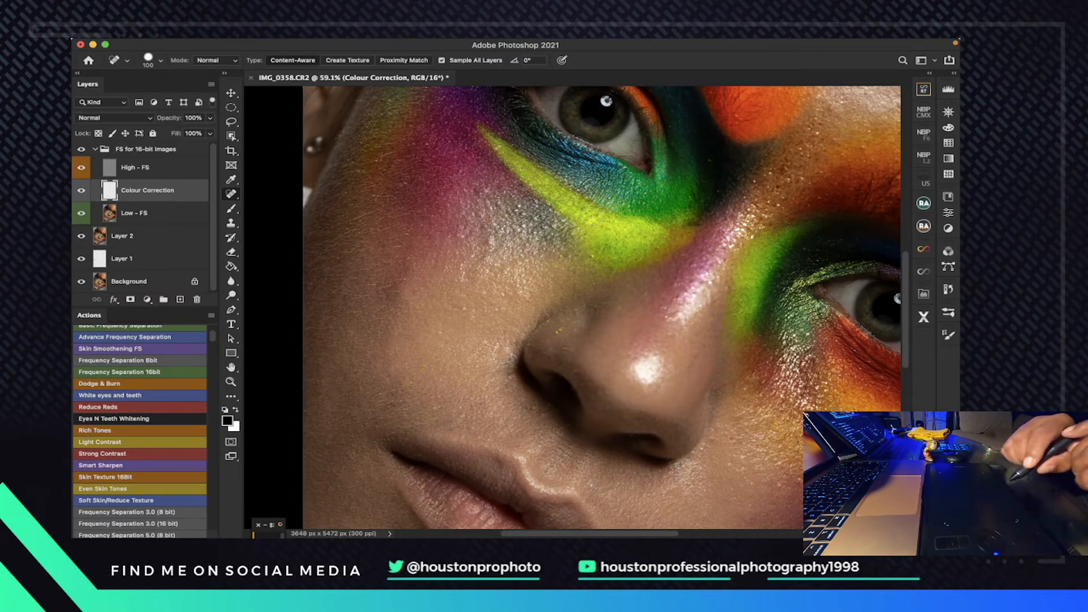
- Examine the frequency-separated portrait at several magnifications, from the forehead and eye makeup to the whole face
{"action": "key", "text": "super+0"}
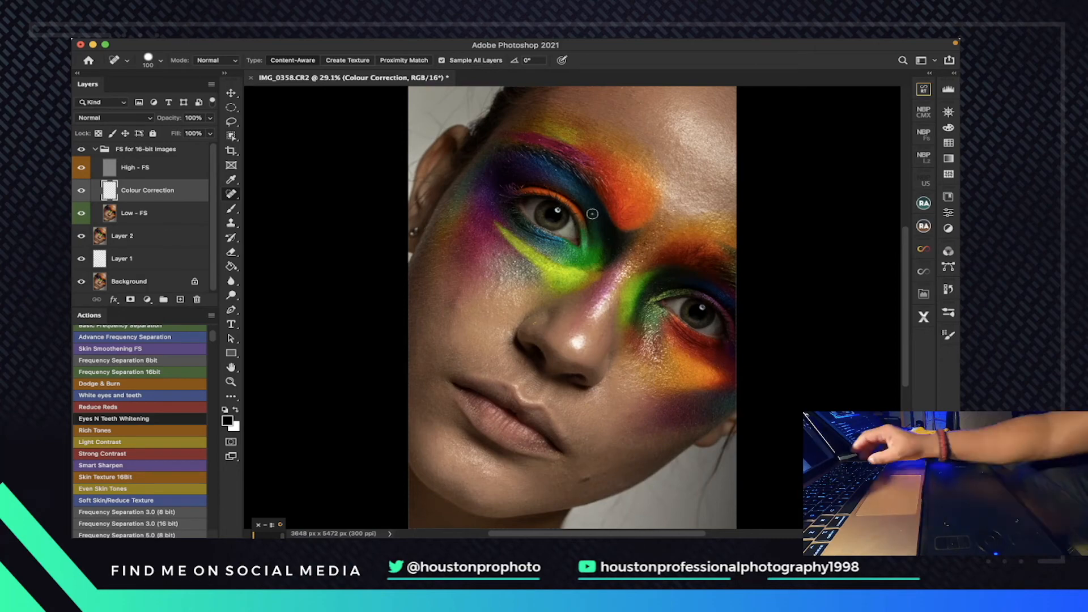
{"action": "scroll", "coordinate": [592, 214], "scroll_direction": "up", "scroll_amount": 2}
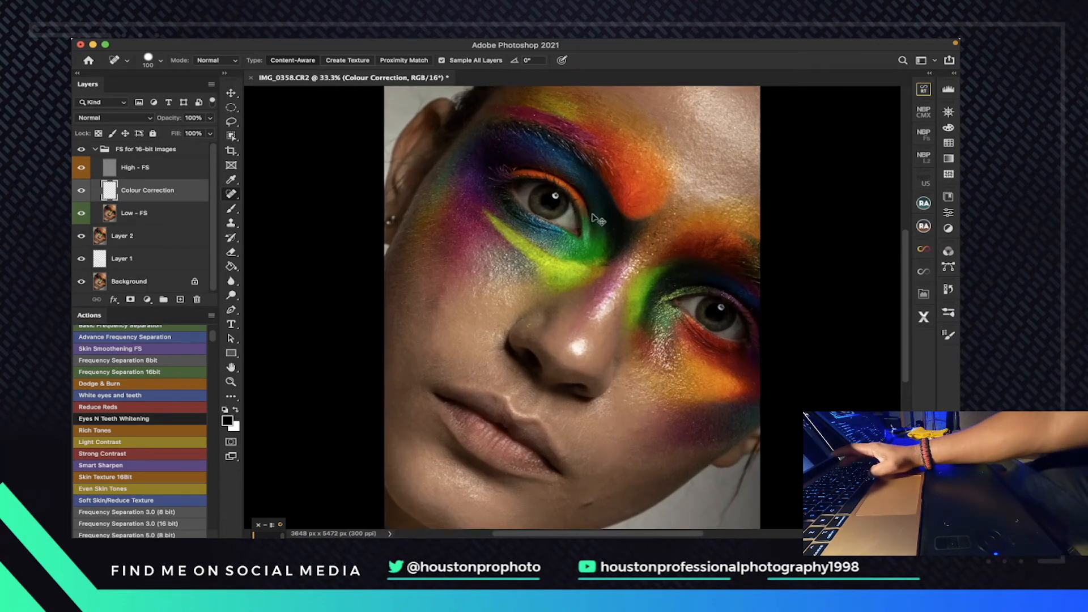
{"action": "scroll", "coordinate": [593, 216], "scroll_direction": "up", "scroll_amount": 1}
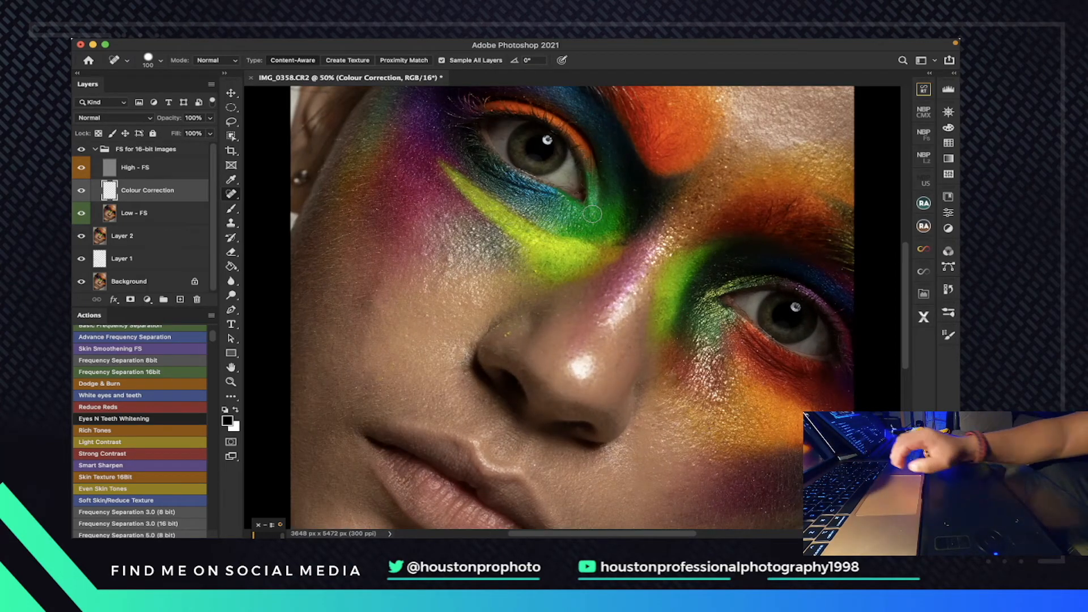
{"action": "scroll", "coordinate": [592, 214], "scroll_direction": "right", "scroll_amount": 8}
{"action": "scroll", "coordinate": [592, 213], "scroll_direction": "up", "scroll_amount": 5}
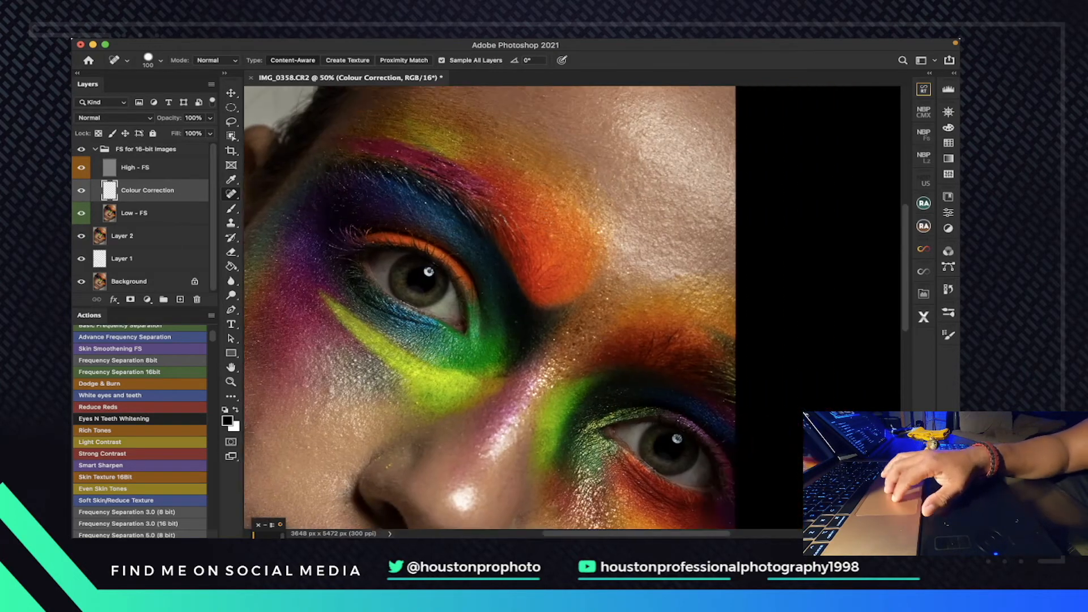
{"action": "scroll", "coordinate": [495, 311], "scroll_direction": "left", "scroll_amount": 4}
{"action": "scroll", "coordinate": [494, 311], "scroll_direction": "down", "scroll_amount": 1}
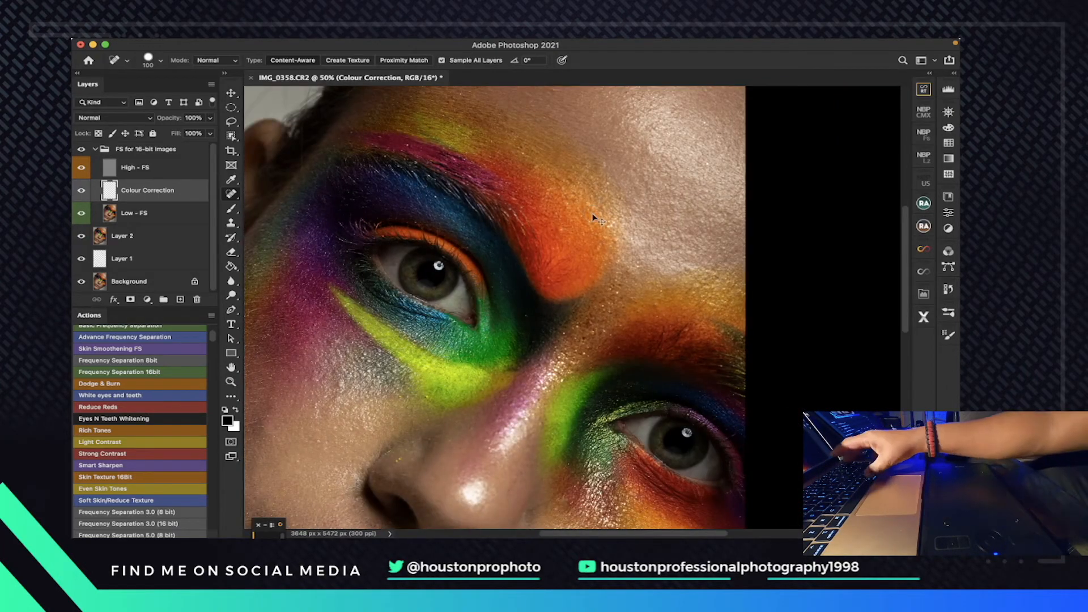
{"action": "key", "text": "super+minus"}
{"action": "scroll", "coordinate": [499, 306], "scroll_direction": "down", "scroll_amount": 3}
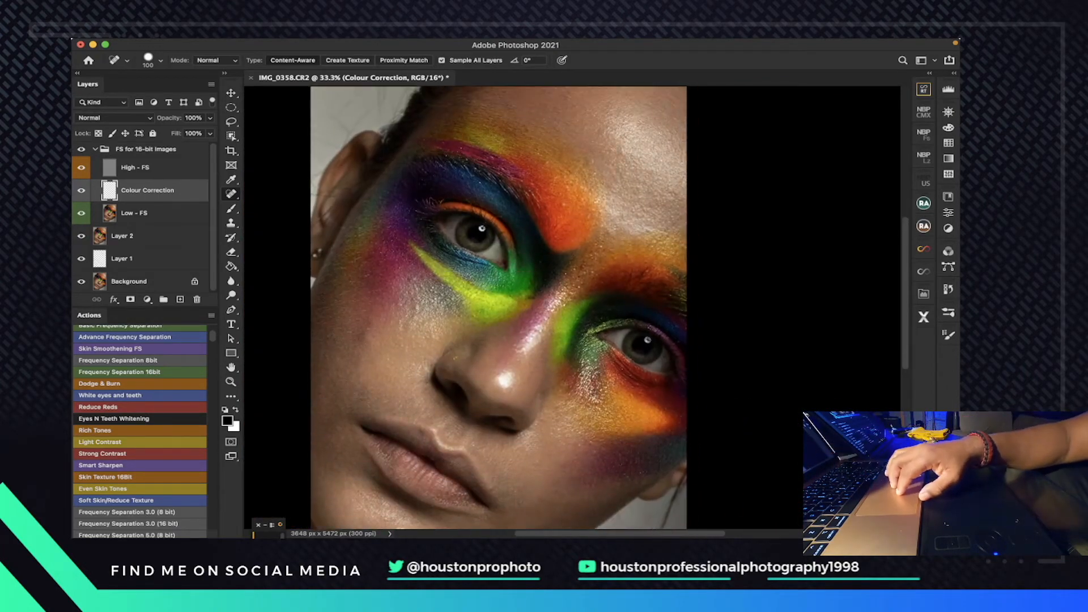
{"action": "scroll", "coordinate": [498, 306], "scroll_direction": "right", "scroll_amount": 1}
{"action": "scroll", "coordinate": [498, 306], "scroll_direction": "up", "scroll_amount": 1}
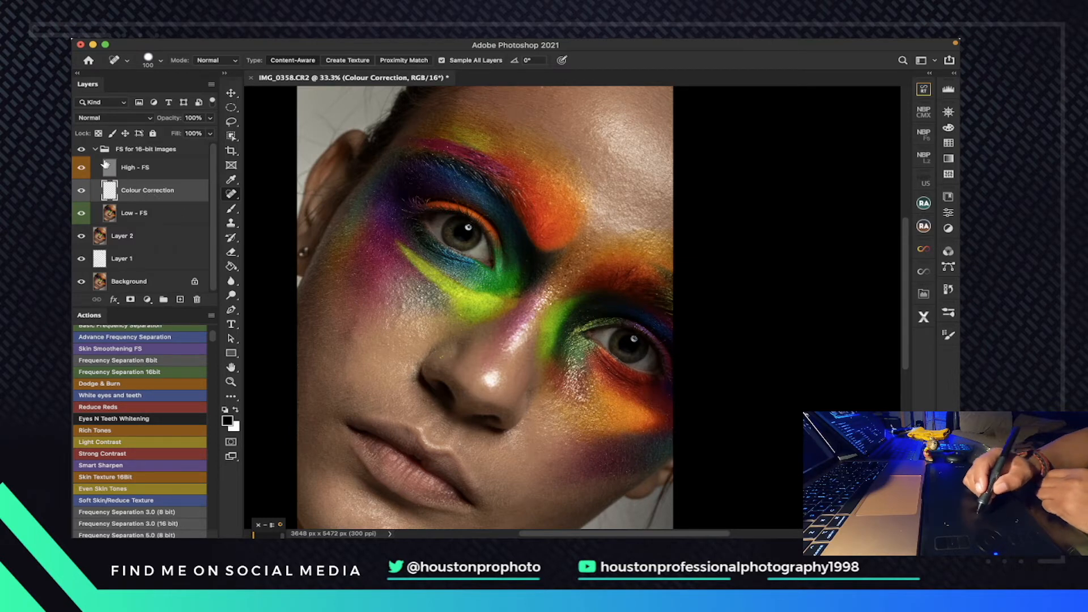
- Hide the High – FS and Colour Correction layers and add a Black & White adjustment layer above High – FS
{"action": "left_click", "coordinate": [79, 168]}
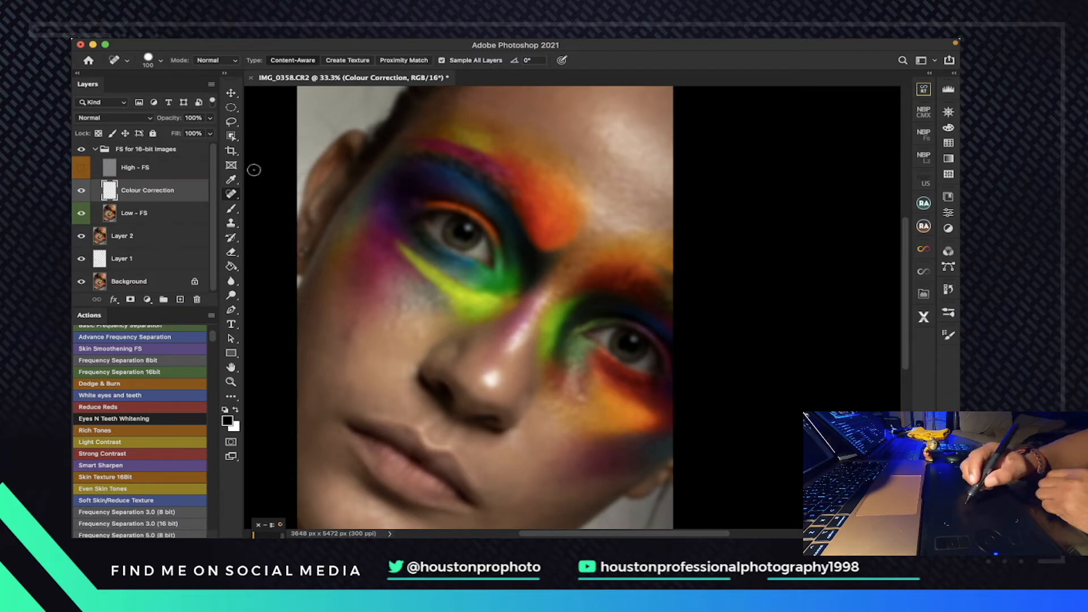
{"action": "left_click", "coordinate": [80, 191]}
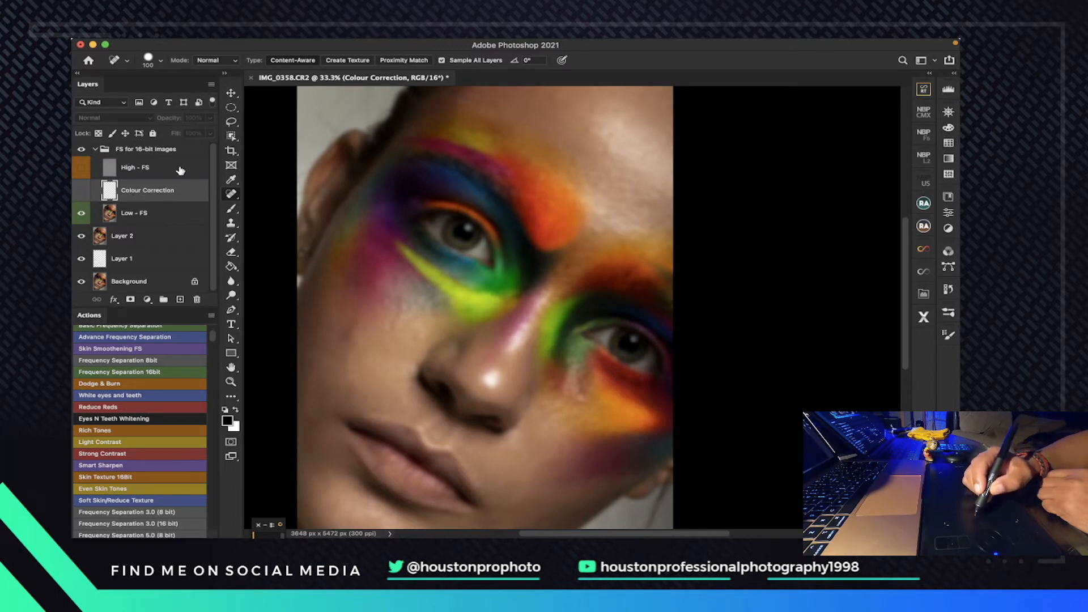
{"action": "left_click", "coordinate": [183, 169]}
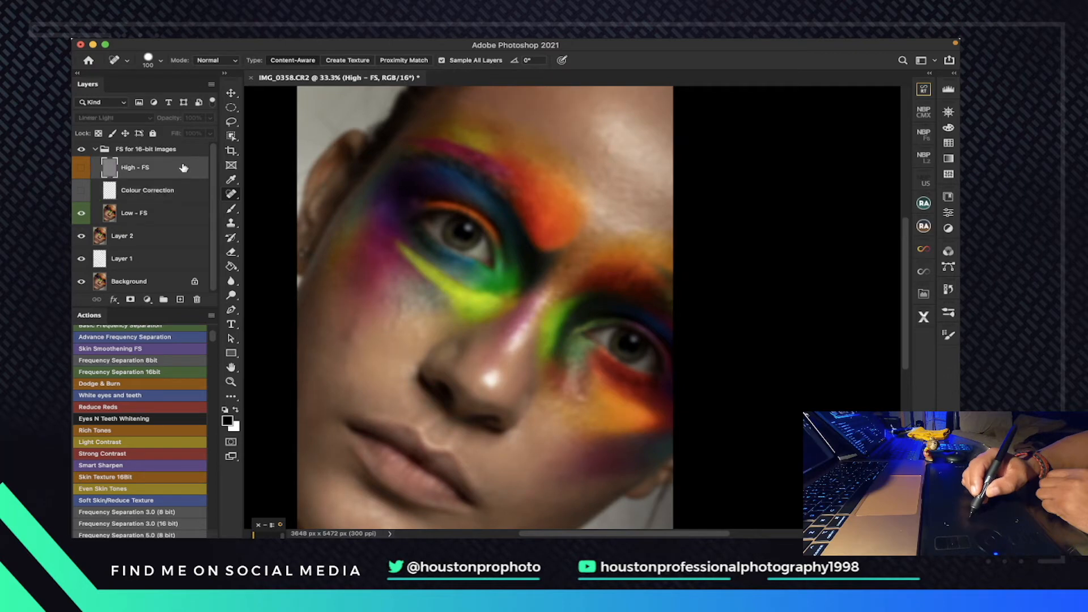
{"action": "left_click", "coordinate": [153, 299]}
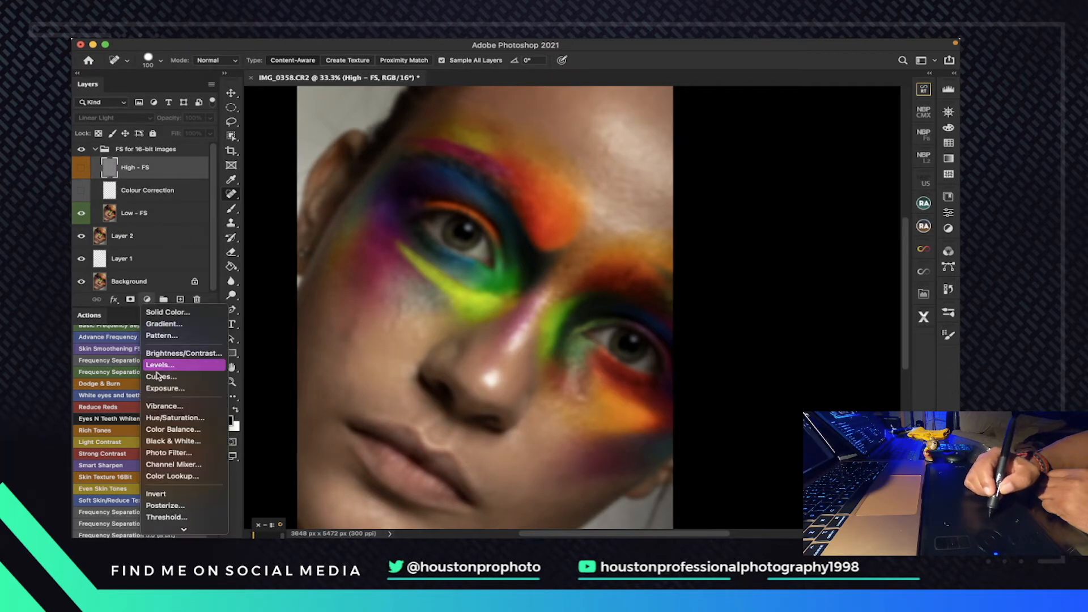
{"action": "left_click", "coordinate": [173, 441]}
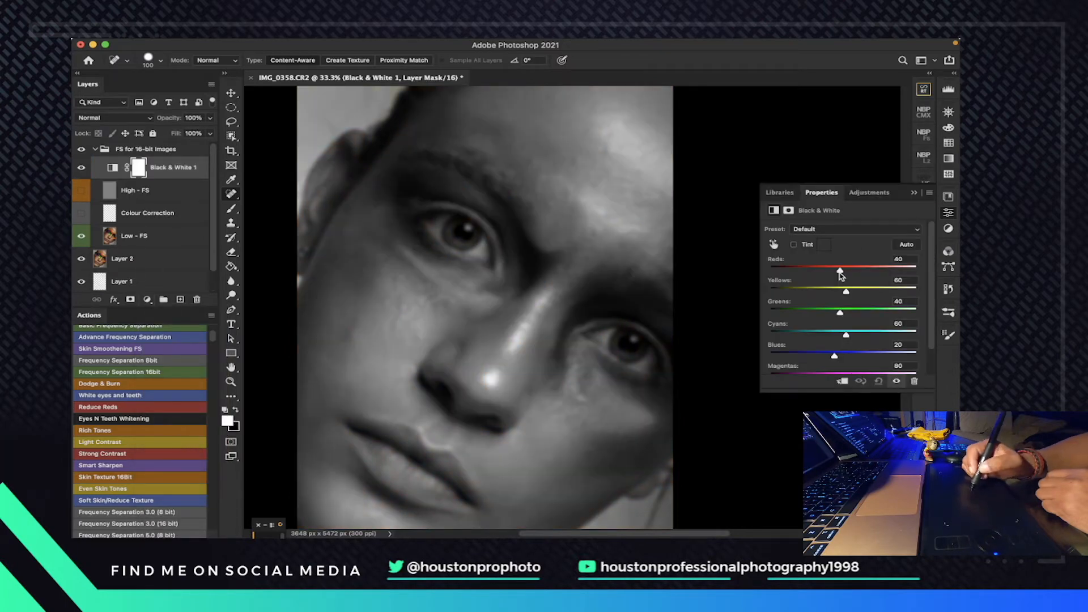
- Set the Black & White adjustment's Reds to -5 and Yellows to 84
{"action": "left_click_drag", "start_coordinate": [840, 272], "coordinate": [827, 278]}
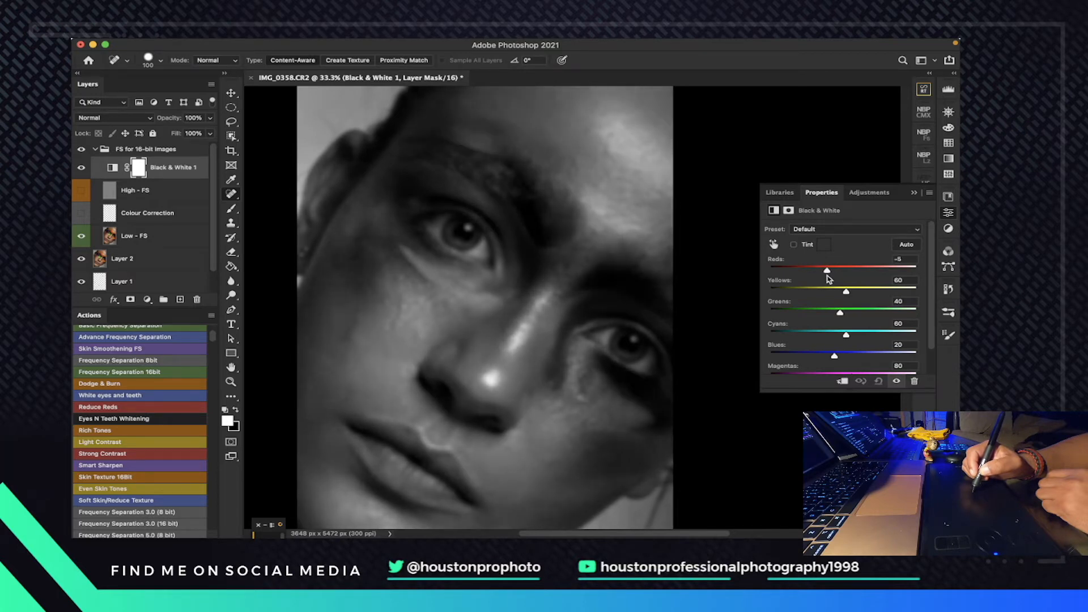
{"action": "left_click_drag", "start_coordinate": [828, 278], "coordinate": [854, 295]}
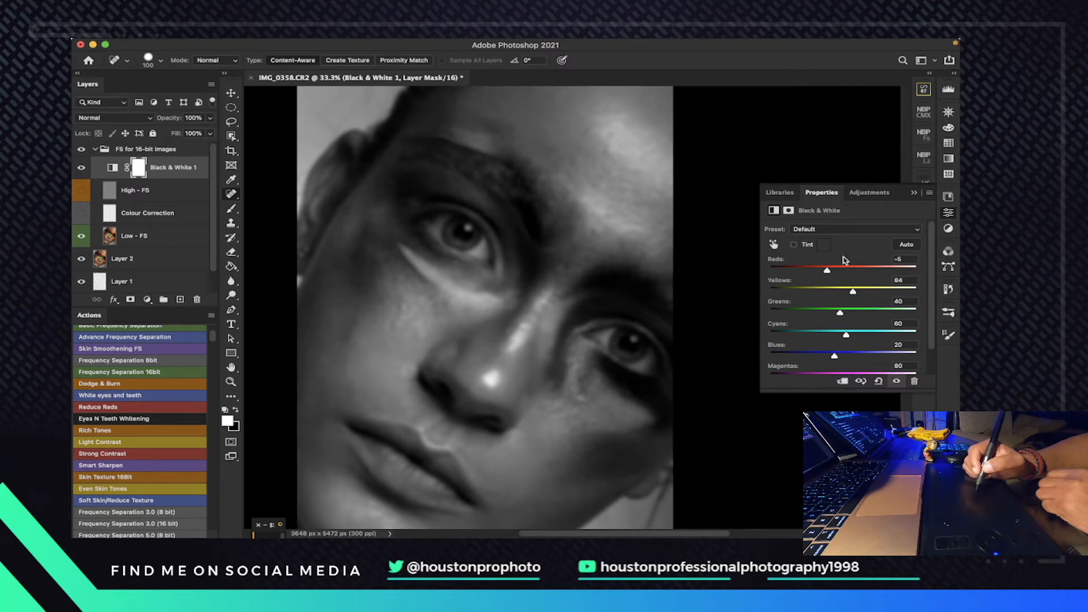
{"action": "left_click", "coordinate": [913, 192]}
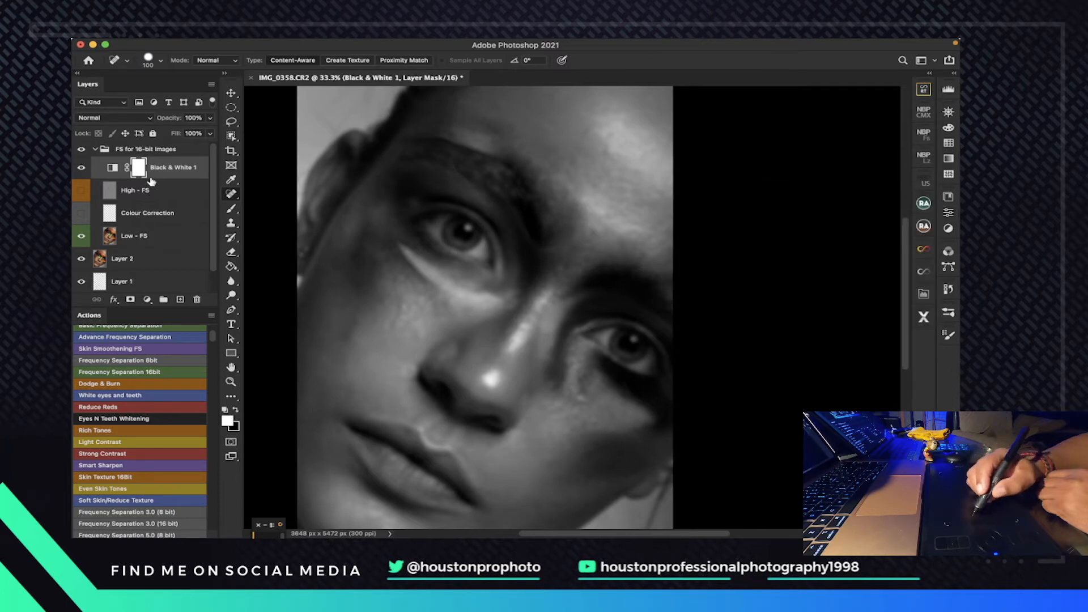
- Activate the Mixer Brush on the Low – FS layer with the 250 px Soft Round brush at 1% hardness
{"action": "left_click", "coordinate": [170, 236]}
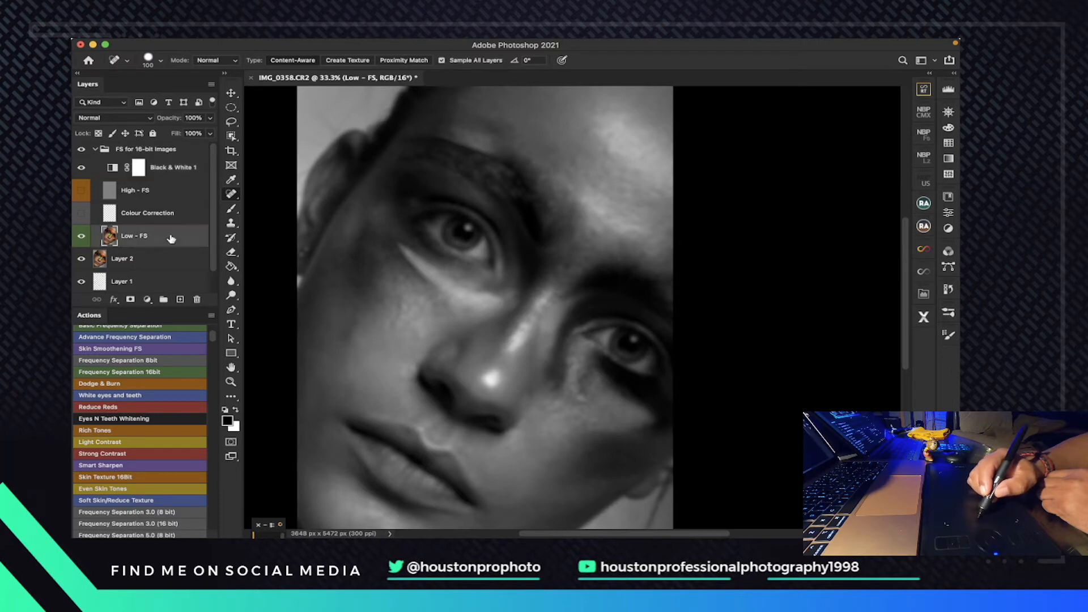
{"action": "left_click", "coordinate": [231, 211]}
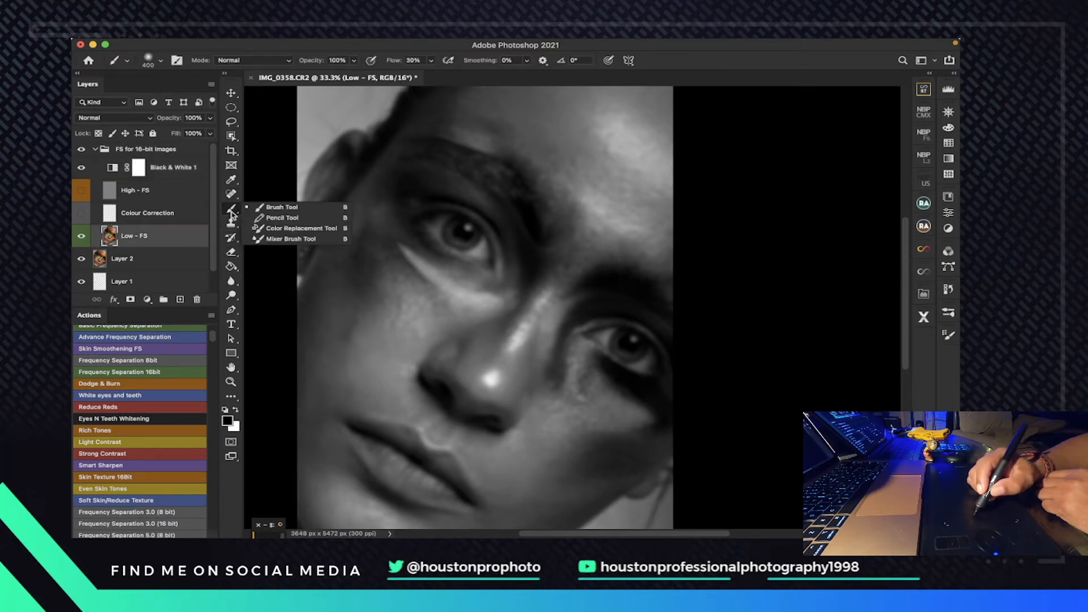
{"action": "left_click", "coordinate": [272, 239]}
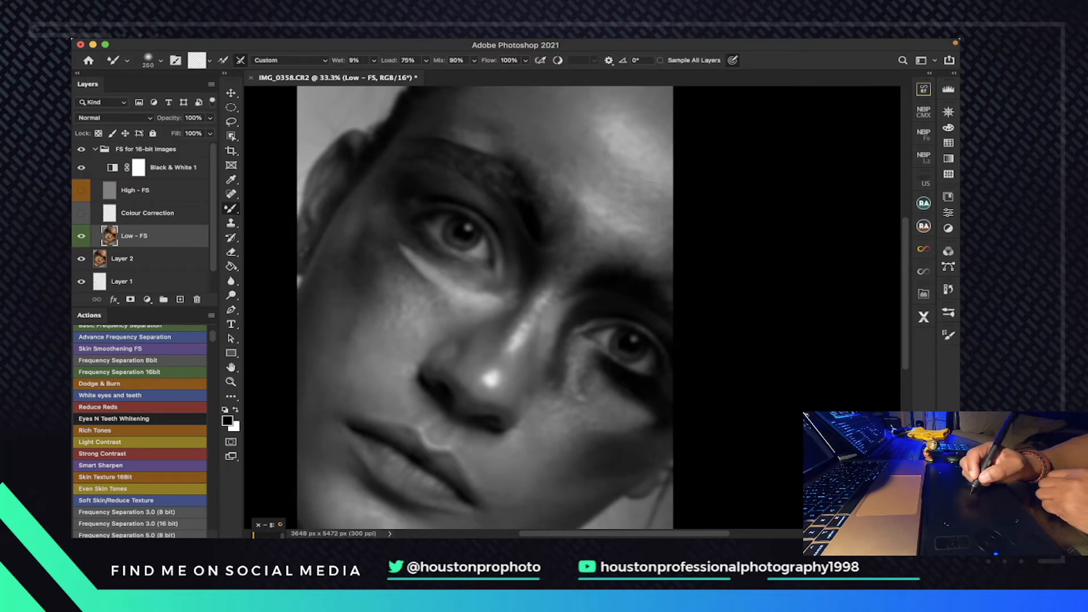
{"action": "right_click", "coordinate": [612, 216]}
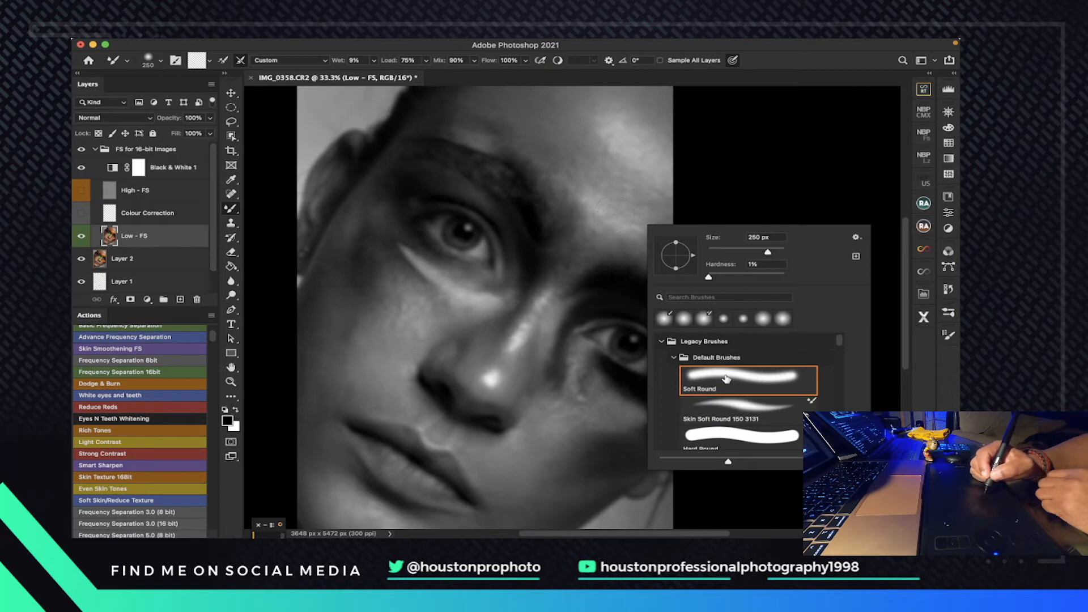
{"action": "left_click", "coordinate": [772, 166]}
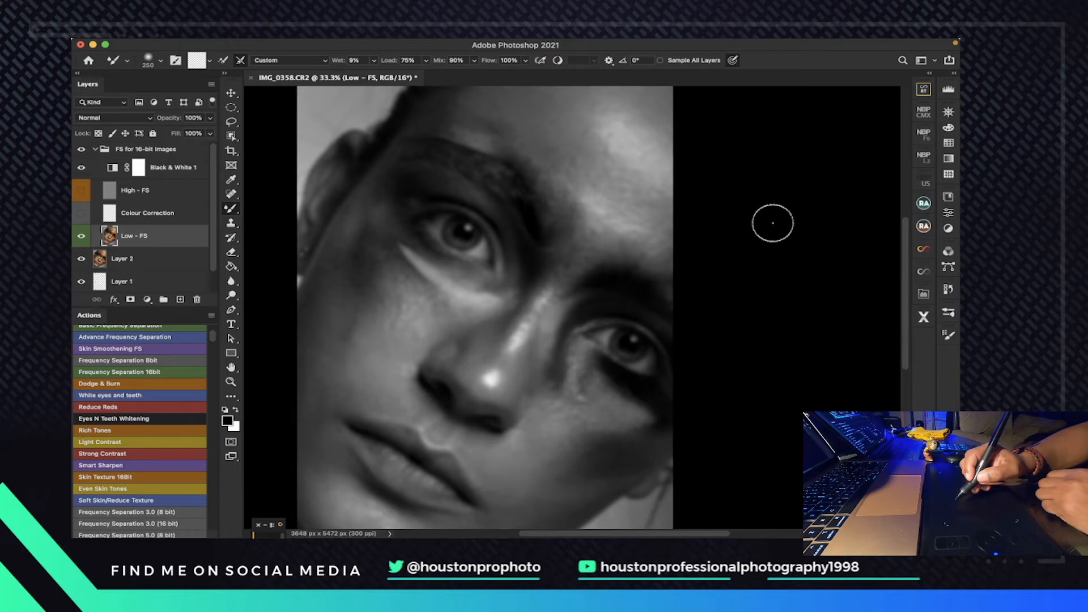
- Blend the uneven tones on the forehead, the temple and both cheeks of the Low – FS layer with the Mixer Brush
{"action": "left_click_drag", "start_coordinate": [656, 156], "coordinate": [624, 196]}
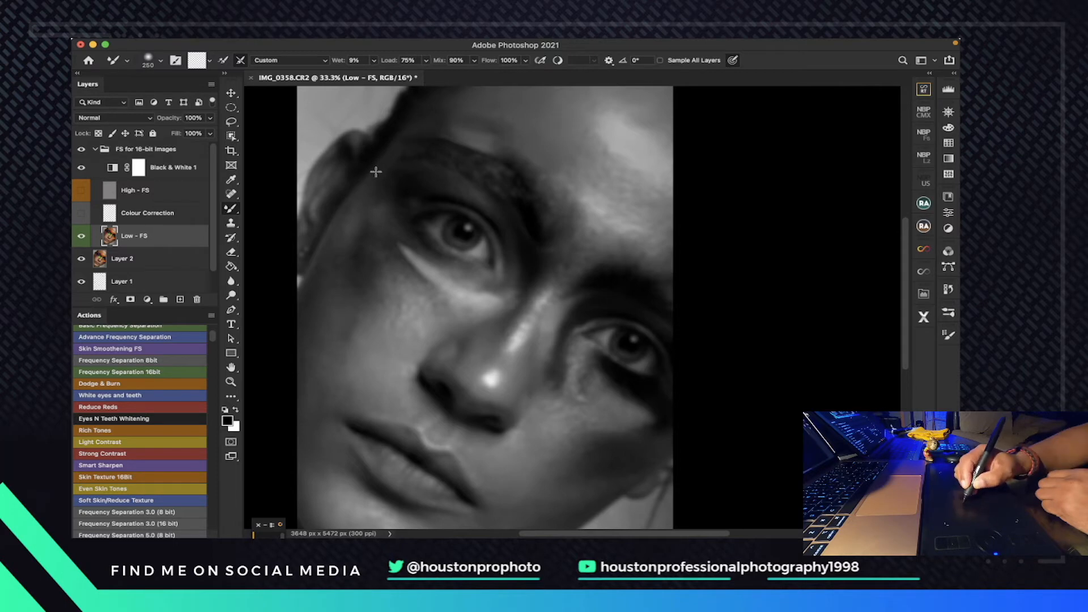
{"action": "mouse_move", "coordinate": [357, 195]}
{"action": "left_mouse_down"}
{"action": "mouse_move", "coordinate": [354, 227]}
{"action": "mouse_move", "coordinate": [353, 214]}
{"action": "mouse_move", "coordinate": [345, 225]}
{"action": "mouse_move", "coordinate": [362, 210]}
{"action": "mouse_move", "coordinate": [328, 253]}
{"action": "left_mouse_up"}
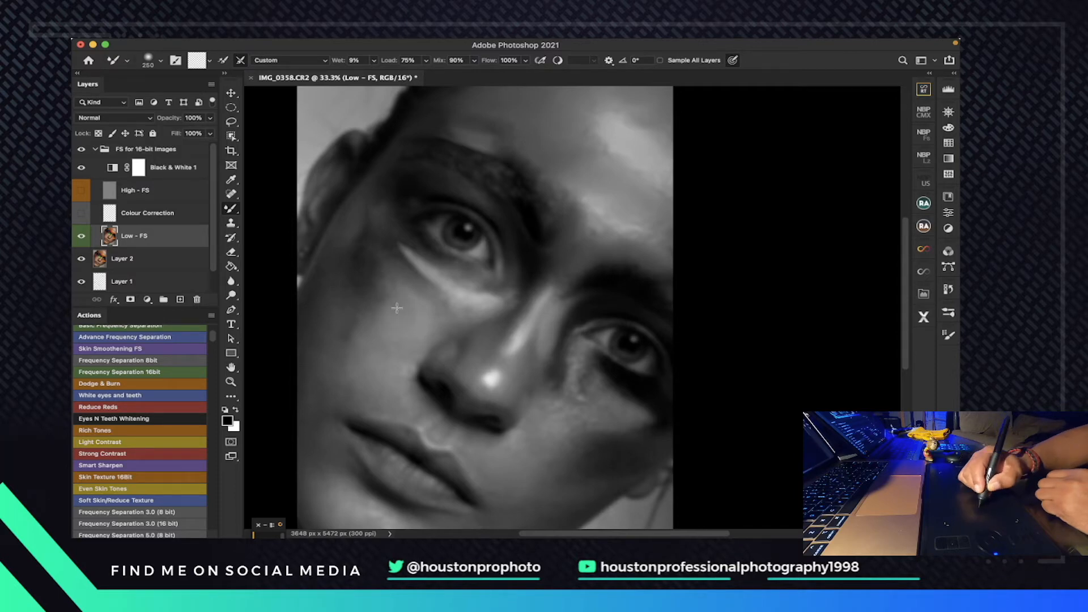
{"action": "left_click_drag", "start_coordinate": [905, 275], "coordinate": [905, 321]}
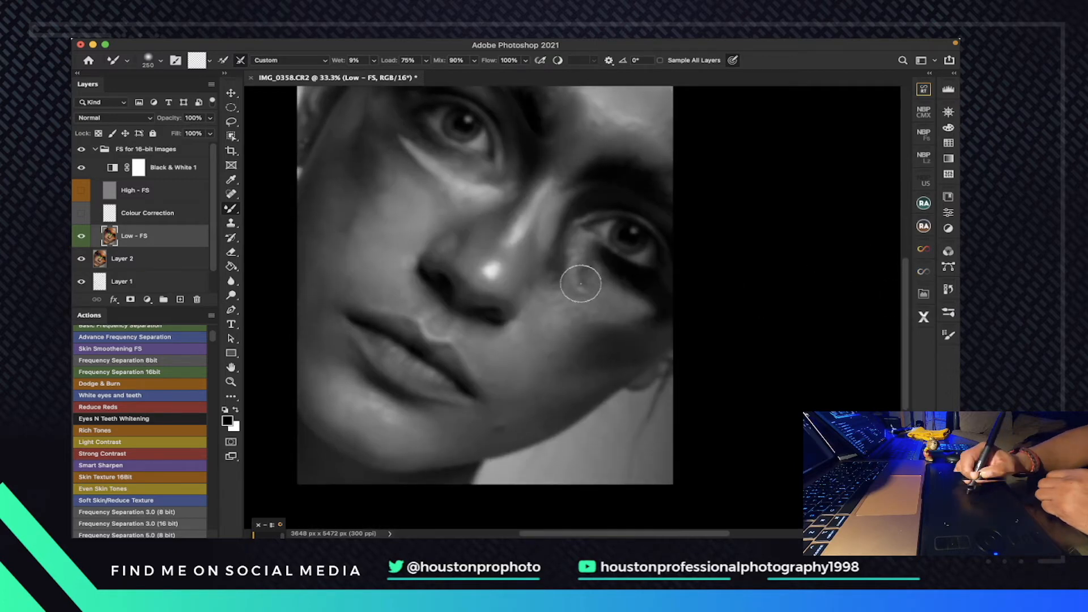
{"action": "mouse_move", "coordinate": [578, 258]}
{"action": "left_mouse_down"}
{"action": "mouse_move", "coordinate": [574, 268]}
{"action": "mouse_move", "coordinate": [577, 253]}
{"action": "mouse_move", "coordinate": [601, 281]}
{"action": "left_mouse_up"}
{"action": "mouse_move", "coordinate": [653, 309]}
{"action": "left_mouse_down"}
{"action": "mouse_move", "coordinate": [539, 315]}
{"action": "mouse_move", "coordinate": [549, 299]}
{"action": "mouse_move", "coordinate": [540, 318]}
{"action": "mouse_move", "coordinate": [540, 333]}
{"action": "left_mouse_up"}
{"action": "mouse_move", "coordinate": [612, 361]}
{"action": "left_mouse_down"}
{"action": "mouse_move", "coordinate": [584, 355]}
{"action": "mouse_move", "coordinate": [617, 351]}
{"action": "mouse_move", "coordinate": [553, 366]}
{"action": "mouse_move", "coordinate": [601, 368]}
{"action": "mouse_move", "coordinate": [595, 379]}
{"action": "mouse_move", "coordinate": [535, 383]}
{"action": "mouse_move", "coordinate": [588, 404]}
{"action": "mouse_move", "coordinate": [553, 415]}
{"action": "mouse_move", "coordinate": [564, 412]}
{"action": "left_mouse_up"}
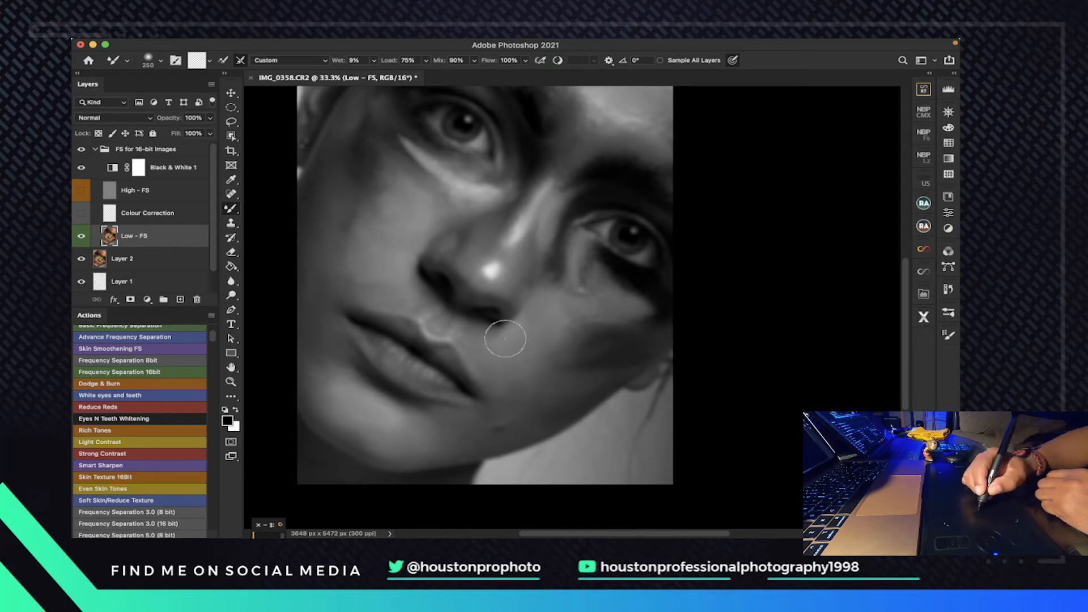
- Show the High – FS texture layer and blend the remaining tonal patches on the outer cheek beside the nose on Low – FS
{"action": "left_click", "coordinate": [81, 193]}
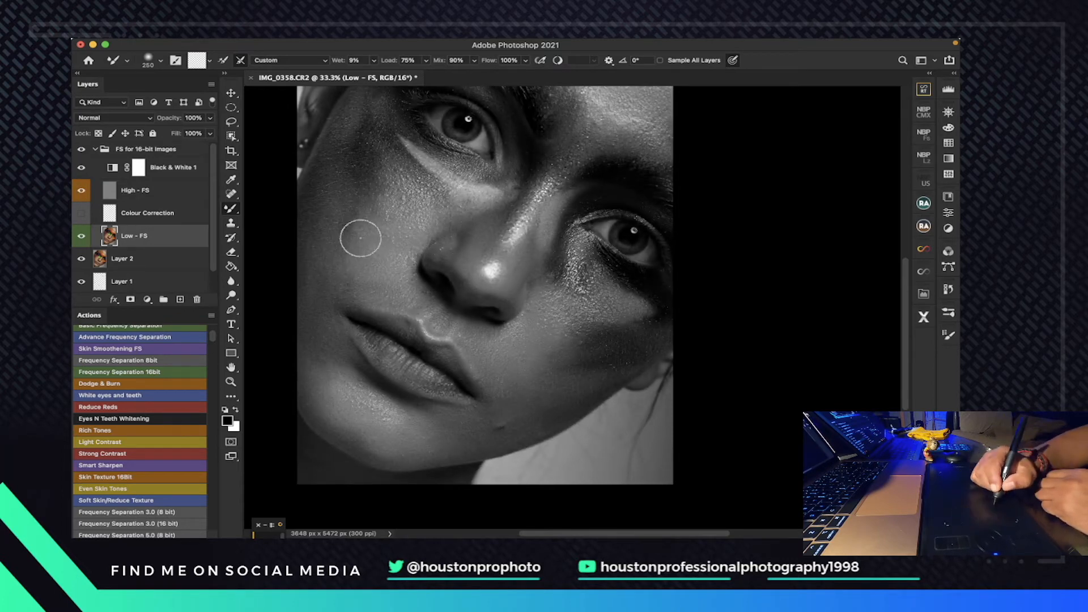
{"action": "left_click_drag", "start_coordinate": [359, 218], "coordinate": [343, 232]}
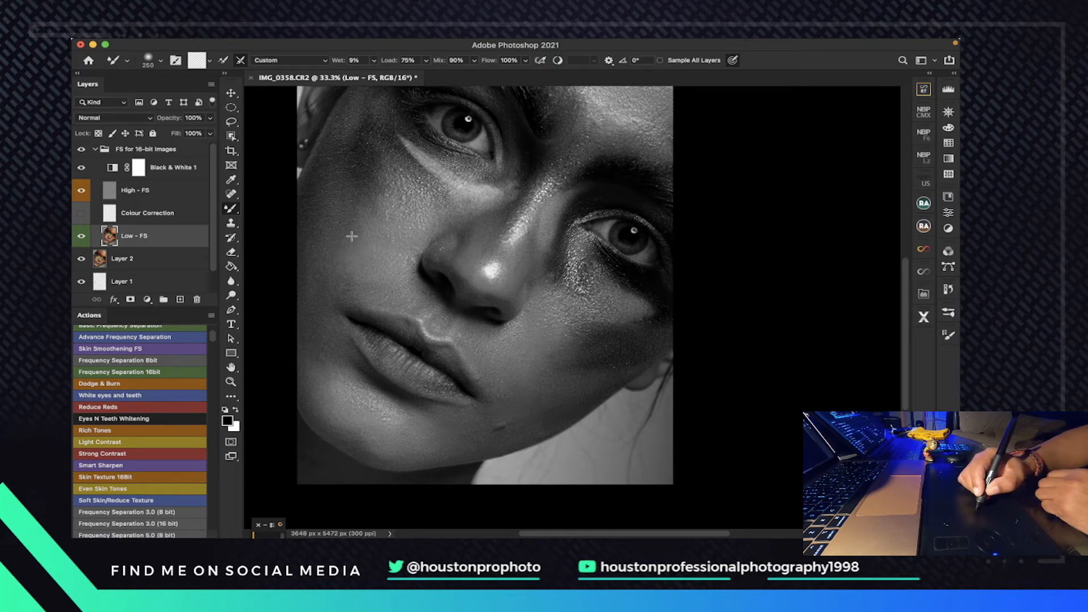
{"action": "mouse_move", "coordinate": [356, 226]}
{"action": "left_mouse_down"}
{"action": "mouse_move", "coordinate": [366, 254]}
{"action": "mouse_move", "coordinate": [340, 259]}
{"action": "mouse_move", "coordinate": [357, 261]}
{"action": "mouse_move", "coordinate": [345, 257]}
{"action": "mouse_move", "coordinate": [342, 278]}
{"action": "mouse_move", "coordinate": [353, 261]}
{"action": "mouse_move", "coordinate": [335, 280]}
{"action": "mouse_move", "coordinate": [333, 268]}
{"action": "mouse_move", "coordinate": [325, 278]}
{"action": "mouse_move", "coordinate": [328, 267]}
{"action": "mouse_move", "coordinate": [326, 289]}
{"action": "mouse_move", "coordinate": [350, 249]}
{"action": "mouse_move", "coordinate": [333, 234]}
{"action": "mouse_move", "coordinate": [314, 284]}
{"action": "mouse_move", "coordinate": [323, 222]}
{"action": "left_mouse_up"}
{"action": "left_click_drag", "start_coordinate": [323, 223], "coordinate": [317, 231]}
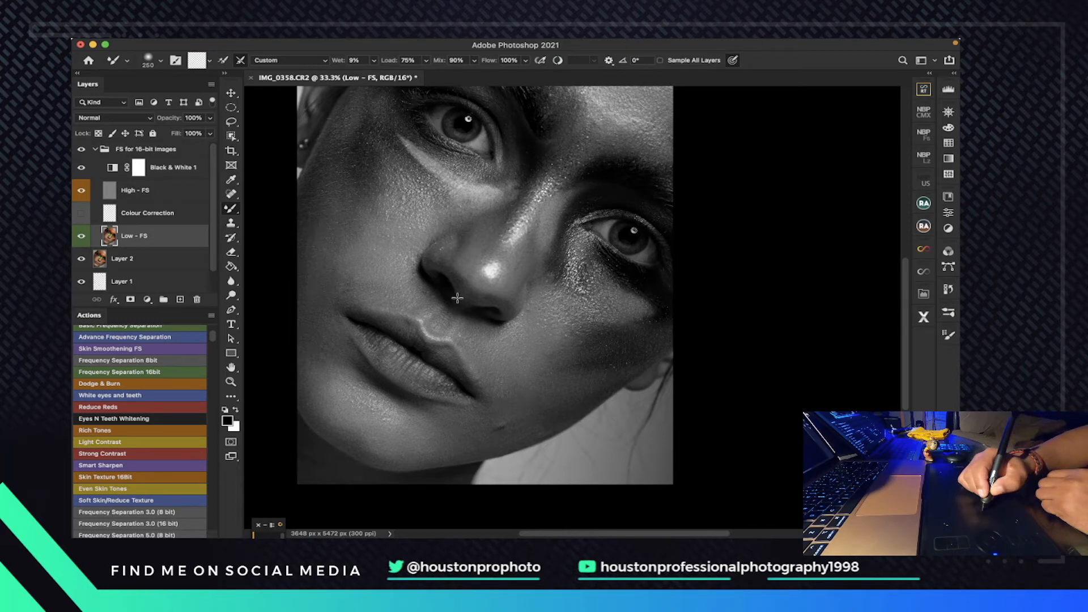
- Hide the Black & White adjustment layer and blend the cheek above the mouth corner in colour
{"action": "left_click", "coordinate": [80, 170]}
{"action": "mouse_move", "coordinate": [364, 281]}
{"action": "left_mouse_down"}
{"action": "mouse_move", "coordinate": [326, 296]}
{"action": "mouse_move", "coordinate": [384, 279]}
{"action": "mouse_move", "coordinate": [336, 285]}
{"action": "mouse_move", "coordinate": [380, 265]}
{"action": "mouse_move", "coordinate": [351, 282]}
{"action": "mouse_move", "coordinate": [252, 227]}
{"action": "left_mouse_up"}
{"action": "mouse_move", "coordinate": [145, 227]}
{"action": "left_mouse_down"}
{"action": "mouse_move", "coordinate": [420, 227]}
{"action": "mouse_move", "coordinate": [390, 278]}
{"action": "left_mouse_up"}
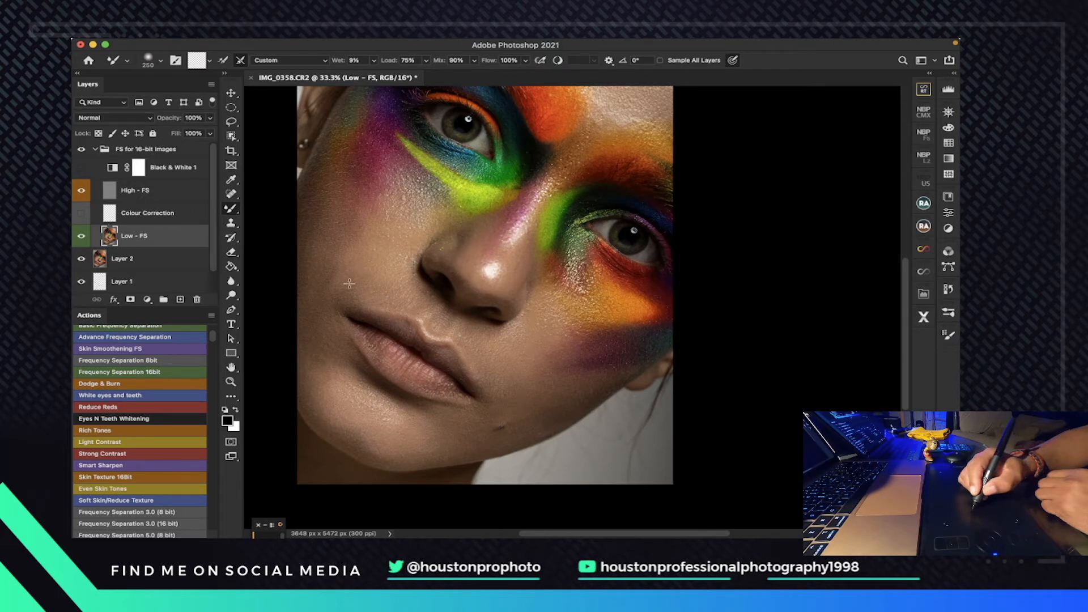
- Blend the outer cheek beside the mouth on Low – FS and toggle the FS for 16-bit Images group to compare before and after
{"action": "mouse_move", "coordinate": [528, 339]}
{"action": "left_mouse_down"}
{"action": "mouse_move", "coordinate": [548, 414]}
{"action": "mouse_move", "coordinate": [546, 394]}
{"action": "left_mouse_up"}
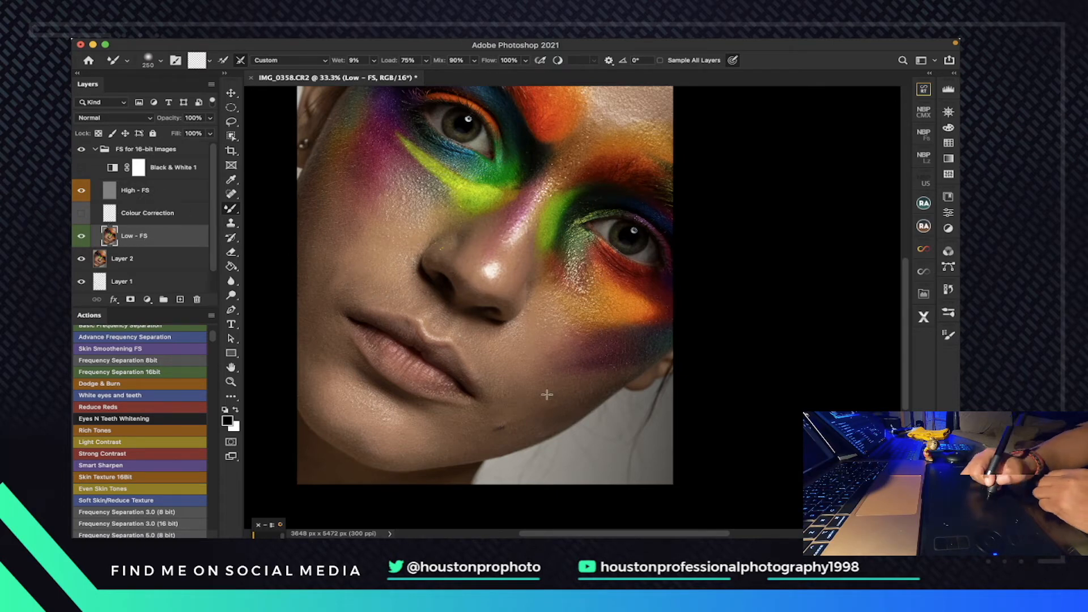
{"action": "left_click", "coordinate": [81, 153]}
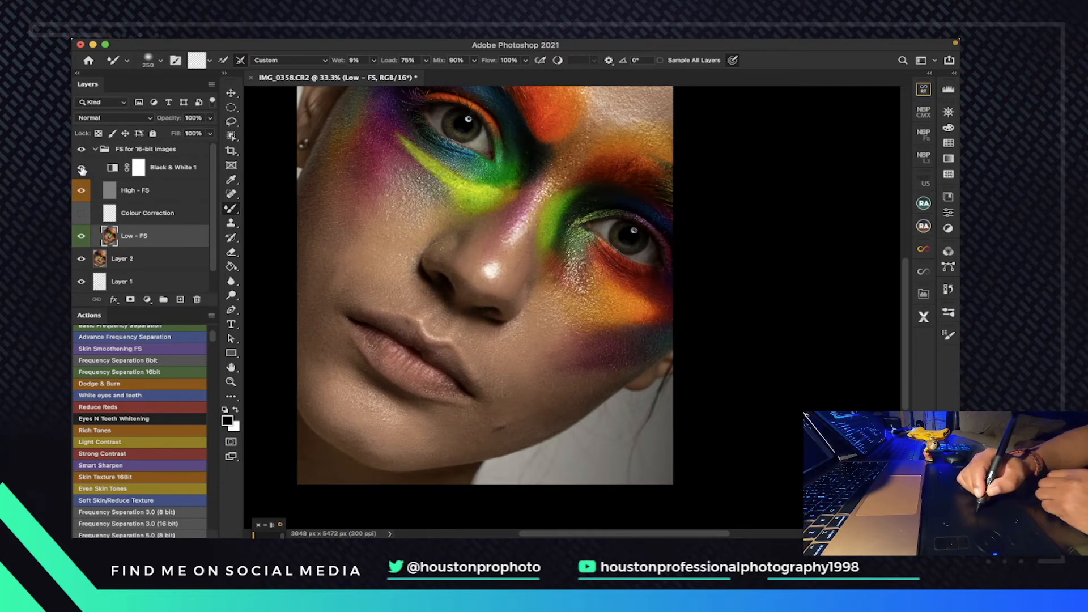
{"action": "left_click", "coordinate": [82, 167]}
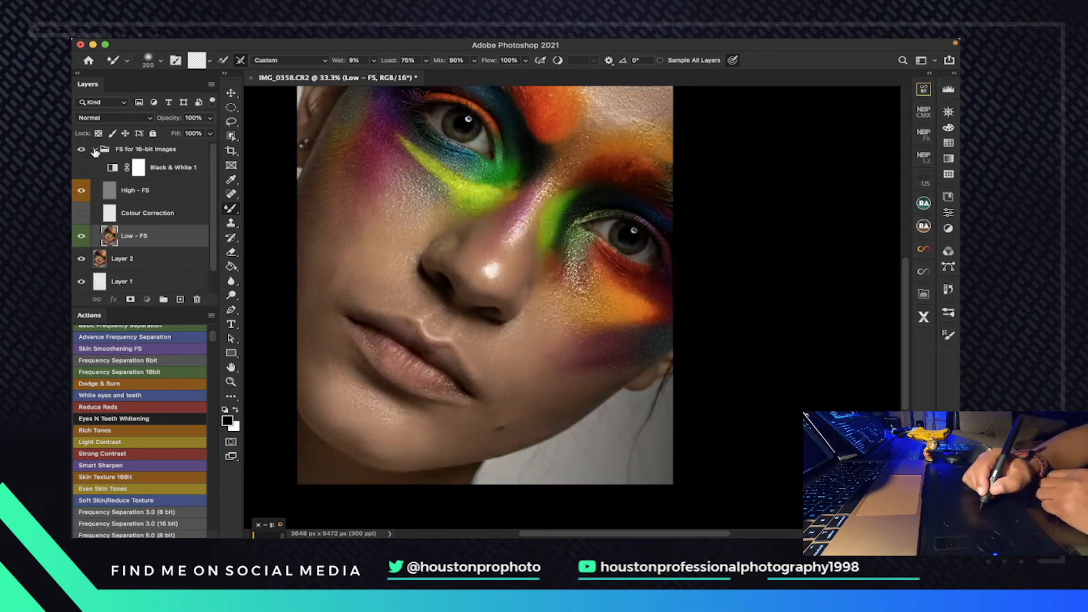
{"action": "left_click", "coordinate": [95, 150]}
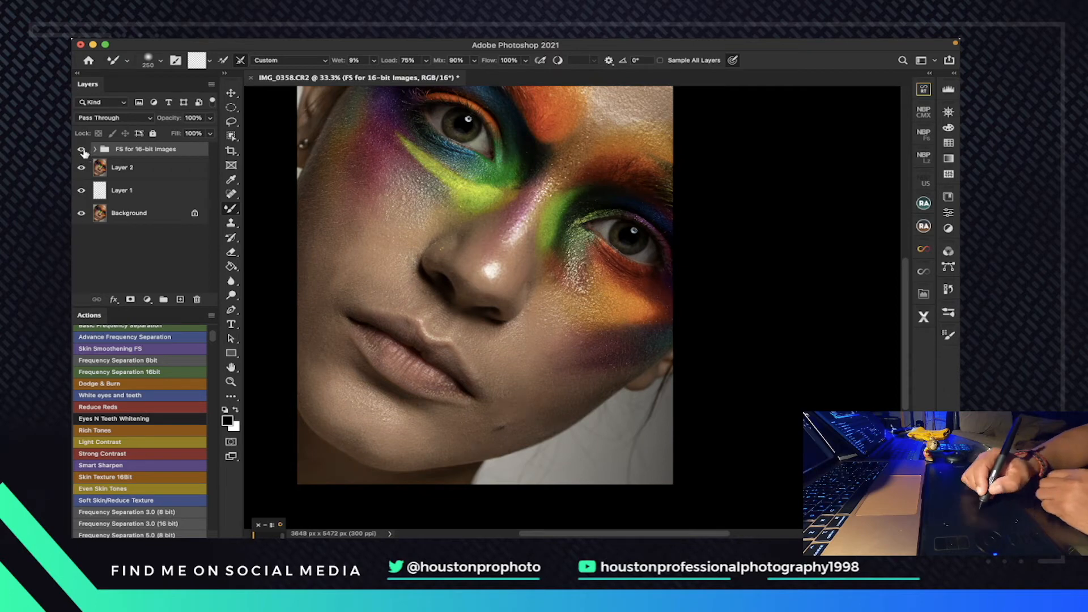
{"action": "left_click", "coordinate": [83, 150]}
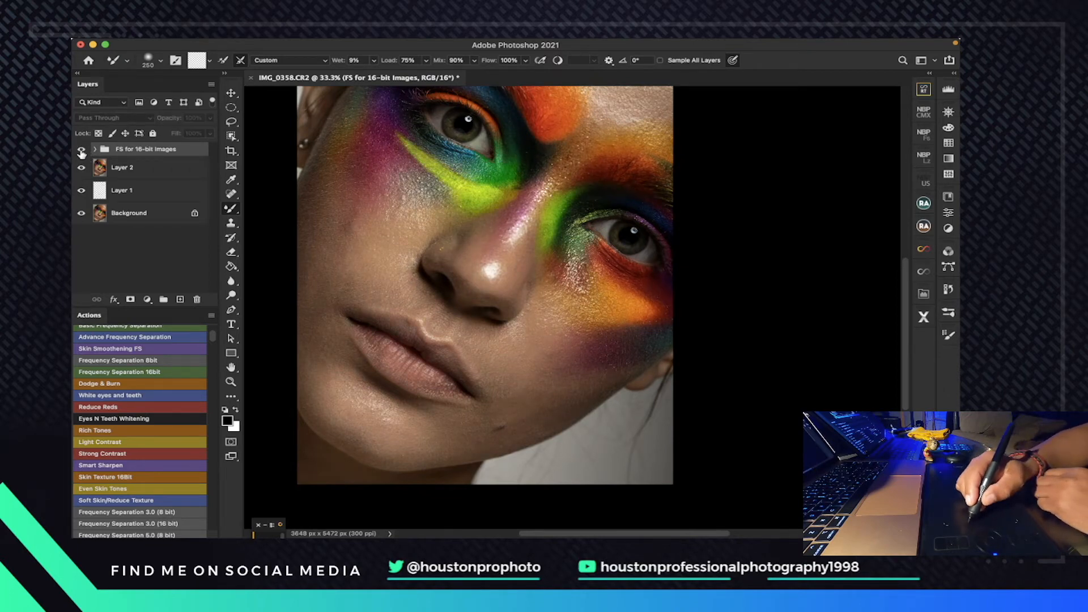
{"action": "left_click", "coordinate": [82, 151]}
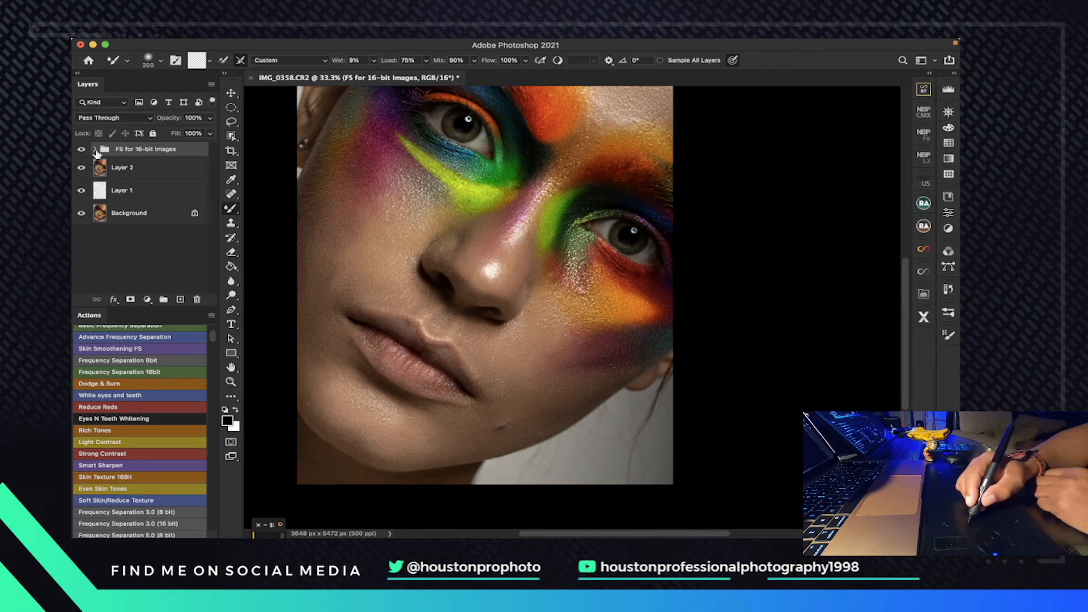
{"action": "left_click", "coordinate": [95, 150]}
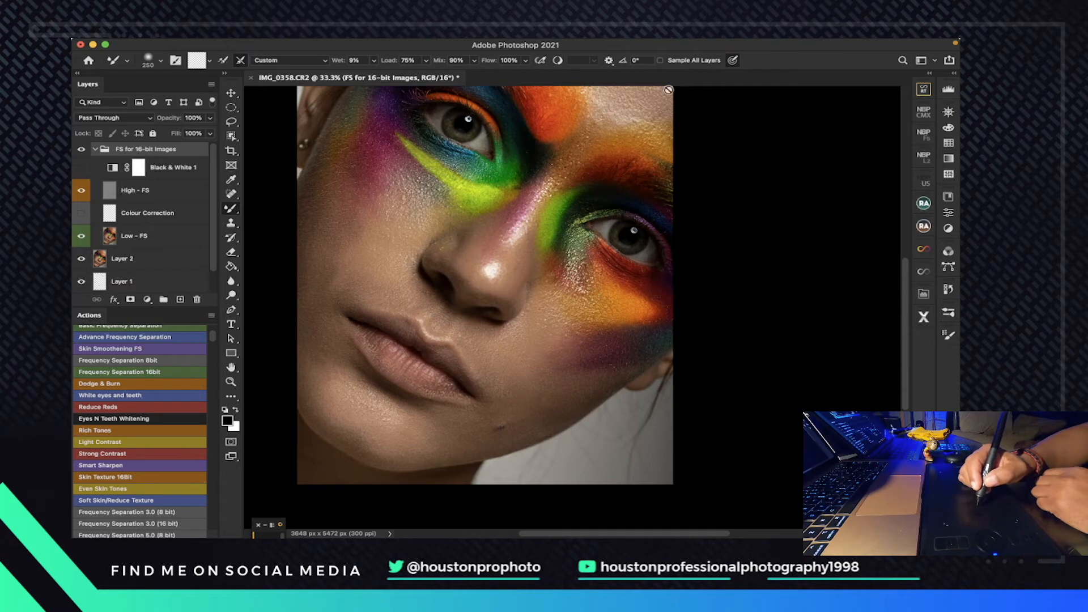
- Select the forehead skin above the brows on the Low – FS layer with the Lasso tool and its 25 px feather
{"action": "left_click", "coordinate": [234, 122]}
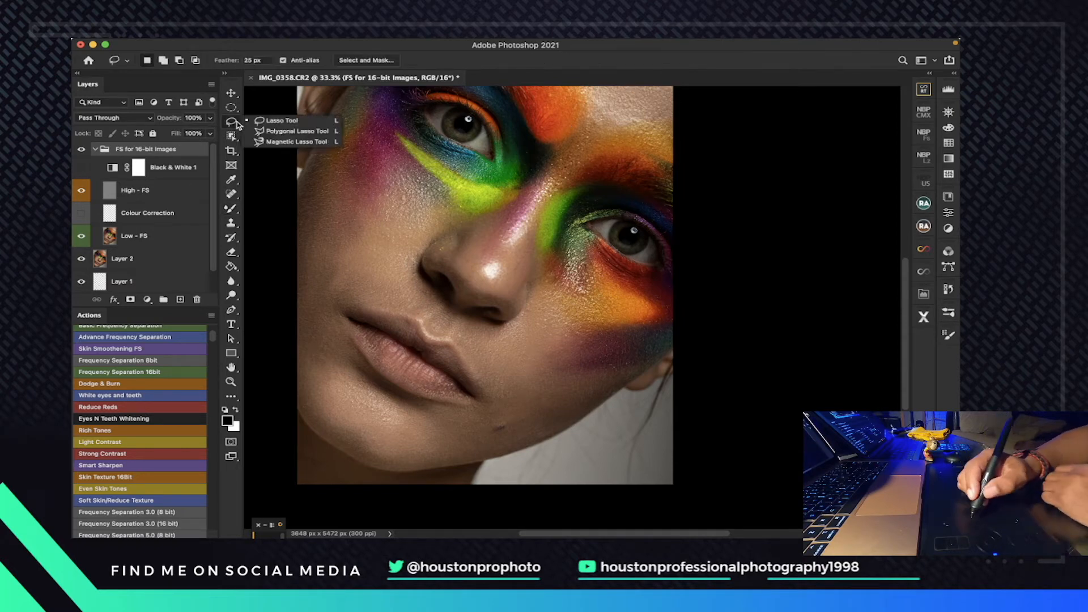
{"action": "left_click", "coordinate": [275, 121]}
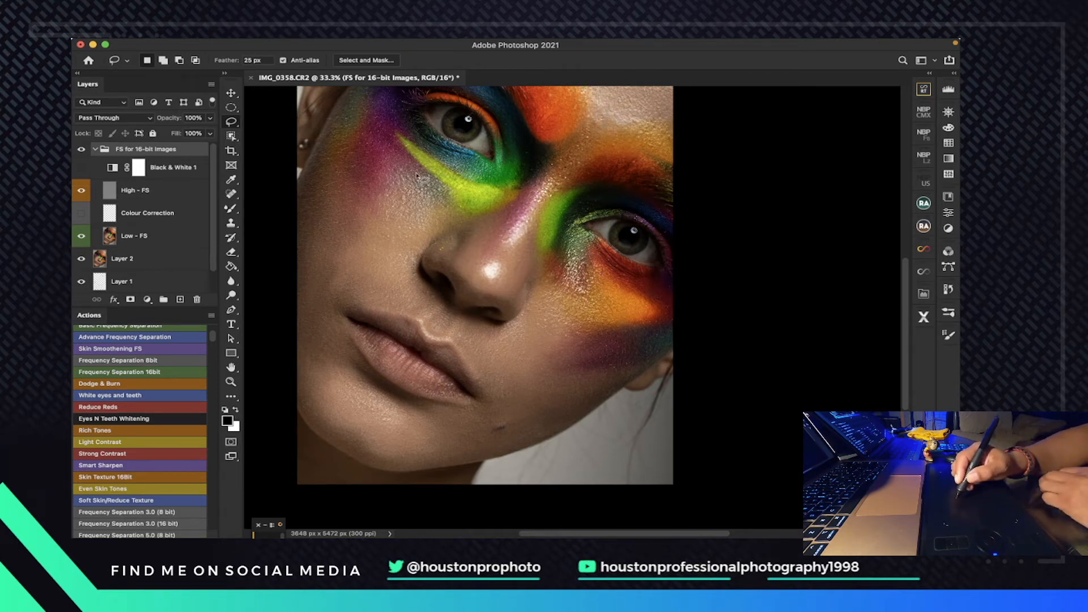
{"action": "left_click", "coordinate": [189, 240]}
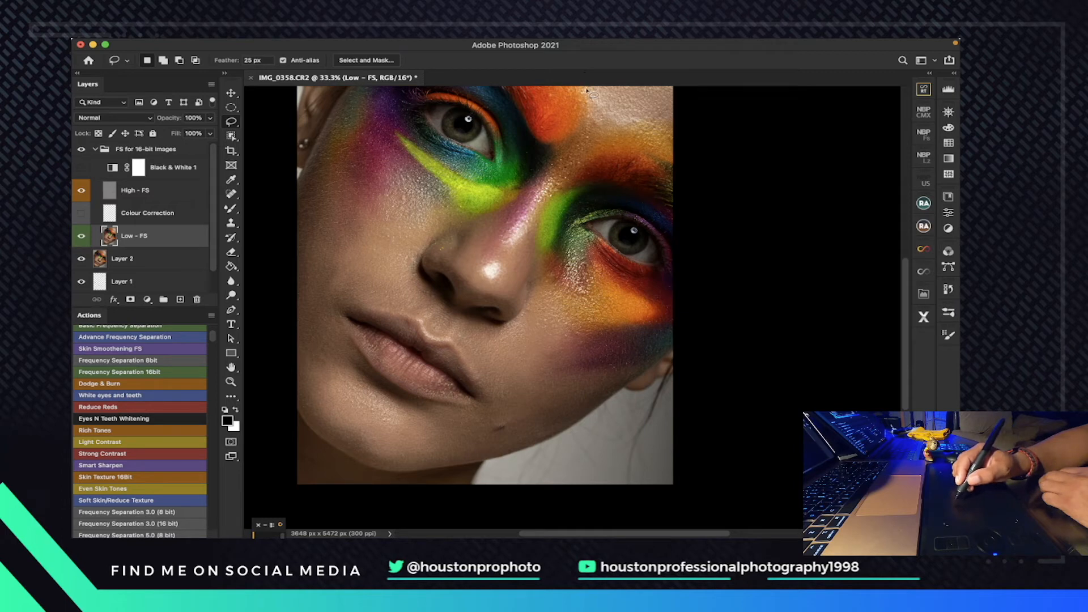
{"action": "left_click_drag", "start_coordinate": [567, 276], "coordinate": [564, 278]}
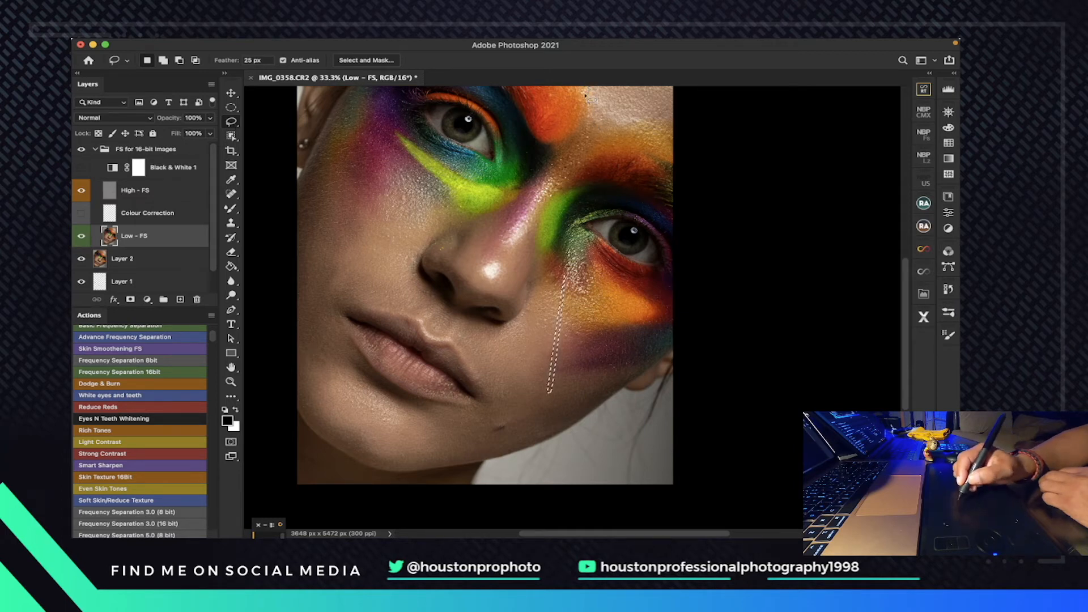
{"action": "key", "text": "super+d"}
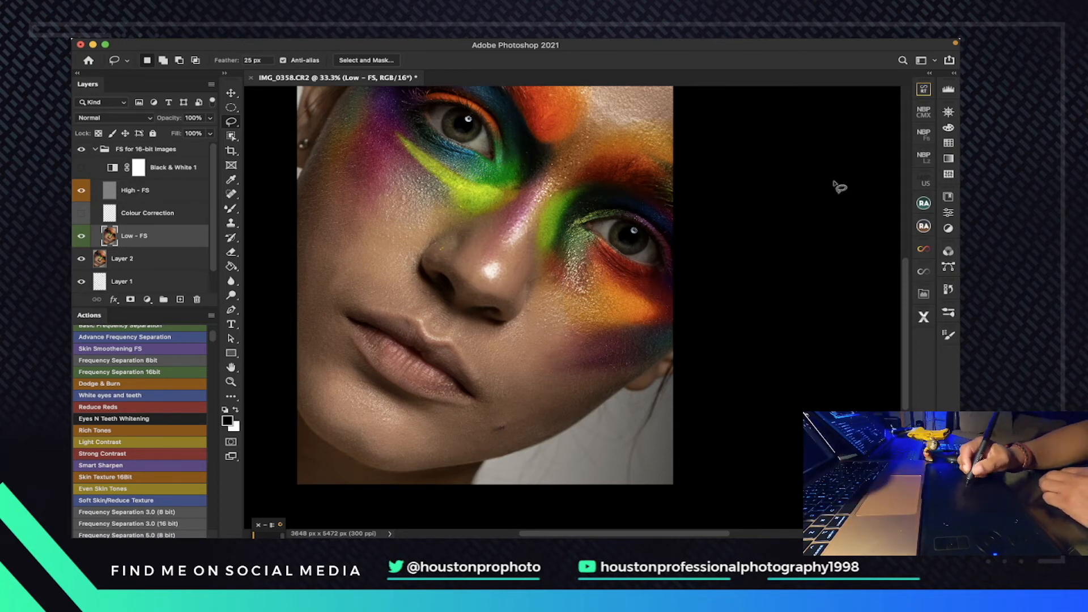
{"action": "mouse_move", "coordinate": [590, 89]}
{"action": "left_mouse_down"}
{"action": "mouse_move", "coordinate": [599, 131]}
{"action": "mouse_move", "coordinate": [678, 125]}
{"action": "mouse_move", "coordinate": [683, 83]}
{"action": "mouse_move", "coordinate": [589, 94]}
{"action": "left_mouse_up"}
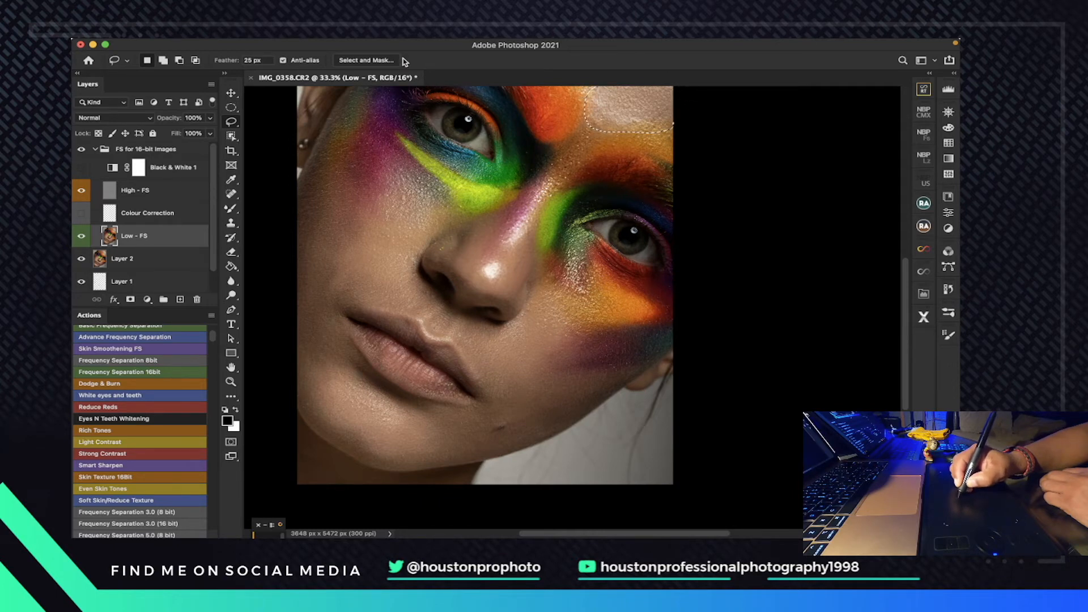
- Open the Gaussian Blur filter for the selected forehead area and position its dialog clear of the face
{"action": "mouse_move", "coordinate": [382, 41]}
{"action": "left_click", "coordinate": [357, 45]}
{"action": "left_click", "coordinate": [357, 44]}
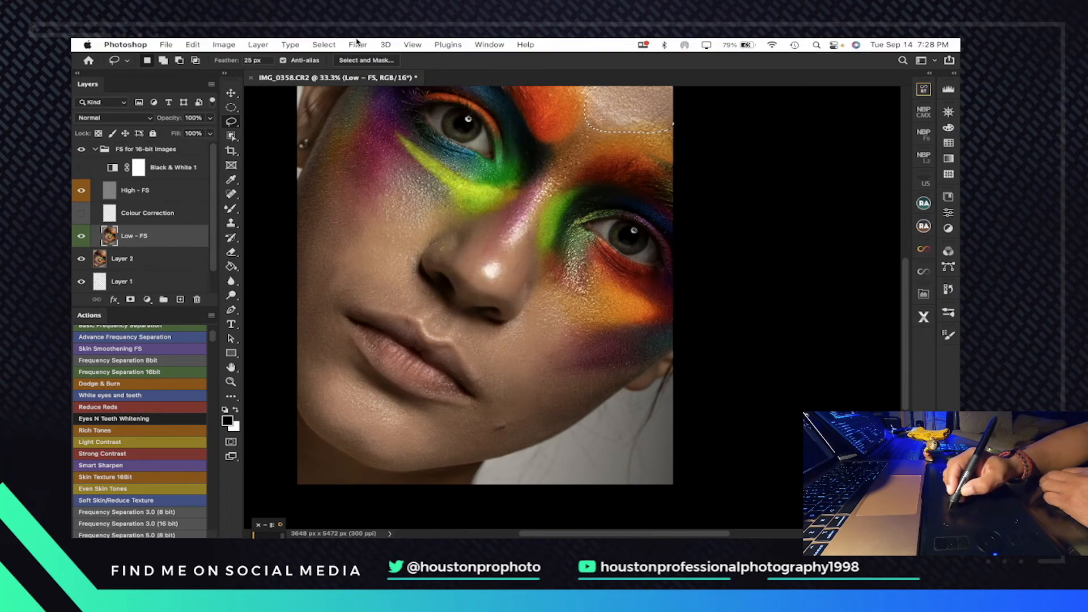
{"action": "left_click", "coordinate": [362, 49]}
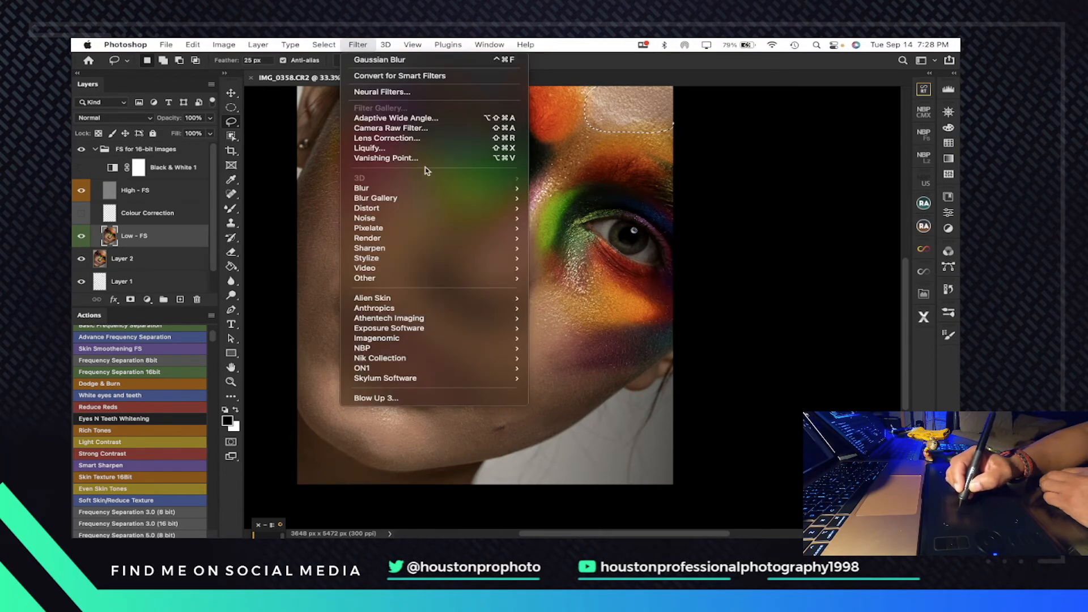
{"action": "mouse_move", "coordinate": [433, 190]}
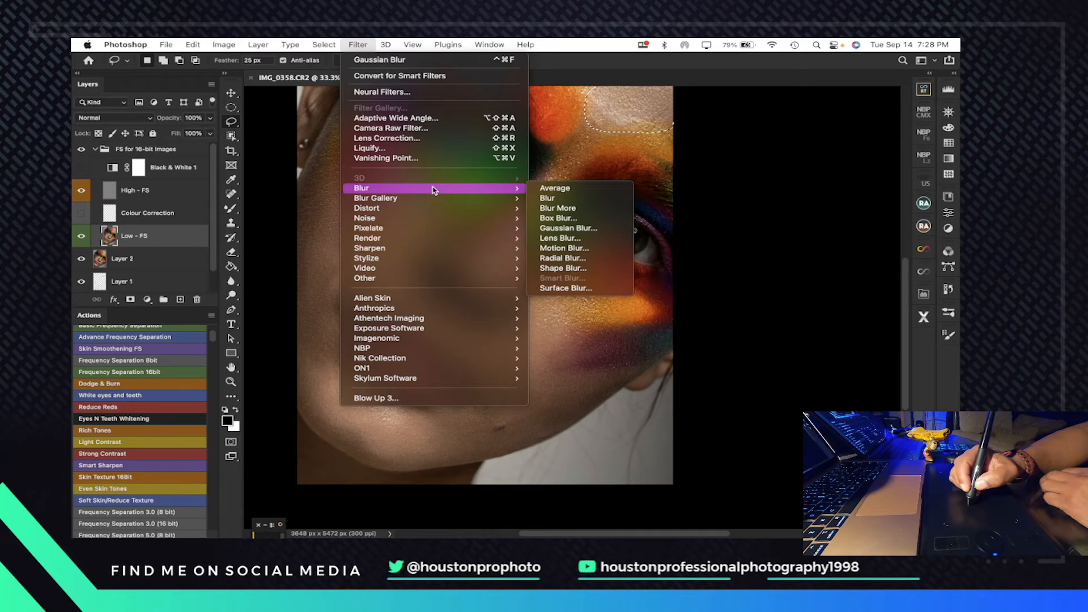
{"action": "left_click", "coordinate": [591, 230]}
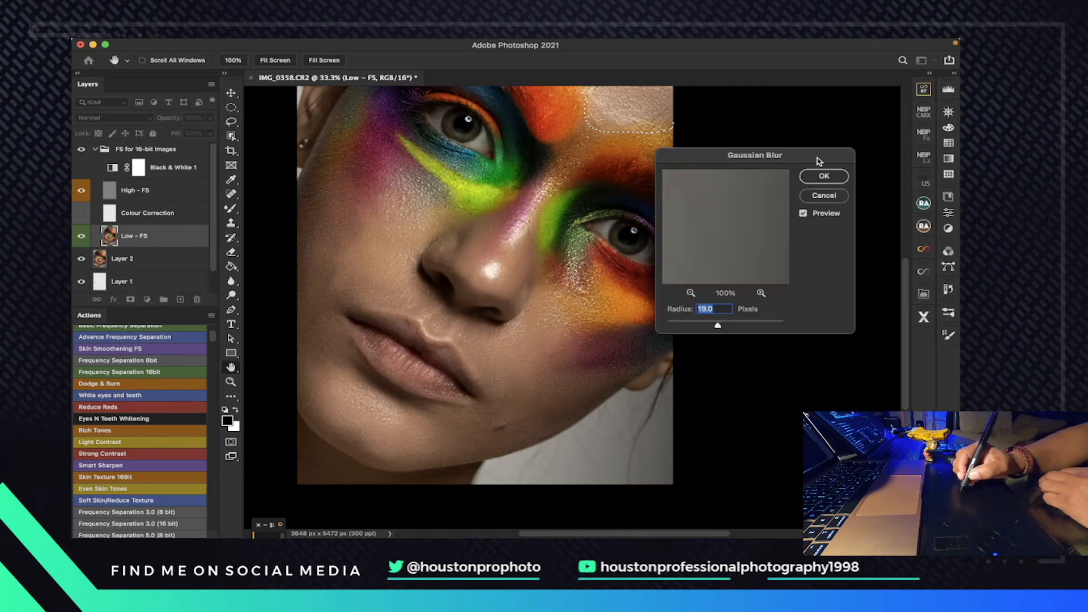
{"action": "left_click_drag", "start_coordinate": [817, 160], "coordinate": [829, 207]}
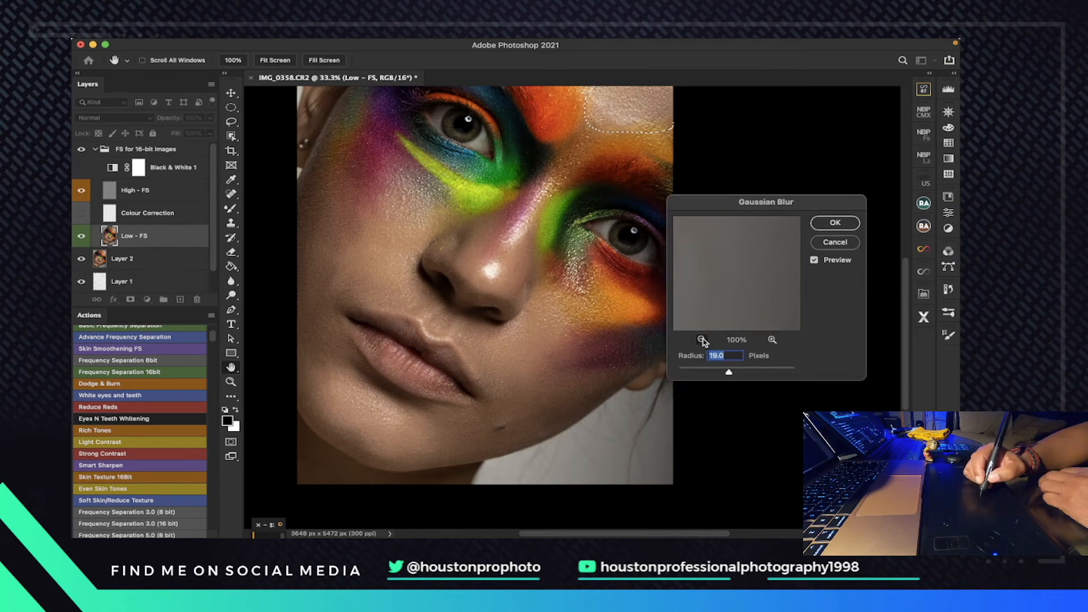
- Preview the forehead at 25% zoom and apply the Gaussian Blur with a radius of 40.2 pixels
{"action": "left_click", "coordinate": [702, 339]}
{"action": "left_click", "coordinate": [702, 339]}
{"action": "left_click", "coordinate": [702, 340]}
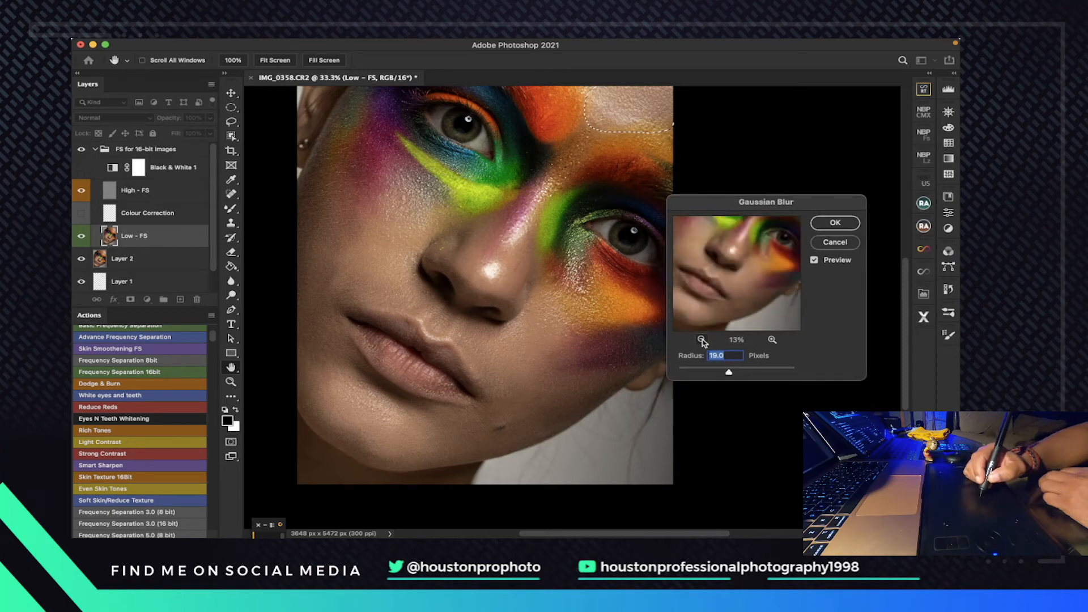
{"action": "left_click", "coordinate": [702, 339]}
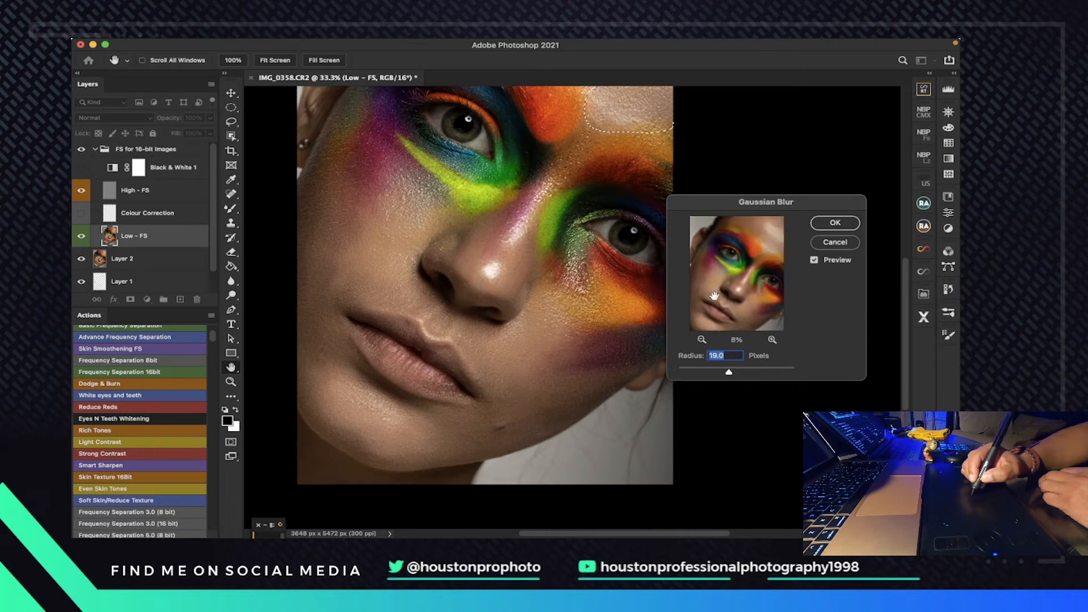
{"action": "left_click", "coordinate": [772, 339]}
{"action": "left_click", "coordinate": [773, 339]}
{"action": "left_click", "coordinate": [772, 340]}
{"action": "left_click_drag", "start_coordinate": [711, 304], "coordinate": [729, 275]}
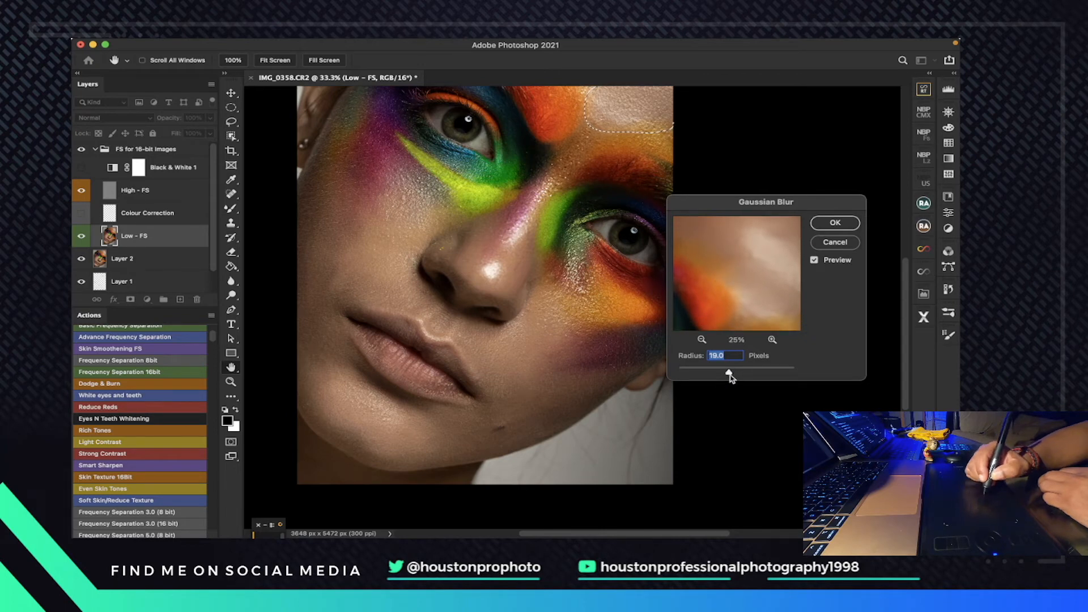
{"action": "left_click_drag", "start_coordinate": [729, 374], "coordinate": [740, 375]}
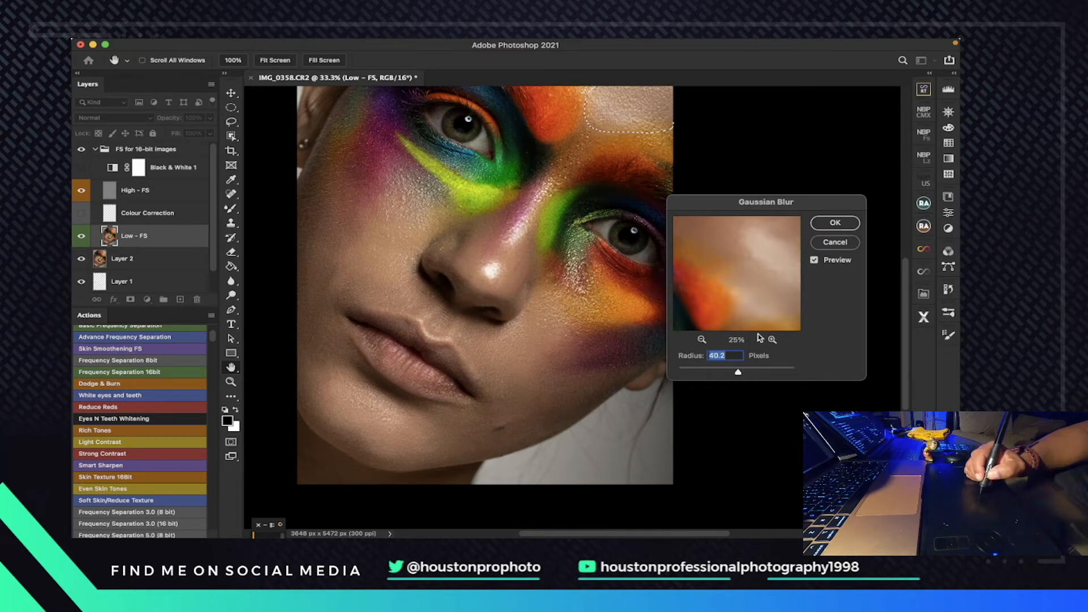
{"action": "left_click", "coordinate": [836, 223]}
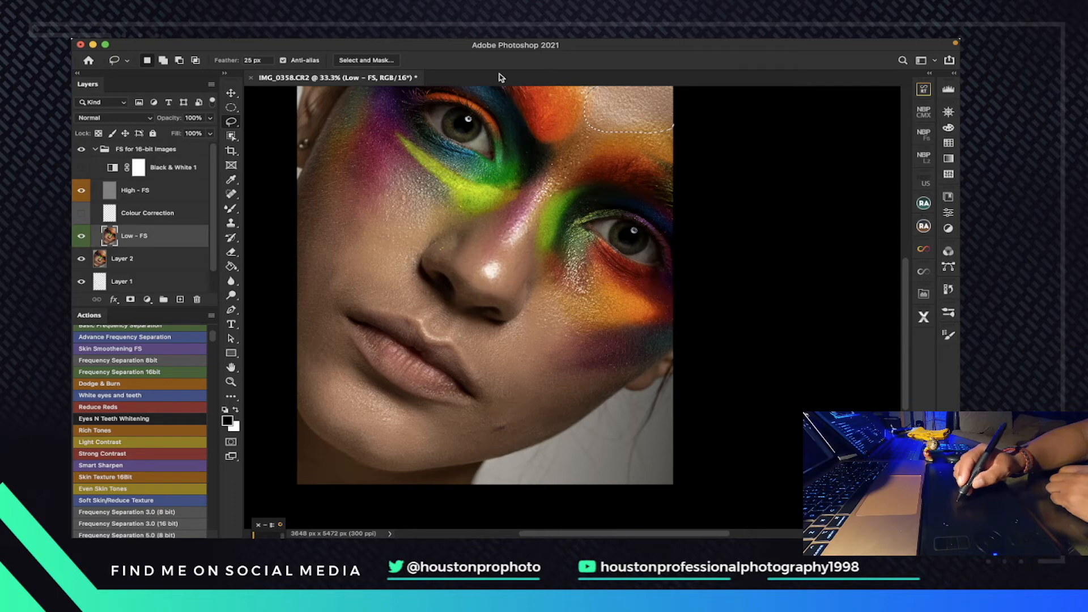
- Lasso the orange makeup patch at the inner brow end, reapply the last Gaussian Blur to it and deselect
{"action": "mouse_move", "coordinate": [506, 81]}
{"action": "left_mouse_down"}
{"action": "mouse_move", "coordinate": [537, 145]}
{"action": "mouse_move", "coordinate": [554, 147]}
{"action": "mouse_move", "coordinate": [590, 110]}
{"action": "mouse_move", "coordinate": [599, 71]}
{"action": "mouse_move", "coordinate": [611, 123]}
{"action": "mouse_move", "coordinate": [633, 143]}
{"action": "mouse_move", "coordinate": [651, 144]}
{"action": "mouse_move", "coordinate": [678, 122]}
{"action": "mouse_move", "coordinate": [678, 96]}
{"action": "mouse_move", "coordinate": [589, 88]}
{"action": "left_mouse_up"}
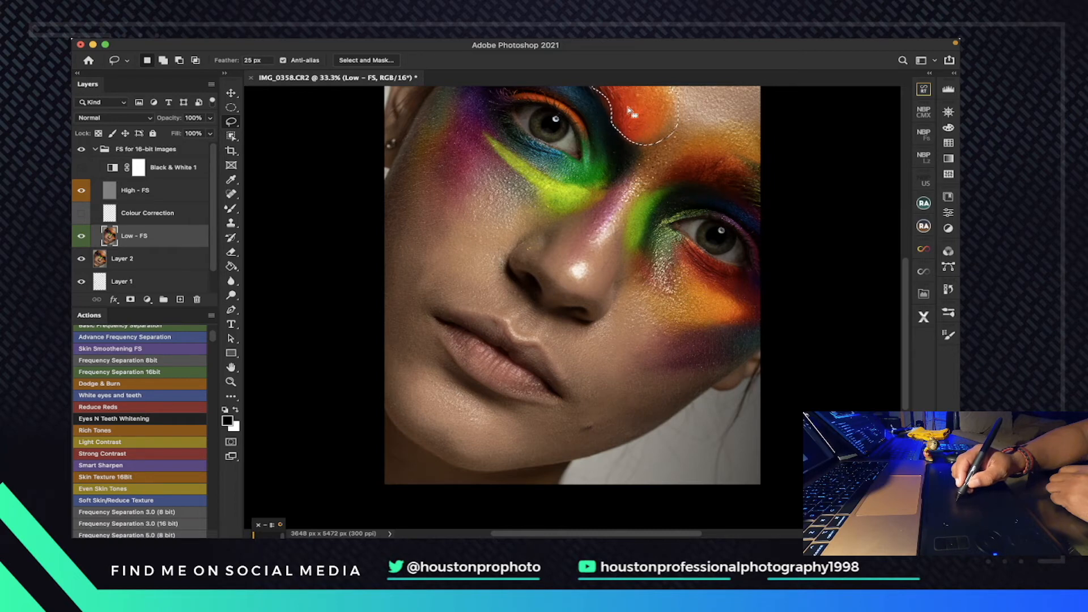
{"action": "right_click", "coordinate": [629, 107]}
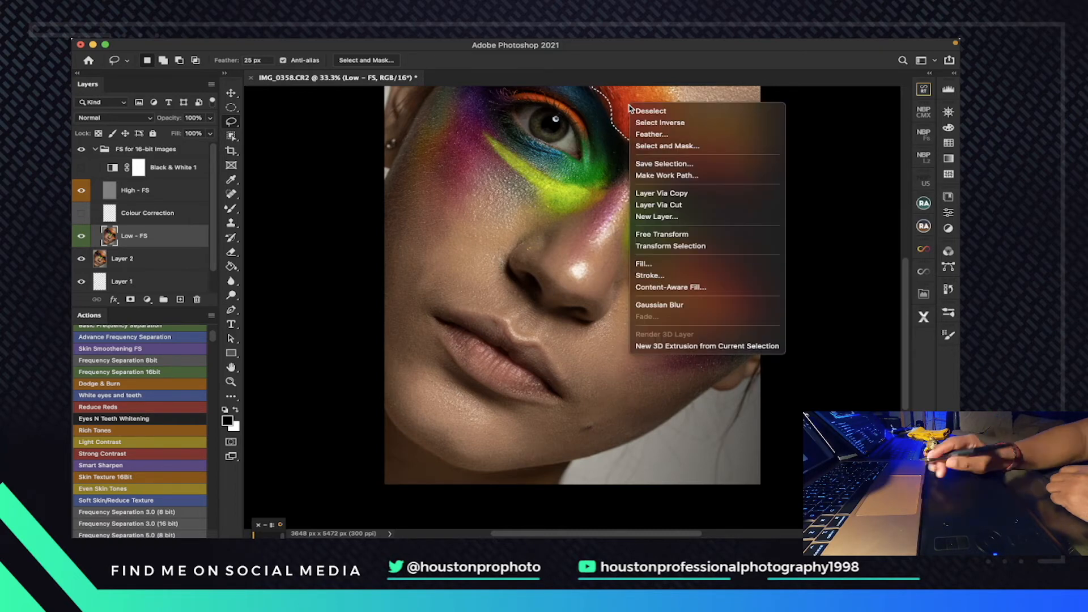
{"action": "left_click", "coordinate": [678, 307]}
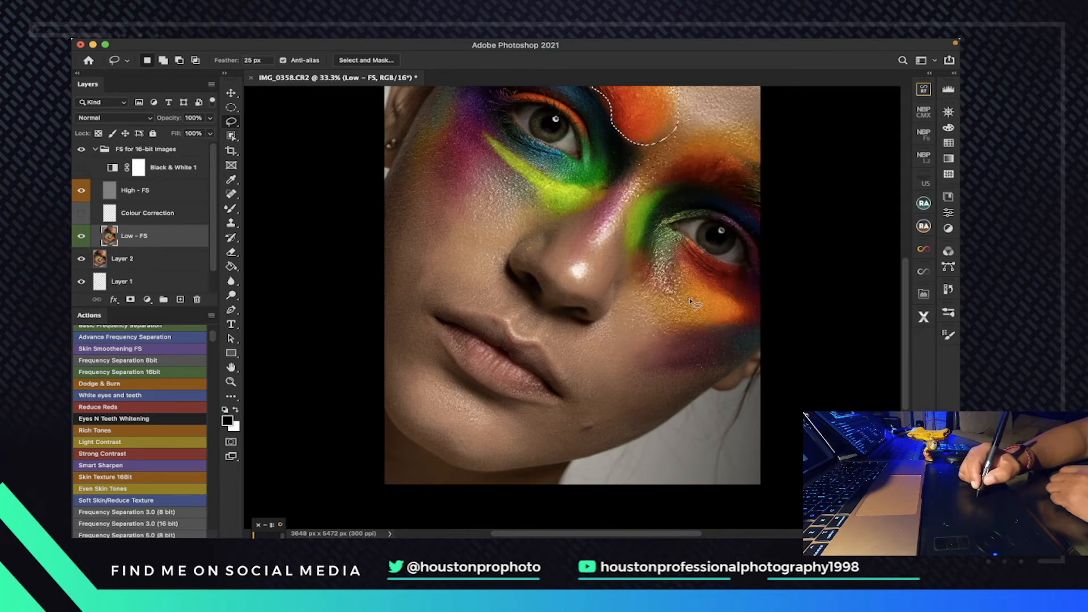
{"action": "left_click", "coordinate": [686, 130]}
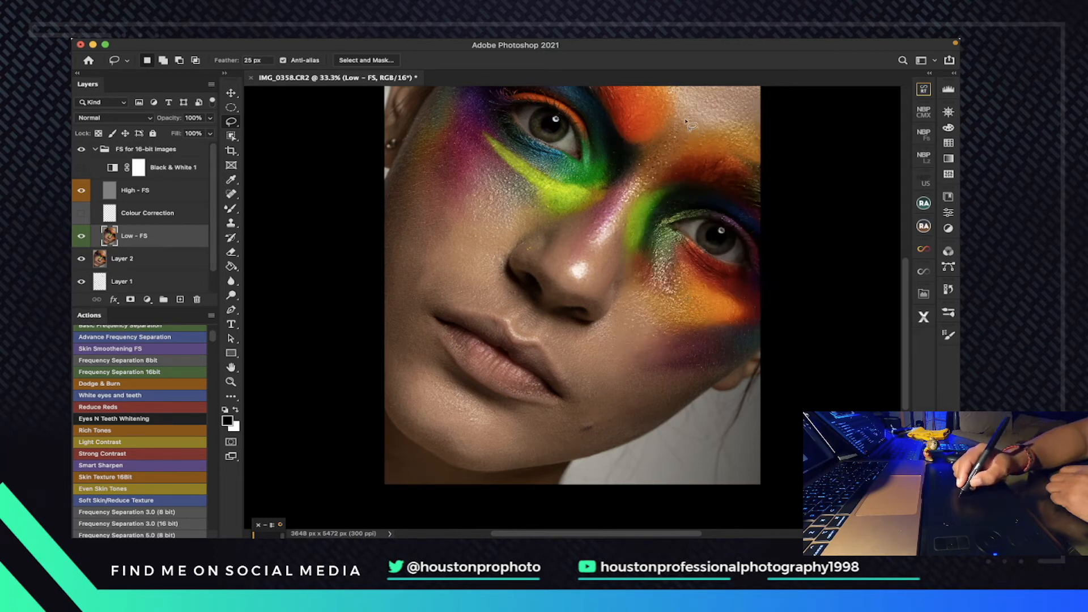
- Lasso the strip of skin running from between the brows up onto the forehead, repeat the Gaussian Blur and deselect
{"action": "mouse_move", "coordinate": [679, 115]}
{"action": "left_mouse_down"}
{"action": "mouse_move", "coordinate": [627, 170]}
{"action": "mouse_move", "coordinate": [624, 207]}
{"action": "mouse_move", "coordinate": [722, 133]}
{"action": "mouse_move", "coordinate": [707, 106]}
{"action": "left_mouse_up"}
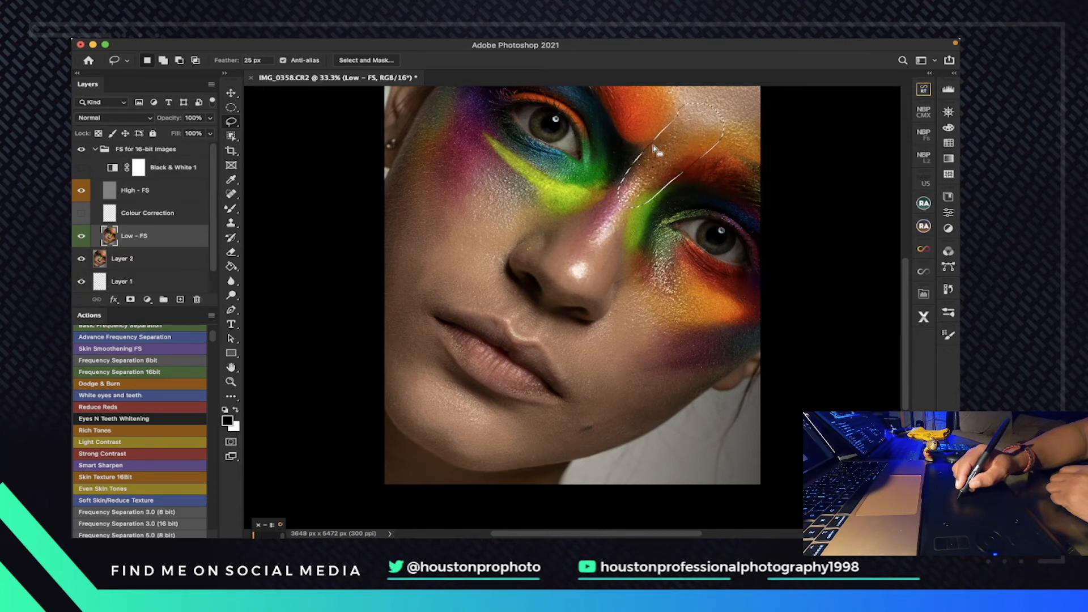
{"action": "left_click", "coordinate": [700, 158]}
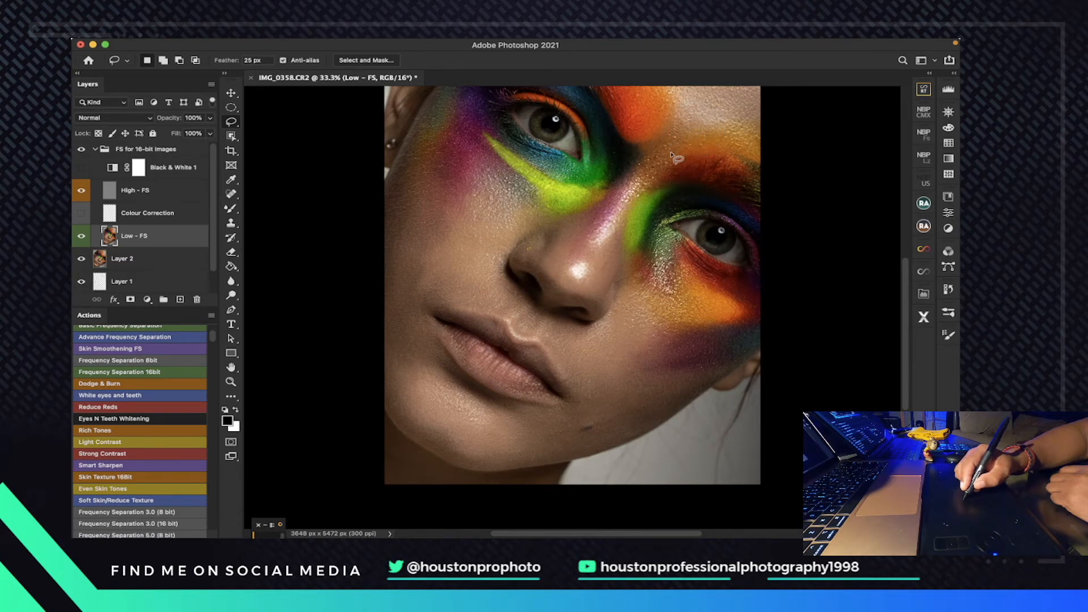
{"action": "mouse_move", "coordinate": [684, 117]}
{"action": "left_mouse_down"}
{"action": "mouse_move", "coordinate": [646, 151]}
{"action": "mouse_move", "coordinate": [622, 198]}
{"action": "mouse_move", "coordinate": [717, 144]}
{"action": "mouse_move", "coordinate": [727, 115]}
{"action": "mouse_move", "coordinate": [710, 104]}
{"action": "mouse_move", "coordinate": [687, 116]}
{"action": "left_mouse_up"}
{"action": "right_click", "coordinate": [692, 89]}
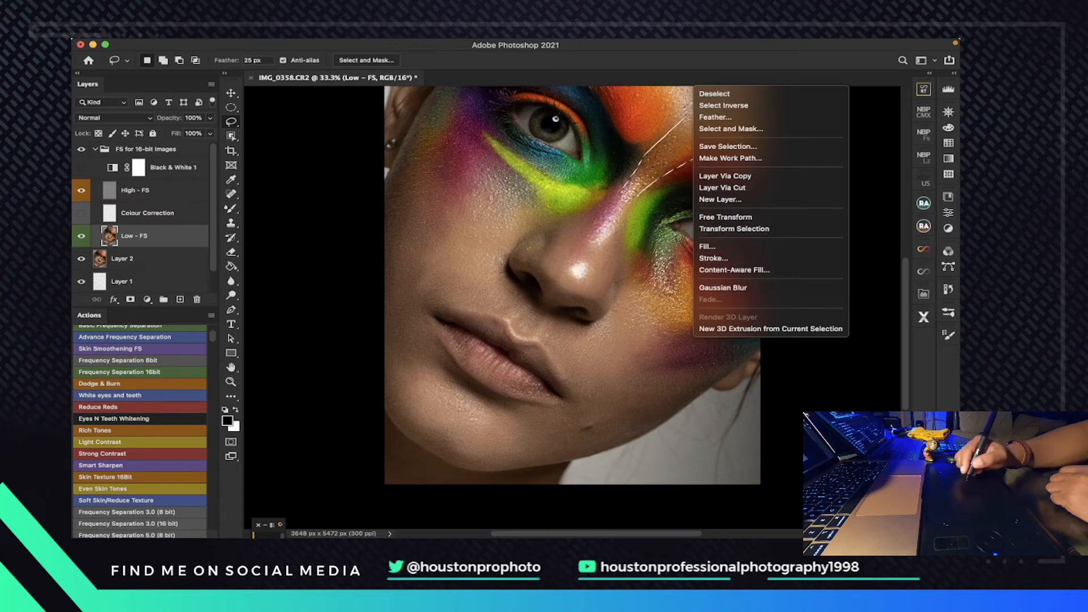
{"action": "left_click", "coordinate": [770, 289]}
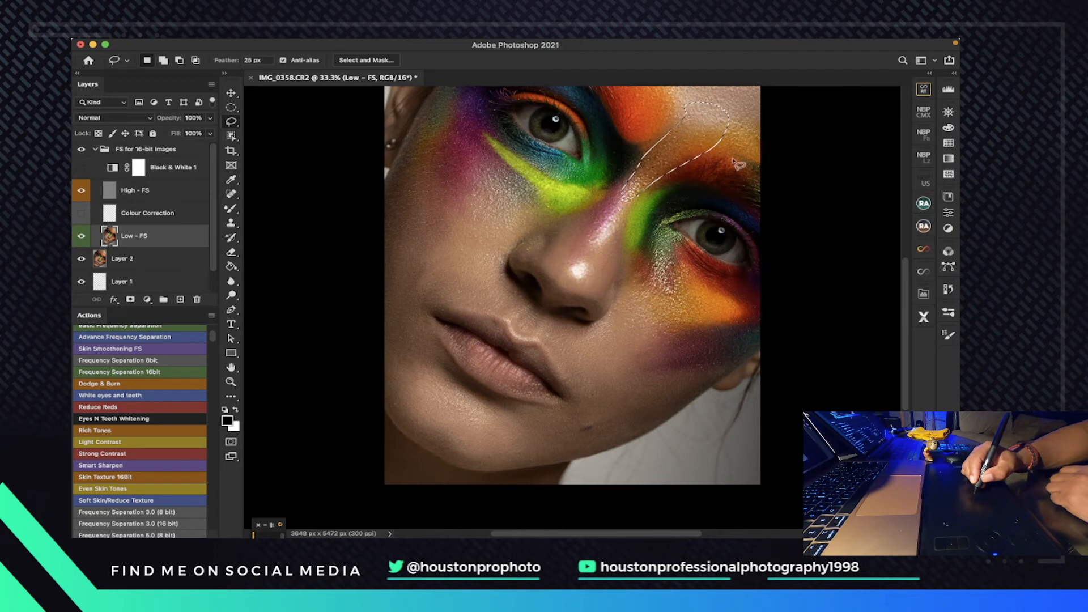
{"action": "left_click", "coordinate": [747, 137]}
- Lasso the orange and red makeup around the other eyebrow up to the image edge and repeat the Gaussian Blur on it
{"action": "mouse_move", "coordinate": [747, 129]}
{"action": "left_mouse_down"}
{"action": "mouse_move", "coordinate": [700, 132]}
{"action": "mouse_move", "coordinate": [653, 173]}
{"action": "mouse_move", "coordinate": [713, 189]}
{"action": "left_mouse_up"}
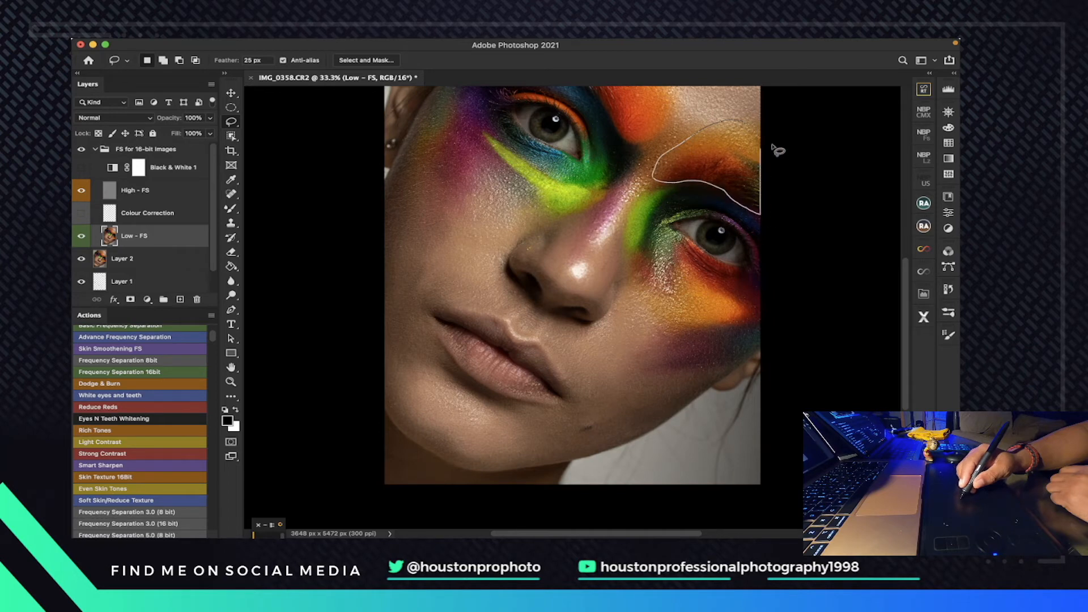
{"action": "left_click_drag", "start_coordinate": [748, 126], "coordinate": [759, 149]}
{"action": "right_click", "coordinate": [736, 261]}
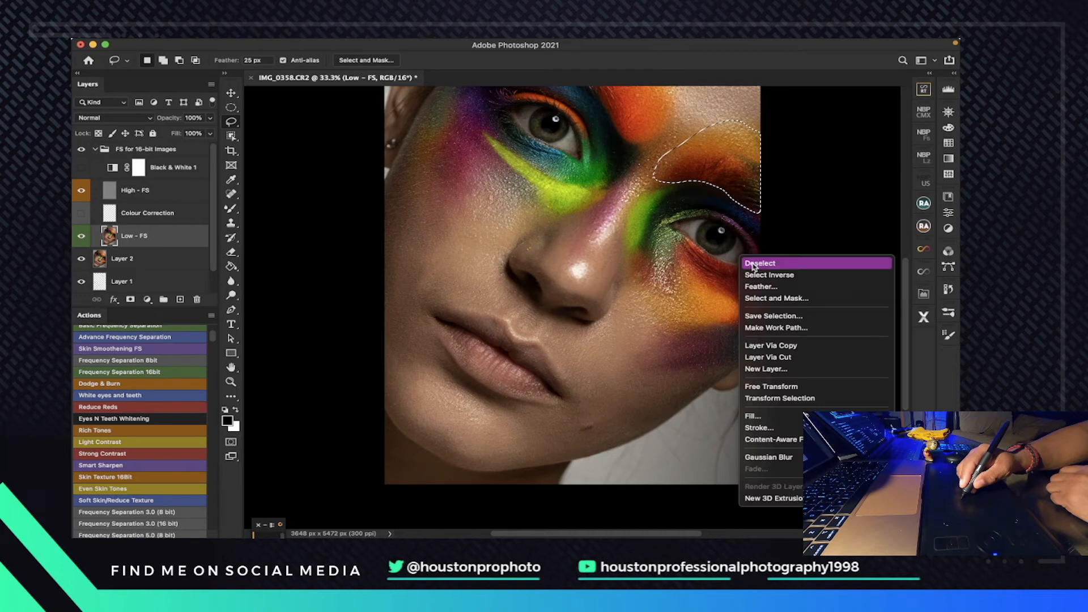
{"action": "left_click", "coordinate": [785, 458]}
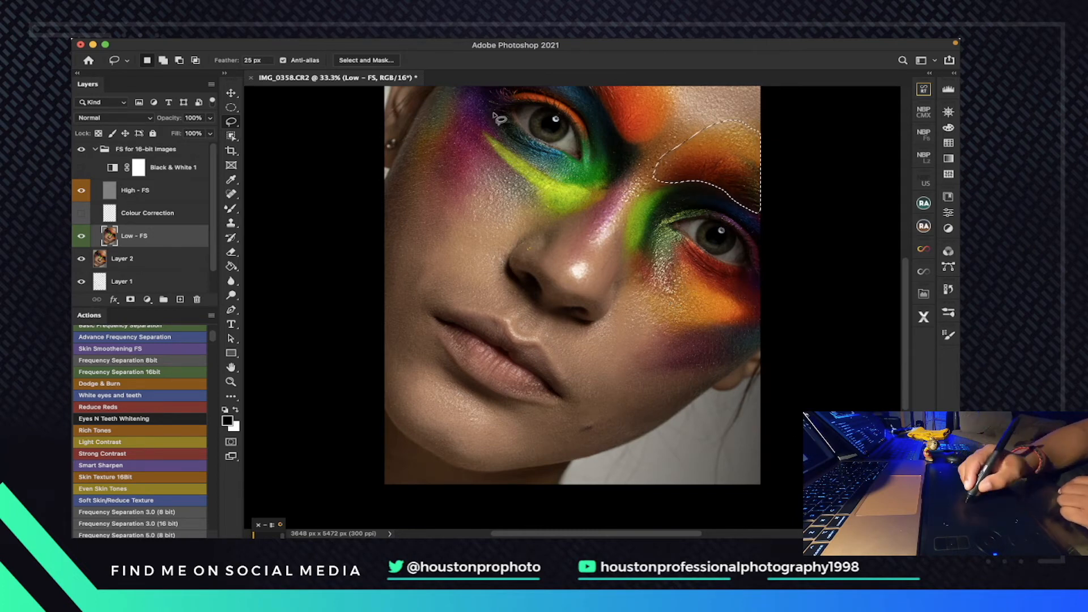
{"action": "mouse_move", "coordinate": [338, 41]}
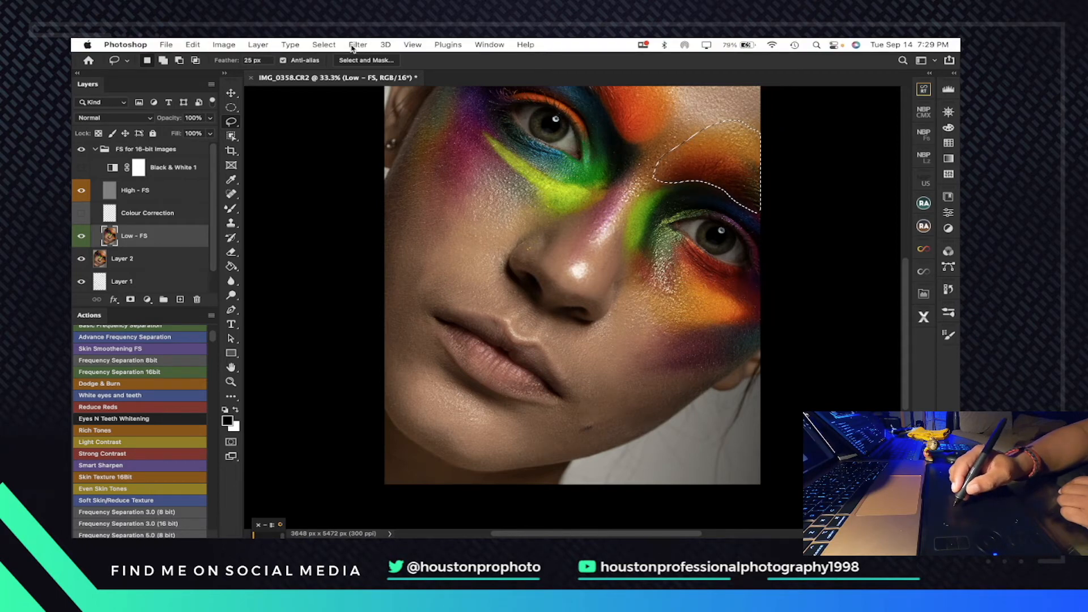
- Deselect, lasso the cheek with the purple makeup from beneath the yellow-green eyeshadow to the face edge, and repeat the last Gaussian Blur on it
{"action": "left_click", "coordinate": [504, 237]}
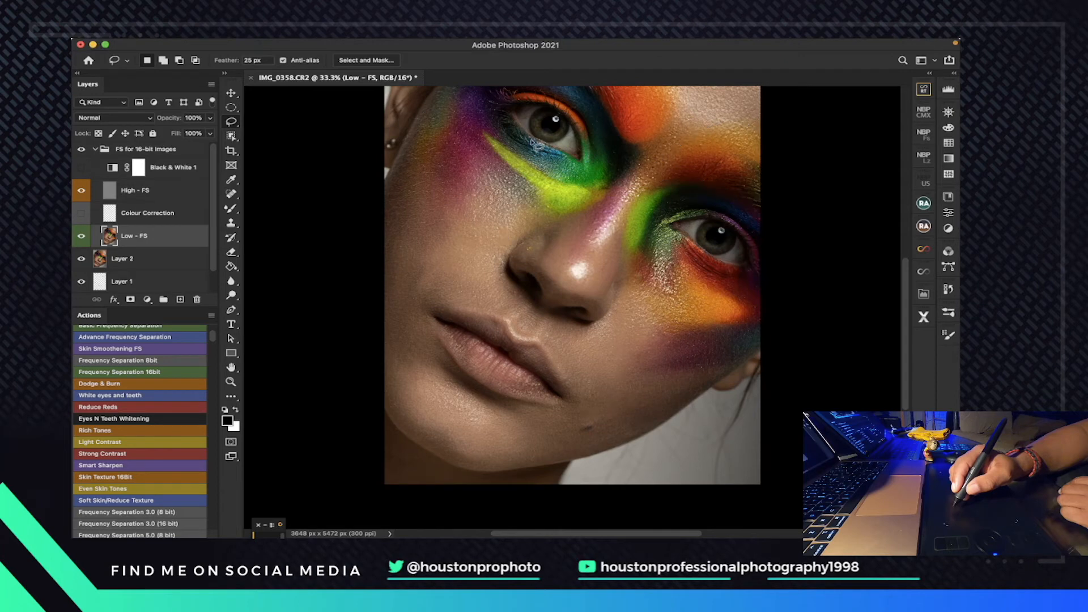
{"action": "mouse_move", "coordinate": [464, 94]}
{"action": "left_mouse_down"}
{"action": "mouse_move", "coordinate": [472, 132]}
{"action": "mouse_move", "coordinate": [557, 209]}
{"action": "left_mouse_up"}
{"action": "mouse_move", "coordinate": [502, 252]}
{"action": "left_mouse_down"}
{"action": "mouse_move", "coordinate": [409, 308]}
{"action": "mouse_move", "coordinate": [383, 261]}
{"action": "left_mouse_up"}
{"action": "mouse_move", "coordinate": [396, 184]}
{"action": "left_mouse_down"}
{"action": "mouse_move", "coordinate": [444, 86]}
{"action": "mouse_move", "coordinate": [453, 91]}
{"action": "left_mouse_up"}
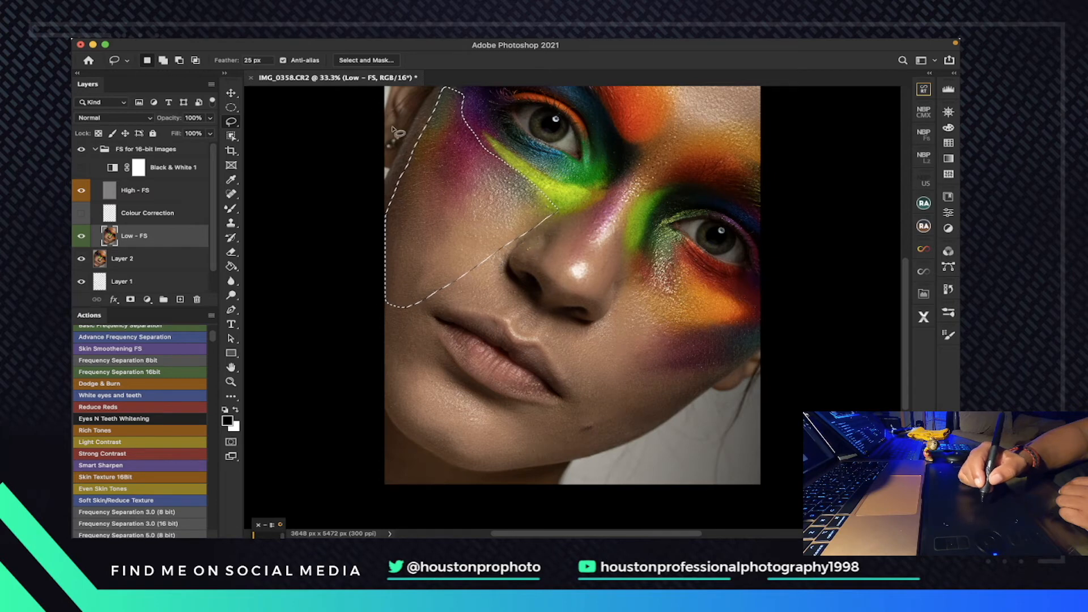
{"action": "mouse_move", "coordinate": [333, 42]}
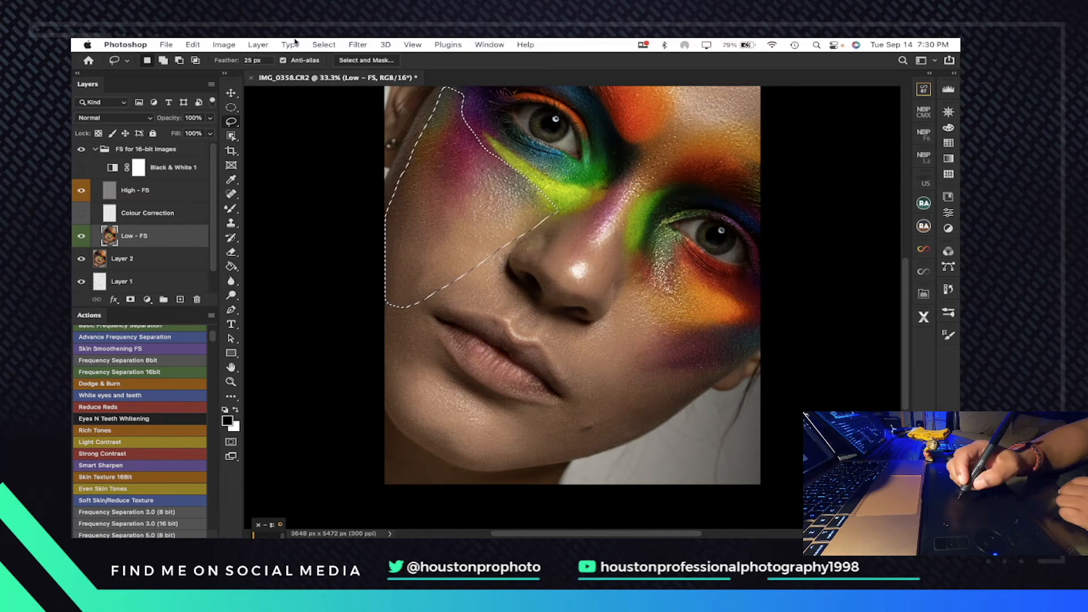
{"action": "left_click", "coordinate": [358, 45]}
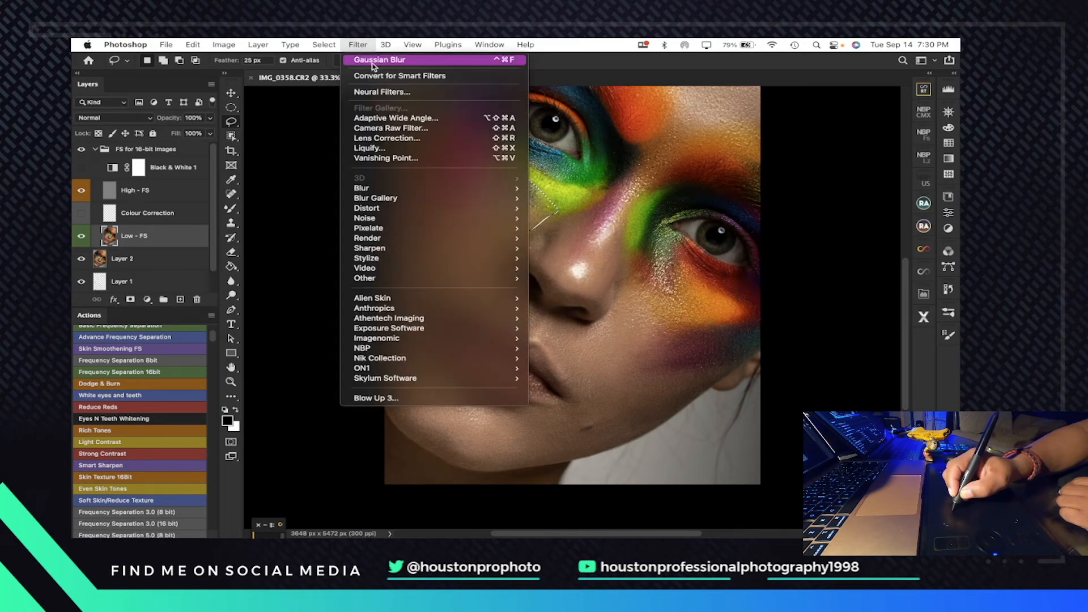
{"action": "left_click", "coordinate": [374, 60]}
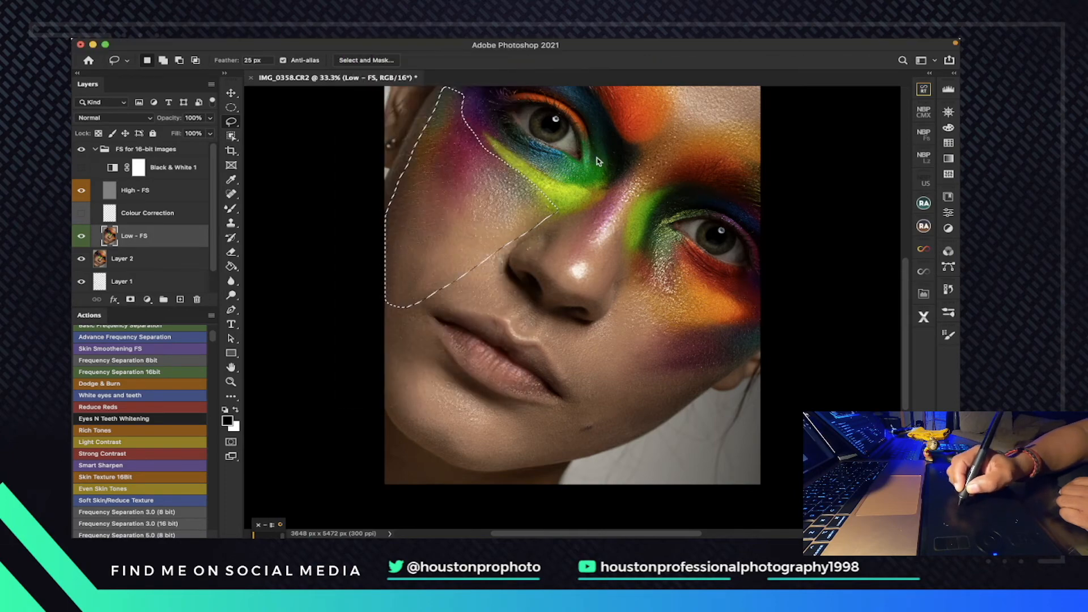
{"action": "left_click", "coordinate": [504, 270]}
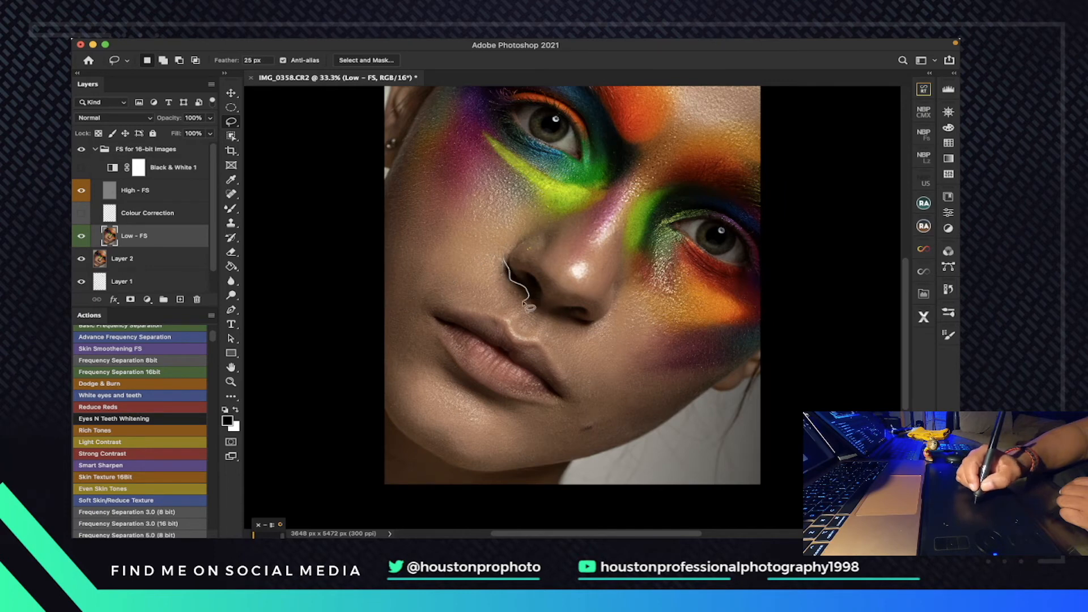
- Lasso the skin between the shaded nostril and the upper lip's outer corner, repeat the Gaussian Blur and deselect
{"action": "left_click_drag", "start_coordinate": [453, 315], "coordinate": [456, 310]}
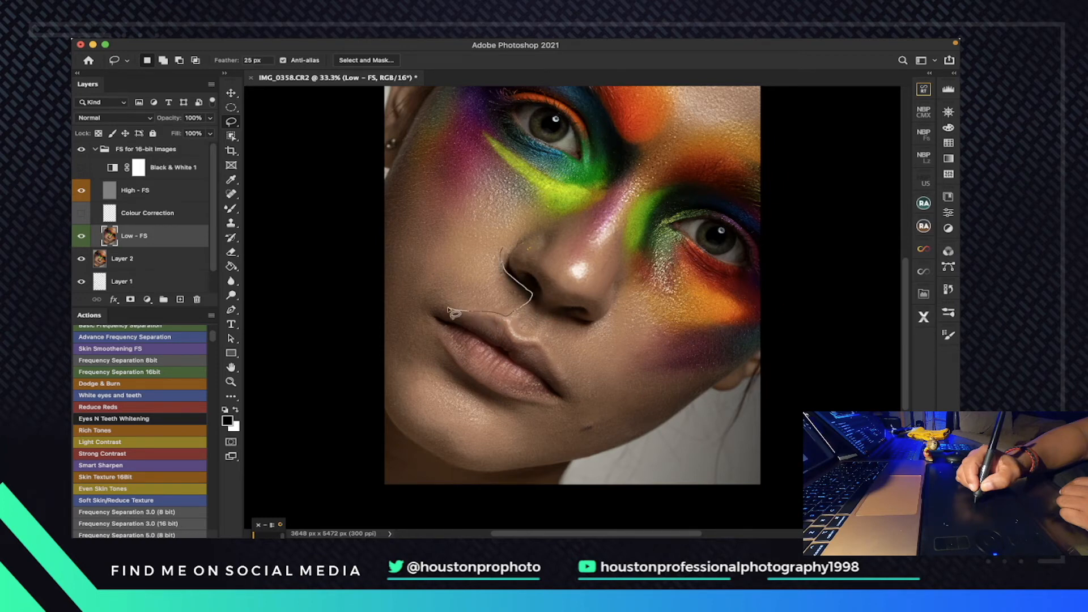
{"action": "left_click_drag", "start_coordinate": [499, 242], "coordinate": [500, 244]}
{"action": "mouse_move", "coordinate": [380, 42]}
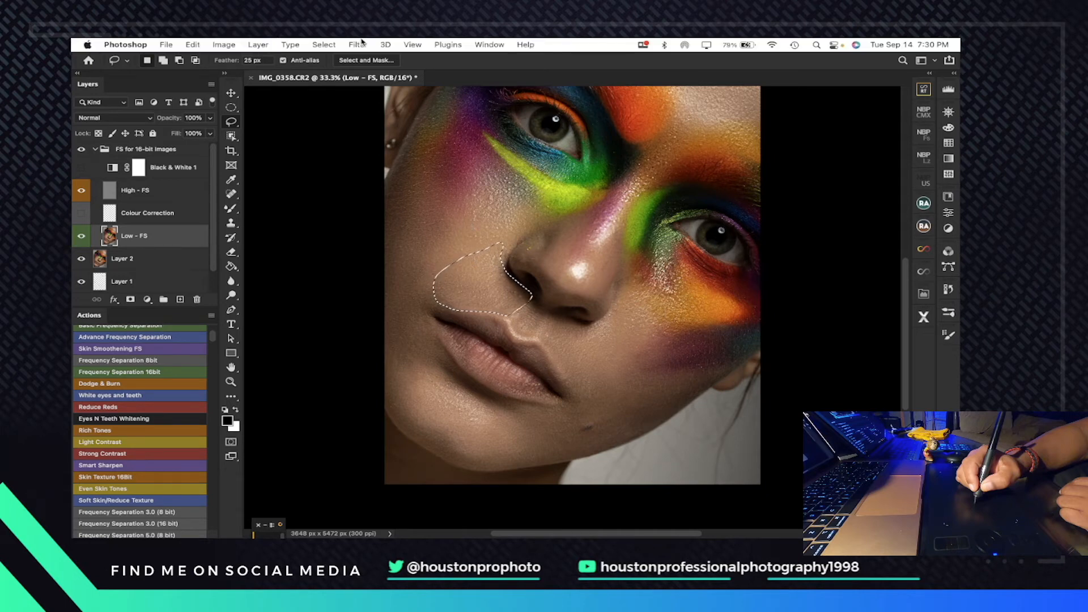
{"action": "left_click", "coordinate": [357, 45]}
{"action": "left_click", "coordinate": [374, 61]}
{"action": "left_click", "coordinate": [560, 317]}
- Lasso the skin patch between the far nostril and the other mouth corner, repeat the Gaussian Blur and deselect
{"action": "left_click_drag", "start_coordinate": [579, 384], "coordinate": [593, 396]}
{"action": "left_click_drag", "start_coordinate": [592, 324], "coordinate": [572, 315]}
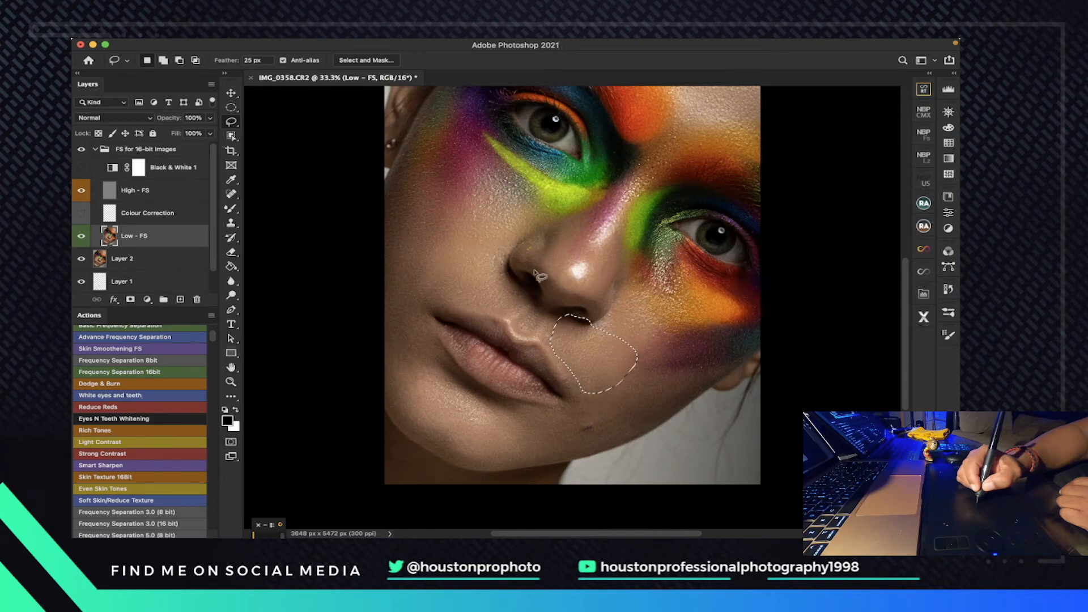
{"action": "mouse_move", "coordinate": [363, 42]}
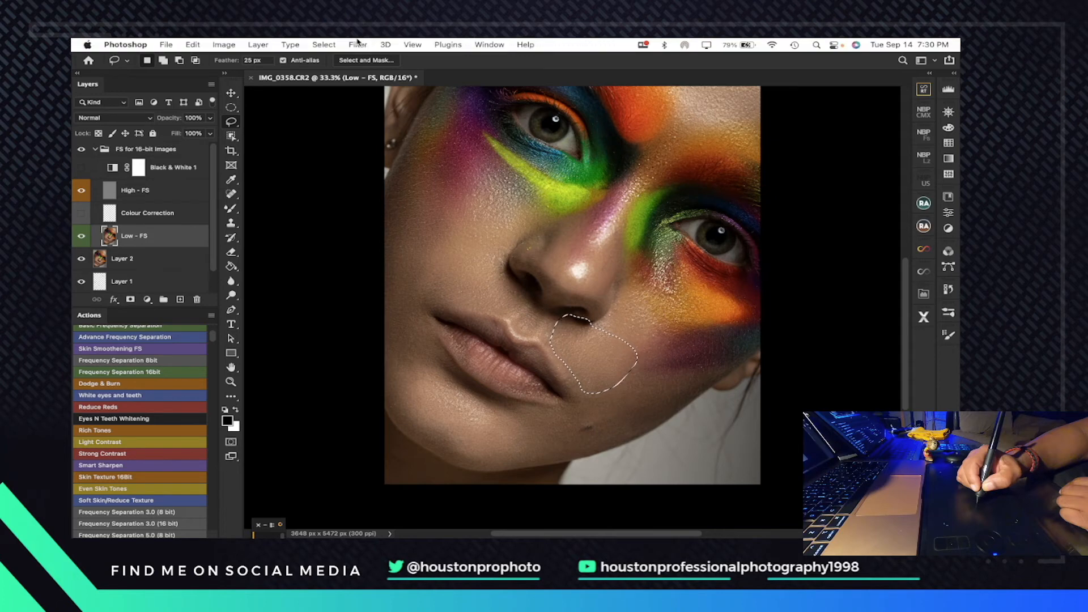
{"action": "left_click", "coordinate": [357, 44]}
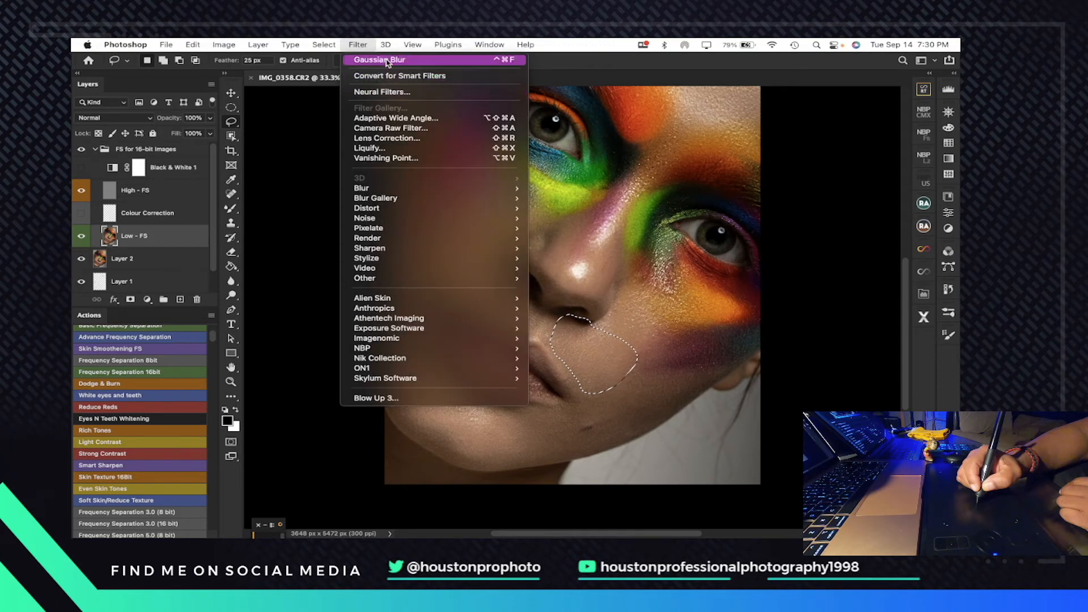
{"action": "left_click", "coordinate": [380, 60]}
{"action": "left_click", "coordinate": [627, 293]}
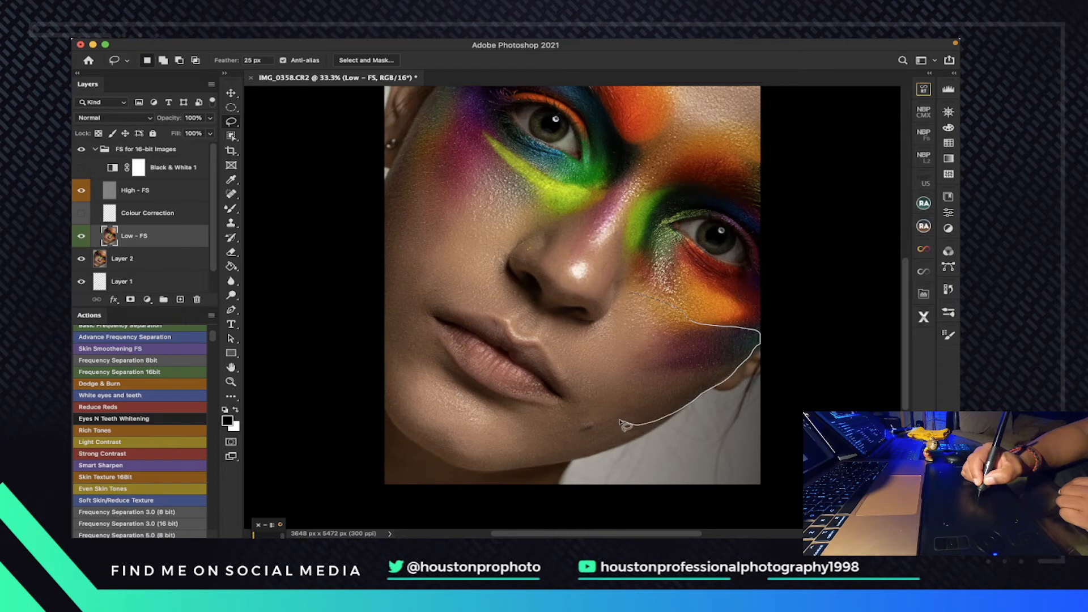
- Lasso the cheek below the orange eye makeup, including the purple blush down to the jawline, and repeat the Gaussian Blur on it
{"action": "left_click_drag", "start_coordinate": [622, 295], "coordinate": [622, 293]}
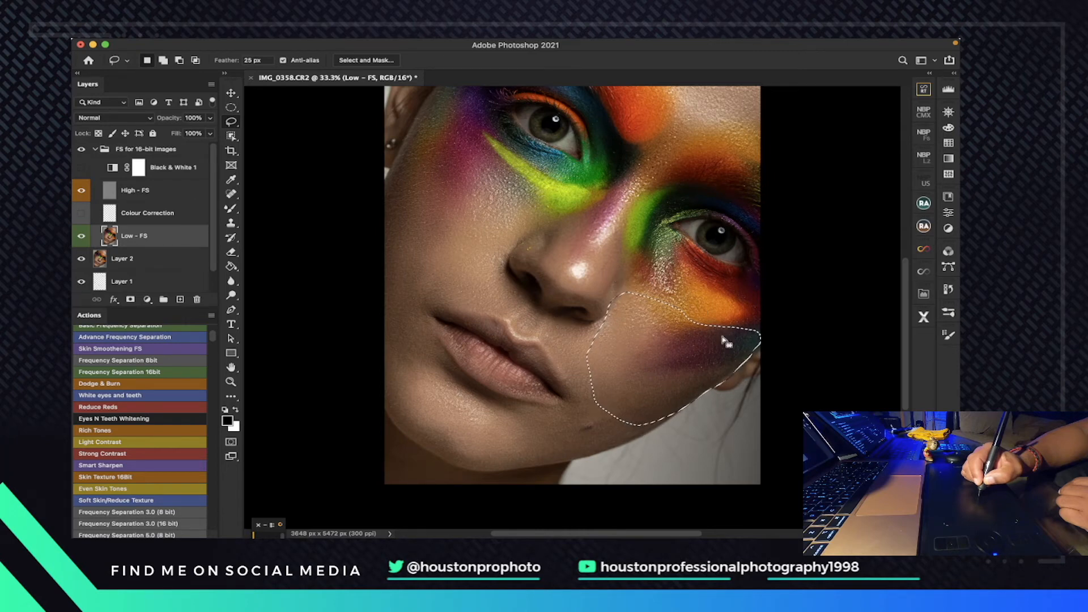
{"action": "mouse_move", "coordinate": [361, 41]}
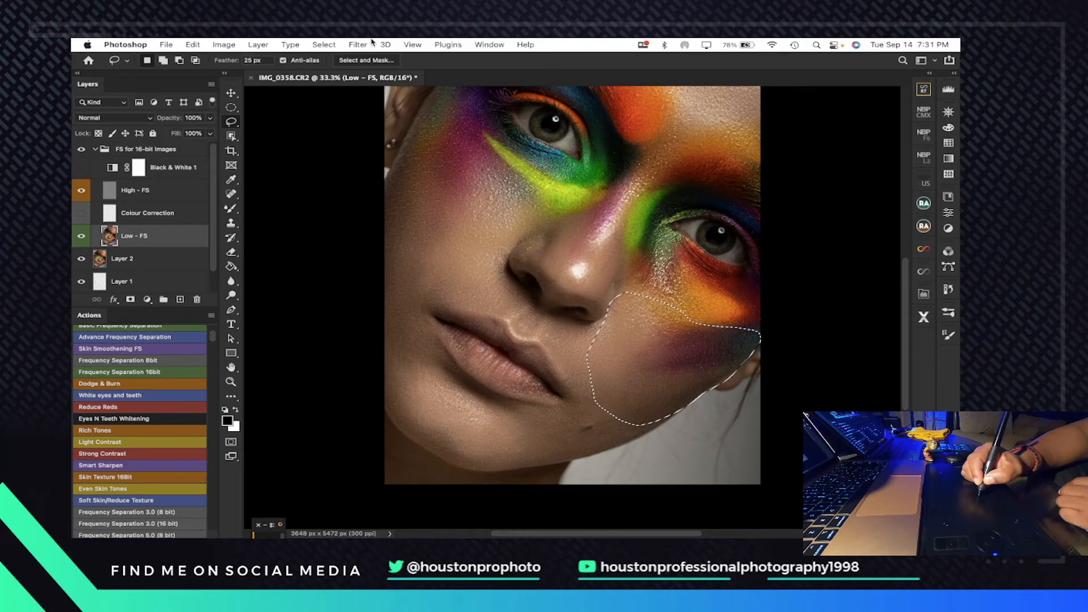
{"action": "left_click", "coordinate": [358, 44]}
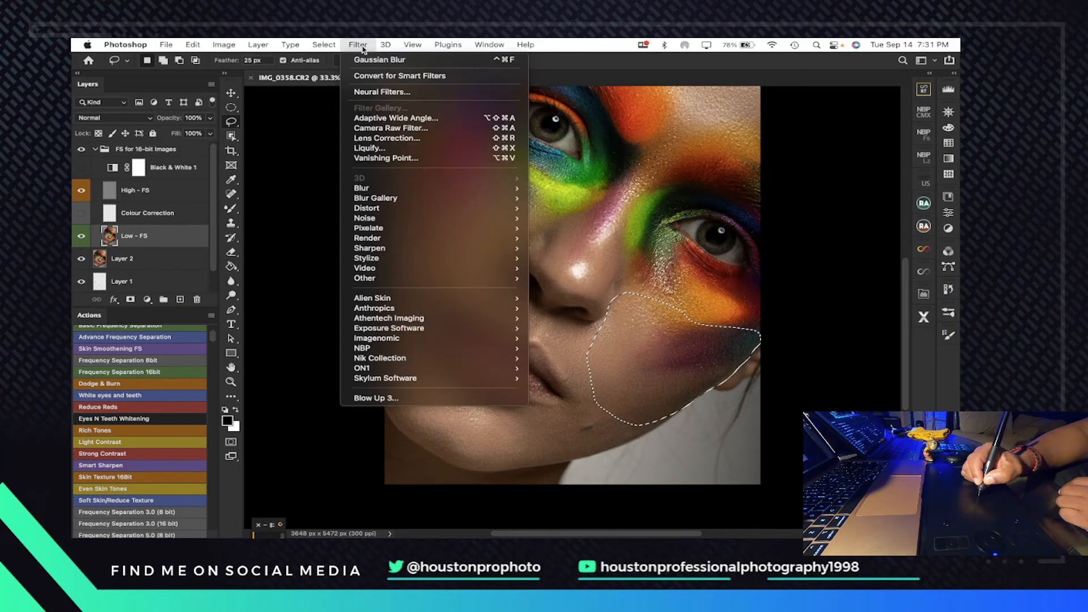
{"action": "left_click", "coordinate": [365, 61]}
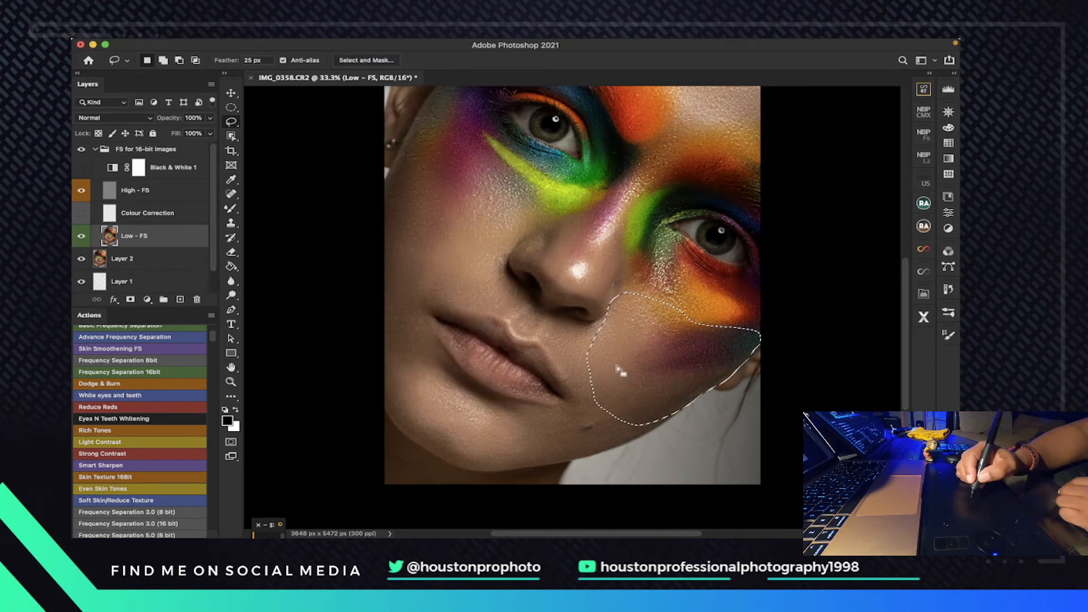
{"action": "left_click", "coordinate": [584, 348]}
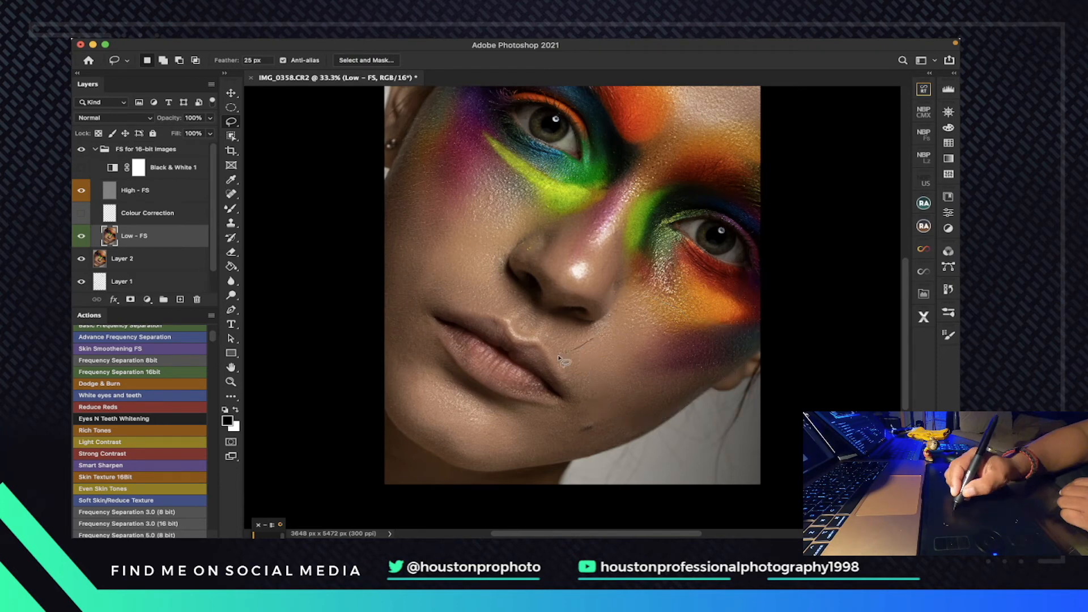
- Lasso the strip of skin running from beside the lower nostril past the mouth corner to the jawline and repeat the Gaussian Blur on it
{"action": "mouse_move", "coordinate": [567, 384]}
{"action": "left_mouse_down"}
{"action": "mouse_move", "coordinate": [579, 437]}
{"action": "mouse_move", "coordinate": [638, 438]}
{"action": "mouse_move", "coordinate": [616, 348]}
{"action": "left_mouse_up"}
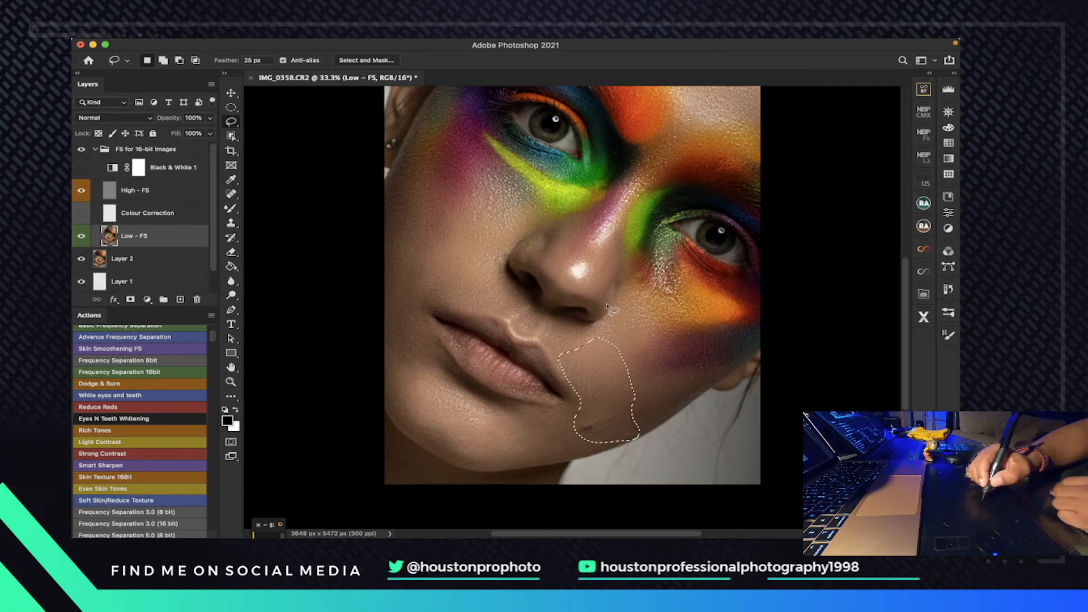
{"action": "mouse_move", "coordinate": [409, 42]}
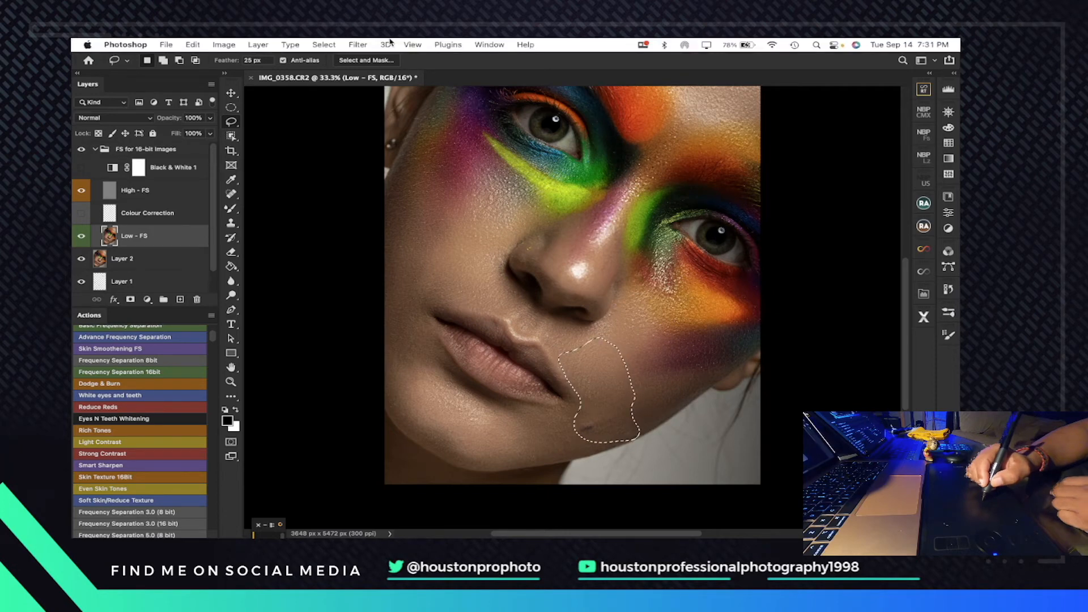
{"action": "left_click", "coordinate": [356, 45]}
{"action": "left_click", "coordinate": [365, 60]}
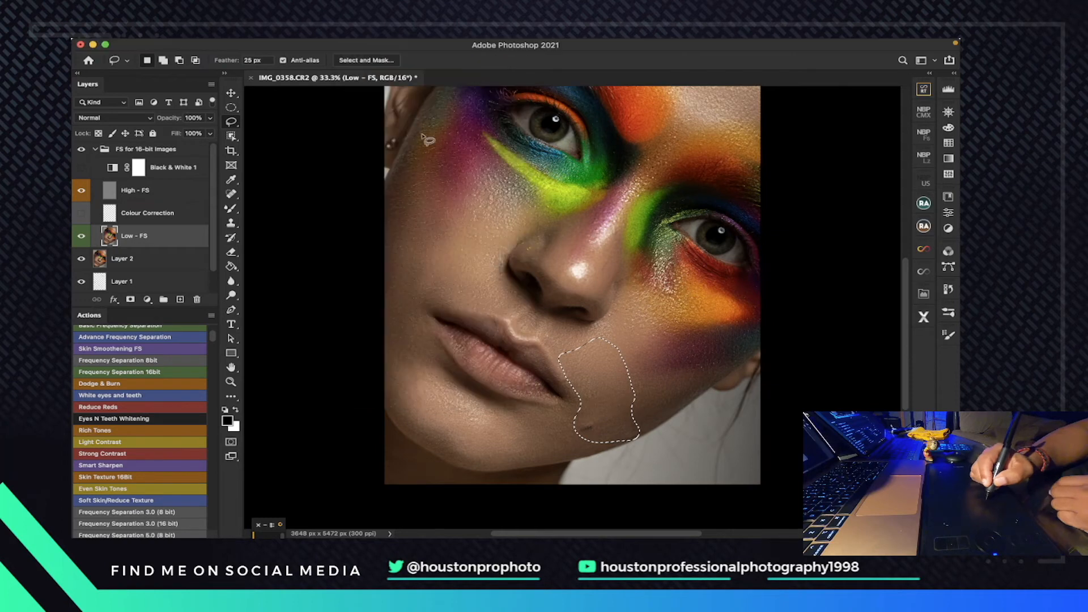
{"action": "left_click", "coordinate": [547, 416]}
- Lasso the chin area beneath the lower lip, repeat the Gaussian Blur on it and deselect
{"action": "mouse_move", "coordinate": [578, 409]}
{"action": "left_mouse_down"}
{"action": "mouse_move", "coordinate": [493, 403]}
{"action": "mouse_move", "coordinate": [435, 434]}
{"action": "left_mouse_up"}
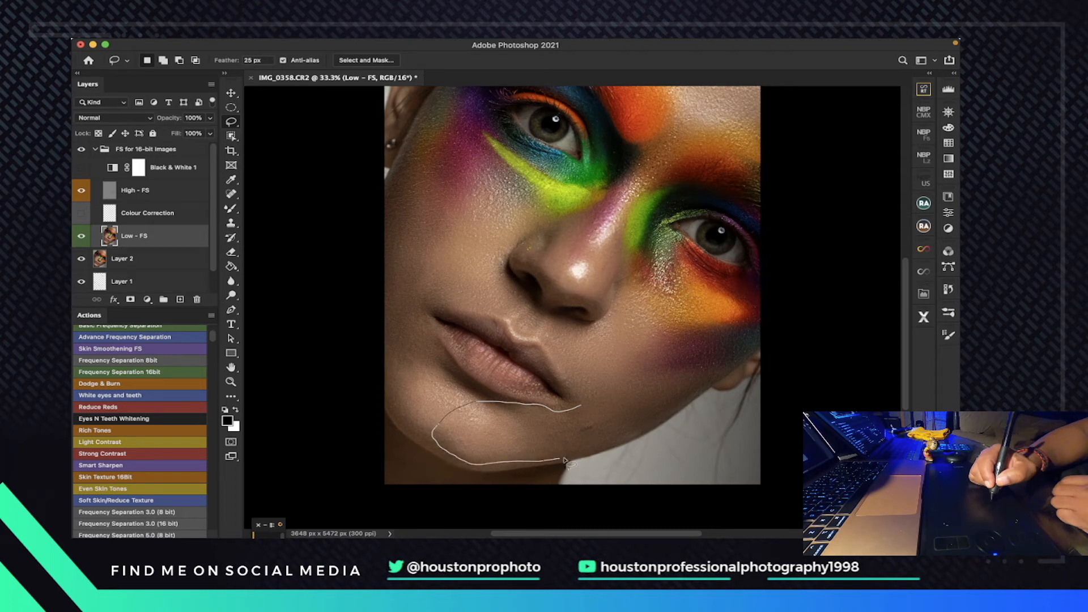
{"action": "left_click_drag", "start_coordinate": [588, 413], "coordinate": [589, 415]}
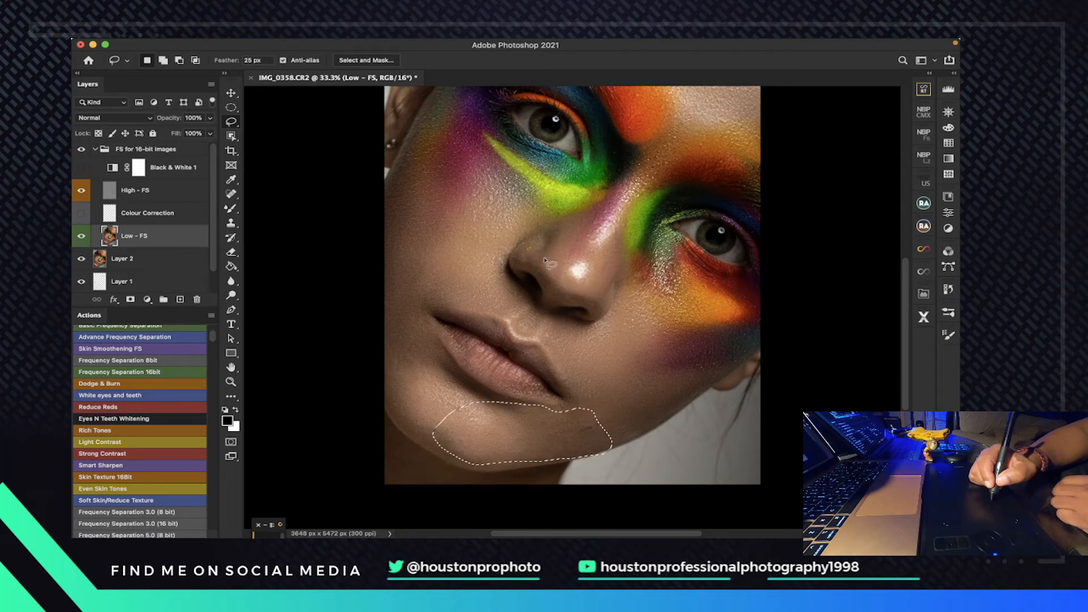
{"action": "mouse_move", "coordinate": [354, 45]}
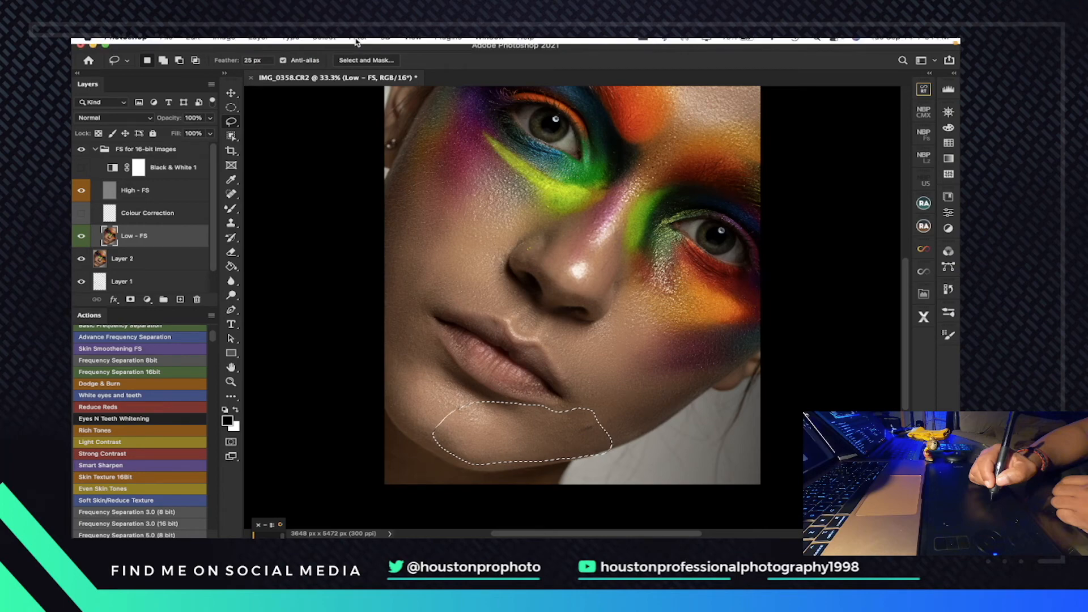
{"action": "left_click", "coordinate": [359, 46]}
{"action": "left_click", "coordinate": [368, 59]}
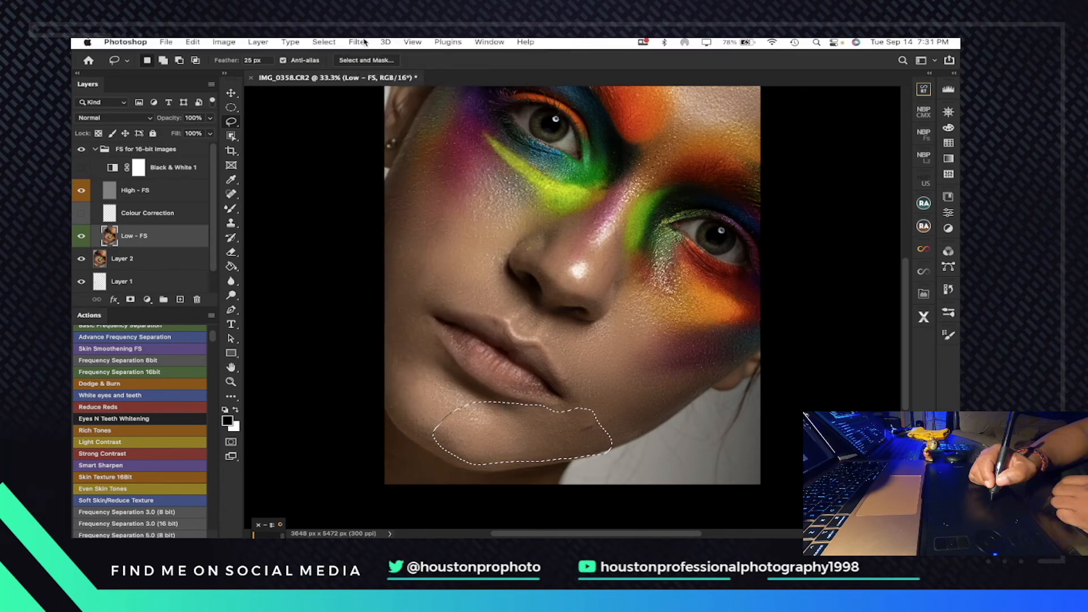
{"action": "left_click", "coordinate": [361, 46]}
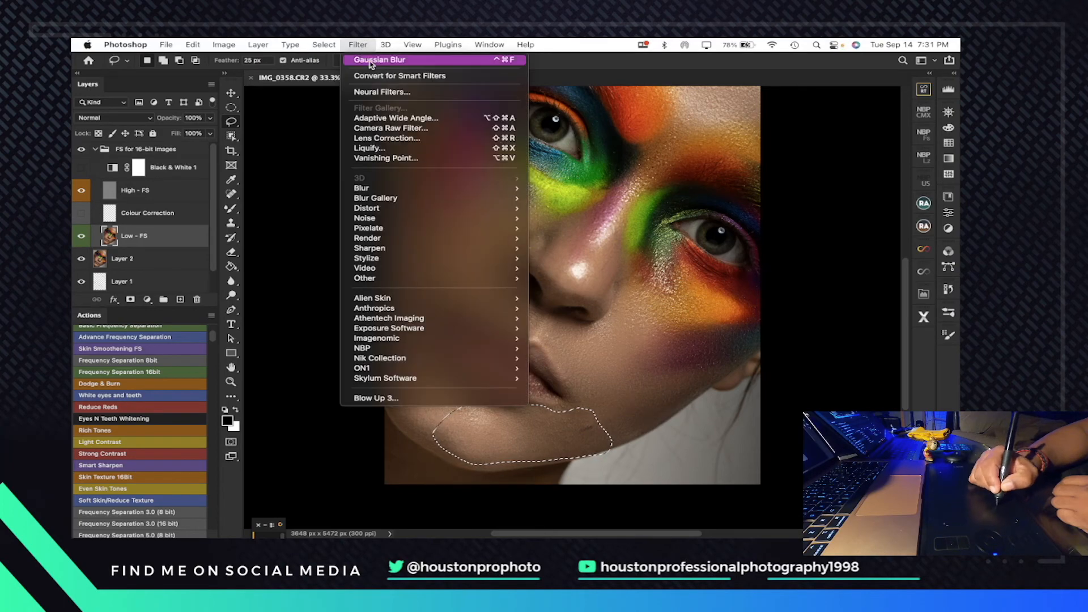
{"action": "left_click", "coordinate": [367, 58]}
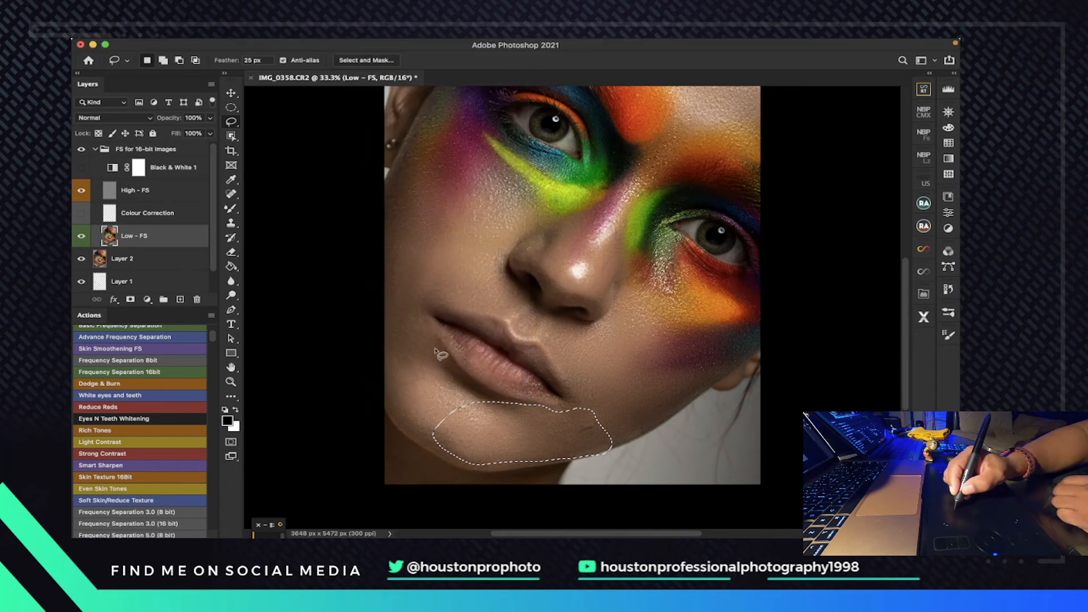
{"action": "left_click", "coordinate": [401, 301]}
- Lasso the lower cheek and jaw between the mouth corner and the image edge, repeat the Gaussian Blur and deselect
{"action": "left_click_drag", "start_coordinate": [399, 298], "coordinate": [440, 335]}
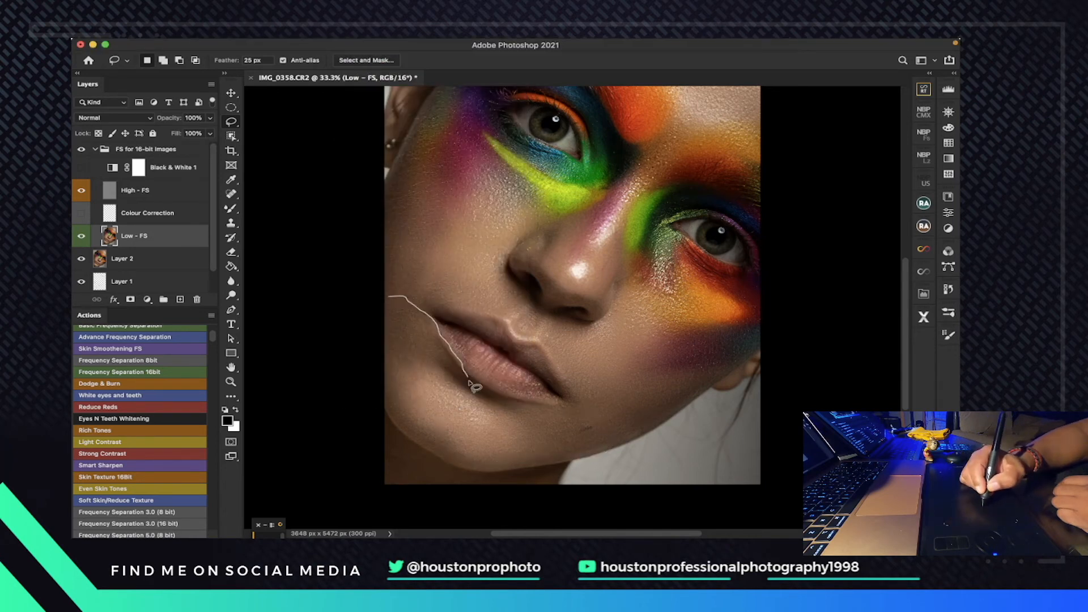
{"action": "left_click_drag", "start_coordinate": [376, 301], "coordinate": [377, 300]}
{"action": "mouse_move", "coordinate": [348, 44]}
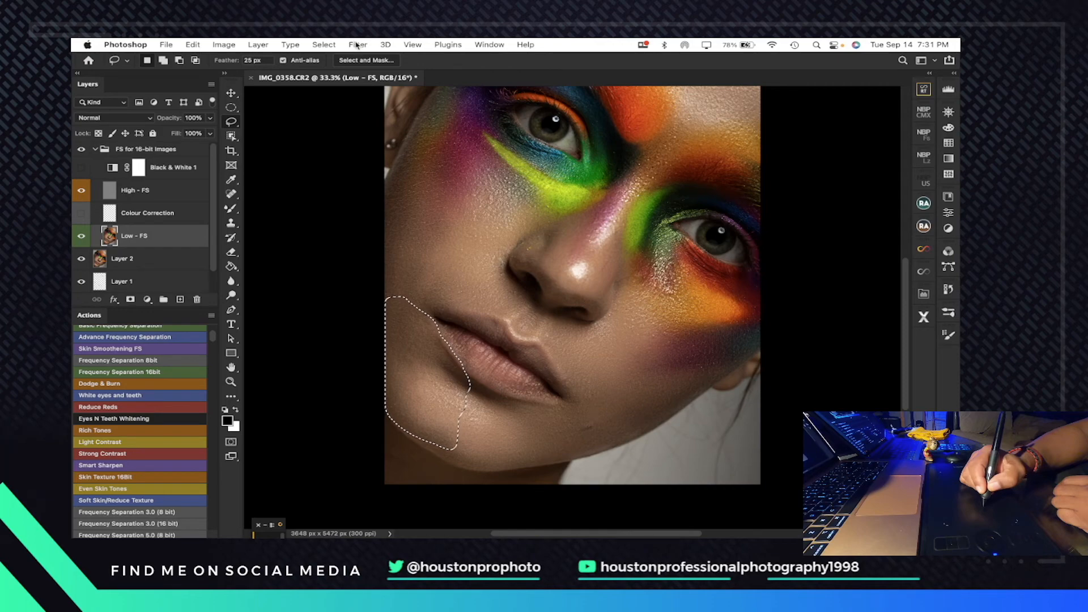
{"action": "left_click", "coordinate": [356, 45]}
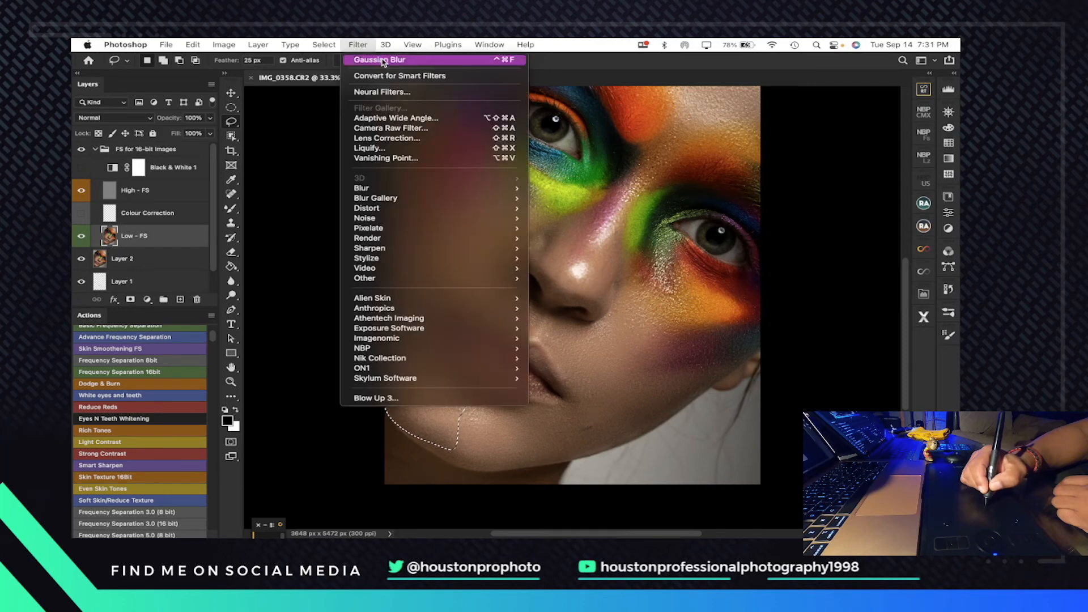
{"action": "left_click", "coordinate": [379, 59]}
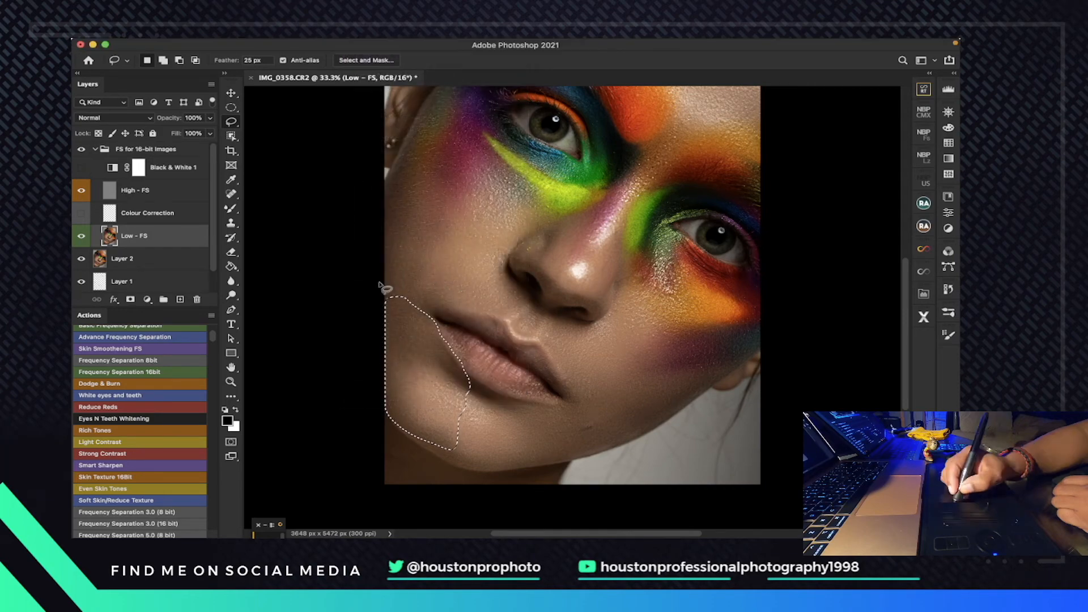
{"action": "left_click", "coordinate": [357, 292]}
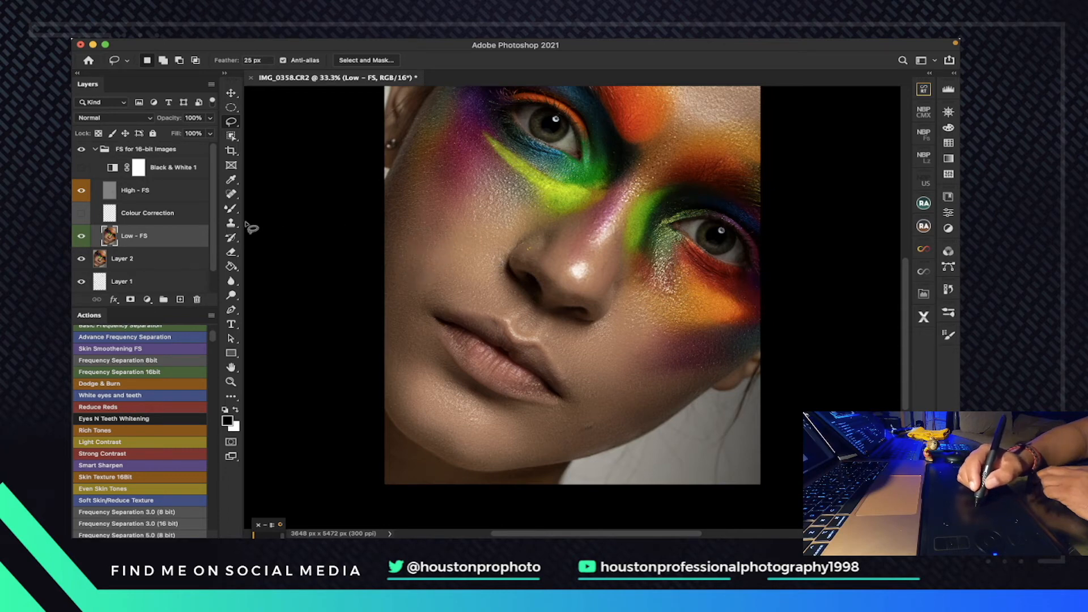
- Make the Colour Correction layer active and turn on its visibility
{"action": "left_click", "coordinate": [163, 213]}
{"action": "left_click", "coordinate": [80, 215]}
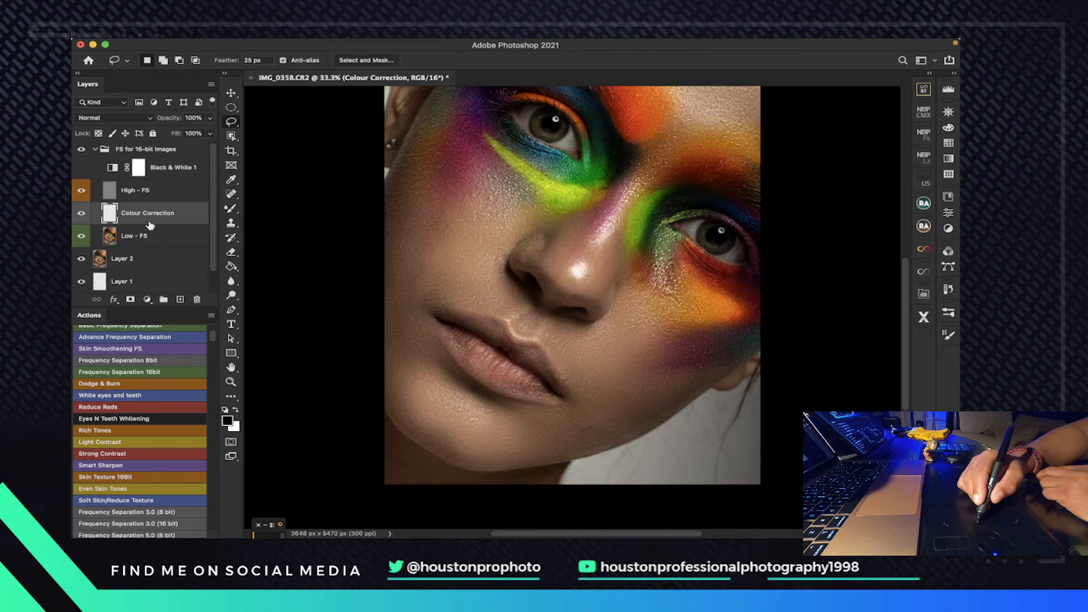
- Switch to the Brush tool with a skin tone sampled from the cheek as its colour and set the flow to 4%
{"action": "right_click", "coordinate": [237, 209]}
{"action": "left_click", "coordinate": [283, 205]}
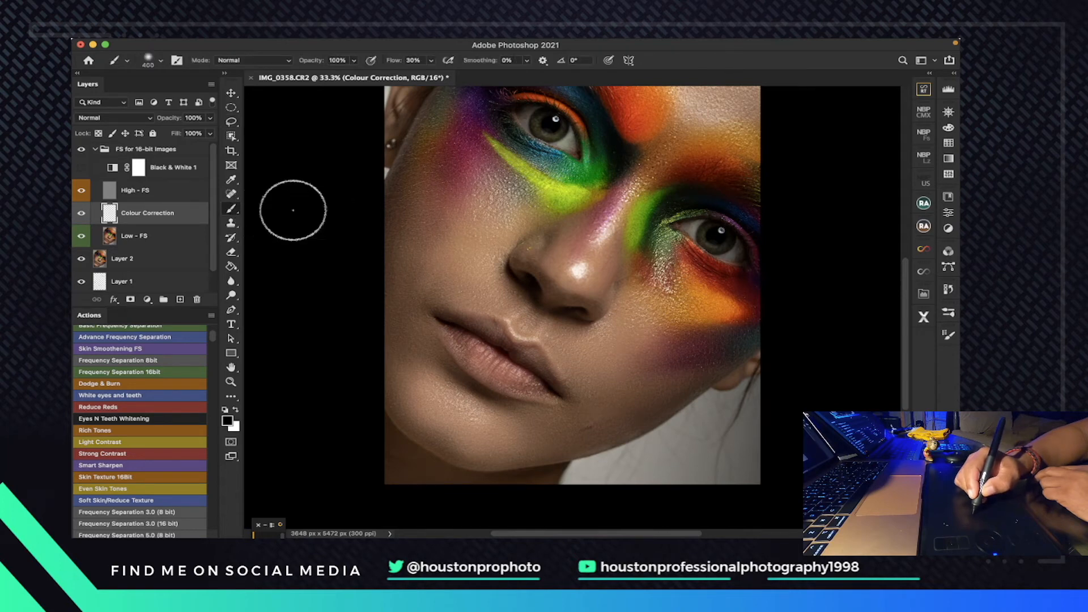
{"action": "left_click", "coordinate": [460, 258], "text": "alt"}
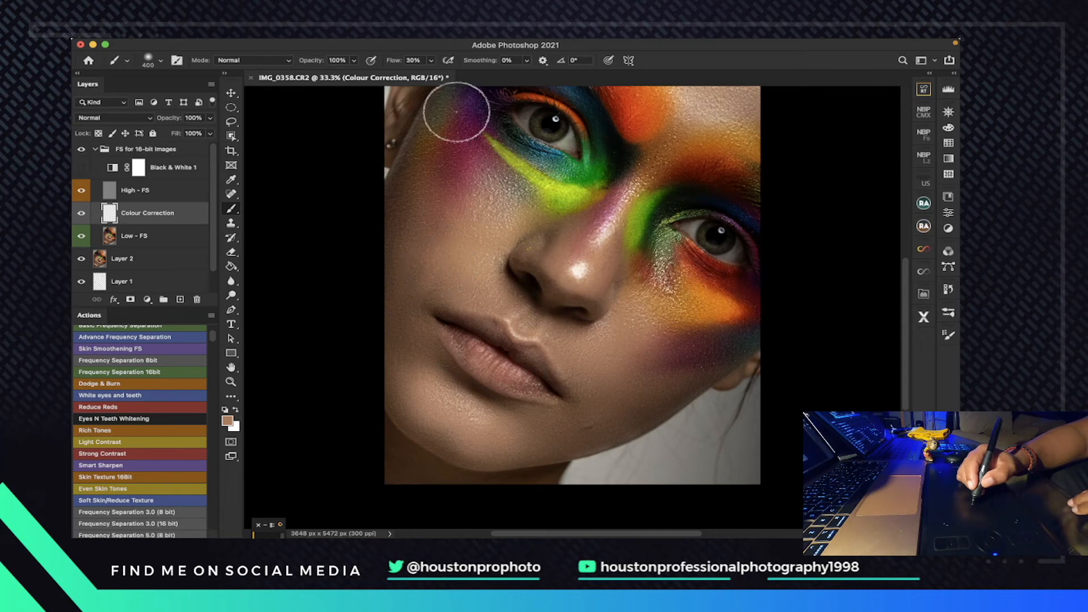
{"action": "left_click", "coordinate": [429, 61]}
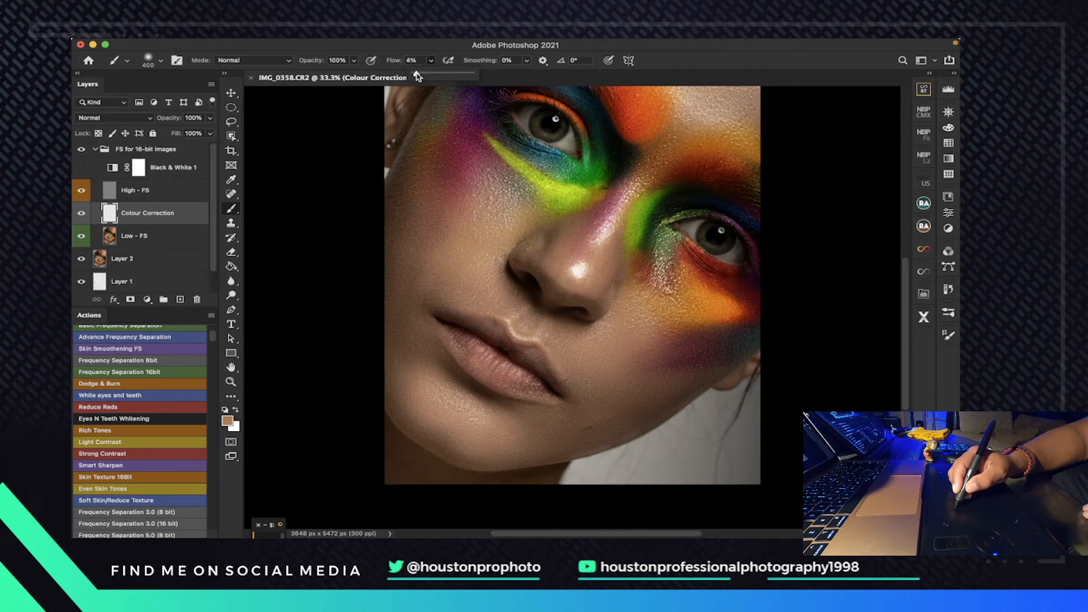
- Paint the sampled skin tone over the cheek beside the nose on Colour Correction, and sample a lighter tone from the forehead
{"action": "mouse_move", "coordinate": [437, 274]}
{"action": "left_mouse_down"}
{"action": "mouse_move", "coordinate": [426, 297]}
{"action": "mouse_move", "coordinate": [434, 289]}
{"action": "mouse_move", "coordinate": [422, 289]}
{"action": "mouse_move", "coordinate": [419, 263]}
{"action": "mouse_move", "coordinate": [438, 278]}
{"action": "mouse_move", "coordinate": [440, 245]}
{"action": "mouse_move", "coordinate": [445, 272]}
{"action": "left_mouse_up"}
{"action": "left_click_drag", "start_coordinate": [445, 271], "coordinate": [480, 251]}
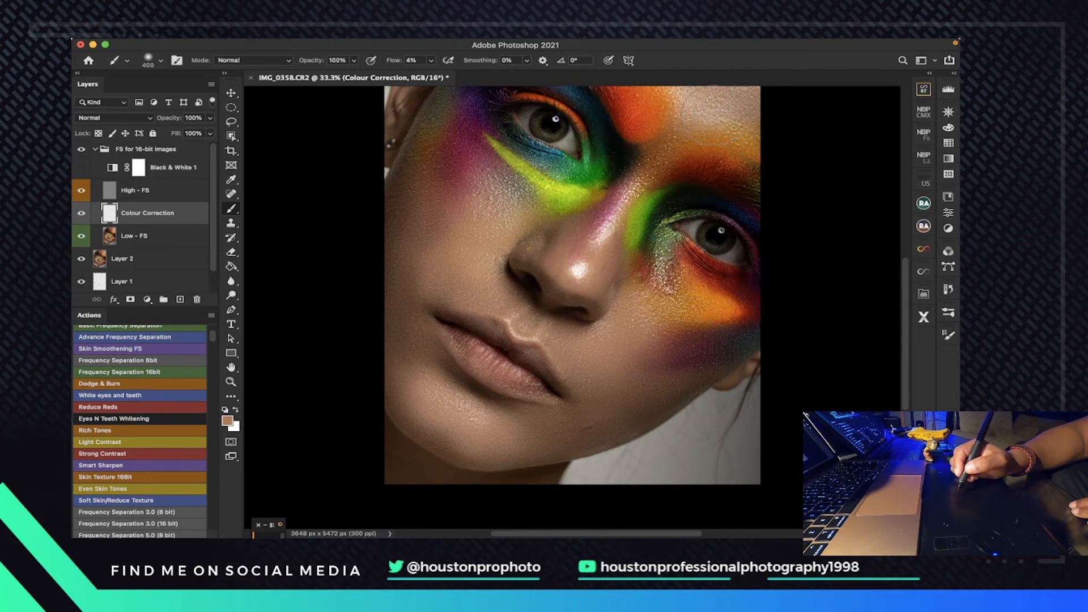
{"action": "left_click", "coordinate": [725, 103], "text": "alt"}
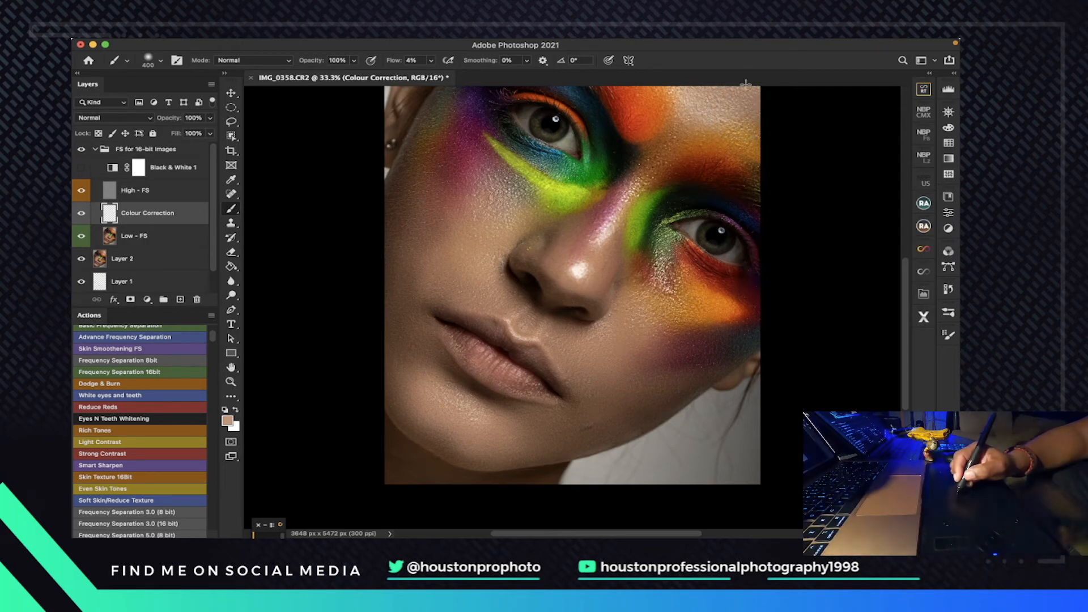
{"action": "left_click_drag", "start_coordinate": [720, 84], "coordinate": [764, 74]}
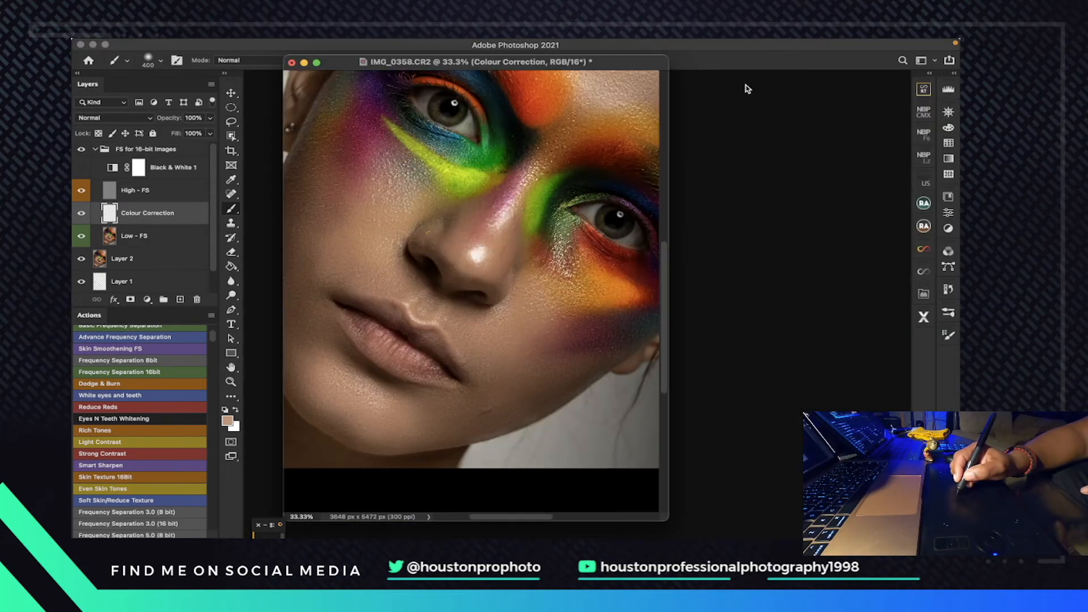
{"action": "left_click_drag", "start_coordinate": [626, 73], "coordinate": [683, 78]}
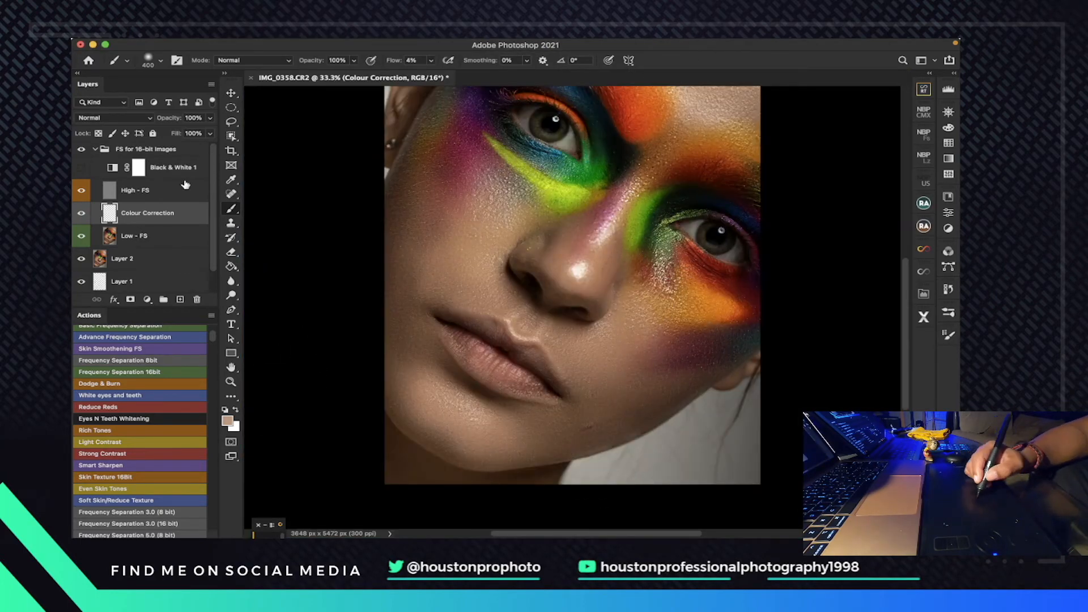
- Compare the retouched portrait with the original by isolating the Background layer and restoring all layers, twice
{"action": "scroll", "coordinate": [217, 189], "scroll_direction": "down", "scroll_amount": 1}
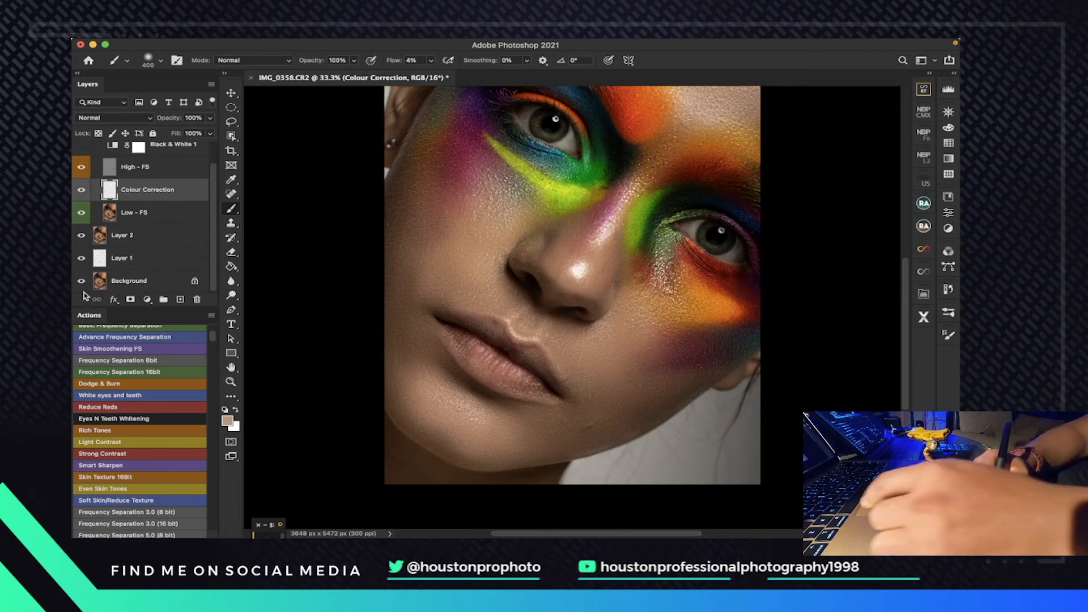
{"action": "left_click", "coordinate": [81, 282], "text": "alt"}
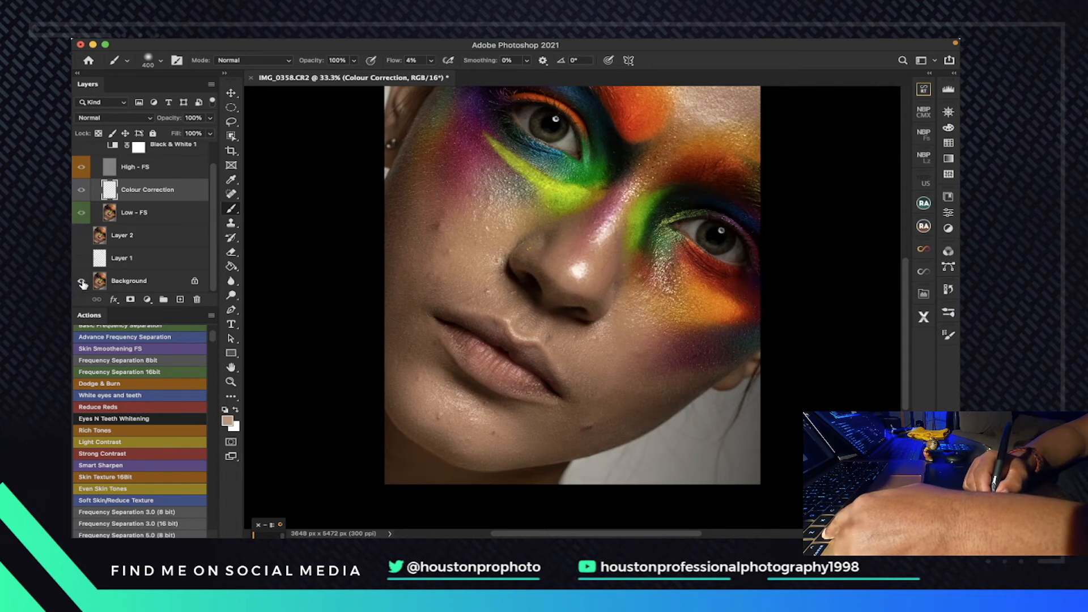
{"action": "left_click", "coordinate": [81, 282], "text": "alt"}
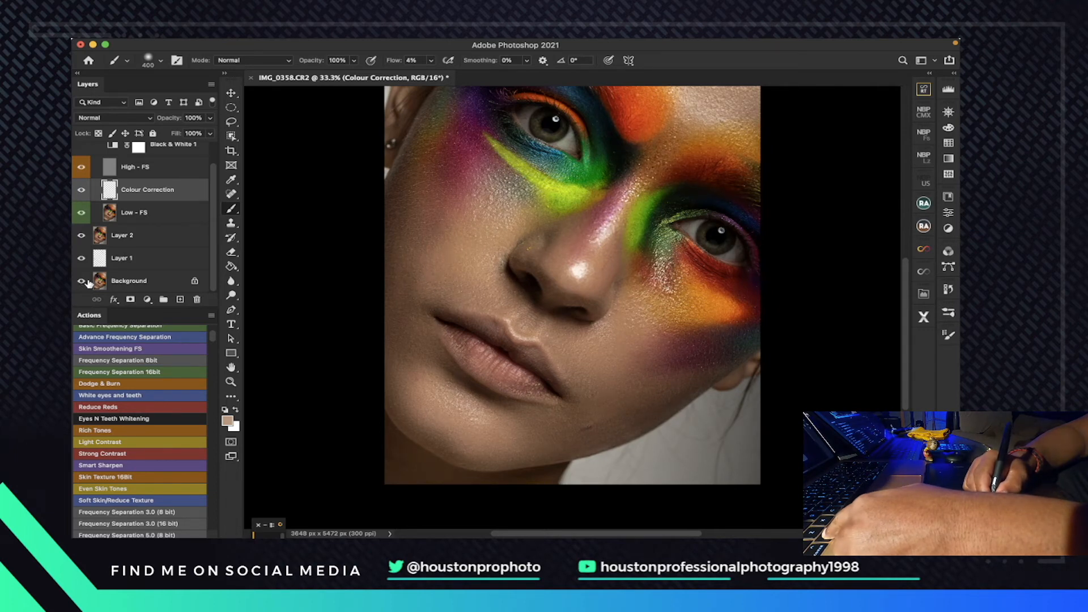
{"action": "left_click", "coordinate": [82, 282], "text": "alt"}
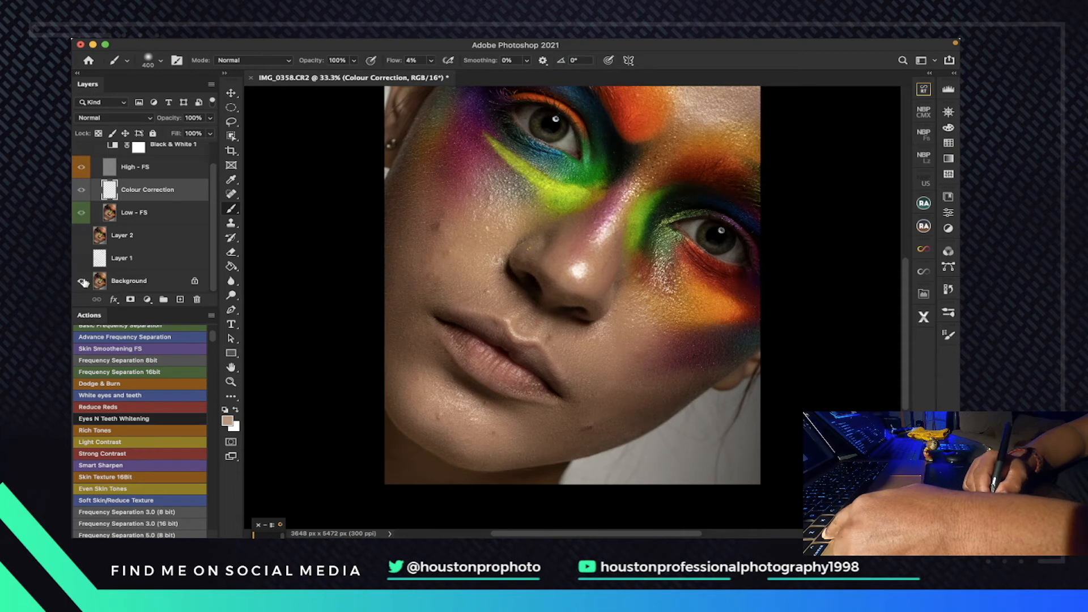
{"action": "left_click", "coordinate": [82, 281], "text": "alt"}
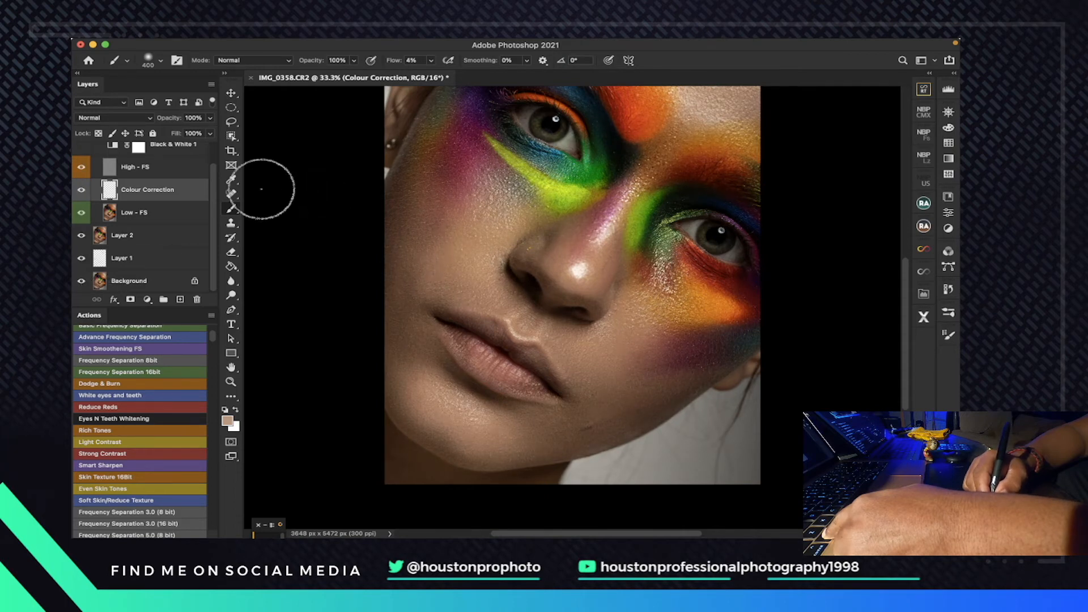
- Collapse the FS for 16-bit Images group and stamp all visible layers into a new layer above it
{"action": "left_click_drag", "start_coordinate": [214, 184], "coordinate": [209, 162]}
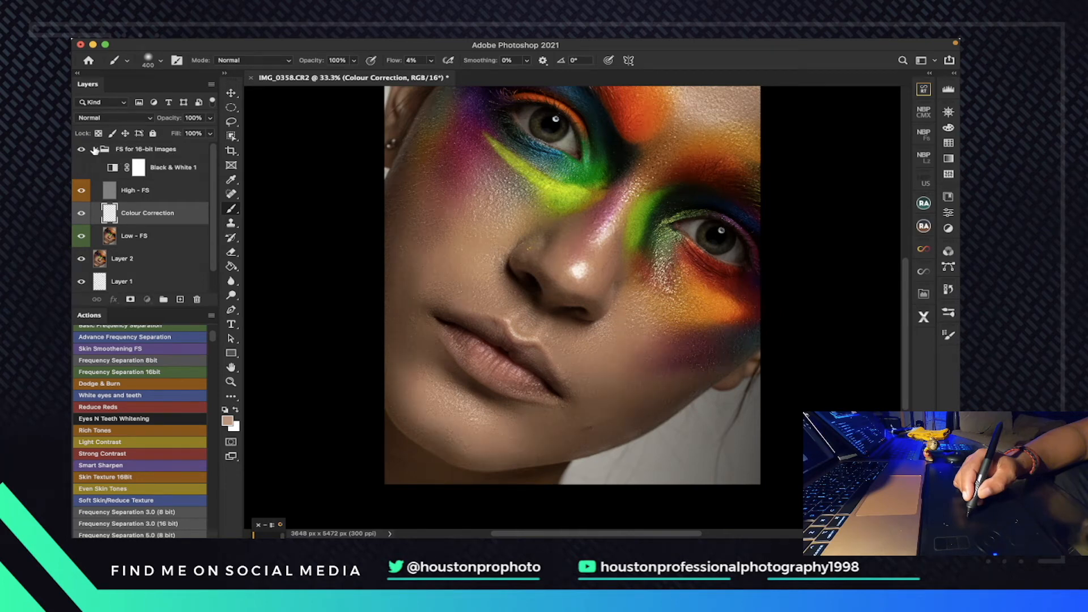
{"action": "left_click", "coordinate": [94, 149]}
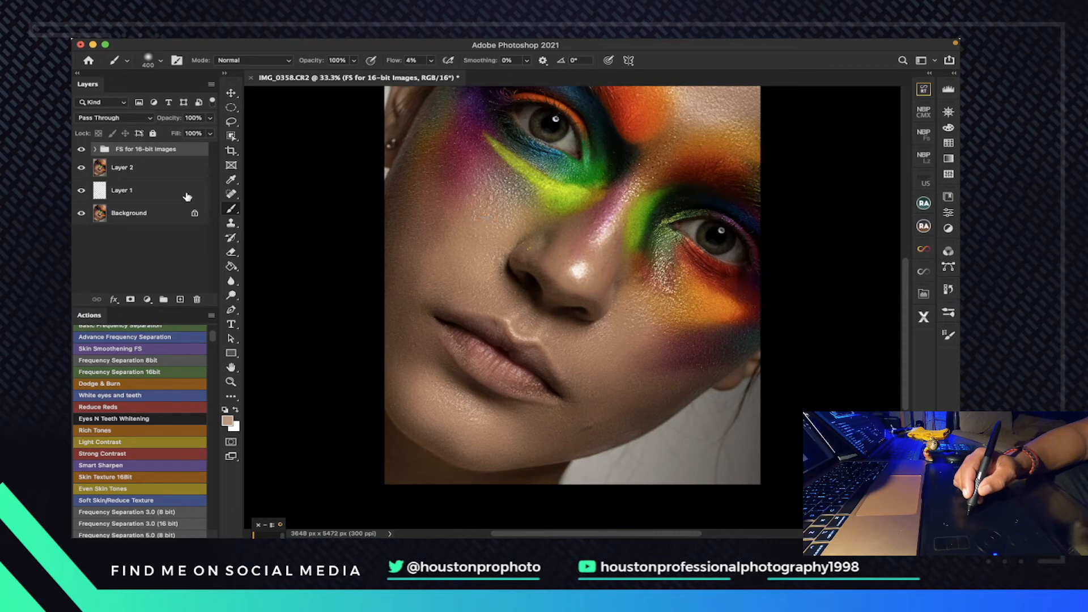
{"action": "key", "text": "super+alt+shift+e"}
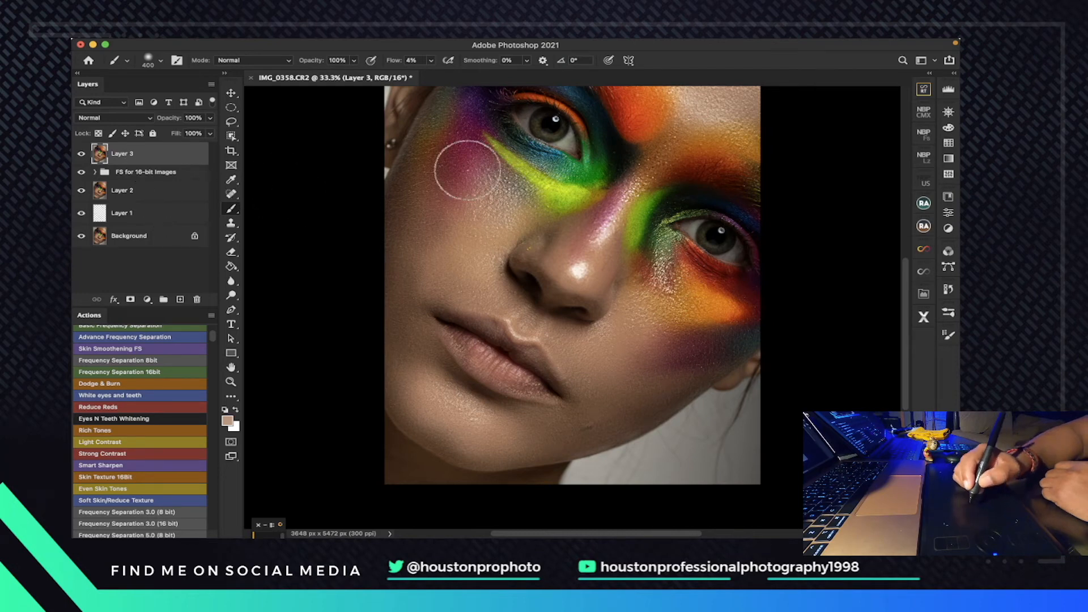
- Run the Enhance Eyes action on the stamped layer and dismiss its instruction message
{"action": "left_click", "coordinate": [232, 382]}
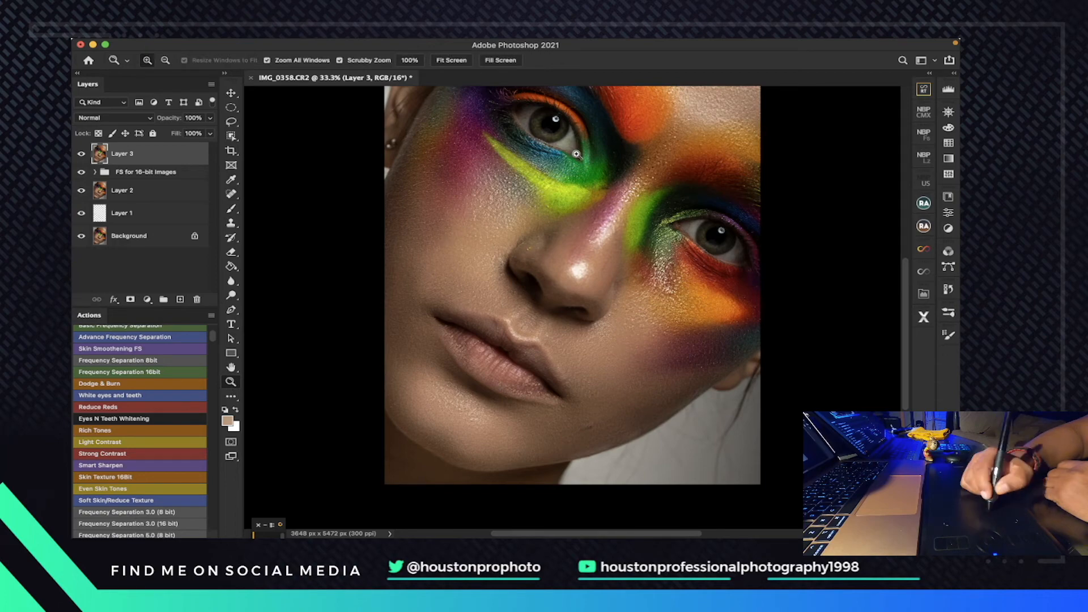
{"action": "left_click_drag", "start_coordinate": [598, 159], "coordinate": [646, 161]}
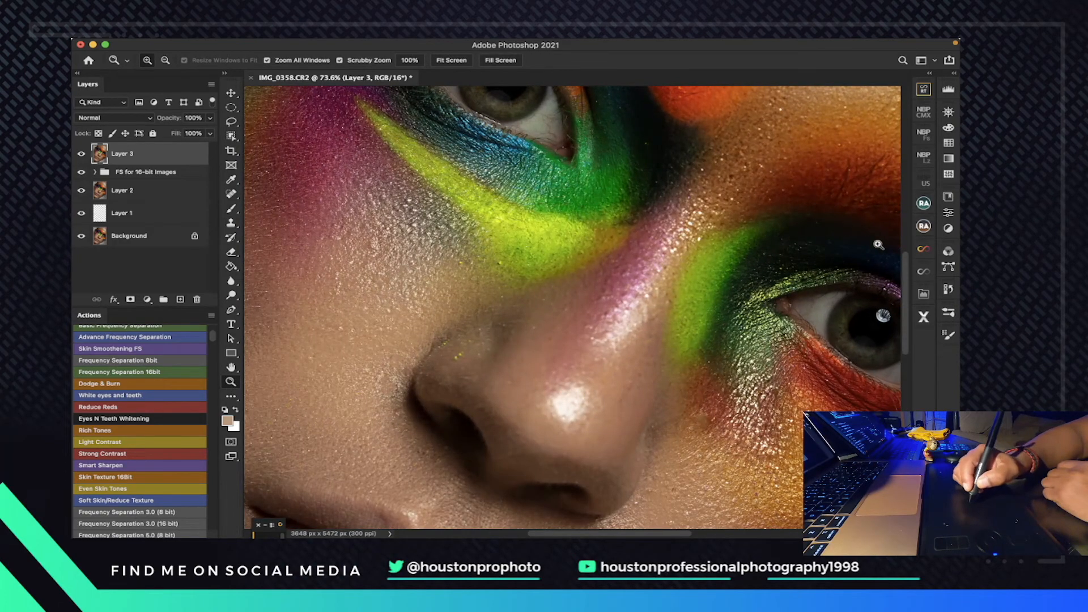
{"action": "scroll", "coordinate": [905, 271], "scroll_direction": "up", "scroll_amount": 5}
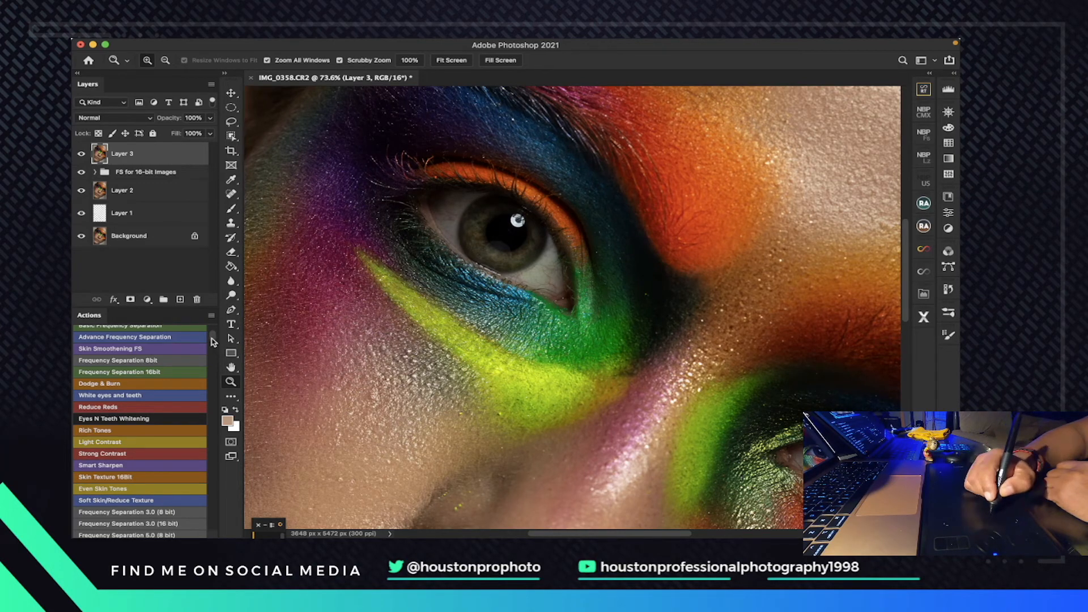
{"action": "scroll", "coordinate": [217, 341], "scroll_direction": "down", "scroll_amount": 4}
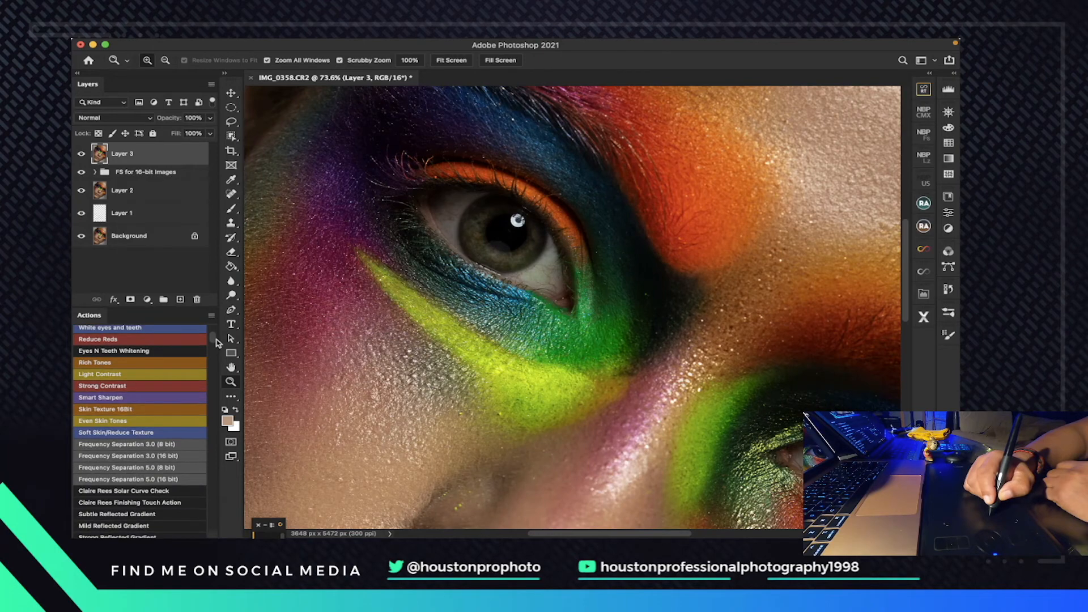
{"action": "scroll", "coordinate": [217, 342], "scroll_direction": "up", "scroll_amount": 1}
{"action": "scroll", "coordinate": [218, 343], "scroll_direction": "down", "scroll_amount": 10}
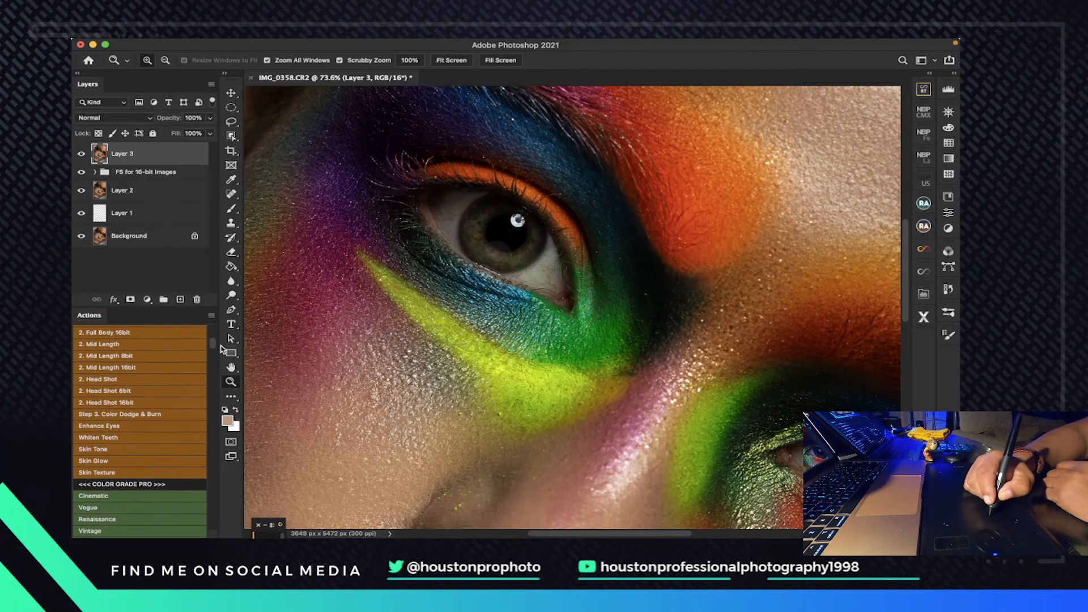
{"action": "scroll", "coordinate": [217, 351], "scroll_direction": "up", "scroll_amount": 1}
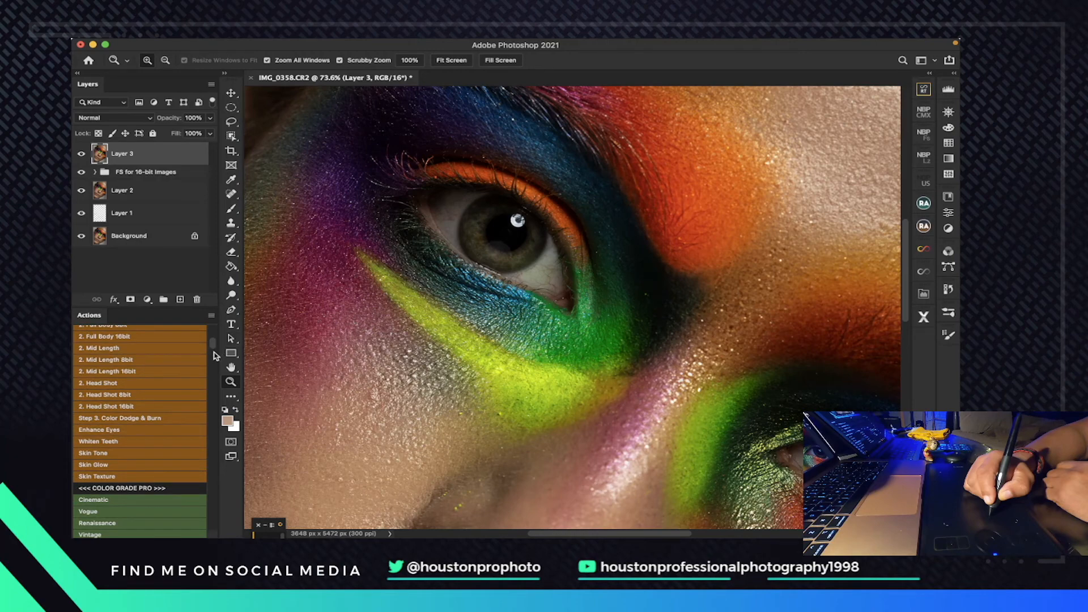
{"action": "left_click", "coordinate": [159, 420]}
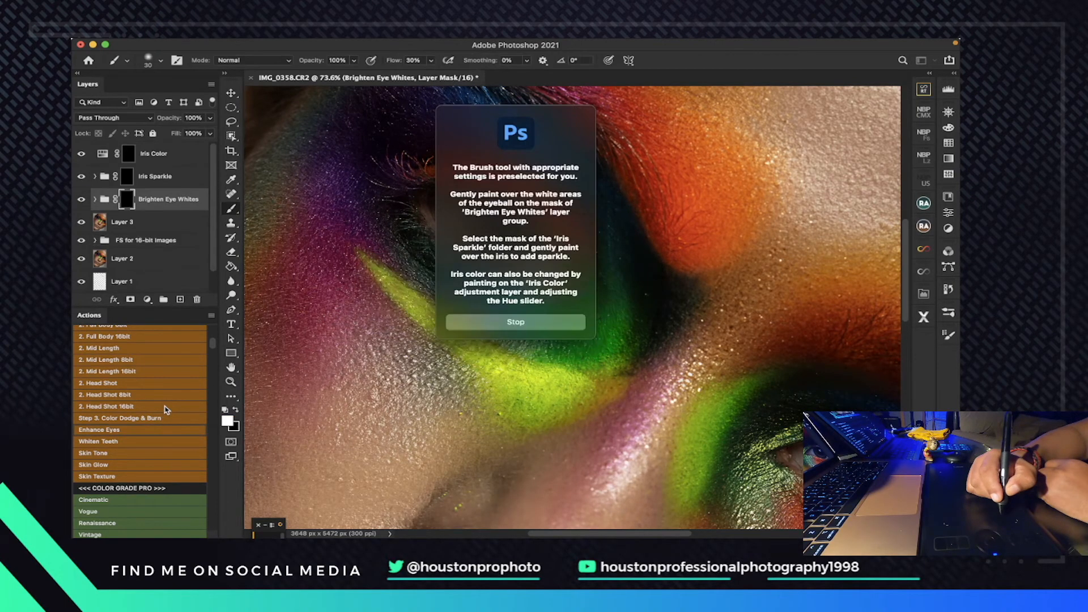
{"action": "left_click", "coordinate": [493, 323]}
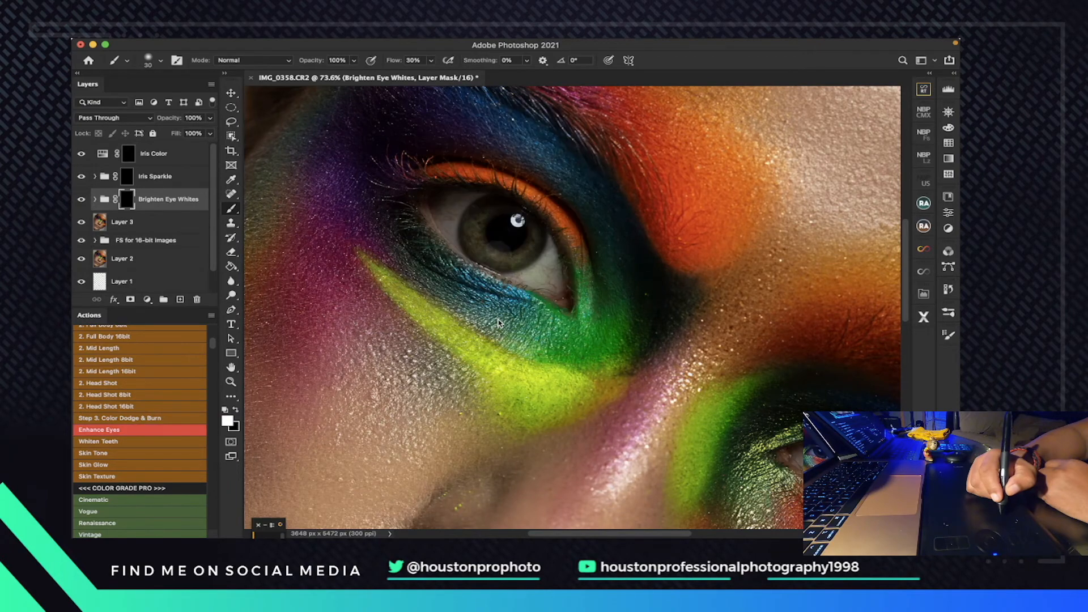
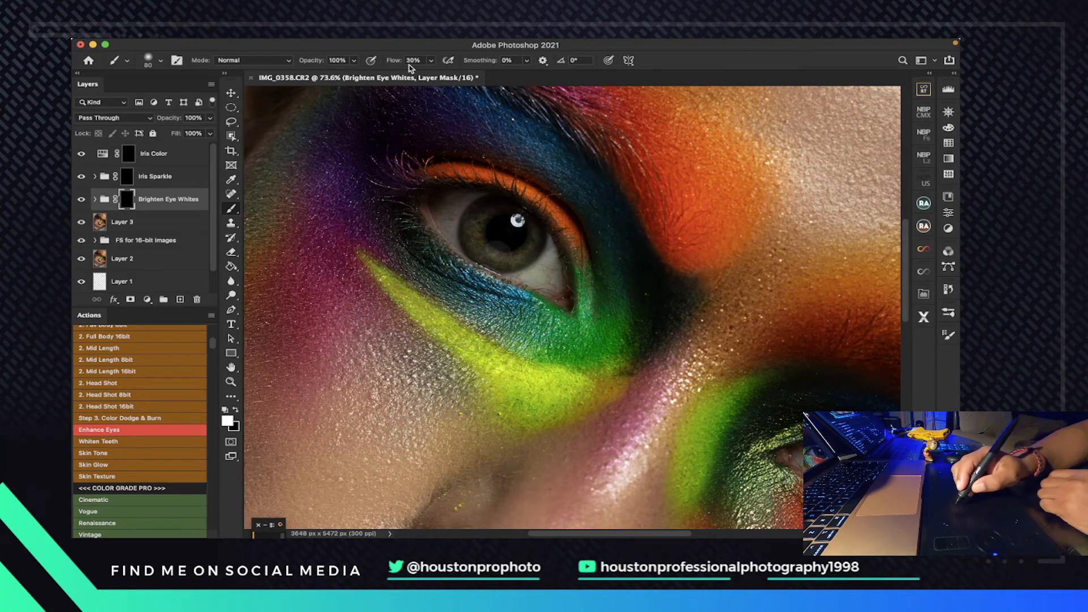
- Set the brush flow to 19% and paint over the white of the left-hand eye on the Brighten Eye Whites mask
{"action": "left_click", "coordinate": [432, 63]}
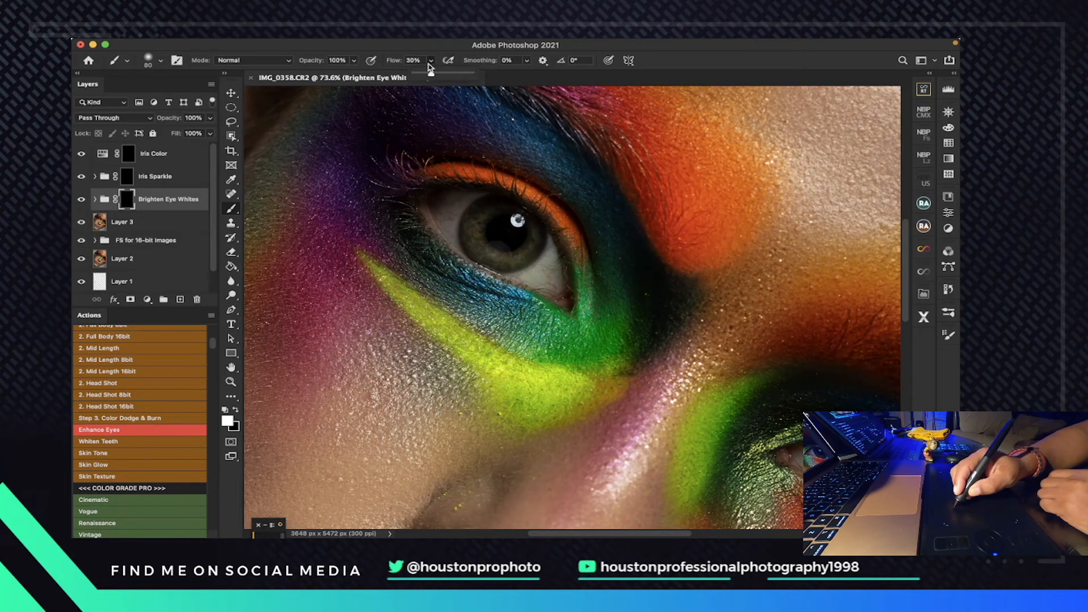
{"action": "left_click_drag", "start_coordinate": [430, 76], "coordinate": [428, 78]}
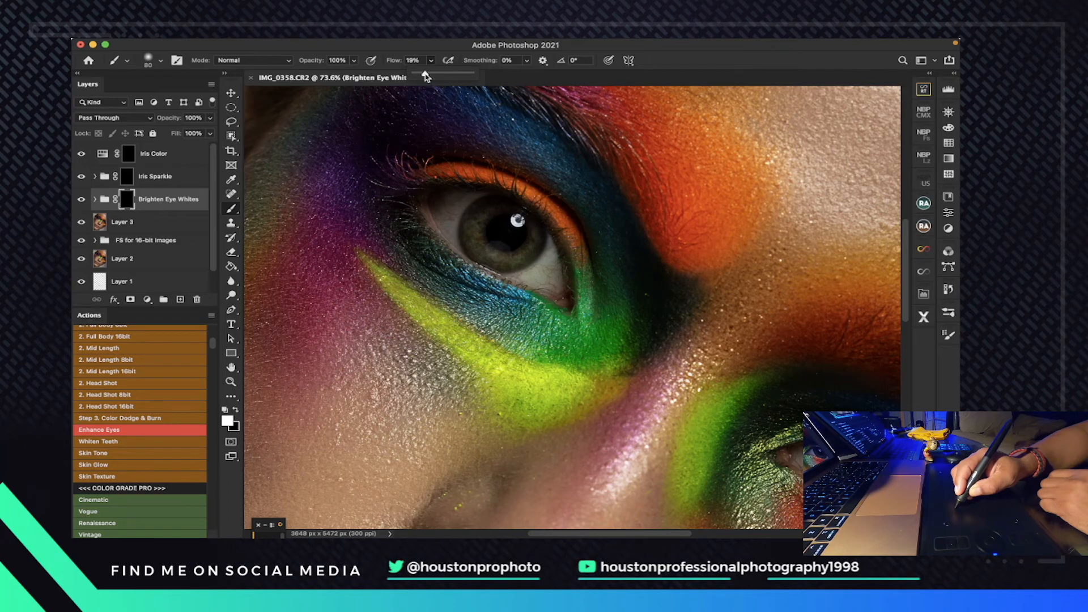
{"action": "mouse_move", "coordinate": [546, 271]}
{"action": "left_mouse_down"}
{"action": "mouse_move", "coordinate": [557, 261]}
{"action": "mouse_move", "coordinate": [555, 281]}
{"action": "mouse_move", "coordinate": [551, 252]}
{"action": "mouse_move", "coordinate": [526, 274]}
{"action": "mouse_move", "coordinate": [558, 280]}
{"action": "mouse_move", "coordinate": [549, 266]}
{"action": "mouse_move", "coordinate": [552, 289]}
{"action": "mouse_move", "coordinate": [516, 278]}
{"action": "mouse_move", "coordinate": [556, 265]}
{"action": "mouse_move", "coordinate": [550, 255]}
{"action": "mouse_move", "coordinate": [557, 276]}
{"action": "mouse_move", "coordinate": [530, 280]}
{"action": "left_mouse_up"}
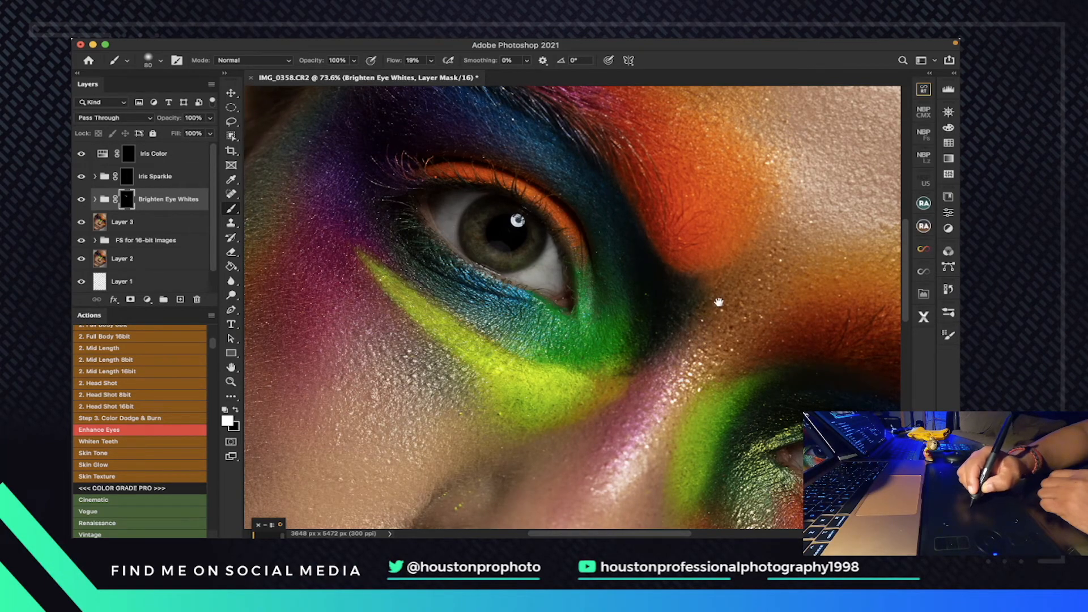
- Paint over the white of the right-hand eye on both sides of its iris on the Brighten Eye Whites mask
{"action": "mouse_move", "coordinate": [762, 298]}
{"action": "left_mouse_down"}
{"action": "mouse_move", "coordinate": [584, 218]}
{"action": "mouse_move", "coordinate": [596, 177]}
{"action": "mouse_move", "coordinate": [632, 178]}
{"action": "left_mouse_up"}
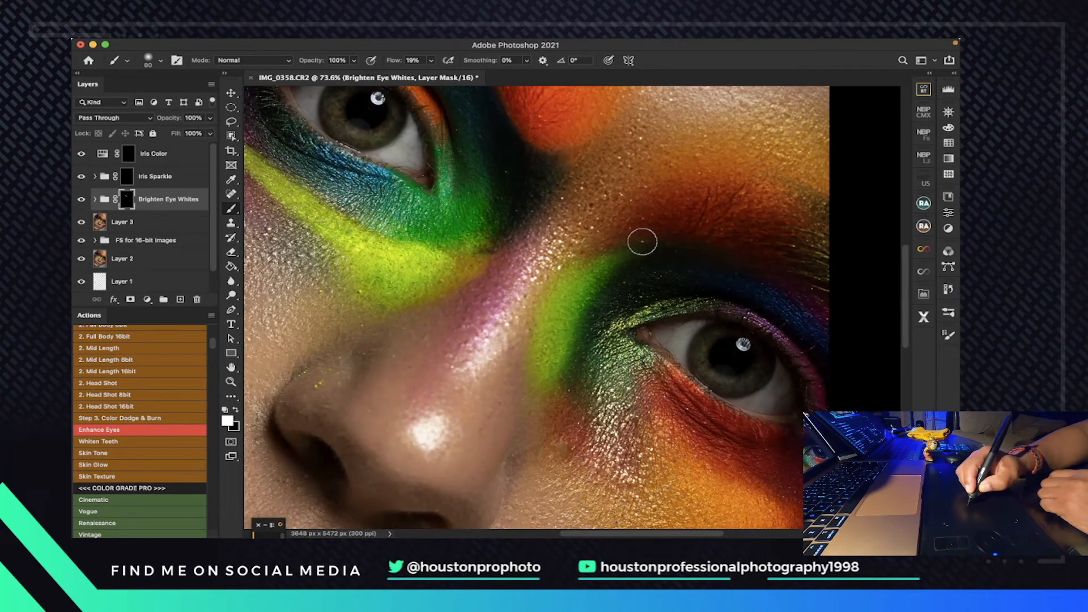
{"action": "mouse_move", "coordinate": [684, 334]}
{"action": "left_mouse_down"}
{"action": "mouse_move", "coordinate": [669, 333]}
{"action": "mouse_move", "coordinate": [682, 343]}
{"action": "mouse_move", "coordinate": [674, 333]}
{"action": "mouse_move", "coordinate": [670, 345]}
{"action": "mouse_move", "coordinate": [661, 333]}
{"action": "mouse_move", "coordinate": [672, 342]}
{"action": "mouse_move", "coordinate": [663, 350]}
{"action": "mouse_move", "coordinate": [672, 334]}
{"action": "mouse_move", "coordinate": [659, 339]}
{"action": "left_mouse_up"}
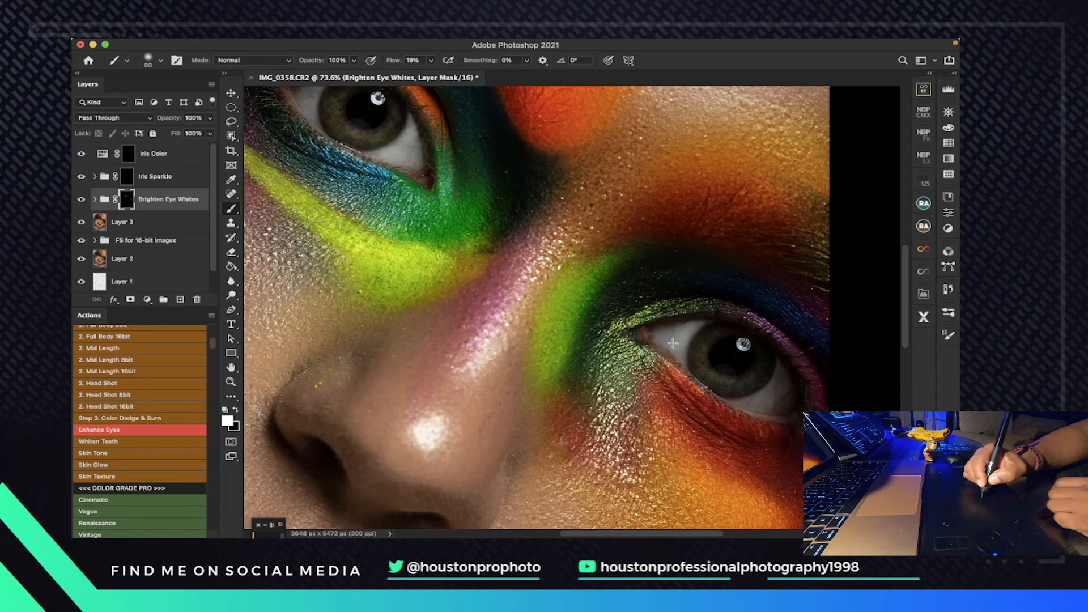
{"action": "mouse_move", "coordinate": [784, 407]}
{"action": "left_mouse_down"}
{"action": "mouse_move", "coordinate": [788, 369]}
{"action": "mouse_move", "coordinate": [757, 402]}
{"action": "mouse_move", "coordinate": [783, 372]}
{"action": "left_mouse_up"}
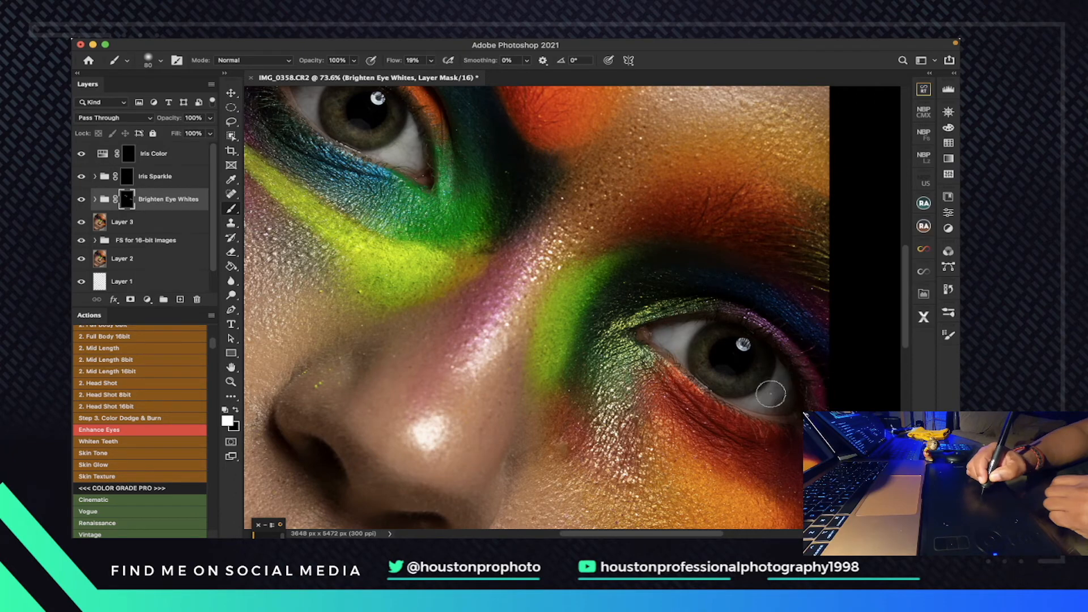
{"action": "mouse_move", "coordinate": [773, 398]}
{"action": "left_mouse_down"}
{"action": "mouse_move", "coordinate": [744, 402]}
{"action": "mouse_move", "coordinate": [776, 397]}
{"action": "mouse_move", "coordinate": [781, 374]}
{"action": "mouse_move", "coordinate": [772, 387]}
{"action": "mouse_move", "coordinate": [780, 375]}
{"action": "mouse_move", "coordinate": [782, 386]}
{"action": "mouse_move", "coordinate": [753, 405]}
{"action": "left_mouse_up"}
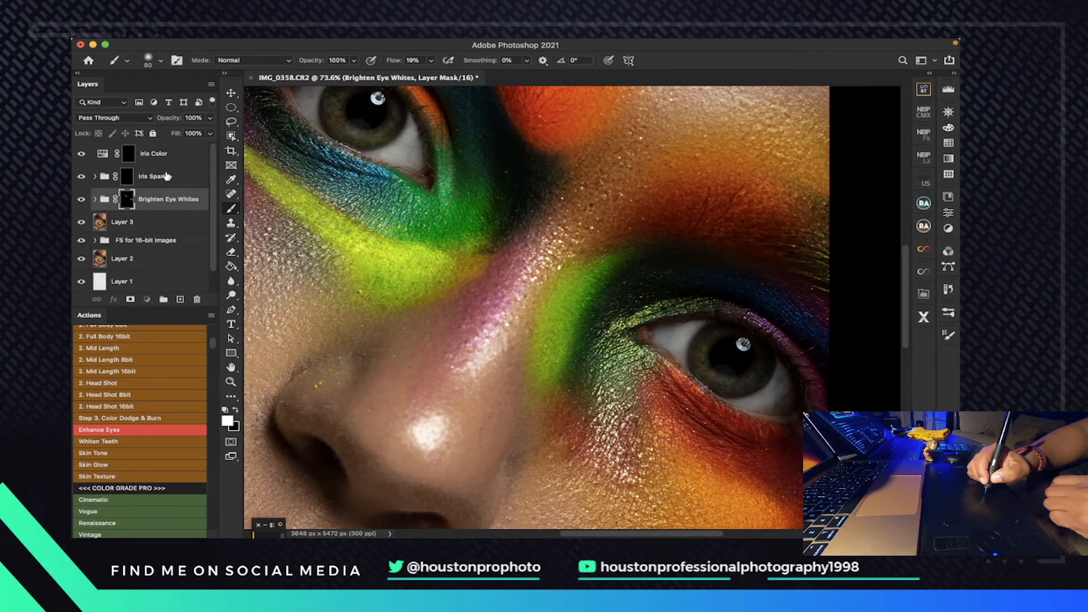
- Paint in white over the irises of both eyes on the Iris Sparkle group's mask
{"action": "left_click", "coordinate": [166, 176]}
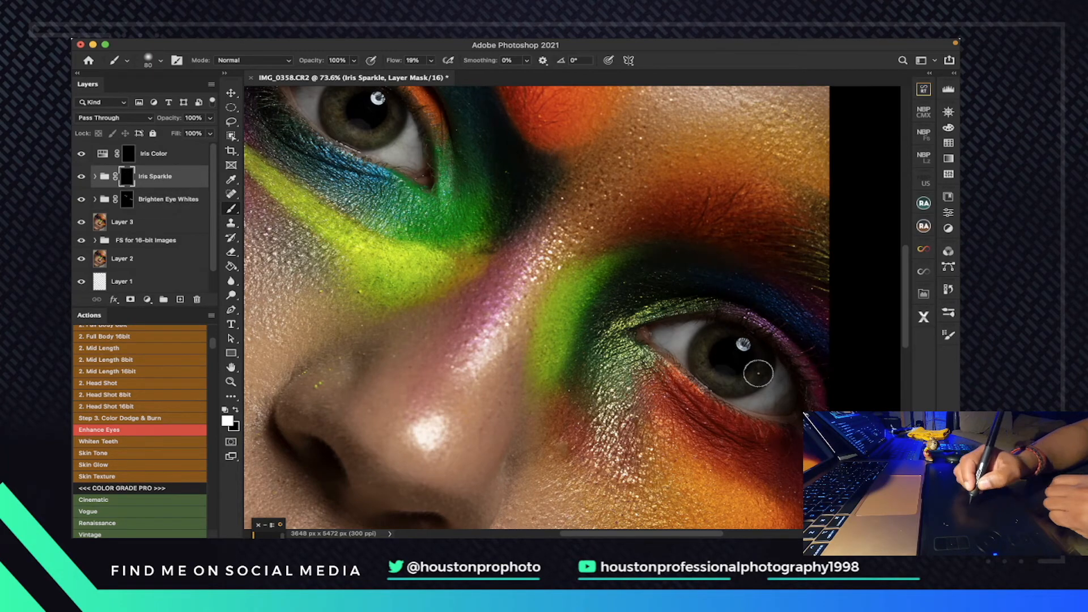
{"action": "mouse_move", "coordinate": [766, 367]}
{"action": "left_mouse_down"}
{"action": "mouse_move", "coordinate": [725, 386]}
{"action": "mouse_move", "coordinate": [705, 367]}
{"action": "mouse_move", "coordinate": [765, 364]}
{"action": "mouse_move", "coordinate": [700, 378]}
{"action": "mouse_move", "coordinate": [765, 370]}
{"action": "left_mouse_up"}
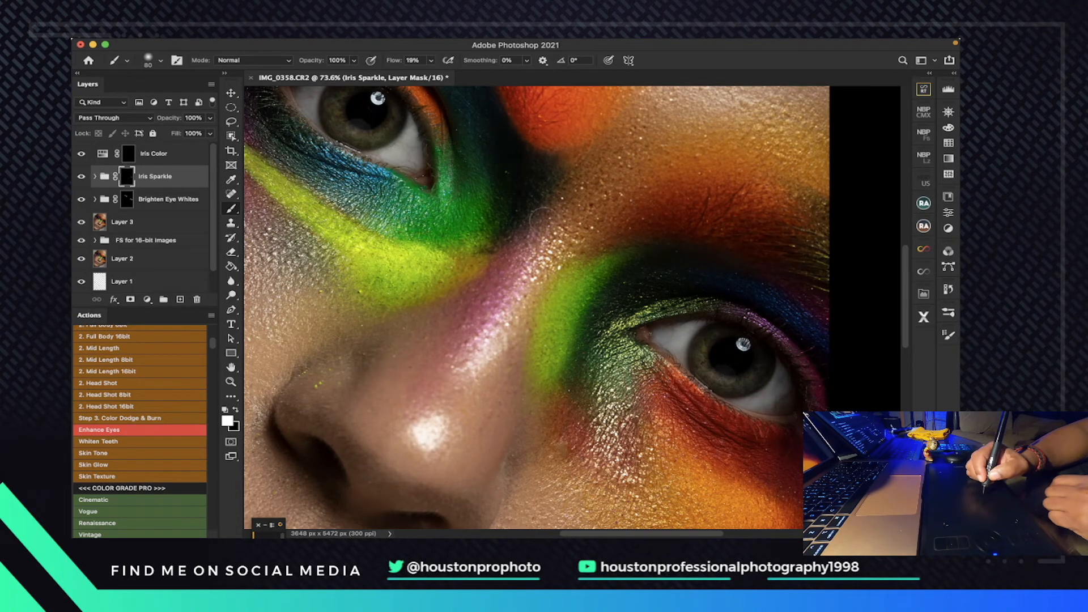
{"action": "left_click_drag", "start_coordinate": [569, 251], "coordinate": [734, 378]}
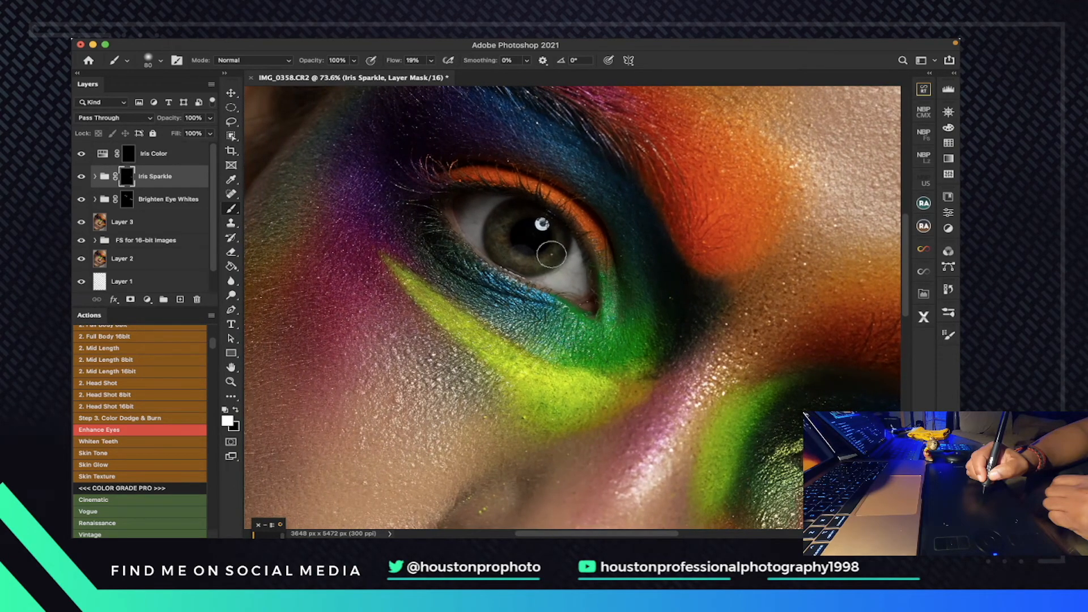
{"action": "mouse_move", "coordinate": [559, 240]}
{"action": "left_mouse_down"}
{"action": "mouse_move", "coordinate": [523, 268]}
{"action": "mouse_move", "coordinate": [497, 245]}
{"action": "mouse_move", "coordinate": [507, 211]}
{"action": "left_mouse_up"}
{"action": "left_click_drag", "start_coordinate": [569, 234], "coordinate": [494, 251]}
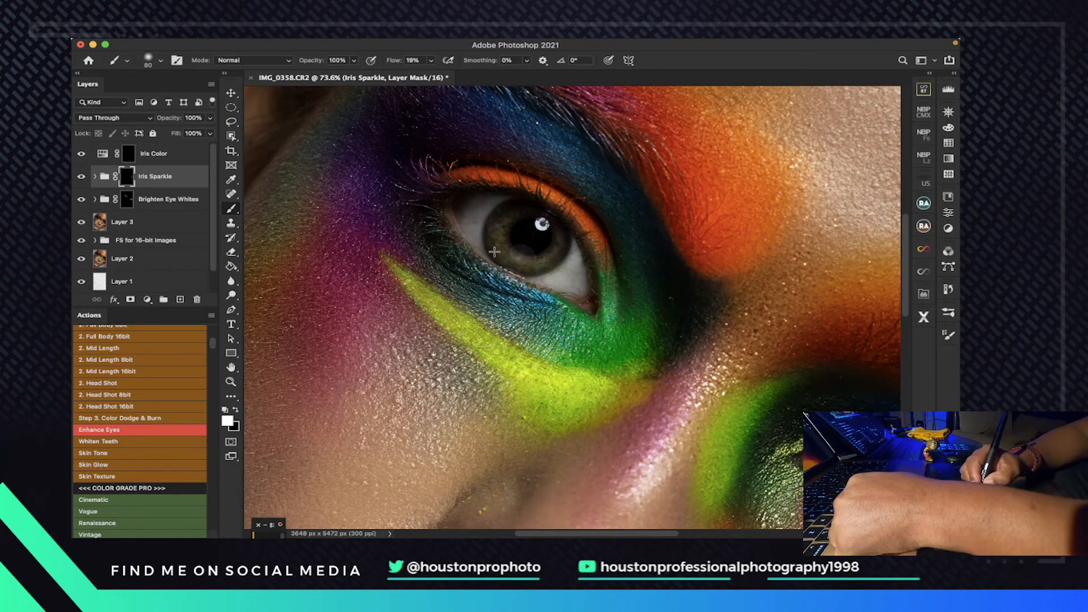
{"action": "mouse_move", "coordinate": [502, 213]}
{"action": "left_mouse_down"}
{"action": "mouse_move", "coordinate": [501, 259]}
{"action": "mouse_move", "coordinate": [562, 252]}
{"action": "mouse_move", "coordinate": [501, 231]}
{"action": "mouse_move", "coordinate": [560, 234]}
{"action": "left_mouse_up"}
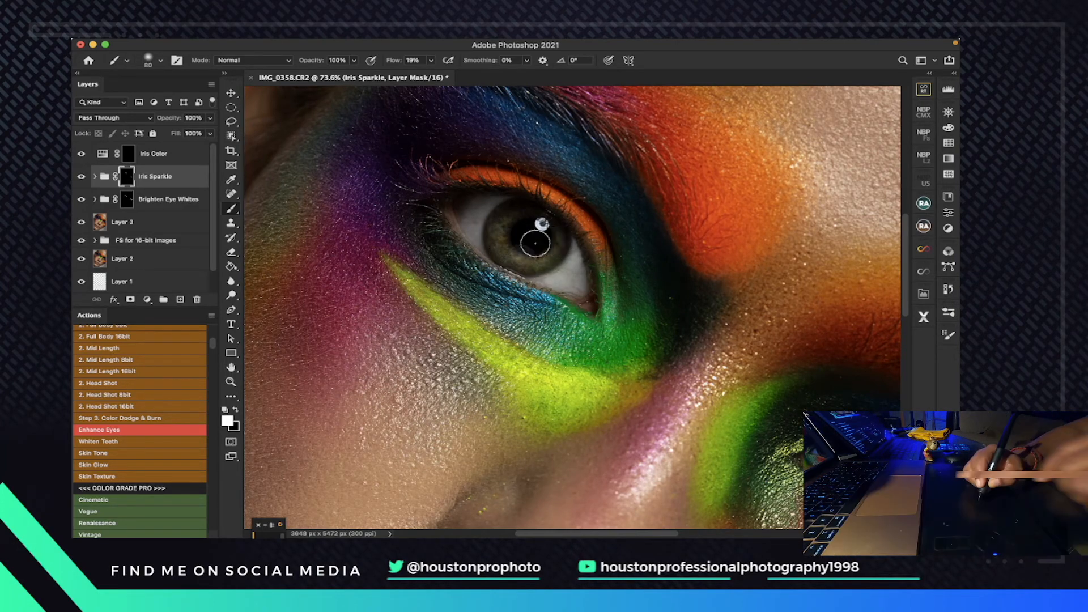
- Group the Iris Color, Iris Sparkle and Brighten Eye Whites layers together
{"action": "left_click", "coordinate": [170, 153]}
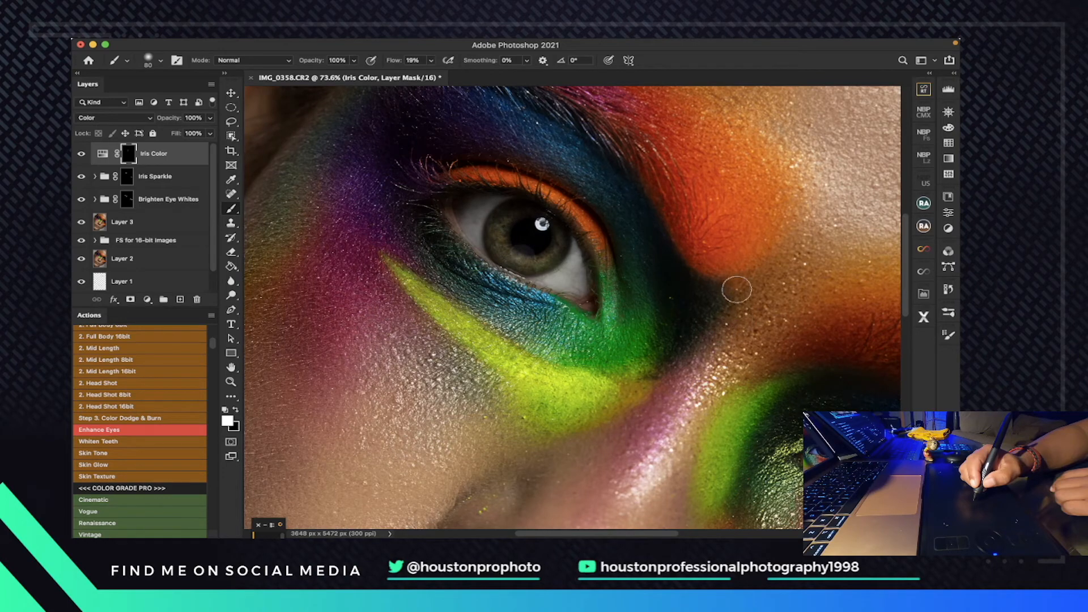
{"action": "left_click_drag", "start_coordinate": [592, 203], "coordinate": [558, 182]}
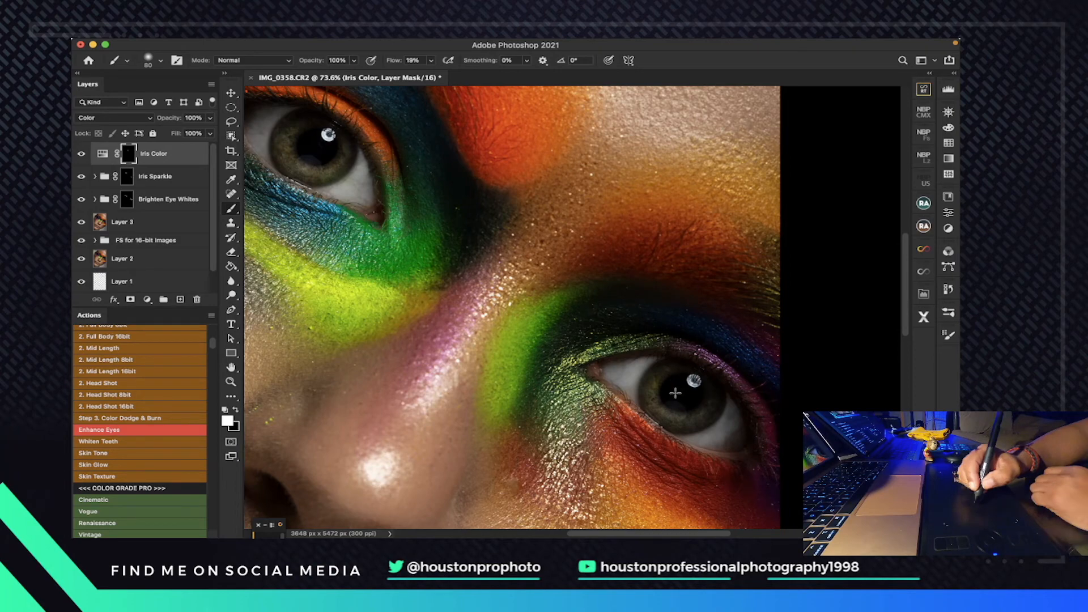
{"action": "left_click", "coordinate": [182, 201]}
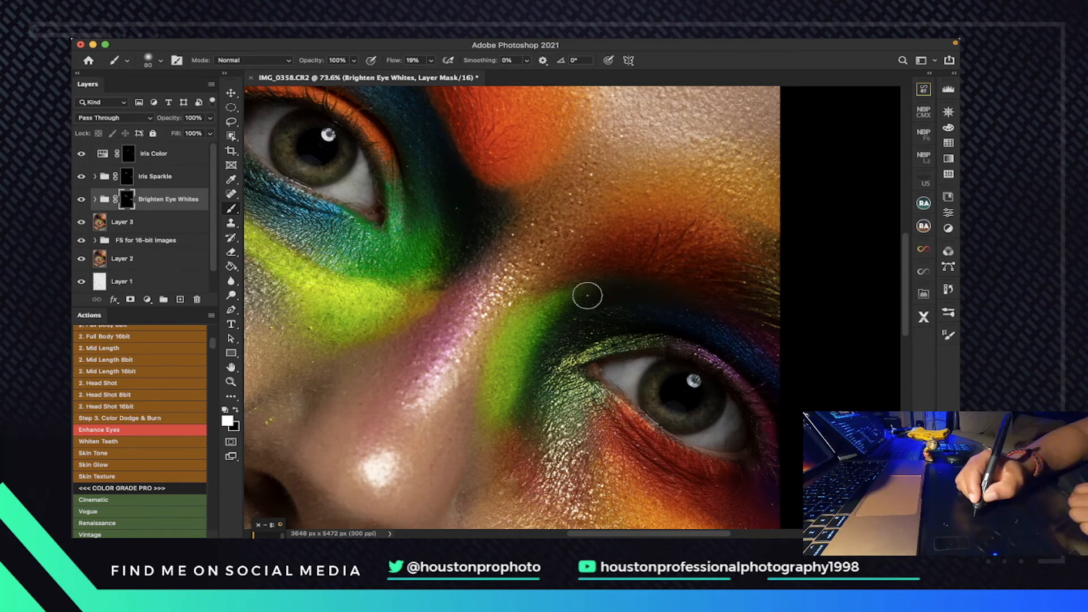
{"action": "scroll", "coordinate": [589, 300], "scroll_direction": "down", "scroll_amount": 4}
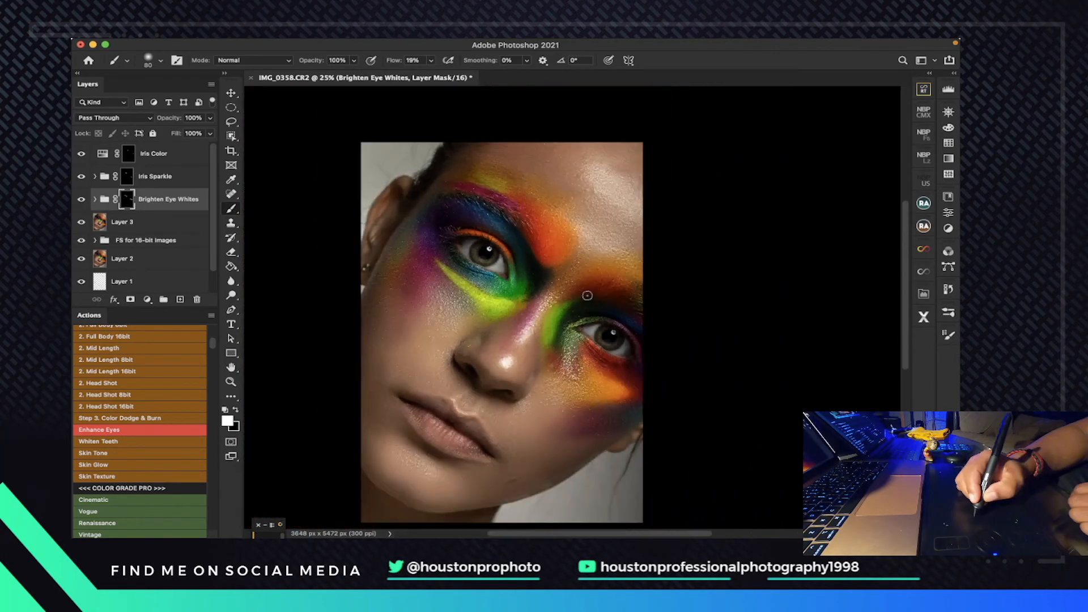
{"action": "scroll", "coordinate": [587, 296], "scroll_direction": "down", "scroll_amount": 3}
{"action": "scroll", "coordinate": [587, 295], "scroll_direction": "left", "scroll_amount": 2}
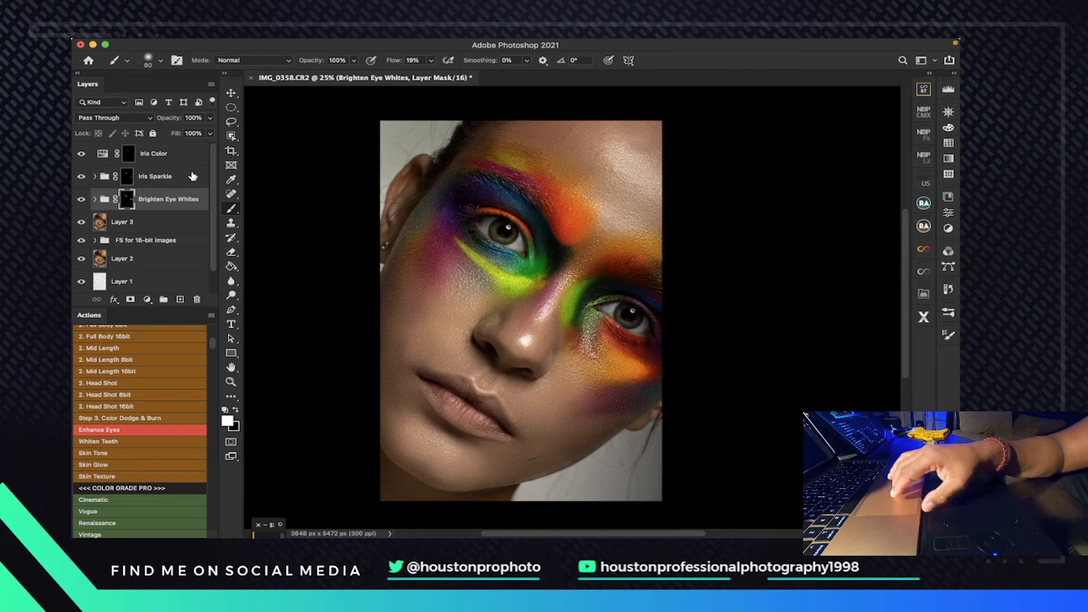
{"action": "scroll", "coordinate": [213, 161], "scroll_direction": "down", "scroll_amount": 1}
{"action": "scroll", "coordinate": [211, 150], "scroll_direction": "up", "scroll_amount": 1}
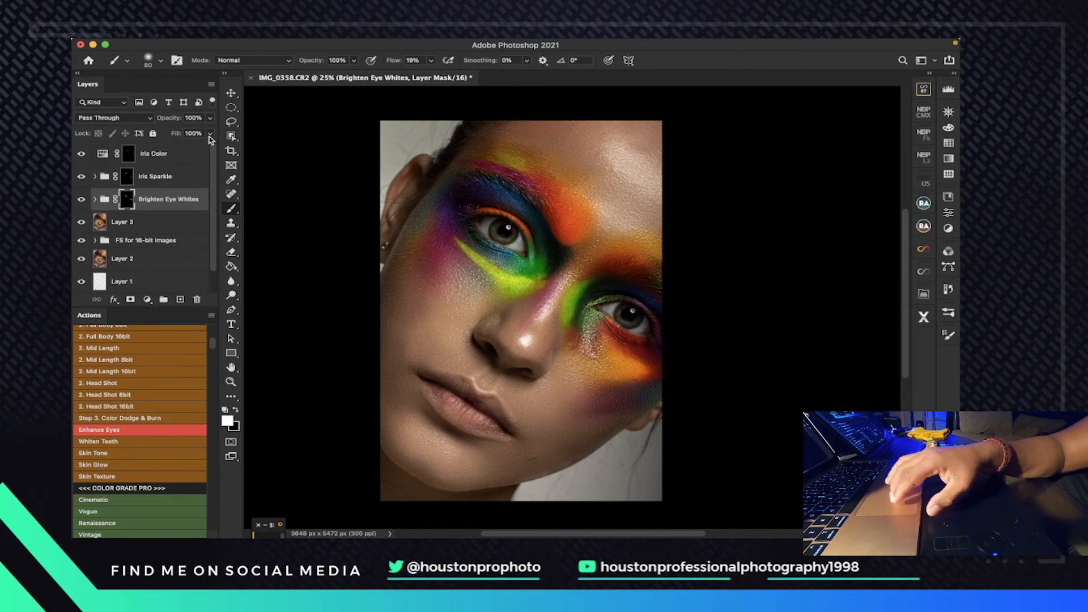
{"action": "left_click", "coordinate": [173, 154], "text": "shift"}
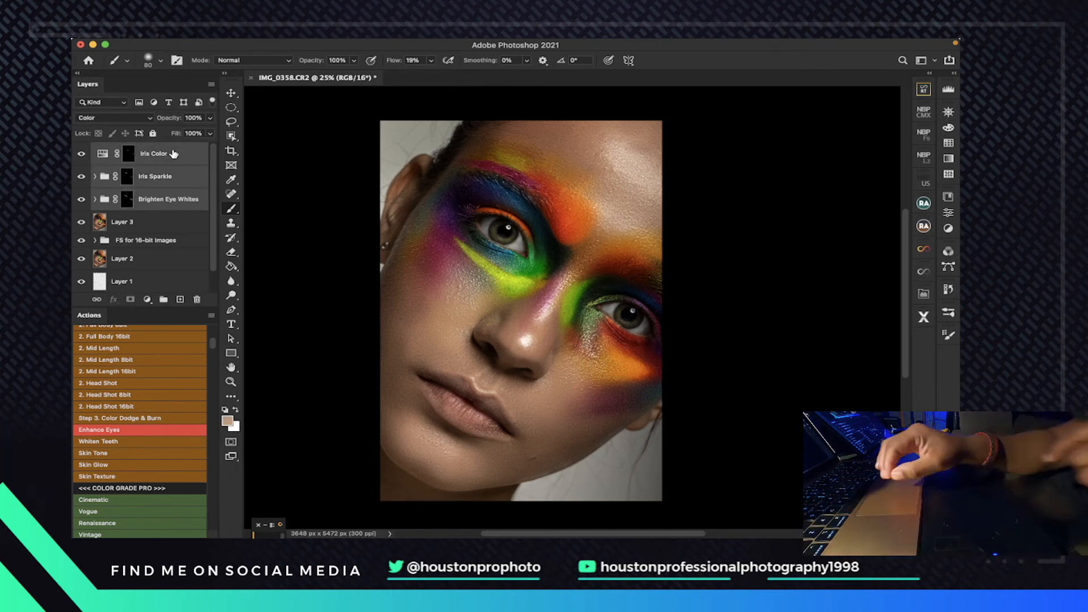
{"action": "key", "text": "super+g"}
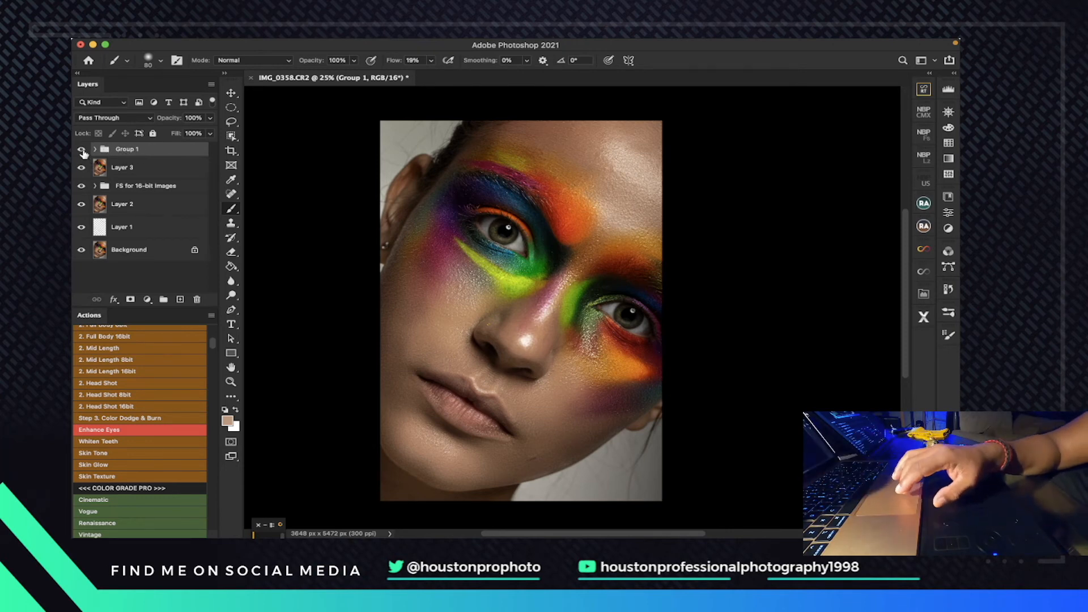
- Compare the portrait with and without the grouped eye enhancements, both at full-face view and closer on the eyes
{"action": "left_click", "coordinate": [81, 150]}
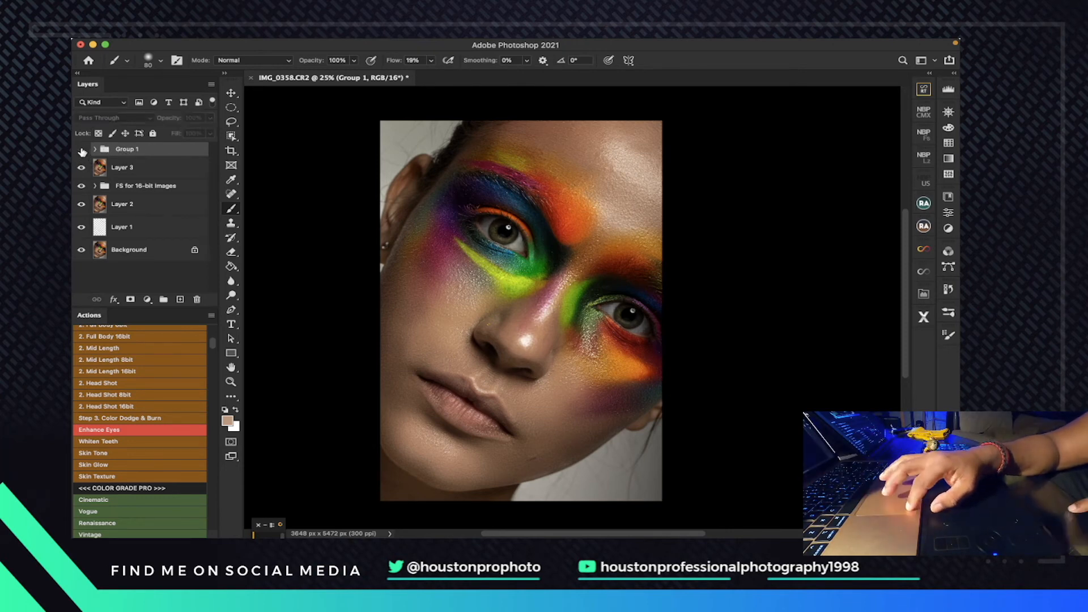
{"action": "left_click", "coordinate": [81, 150]}
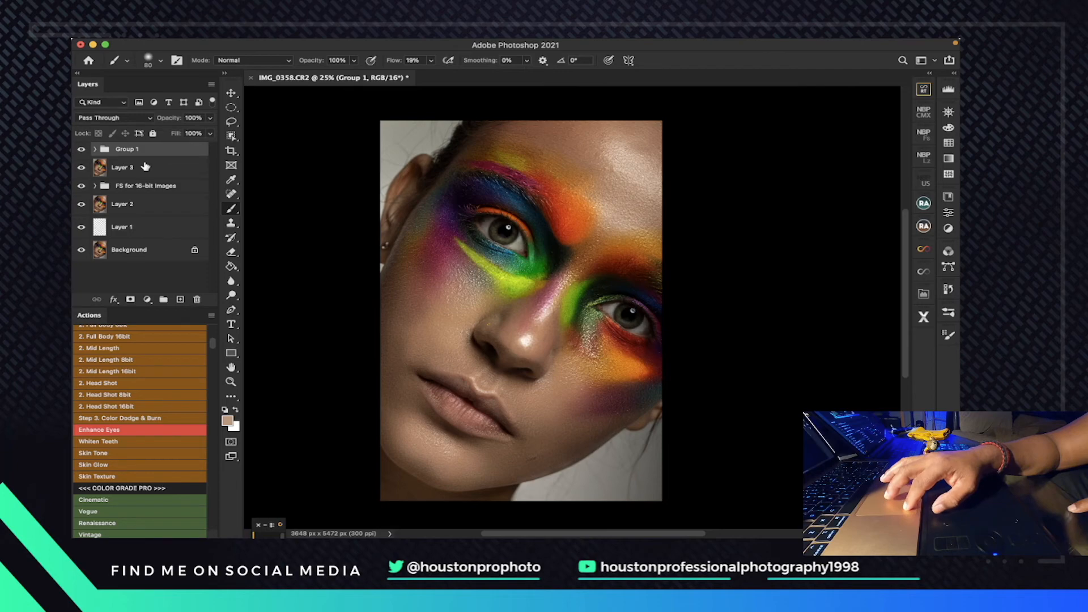
{"action": "left_click", "coordinate": [231, 382]}
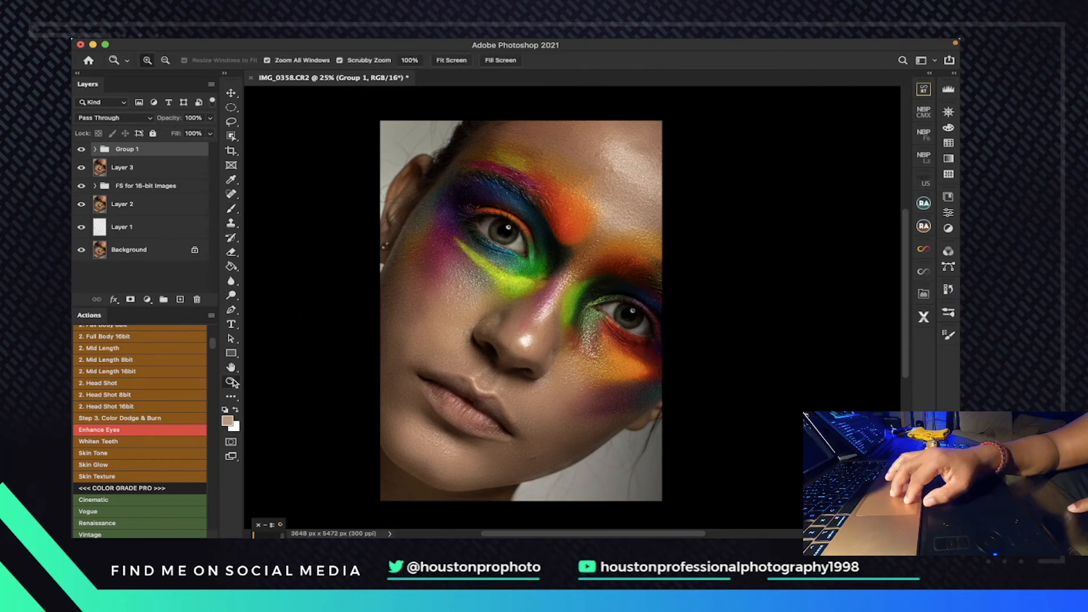
{"action": "left_click", "coordinate": [503, 298]}
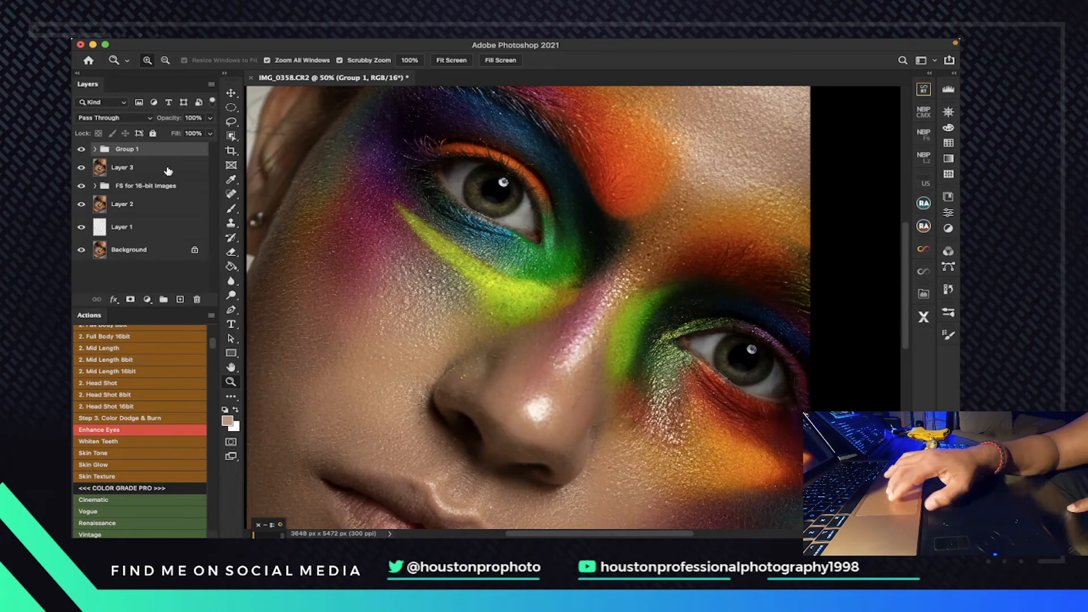
{"action": "left_click", "coordinate": [82, 150]}
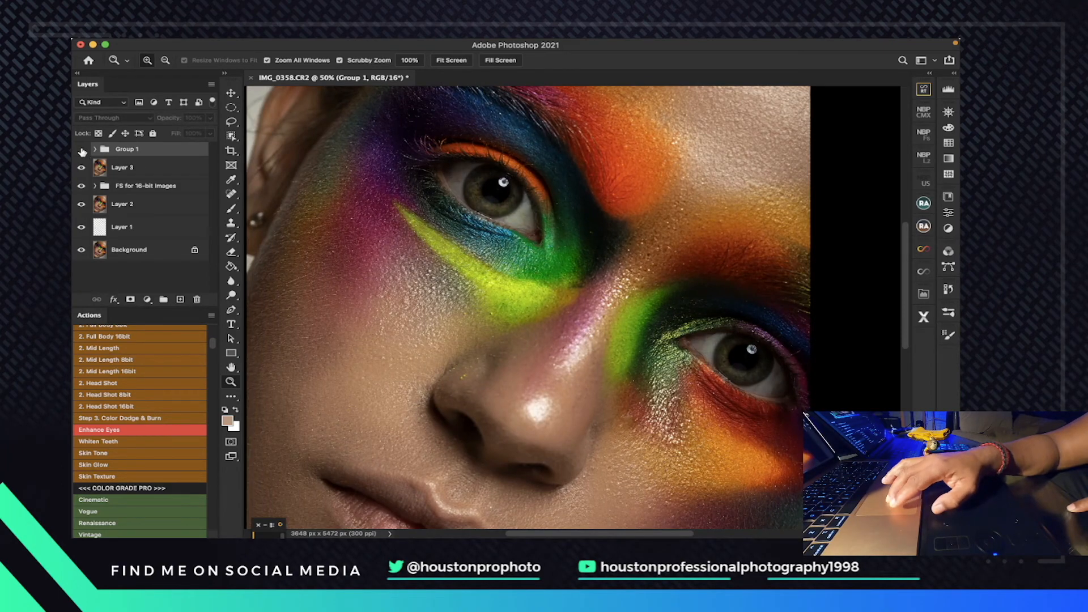
{"action": "left_click", "coordinate": [82, 150]}
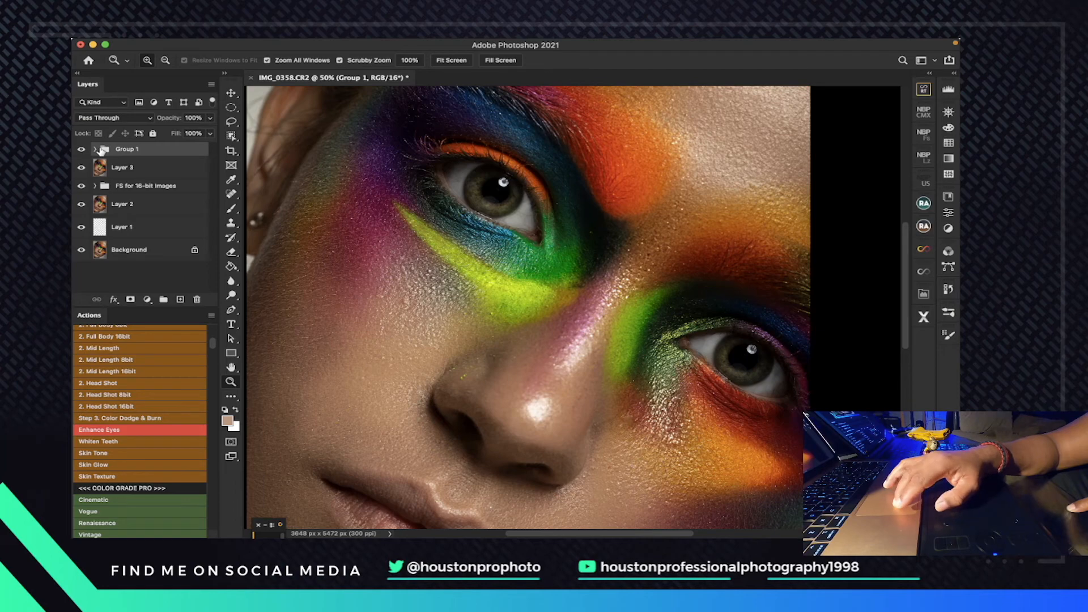
- Lower the Brighten Eye Whites group's opacity to 78% inside Group 1, and collapse Group 1 again
{"action": "left_click", "coordinate": [95, 150]}
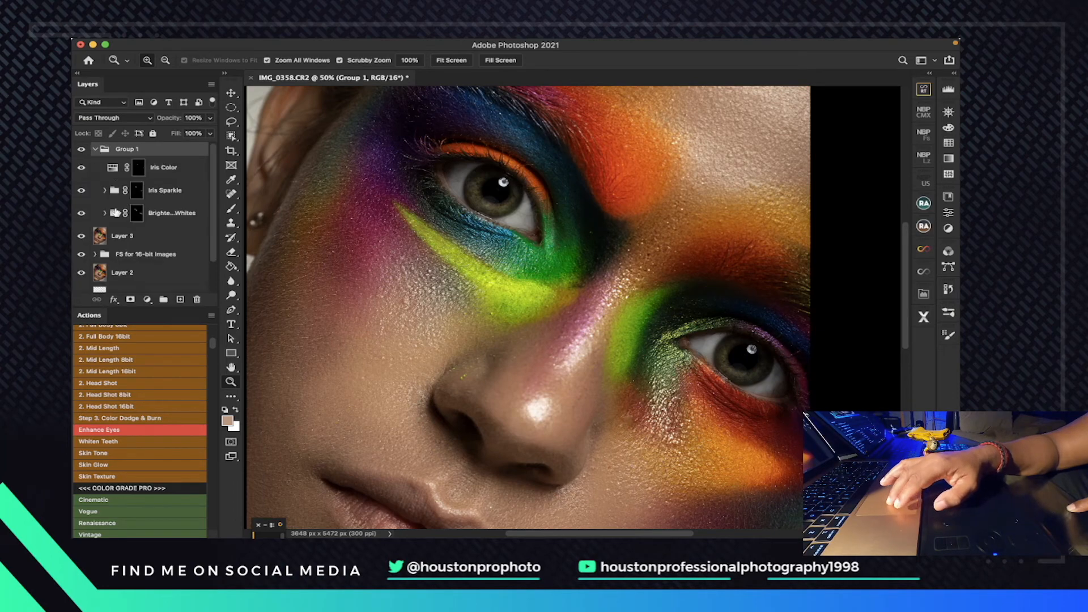
{"action": "left_click", "coordinate": [168, 214]}
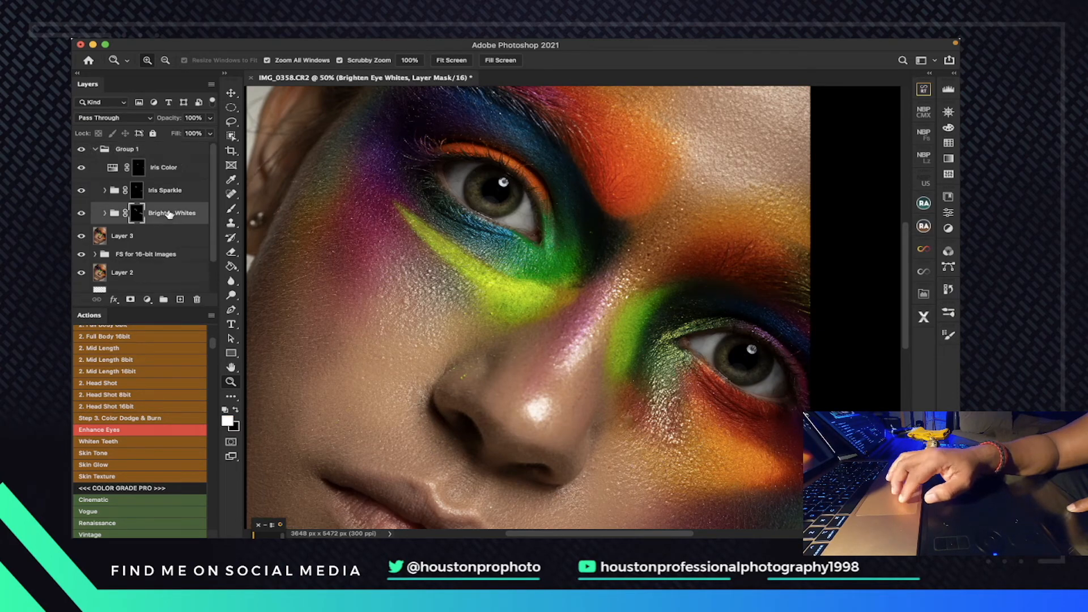
{"action": "left_click", "coordinate": [209, 119]}
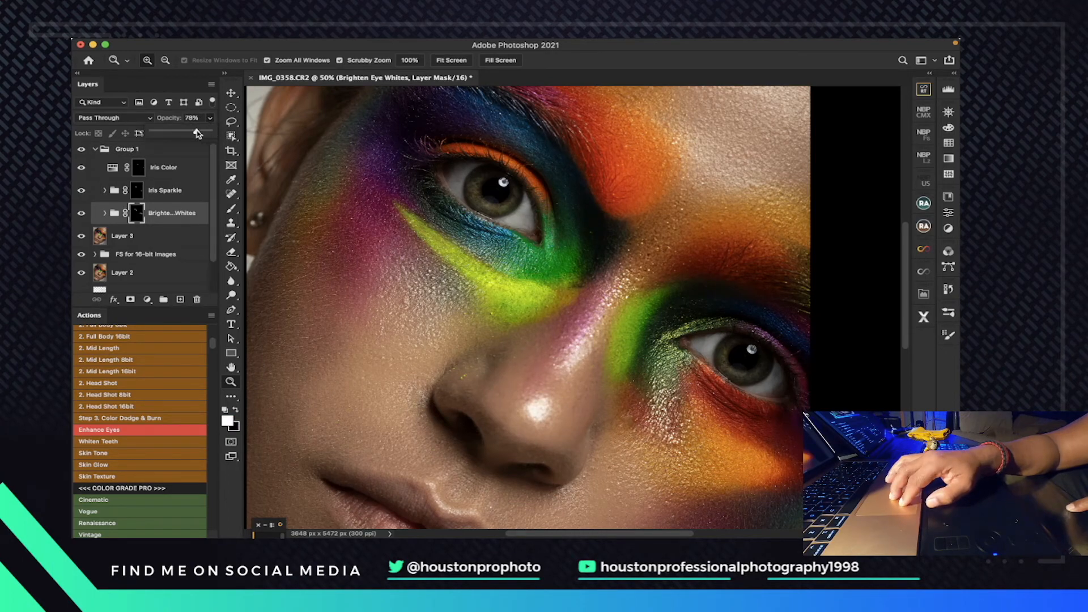
{"action": "left_click", "coordinate": [96, 150]}
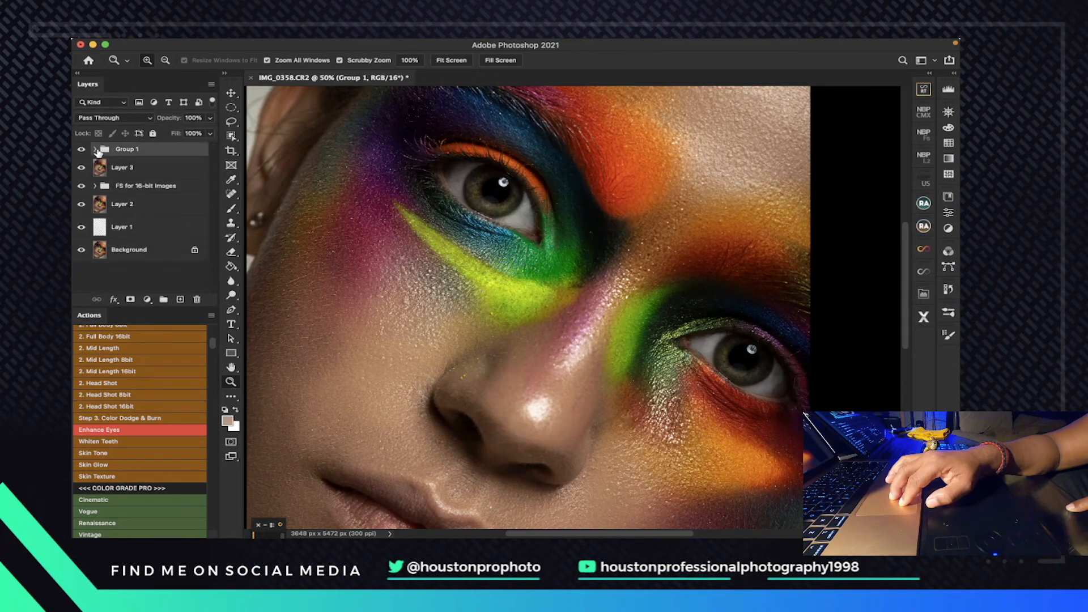
{"action": "left_click", "coordinate": [451, 61]}
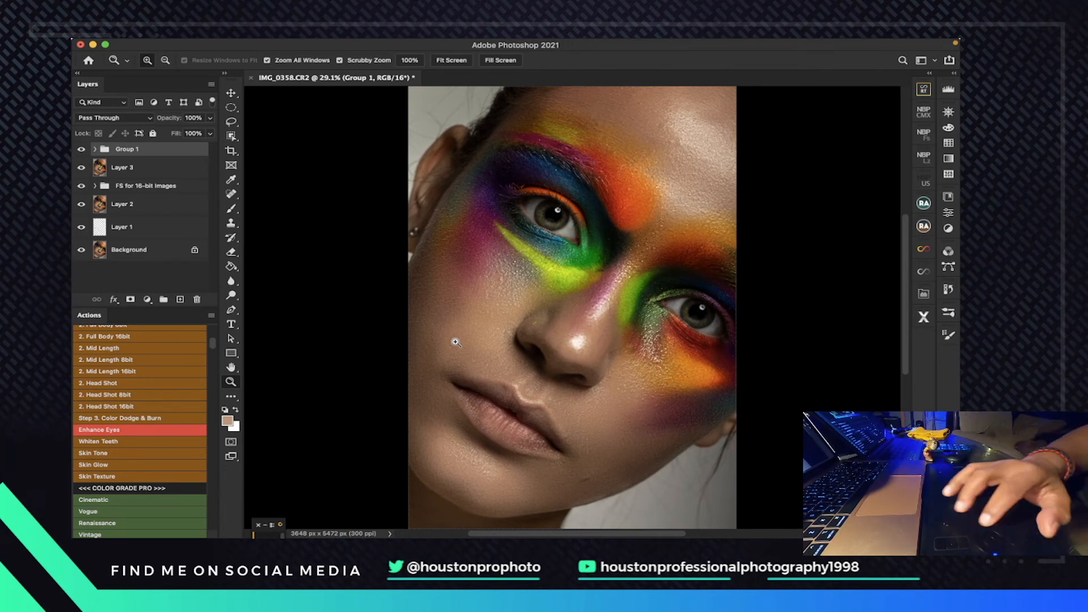
- Stamp all visible layers into a new layer on top and run the DODGE AND BURN action
{"action": "key", "text": "super+alt+shift+e"}
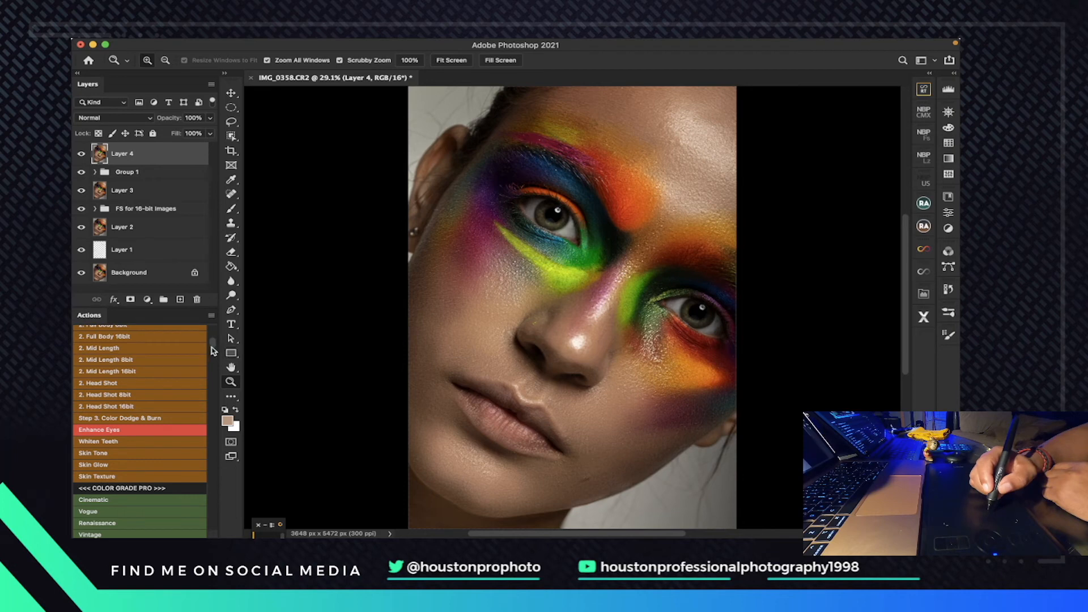
{"action": "mouse_move", "coordinate": [211, 350]}
{"action": "left_mouse_down"}
{"action": "mouse_move", "coordinate": [215, 359]}
{"action": "mouse_move", "coordinate": [212, 344]}
{"action": "left_mouse_up"}
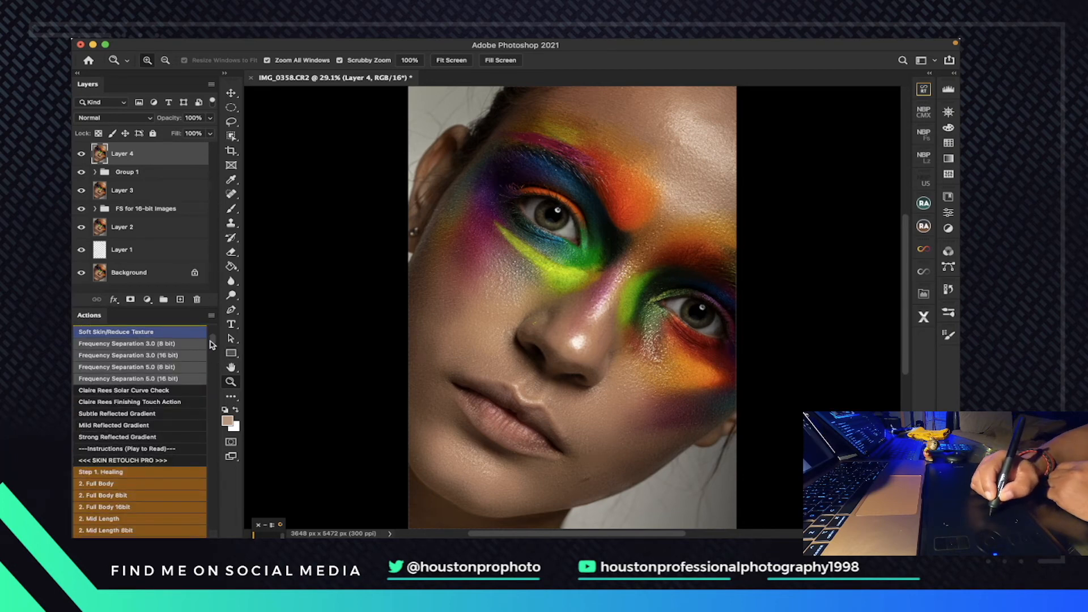
{"action": "scroll", "coordinate": [211, 344], "scroll_direction": "down", "scroll_amount": 10}
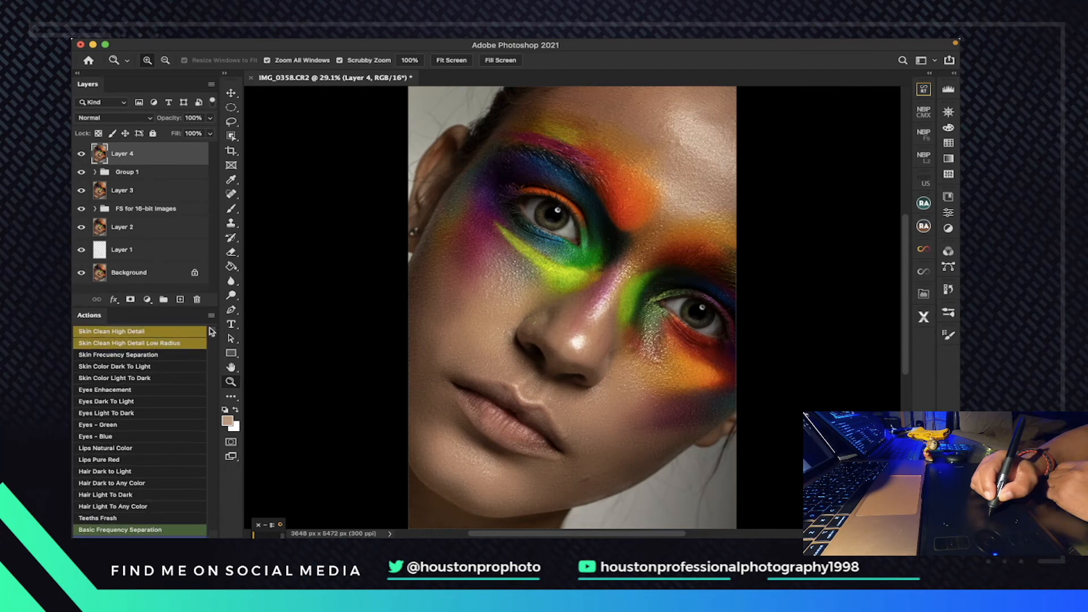
{"action": "left_click_drag", "start_coordinate": [213, 332], "coordinate": [218, 383]}
{"action": "scroll", "coordinate": [219, 383], "scroll_direction": "up", "scroll_amount": 5}
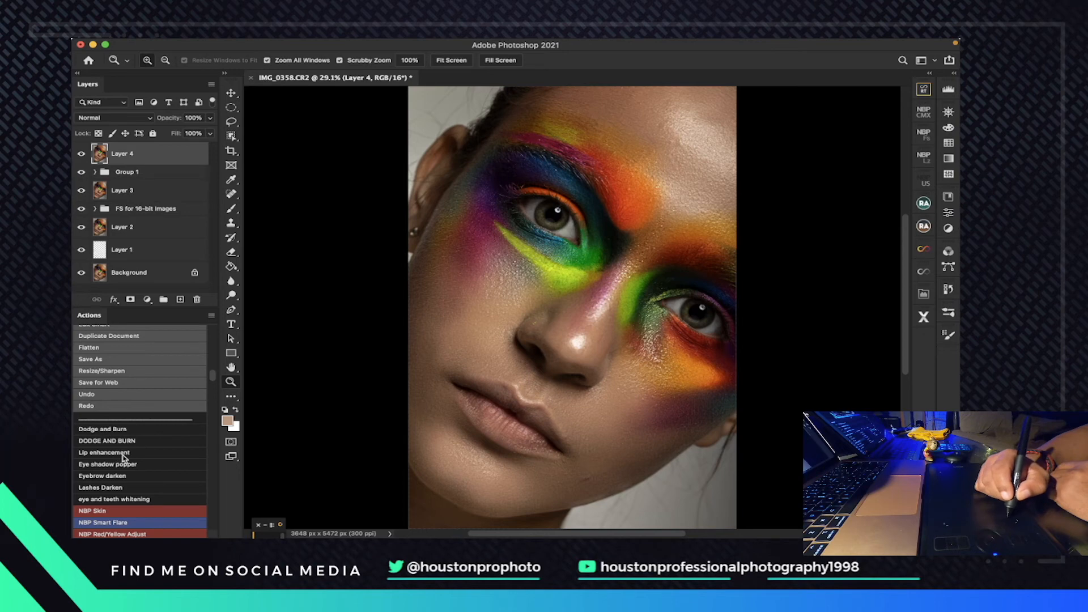
{"action": "left_click", "coordinate": [158, 446]}
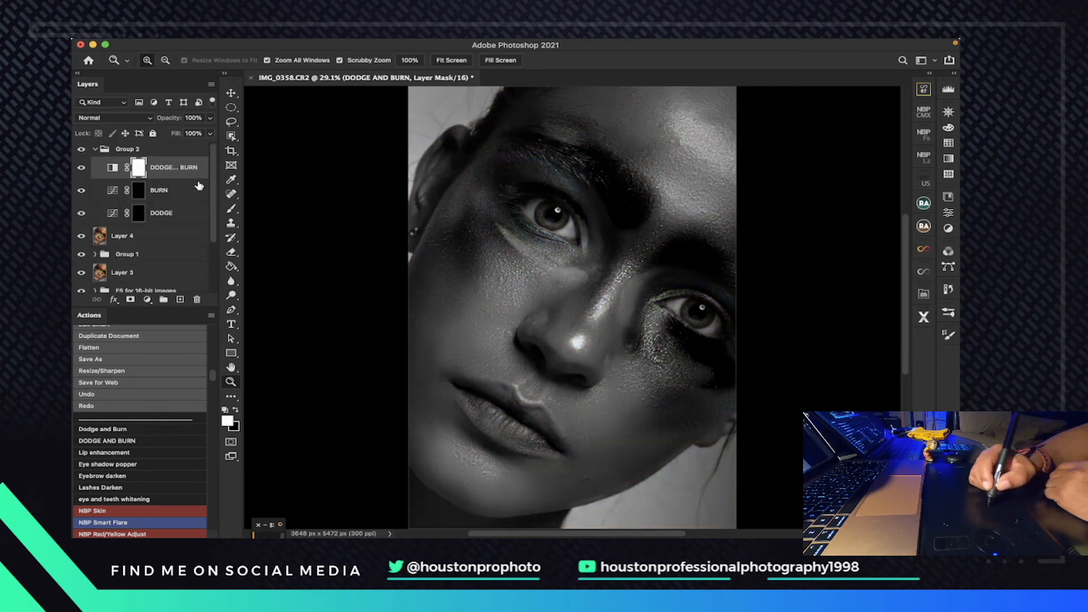
{"action": "left_click", "coordinate": [80, 168]}
{"action": "left_click", "coordinate": [80, 169]}
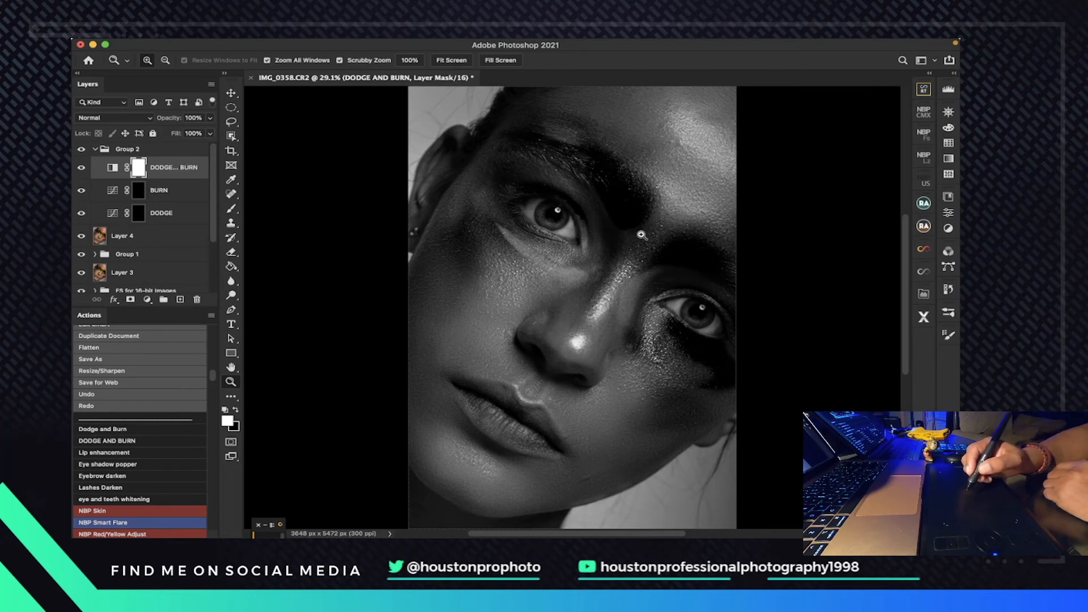
- Target the BURN layer's mask and set up a white brush with size 400 and 5% flow
{"action": "left_click", "coordinate": [176, 191]}
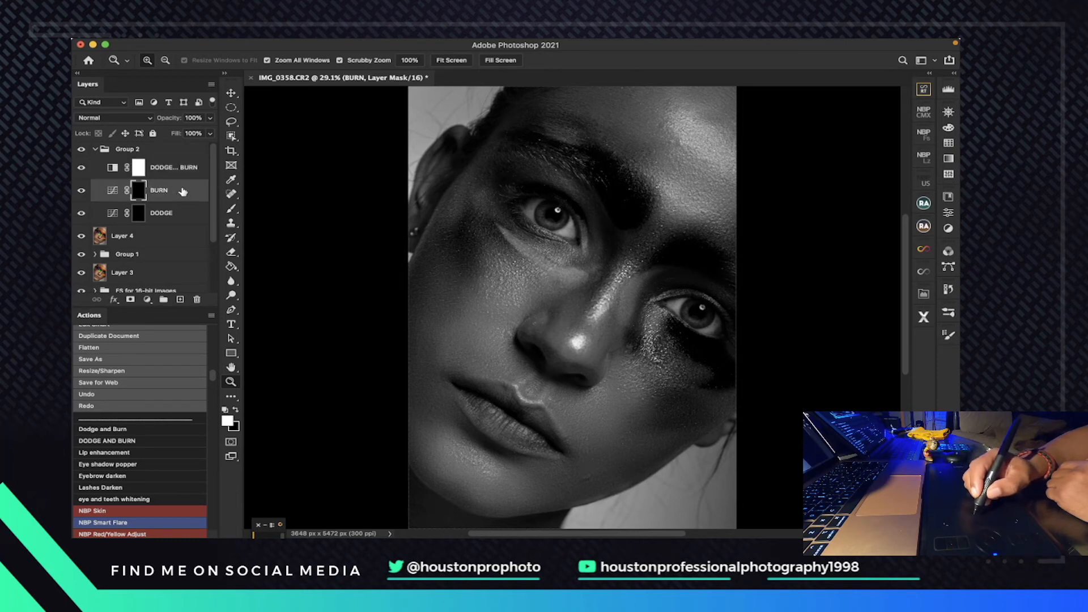
{"action": "left_click", "coordinate": [232, 209]}
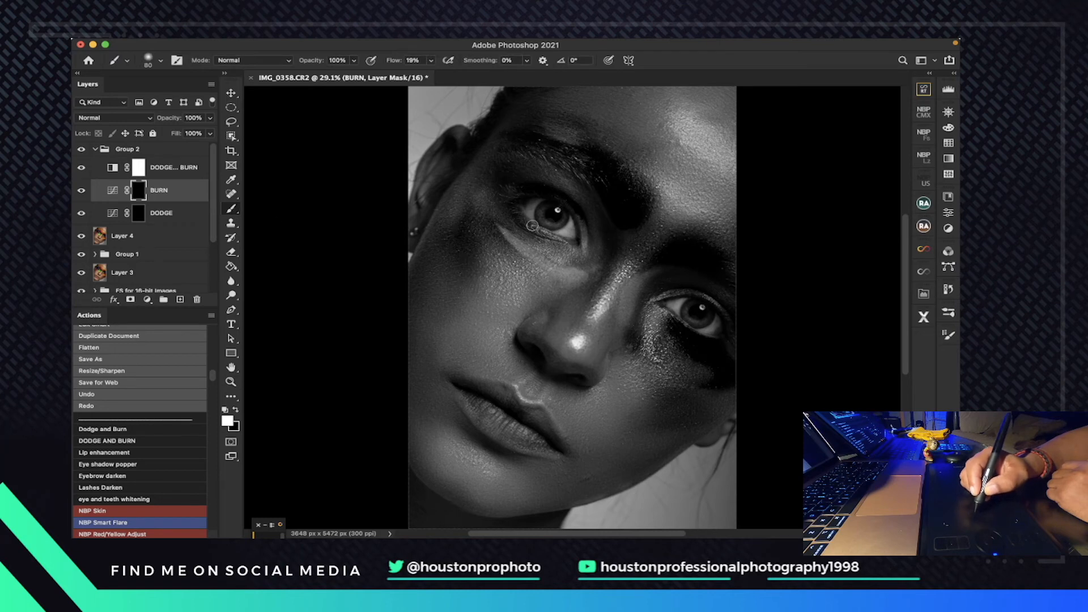
{"action": "key", "text": "bracketright"}
{"action": "key", "text": "bracketright"}
{"action": "key", "text": "bracketright"}
{"action": "key", "text": "bracketright"}
{"action": "key", "text": "bracketright"}
{"action": "key", "text": "bracketright"}
{"action": "key", "text": "bracketright"}
{"action": "key", "text": "bracketright"}
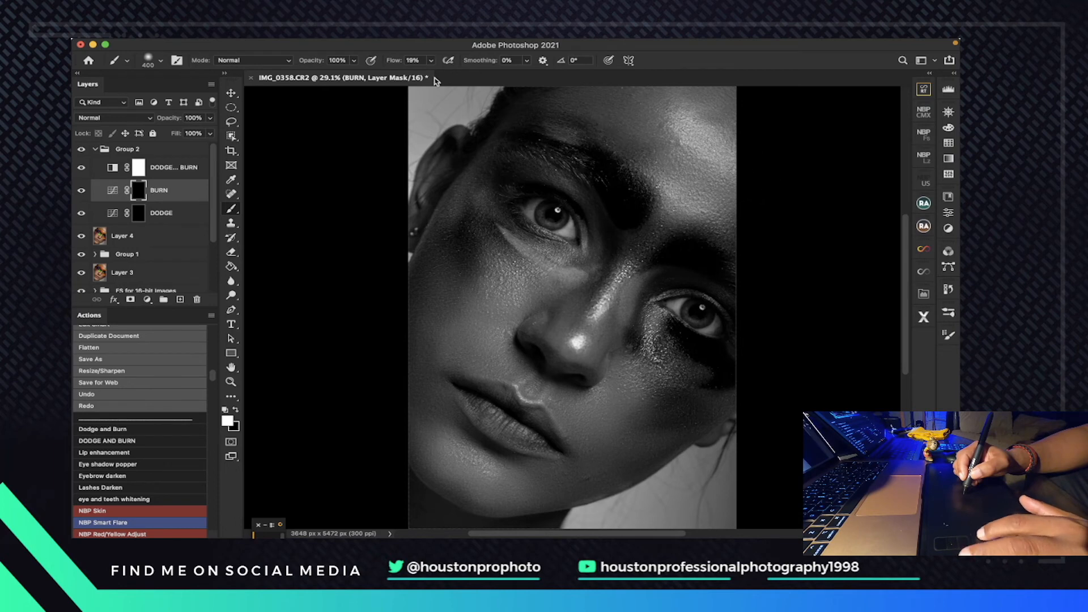
{"action": "left_click", "coordinate": [431, 61]}
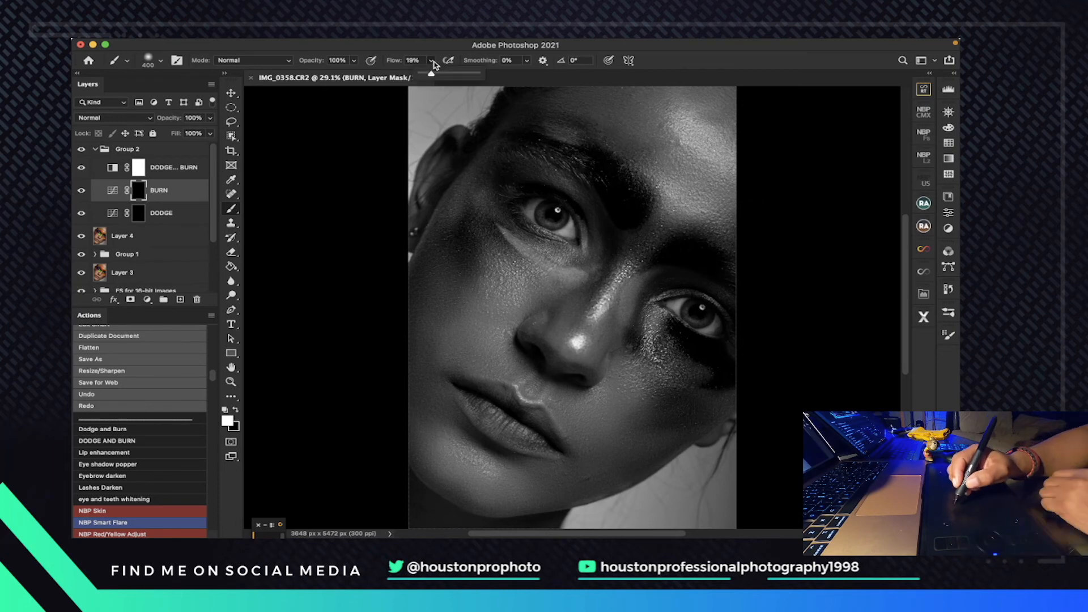
{"action": "left_click_drag", "start_coordinate": [431, 75], "coordinate": [430, 75]}
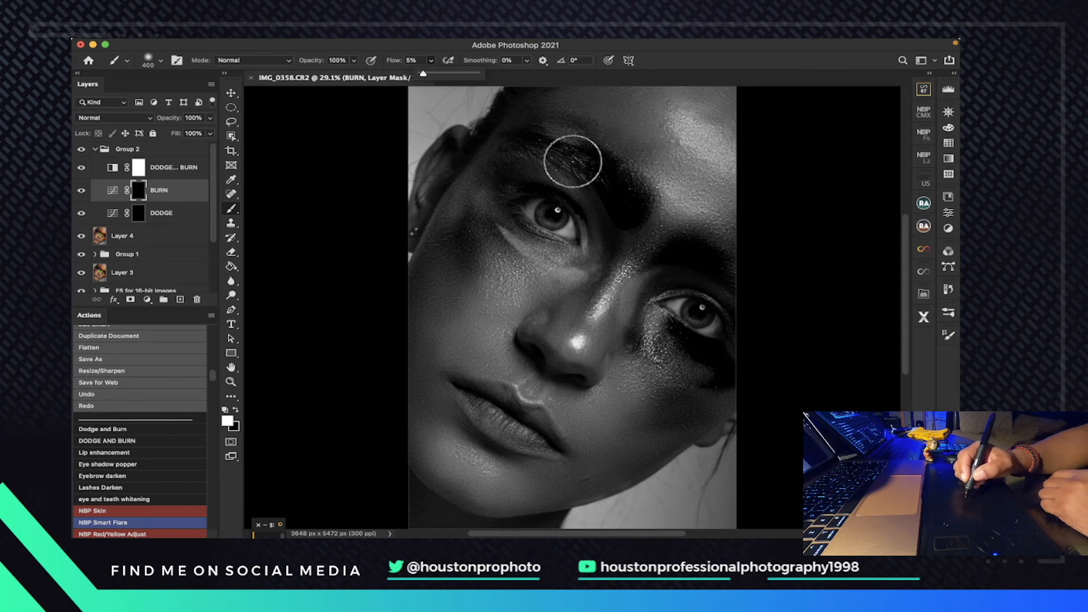
- Burn the brows, temple, inner eye corner and outer cheek with soft white strokes on the BURN layer's mask
{"action": "left_click", "coordinate": [632, 206]}
{"action": "mouse_move", "coordinate": [629, 192]}
{"action": "left_mouse_down"}
{"action": "mouse_move", "coordinate": [541, 147]}
{"action": "mouse_move", "coordinate": [557, 150]}
{"action": "left_mouse_up"}
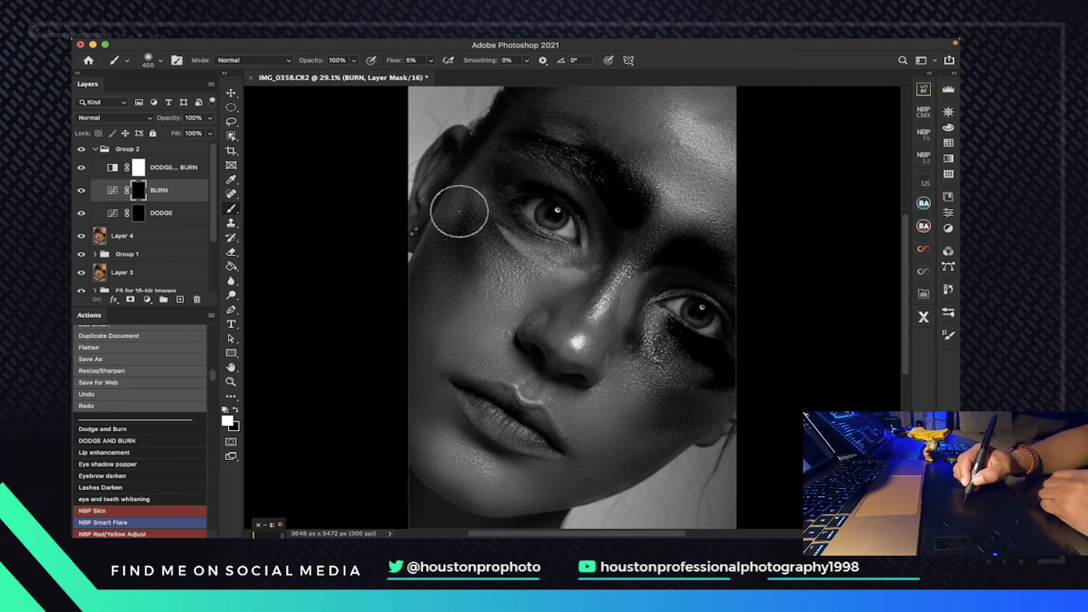
{"action": "left_click_drag", "start_coordinate": [467, 228], "coordinate": [472, 251]}
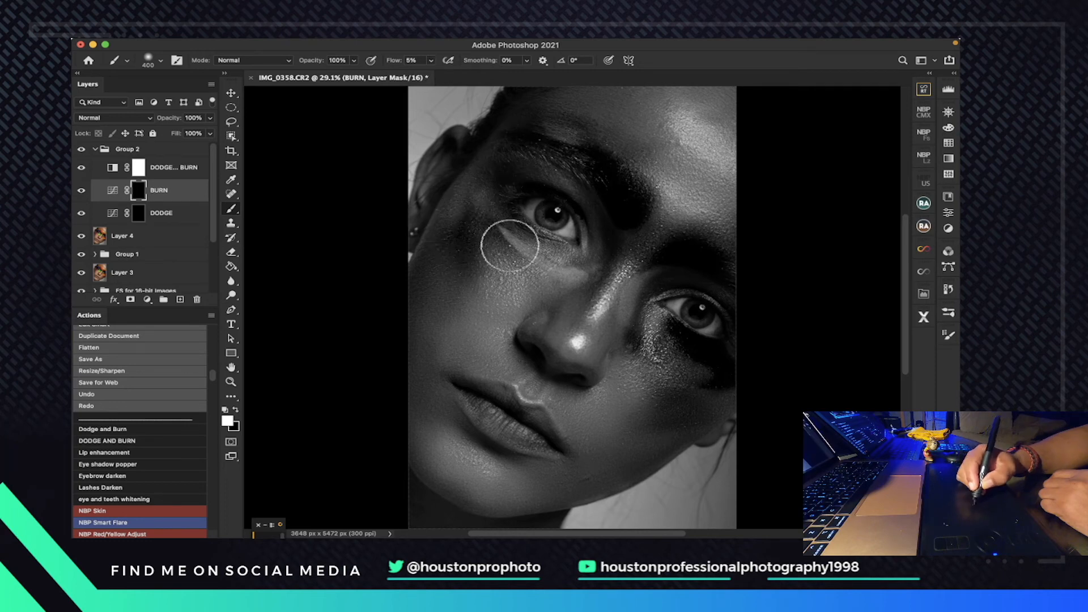
{"action": "mouse_move", "coordinate": [619, 225]}
{"action": "left_mouse_down"}
{"action": "mouse_move", "coordinate": [598, 274]}
{"action": "mouse_move", "coordinate": [667, 252]}
{"action": "left_mouse_up"}
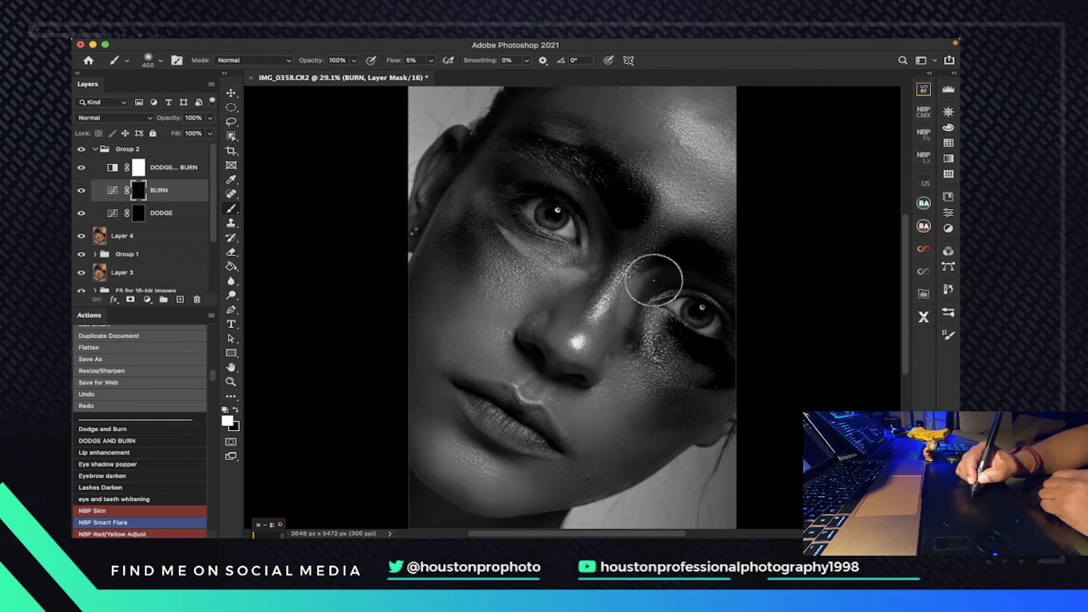
{"action": "mouse_move", "coordinate": [644, 287]}
{"action": "left_mouse_down"}
{"action": "mouse_move", "coordinate": [678, 322]}
{"action": "mouse_move", "coordinate": [680, 345]}
{"action": "mouse_move", "coordinate": [722, 360]}
{"action": "mouse_move", "coordinate": [704, 377]}
{"action": "mouse_move", "coordinate": [727, 373]}
{"action": "mouse_move", "coordinate": [655, 407]}
{"action": "mouse_move", "coordinate": [666, 397]}
{"action": "mouse_move", "coordinate": [666, 422]}
{"action": "left_mouse_up"}
{"action": "left_click_drag", "start_coordinate": [685, 396], "coordinate": [679, 425]}
{"action": "left_click_drag", "start_coordinate": [696, 393], "coordinate": [683, 400]}
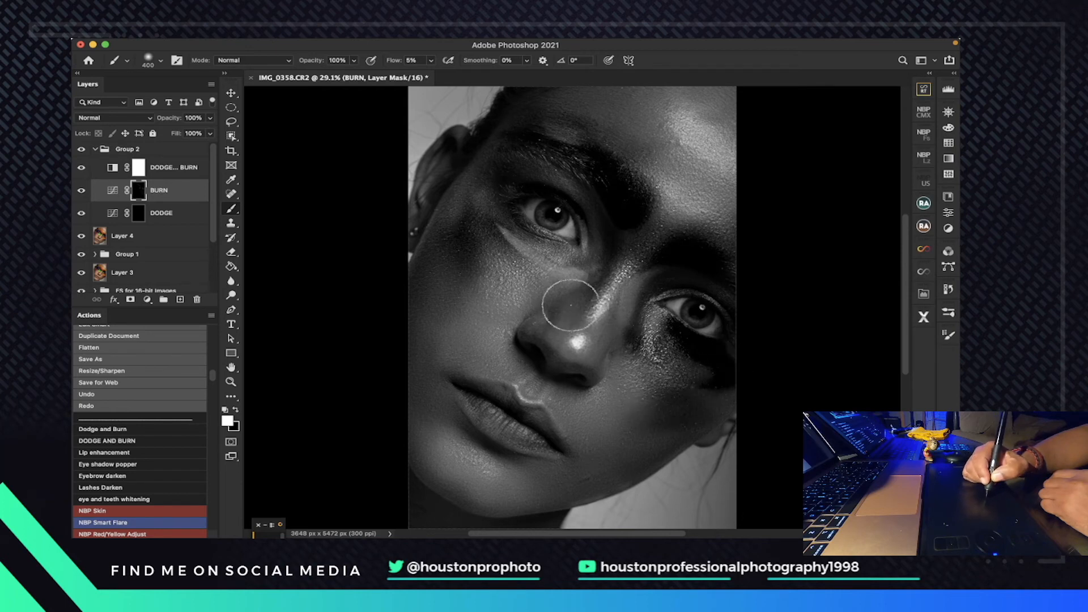
- Burn both sides of the nose, the lip edges, the area below the mouth and the outer cheek on the BURN mask
{"action": "left_click_drag", "start_coordinate": [580, 302], "coordinate": [624, 244]}
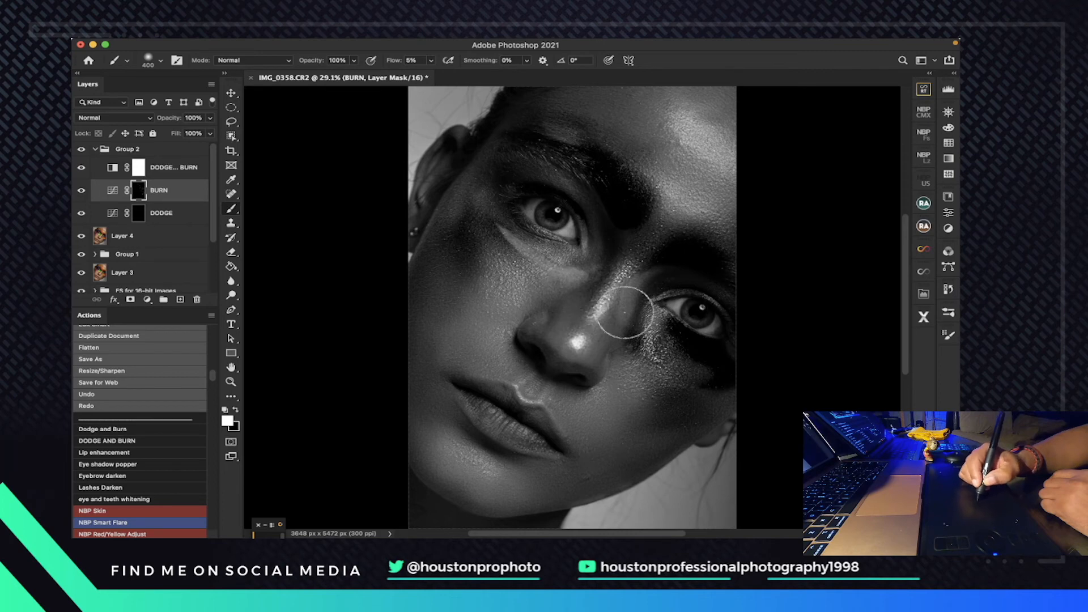
{"action": "left_click_drag", "start_coordinate": [611, 317], "coordinate": [637, 284]}
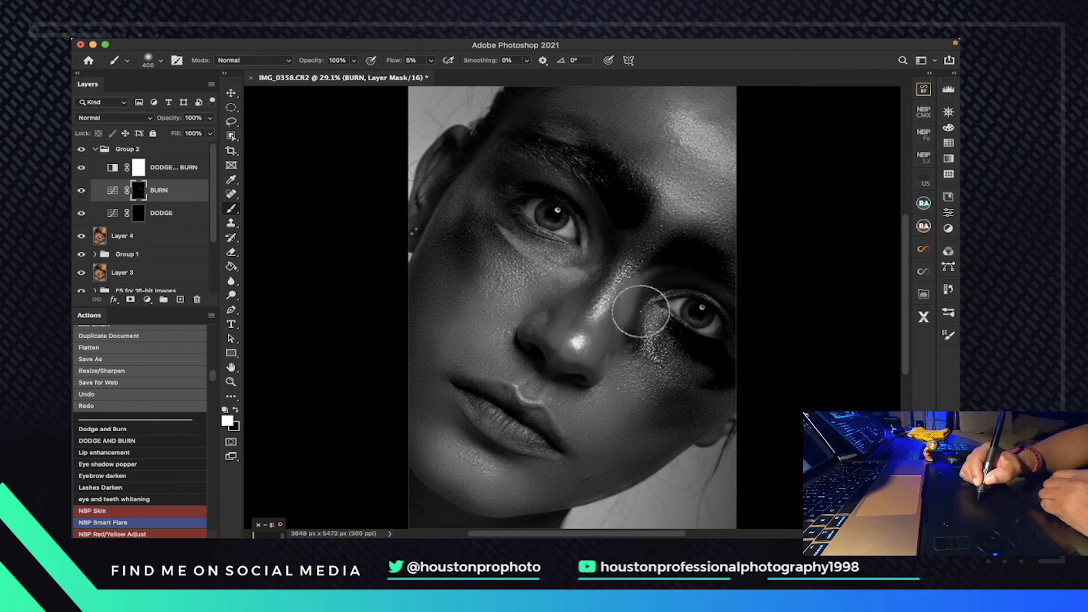
{"action": "left_click_drag", "start_coordinate": [615, 346], "coordinate": [616, 334]}
{"action": "mouse_move", "coordinate": [551, 309]}
{"action": "left_mouse_down"}
{"action": "mouse_move", "coordinate": [522, 339]}
{"action": "mouse_move", "coordinate": [574, 377]}
{"action": "left_mouse_up"}
{"action": "left_click_drag", "start_coordinate": [461, 382], "coordinate": [482, 387]}
{"action": "left_click_drag", "start_coordinate": [459, 382], "coordinate": [495, 392]}
{"action": "left_click_drag", "start_coordinate": [539, 431], "coordinate": [560, 449]}
{"action": "mouse_move", "coordinate": [476, 432]}
{"action": "left_mouse_down"}
{"action": "mouse_move", "coordinate": [483, 440]}
{"action": "mouse_move", "coordinate": [468, 421]}
{"action": "left_mouse_up"}
{"action": "mouse_move", "coordinate": [424, 293]}
{"action": "left_mouse_down"}
{"action": "mouse_move", "coordinate": [426, 356]}
{"action": "mouse_move", "coordinate": [418, 319]}
{"action": "left_mouse_up"}
{"action": "left_click_drag", "start_coordinate": [426, 369], "coordinate": [425, 332]}
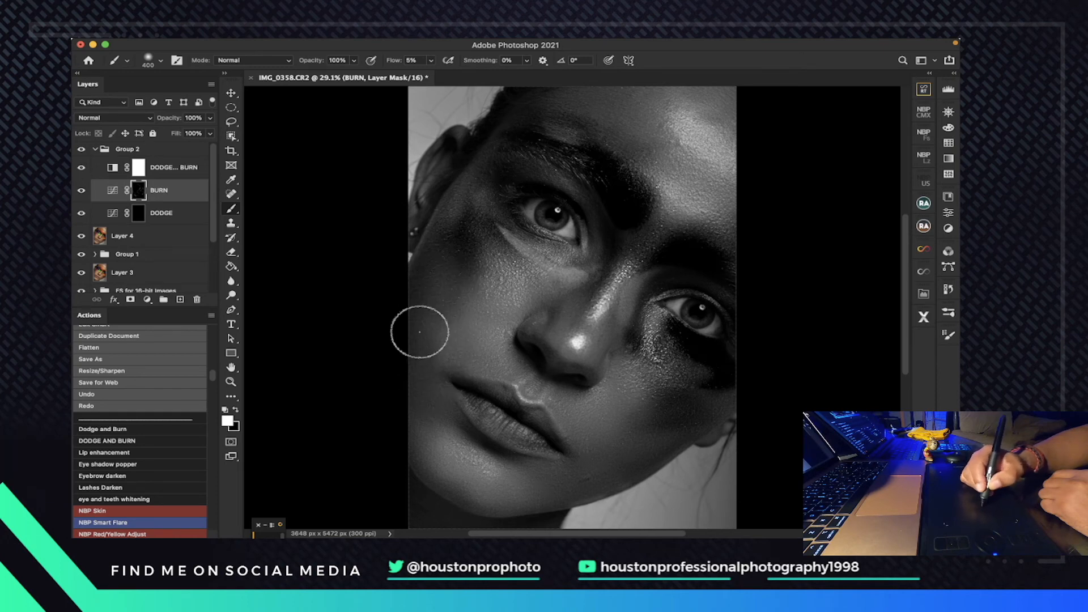
- Dodge the under-eye areas, lower forehead and nose bridge on the DODGE layer's mask, hiding the black-and-white check layer along the way
{"action": "left_click", "coordinate": [176, 214]}
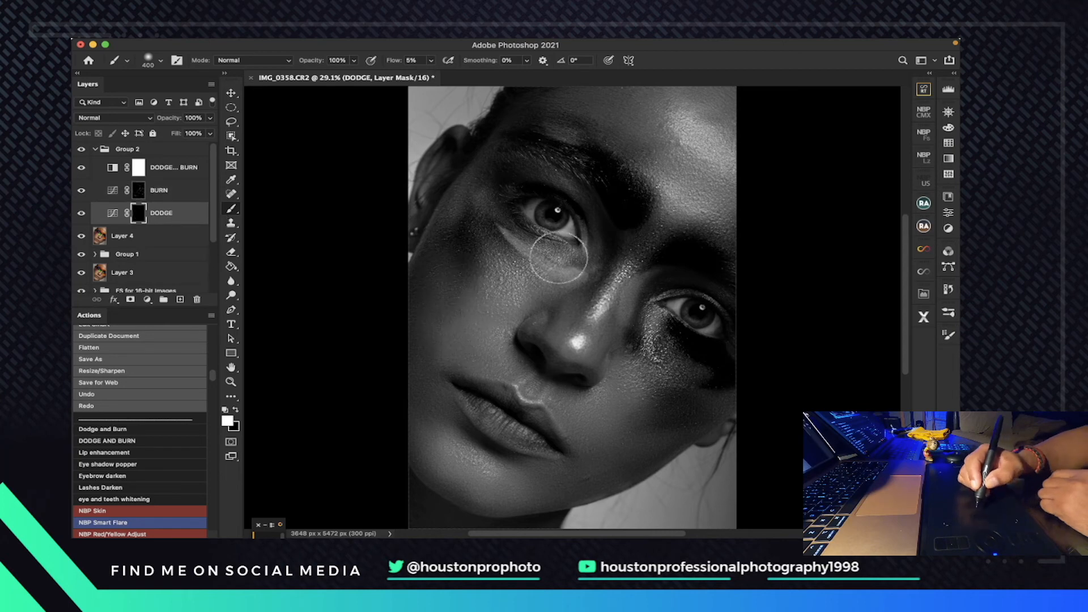
{"action": "left_click_drag", "start_coordinate": [577, 272], "coordinate": [574, 272]}
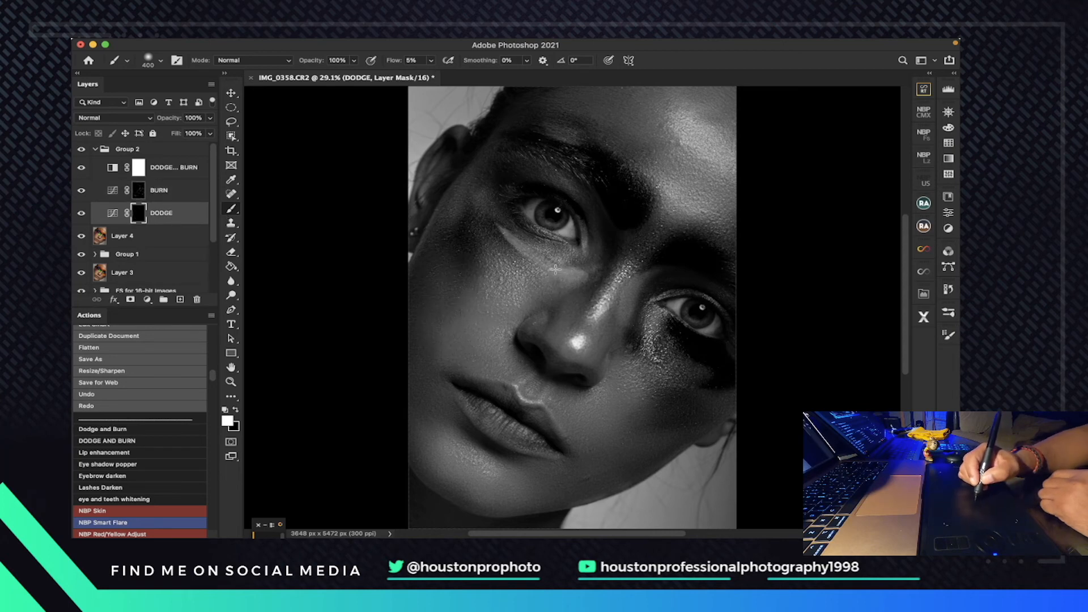
{"action": "left_click_drag", "start_coordinate": [511, 240], "coordinate": [503, 231]}
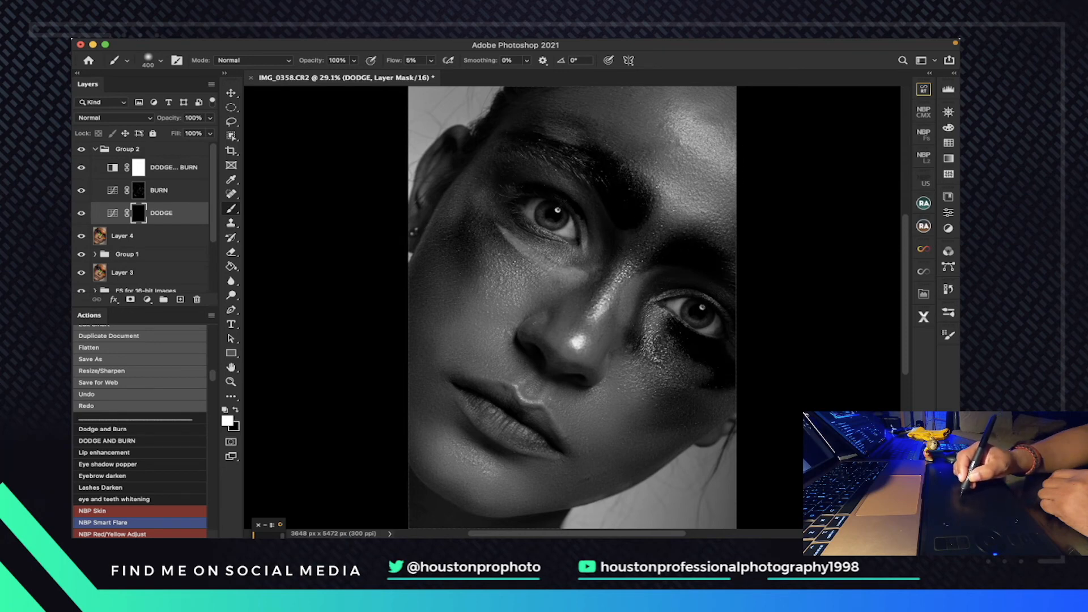
{"action": "left_click_drag", "start_coordinate": [672, 191], "coordinate": [690, 208]}
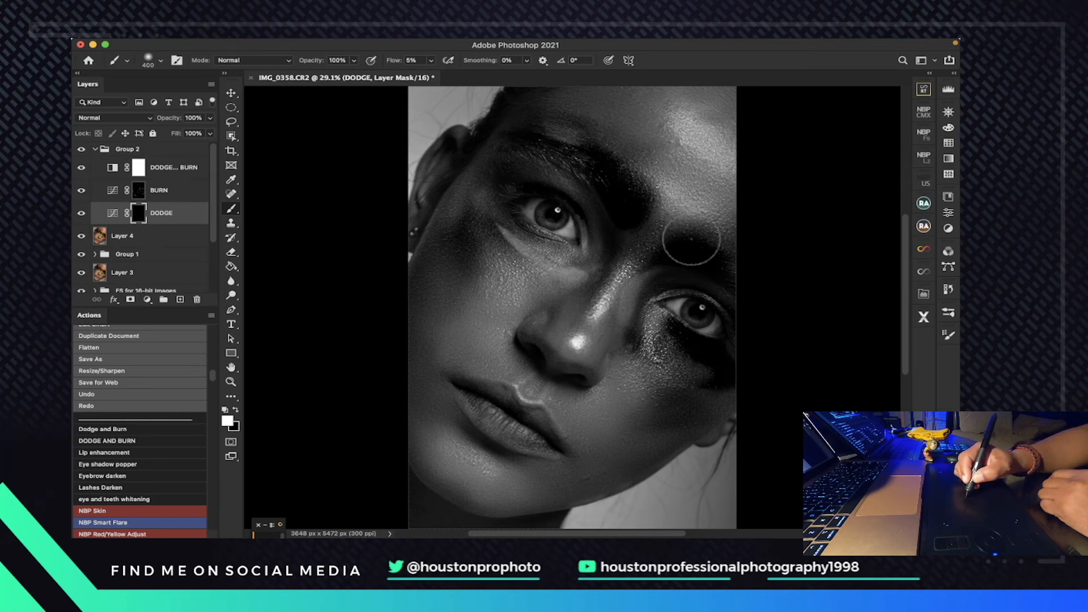
{"action": "left_click_drag", "start_coordinate": [658, 311], "coordinate": [651, 334]}
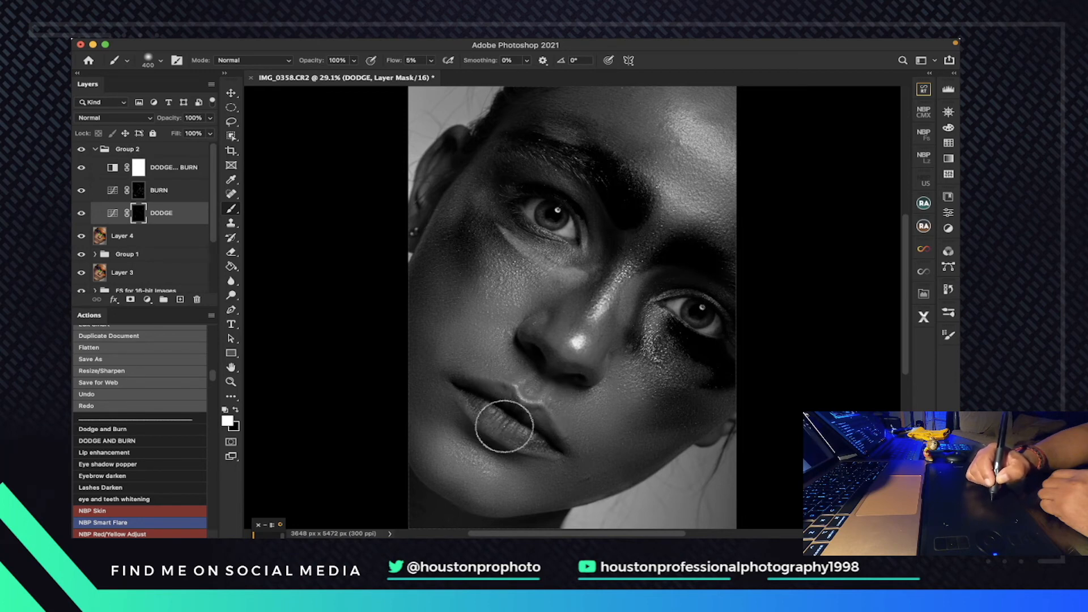
{"action": "left_click", "coordinate": [80, 168]}
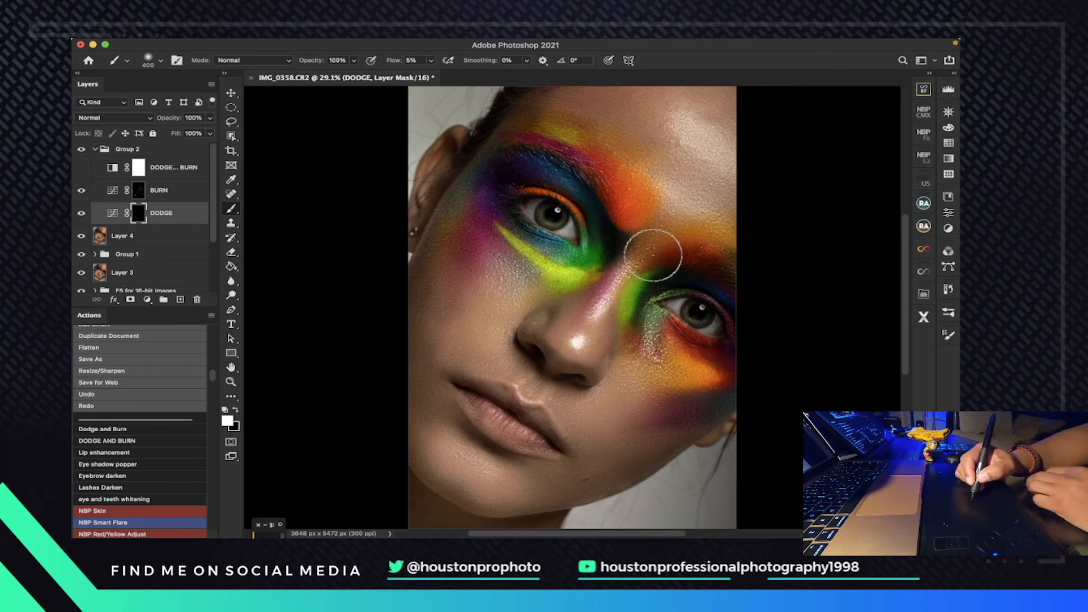
{"action": "mouse_move", "coordinate": [616, 267]}
{"action": "left_mouse_down"}
{"action": "mouse_move", "coordinate": [629, 291]}
{"action": "mouse_move", "coordinate": [651, 289]}
{"action": "left_mouse_up"}
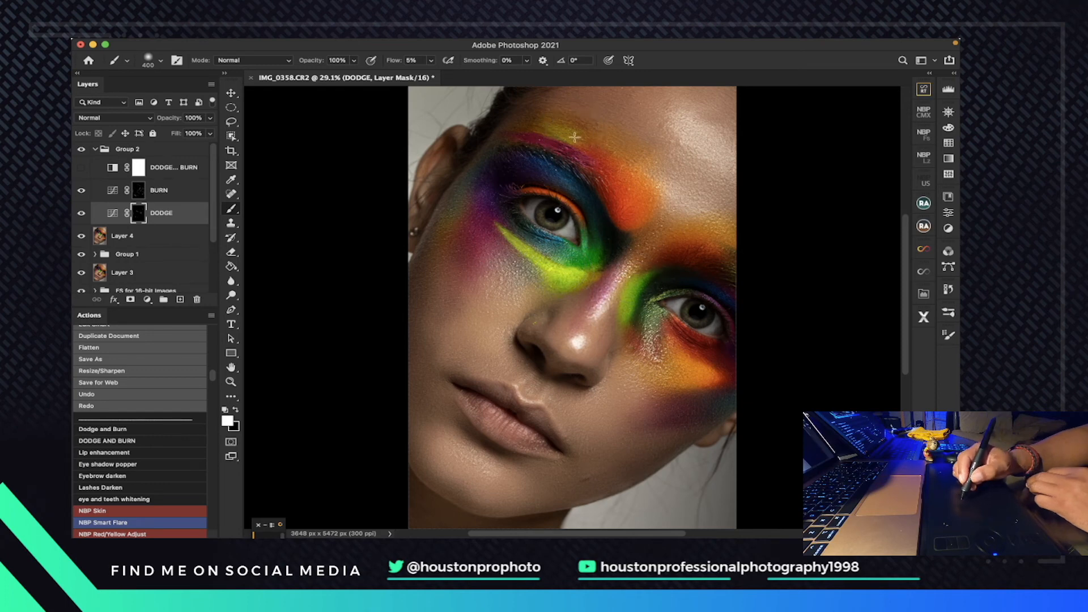
- Burn the upper lid and the outer cheek around the orange-shadowed eye on the BURN layer's mask
{"action": "left_click", "coordinate": [183, 193]}
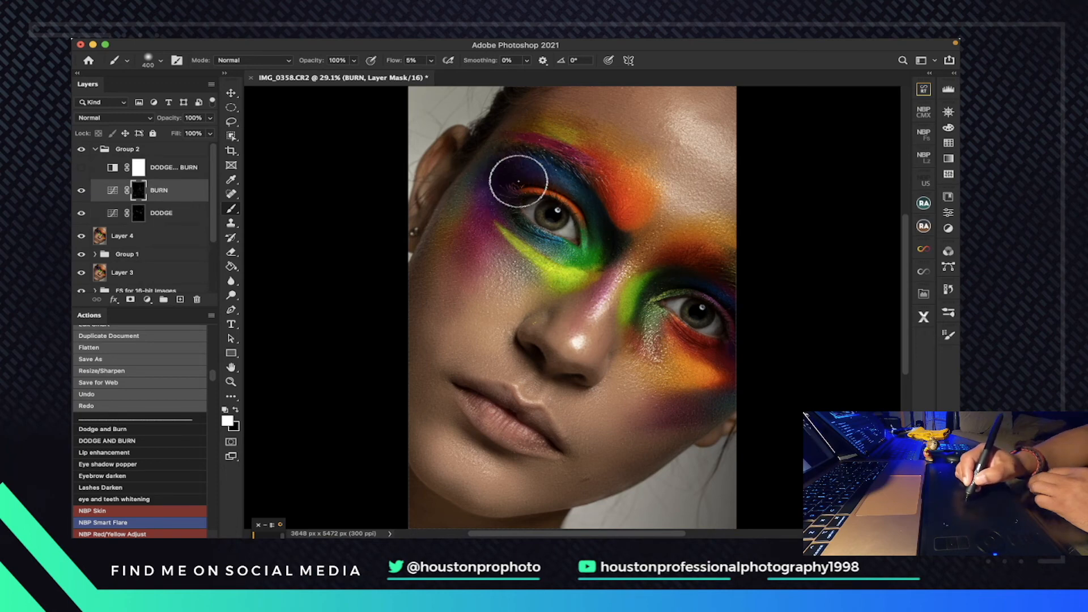
{"action": "mouse_move", "coordinate": [676, 278]}
{"action": "left_mouse_down"}
{"action": "mouse_move", "coordinate": [734, 292]}
{"action": "mouse_move", "coordinate": [752, 336]}
{"action": "left_mouse_up"}
{"action": "mouse_move", "coordinate": [679, 409]}
{"action": "left_mouse_down"}
{"action": "mouse_move", "coordinate": [705, 400]}
{"action": "mouse_move", "coordinate": [672, 414]}
{"action": "mouse_move", "coordinate": [692, 391]}
{"action": "mouse_move", "coordinate": [682, 378]}
{"action": "mouse_move", "coordinate": [730, 375]}
{"action": "mouse_move", "coordinate": [695, 347]}
{"action": "left_mouse_up"}
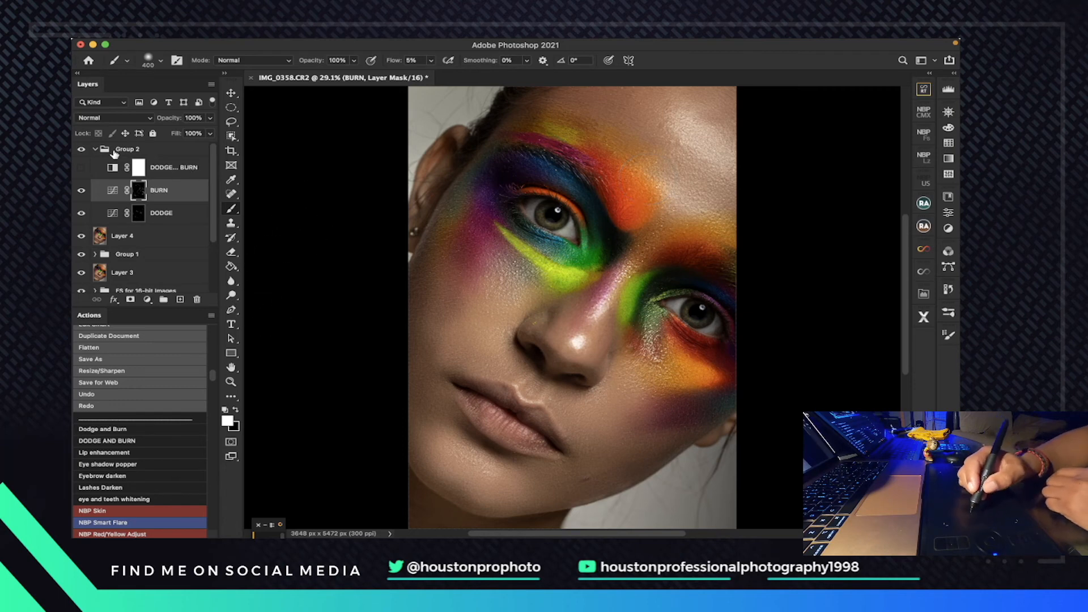
- Compare the portrait with and without the dodge and burn contouring in Group 2
{"action": "left_click", "coordinate": [90, 150]}
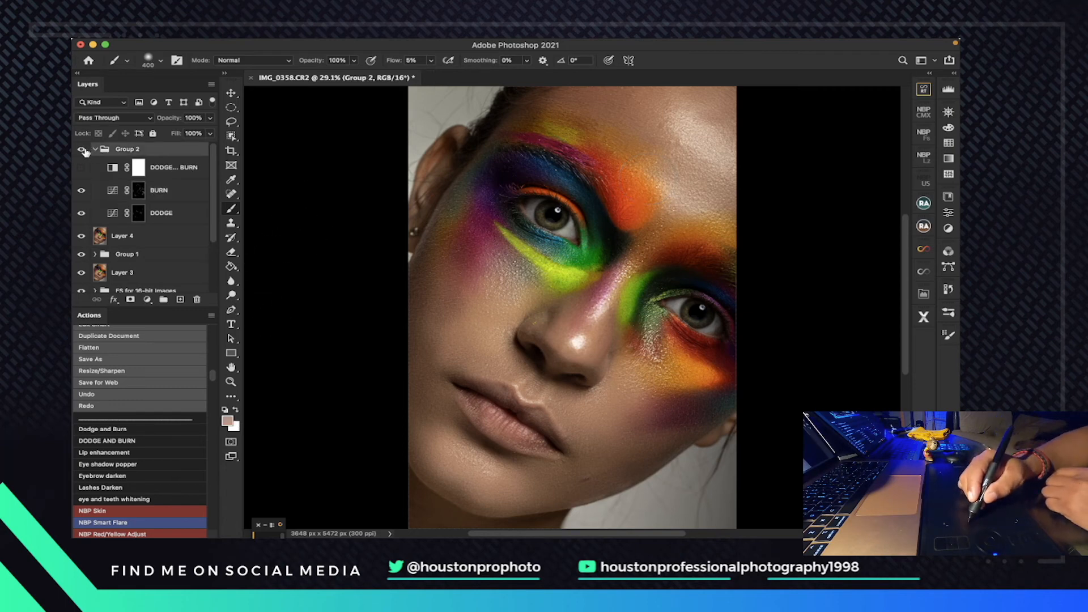
{"action": "left_click", "coordinate": [81, 151]}
{"action": "left_click", "coordinate": [81, 150]}
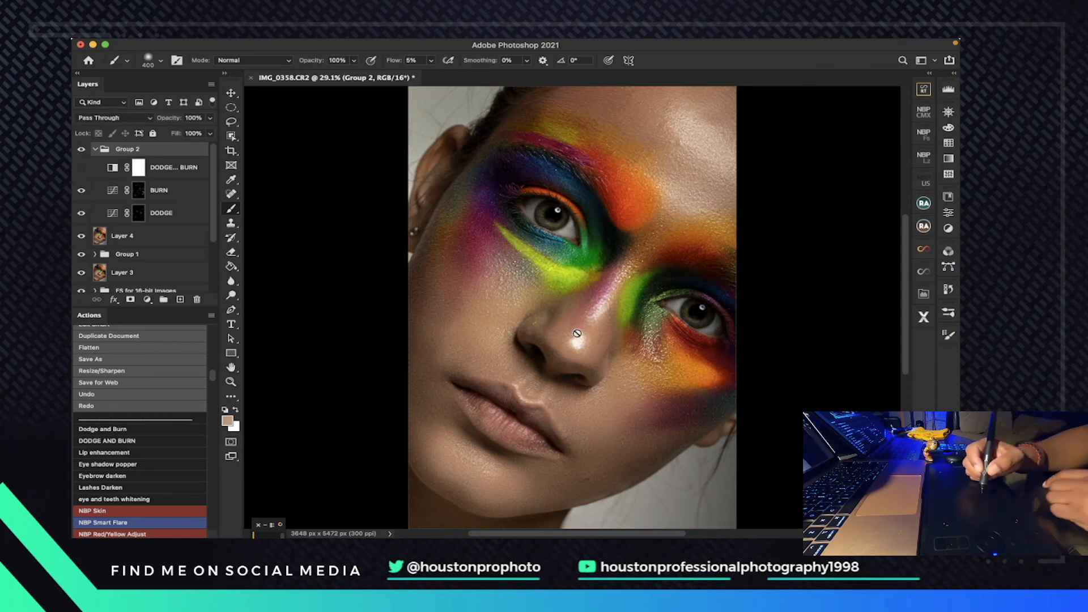
- Zoom in slightly on the face and compare the full retouch with the original Background layer shown alone
{"action": "left_click", "coordinate": [230, 382]}
{"action": "mouse_move", "coordinate": [569, 314]}
{"action": "left_mouse_down"}
{"action": "mouse_move", "coordinate": [637, 326]}
{"action": "mouse_move", "coordinate": [559, 321]}
{"action": "mouse_move", "coordinate": [585, 315]}
{"action": "left_mouse_up"}
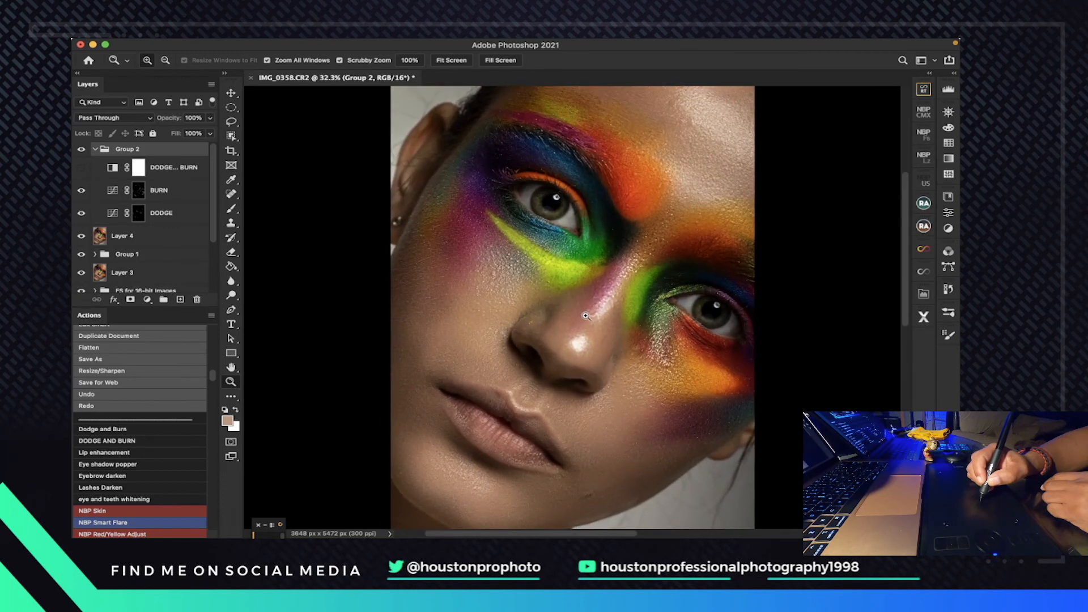
{"action": "scroll", "coordinate": [217, 202], "scroll_direction": "down", "scroll_amount": 3}
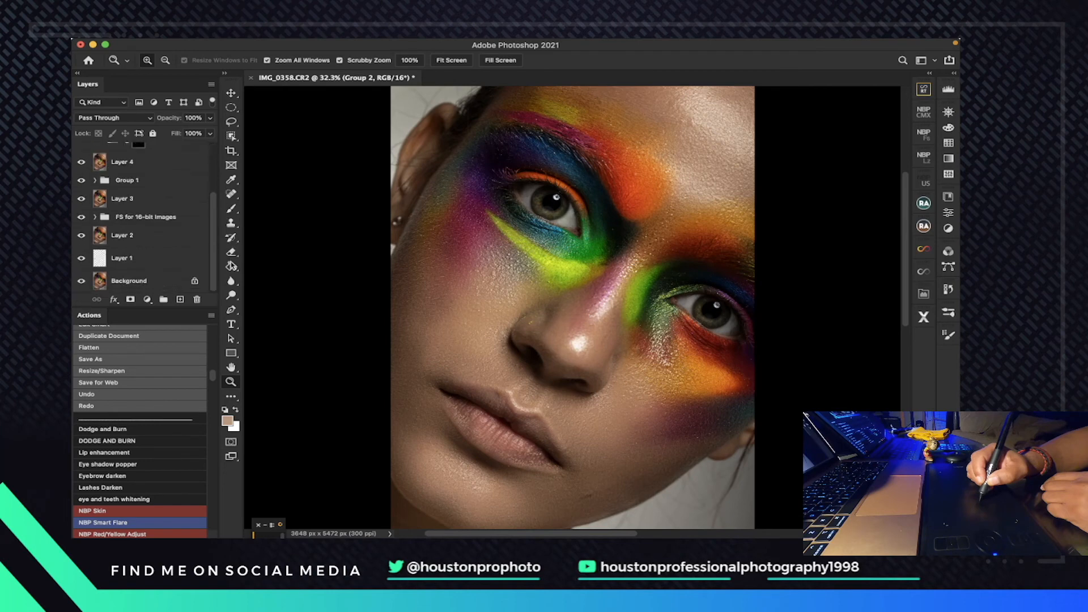
{"action": "left_click", "coordinate": [81, 281], "text": "alt"}
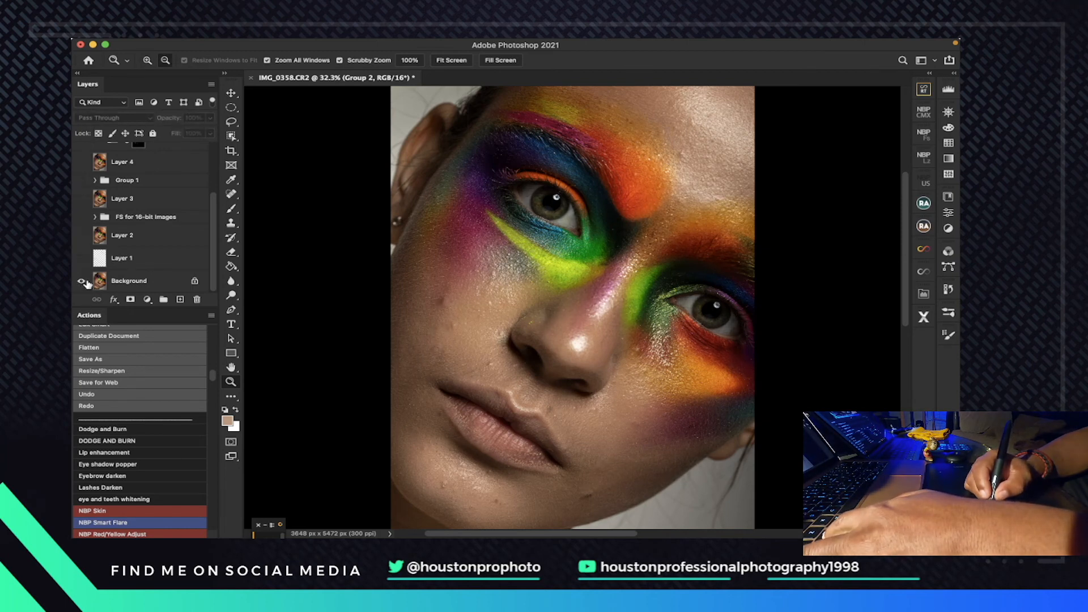
{"action": "left_click", "coordinate": [81, 281], "text": "alt"}
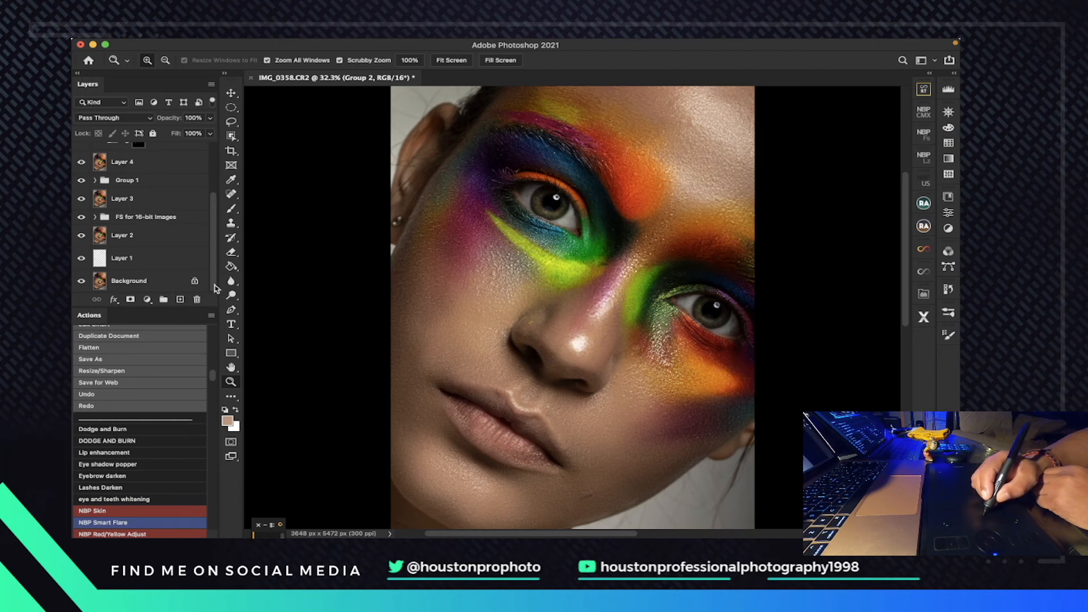
{"action": "scroll", "coordinate": [217, 379], "scroll_direction": "up", "scroll_amount": 2}
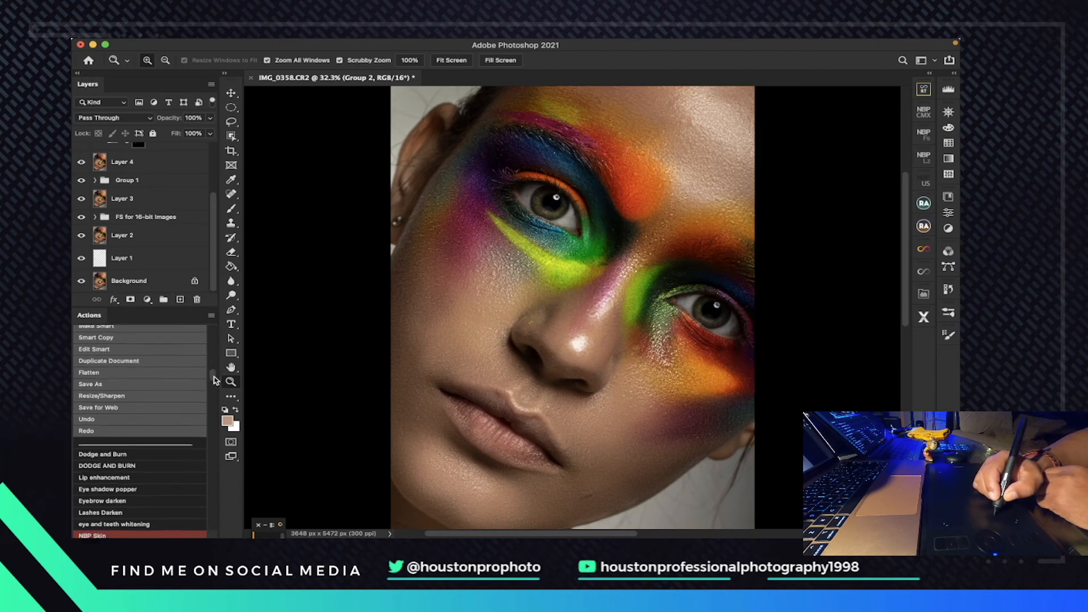
{"action": "scroll", "coordinate": [217, 379], "scroll_direction": "down", "scroll_amount": 10}
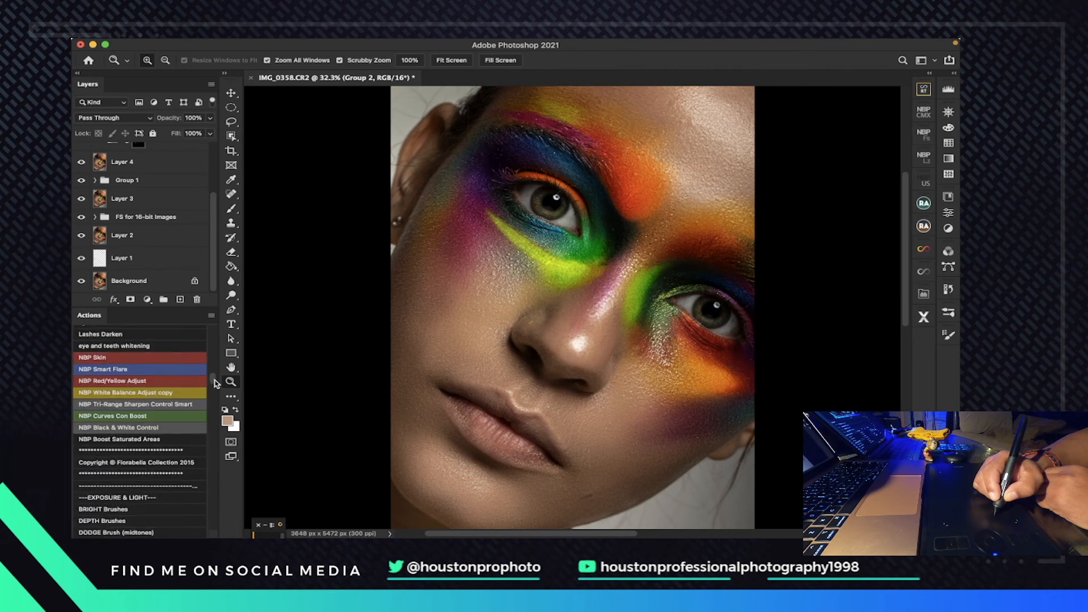
{"action": "scroll", "coordinate": [218, 383], "scroll_direction": "up", "scroll_amount": 2}
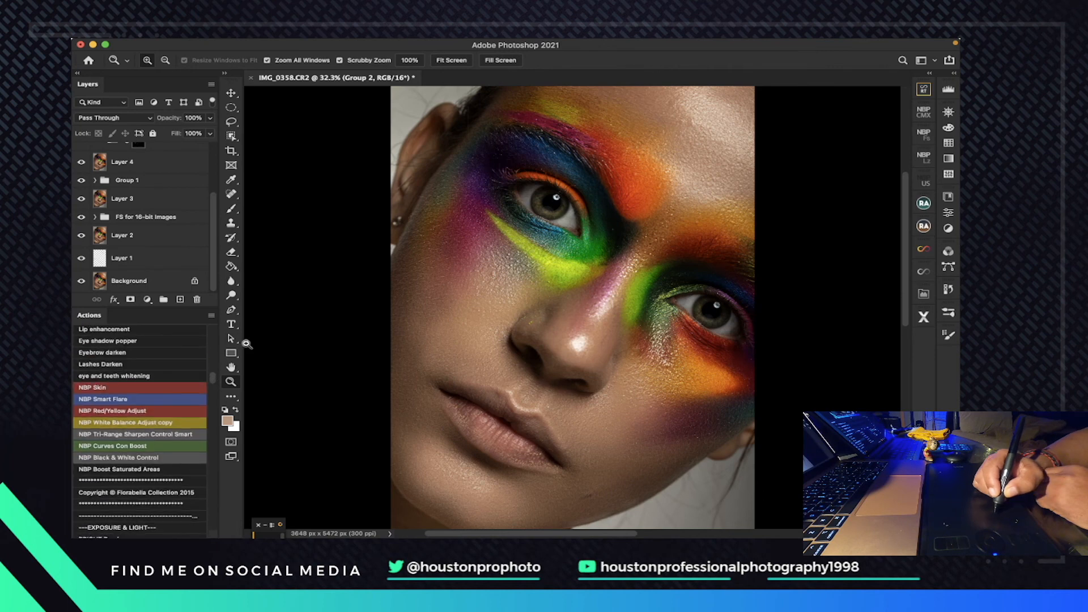
- Add the Lipstick effect from the MUA Retouch panel and set its New Shade colour to #1d2f3a, sampled from the blue eye makeup
{"action": "left_click", "coordinate": [924, 226]}
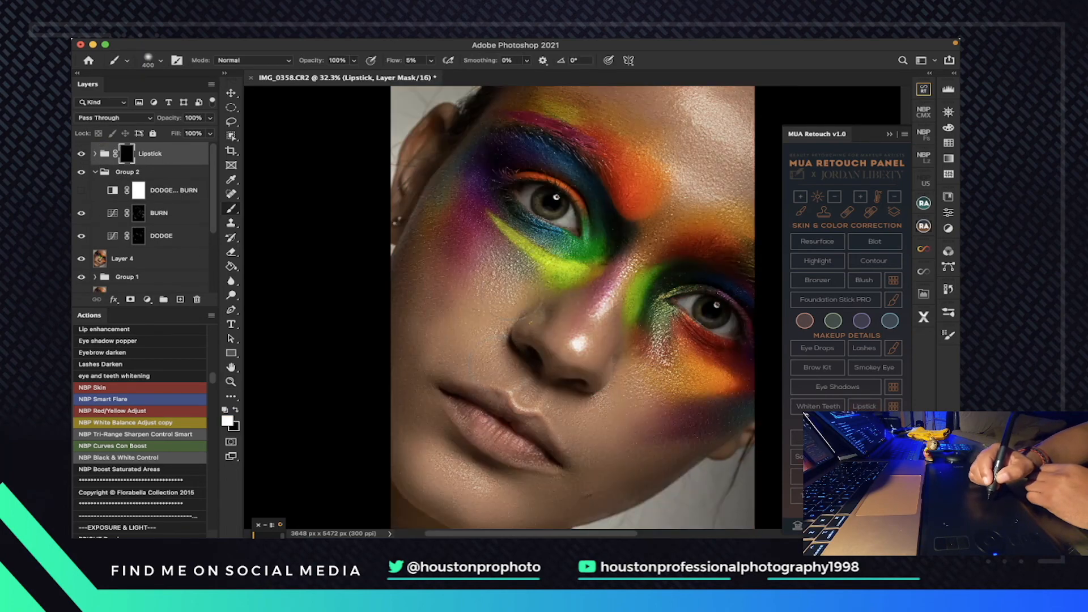
{"action": "left_click", "coordinate": [94, 153]}
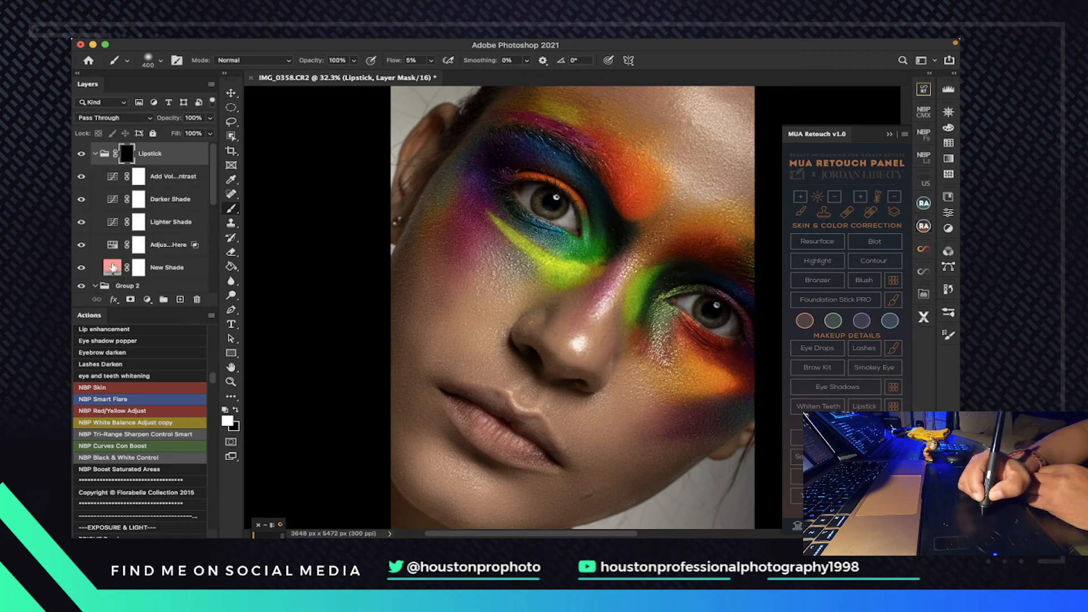
{"action": "double_click", "coordinate": [114, 265]}
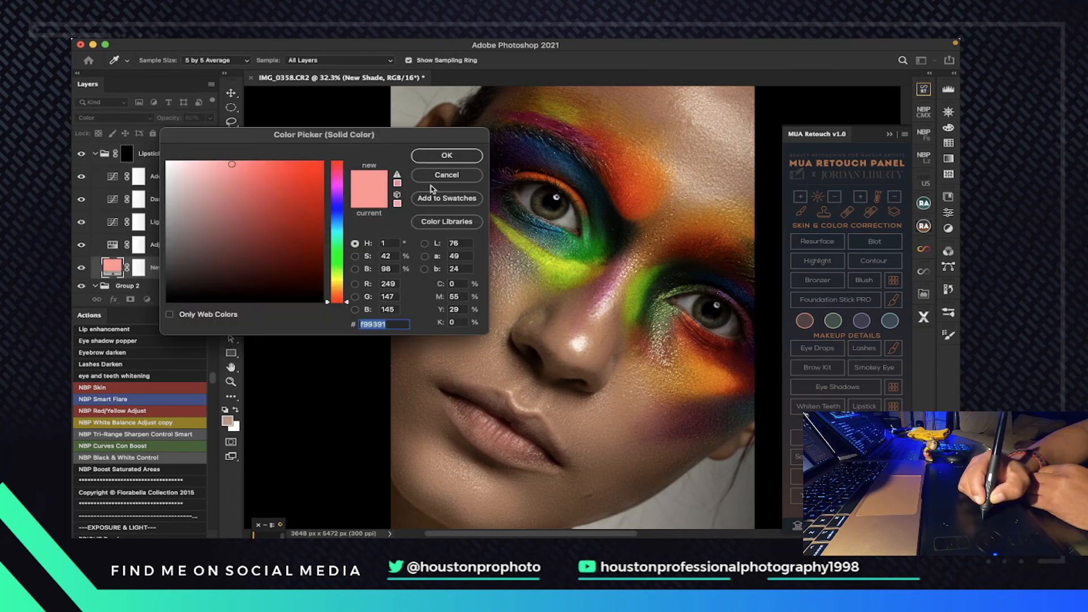
{"action": "left_click", "coordinate": [575, 168]}
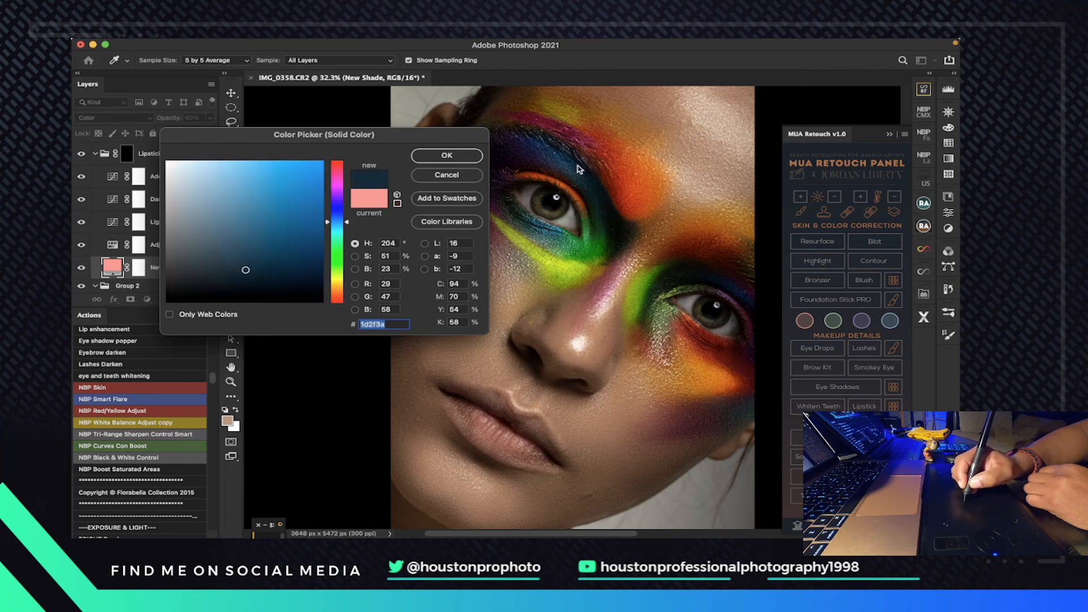
{"action": "left_click", "coordinate": [447, 155]}
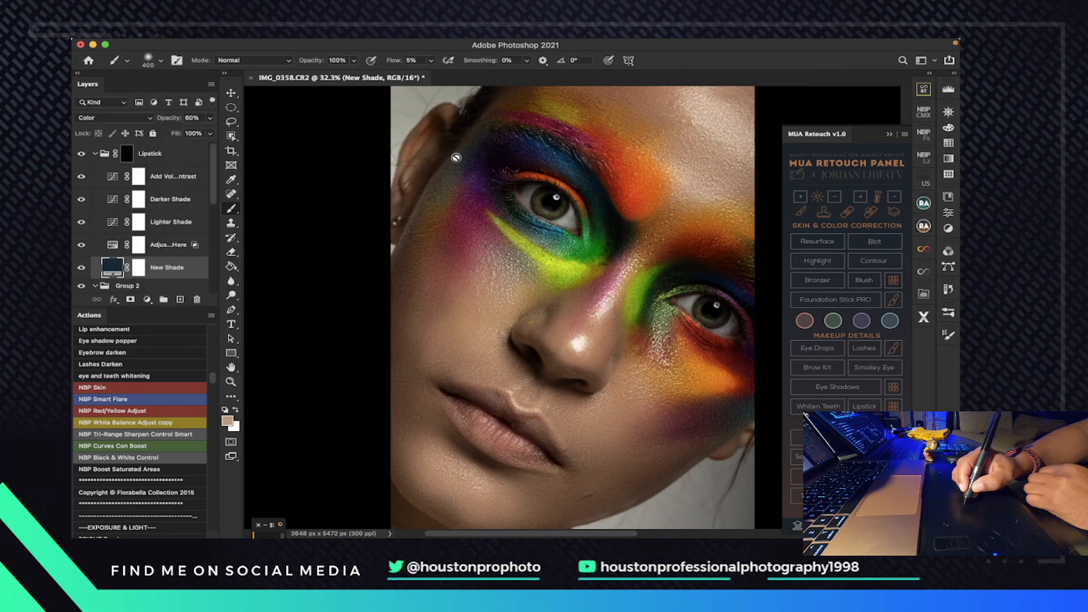
- Target the Lipstick group's mask, frame the lips at 66.7% zoom and reduce the brush size to 175
{"action": "left_click", "coordinate": [182, 154]}
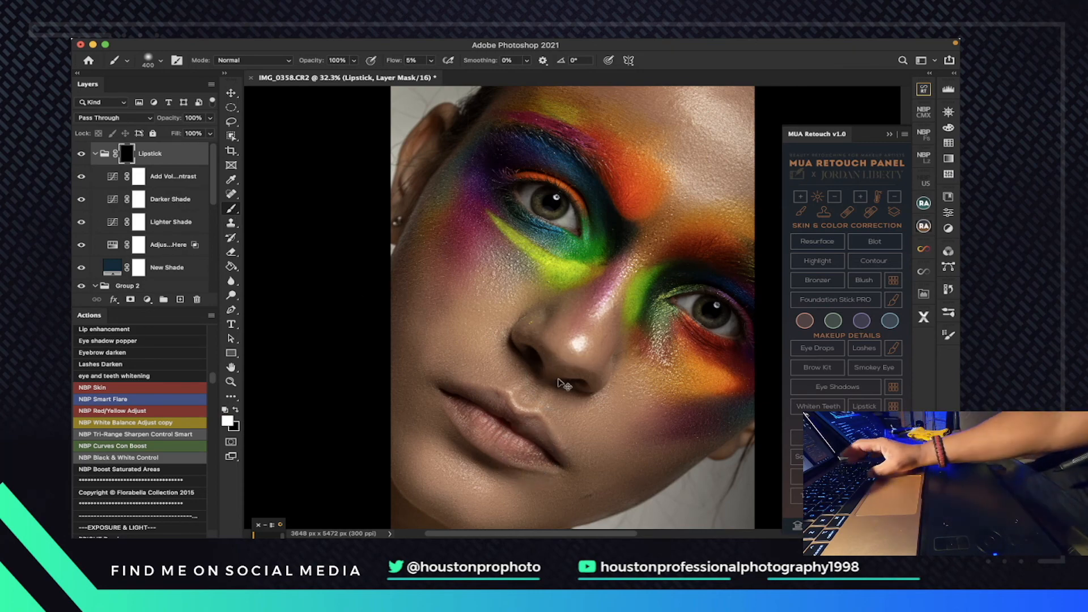
{"action": "key", "text": "super+minus"}
{"action": "key", "text": "super+minus"}
{"action": "key", "text": "super+plus"}
{"action": "key", "text": "super+plus"}
{"action": "key", "text": "super+plus"}
{"action": "key", "text": "super+plus"}
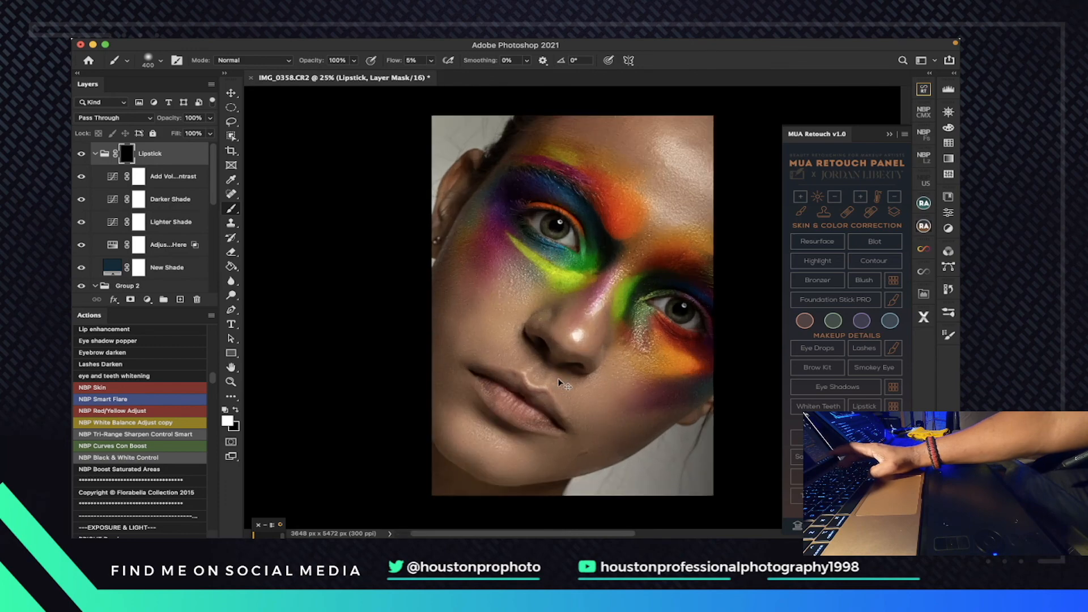
{"action": "scroll", "coordinate": [558, 379], "scroll_direction": "down", "scroll_amount": 10}
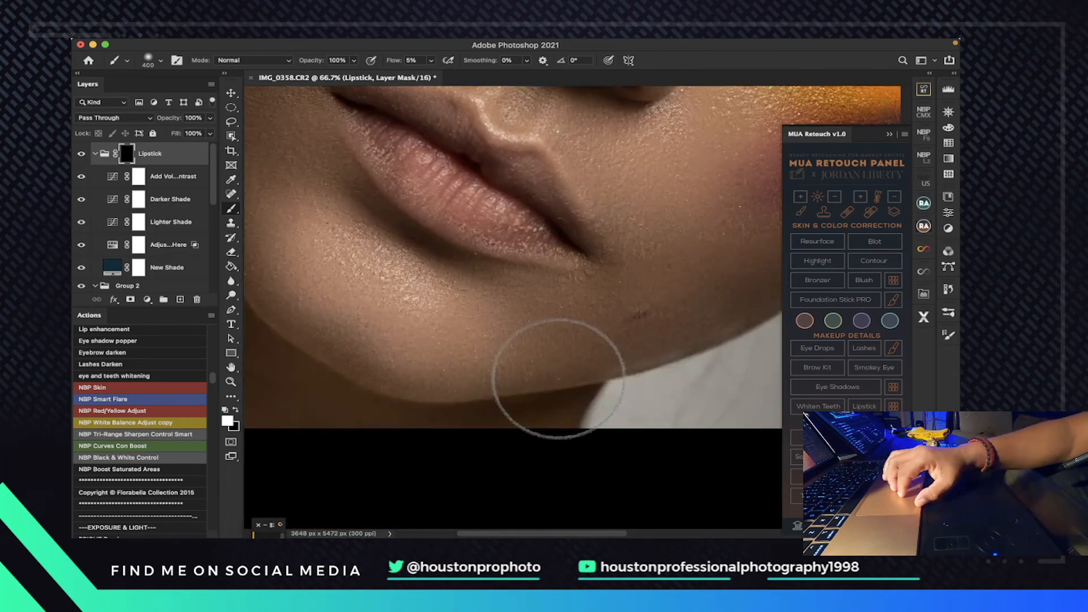
{"action": "scroll", "coordinate": [559, 378], "scroll_direction": "up", "scroll_amount": 4}
{"action": "scroll", "coordinate": [558, 378], "scroll_direction": "left", "scroll_amount": 3}
{"action": "scroll", "coordinate": [558, 378], "scroll_direction": "up", "scroll_amount": 2}
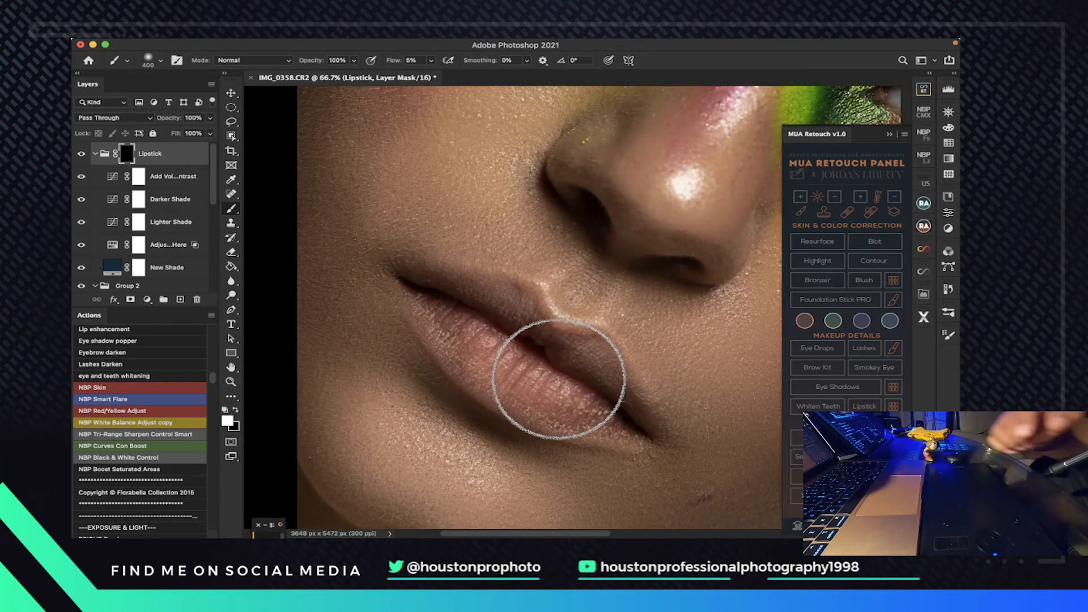
{"action": "key", "text": "bracketleft"}
{"action": "key", "text": "bracketleft"}
{"action": "key", "text": "bracketleft"}
{"action": "key", "text": "bracketleft"}
{"action": "key", "text": "bracketright"}
{"action": "key", "text": "bracketright"}
{"action": "key", "text": "bracketleft"}
{"action": "key", "text": "bracketleft"}
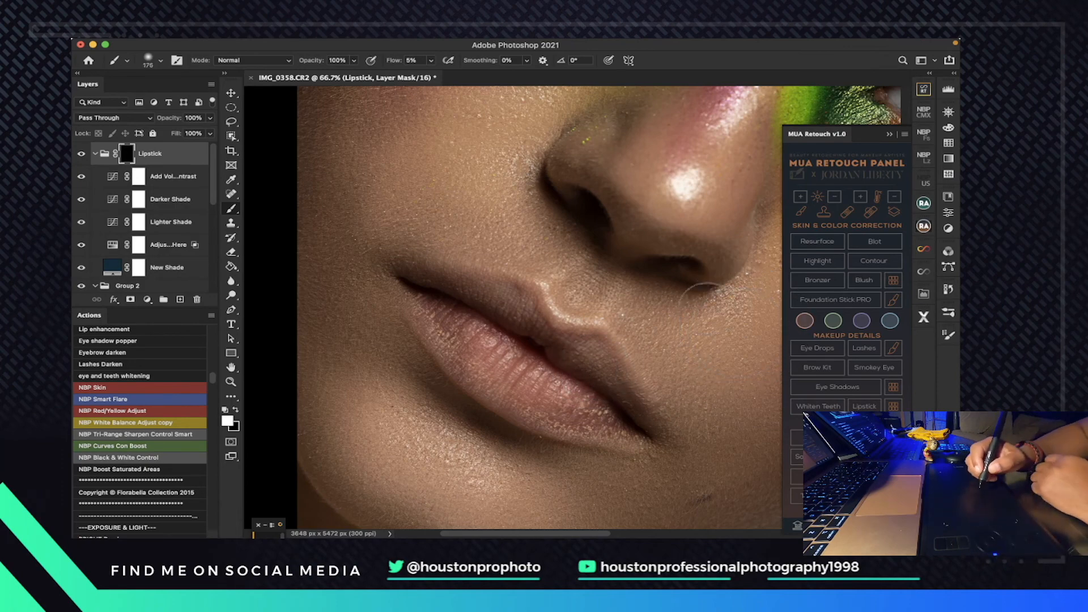
- Set the brush flow to 51% and paint white over the lower and upper lips on the Lipstick group's mask
{"action": "left_click", "coordinate": [430, 63]}
{"action": "left_click_drag", "start_coordinate": [433, 76], "coordinate": [459, 77]}
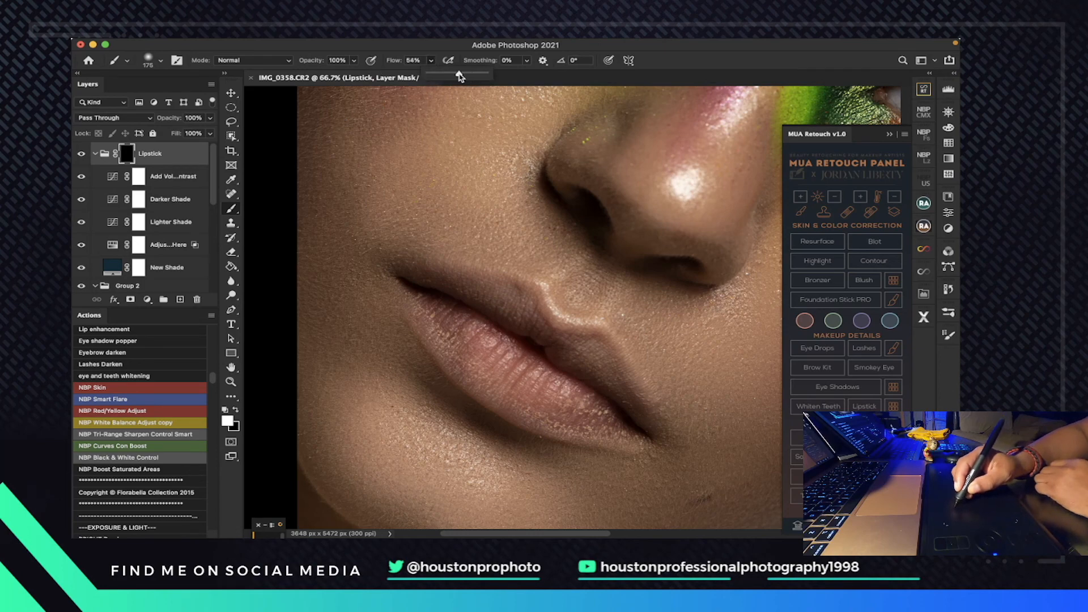
{"action": "mouse_move", "coordinate": [468, 341]}
{"action": "left_mouse_down"}
{"action": "mouse_move", "coordinate": [511, 397]}
{"action": "mouse_move", "coordinate": [413, 295]}
{"action": "mouse_move", "coordinate": [506, 355]}
{"action": "mouse_move", "coordinate": [477, 327]}
{"action": "mouse_move", "coordinate": [539, 372]}
{"action": "mouse_move", "coordinate": [550, 365]}
{"action": "mouse_move", "coordinate": [603, 406]}
{"action": "mouse_move", "coordinate": [589, 404]}
{"action": "mouse_move", "coordinate": [612, 427]}
{"action": "mouse_move", "coordinate": [504, 382]}
{"action": "left_mouse_up"}
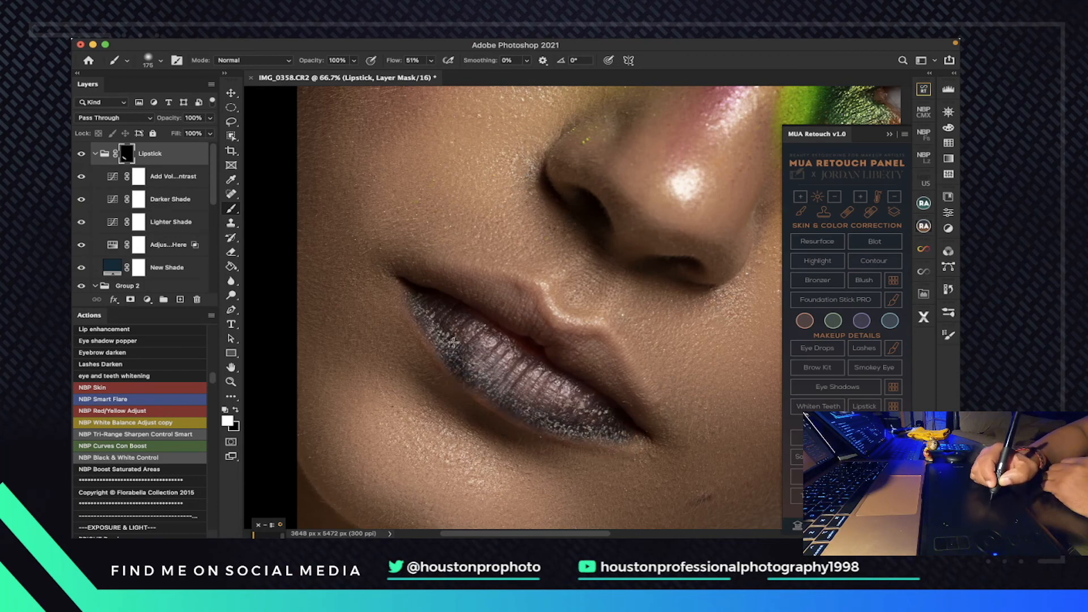
{"action": "mouse_move", "coordinate": [414, 304]}
{"action": "left_mouse_down"}
{"action": "mouse_move", "coordinate": [444, 279]}
{"action": "mouse_move", "coordinate": [532, 302]}
{"action": "mouse_move", "coordinate": [457, 292]}
{"action": "mouse_move", "coordinate": [515, 299]}
{"action": "mouse_move", "coordinate": [554, 338]}
{"action": "mouse_move", "coordinate": [600, 349]}
{"action": "mouse_move", "coordinate": [616, 379]}
{"action": "mouse_move", "coordinate": [574, 369]}
{"action": "mouse_move", "coordinate": [585, 366]}
{"action": "mouse_move", "coordinate": [546, 339]}
{"action": "mouse_move", "coordinate": [444, 291]}
{"action": "left_mouse_up"}
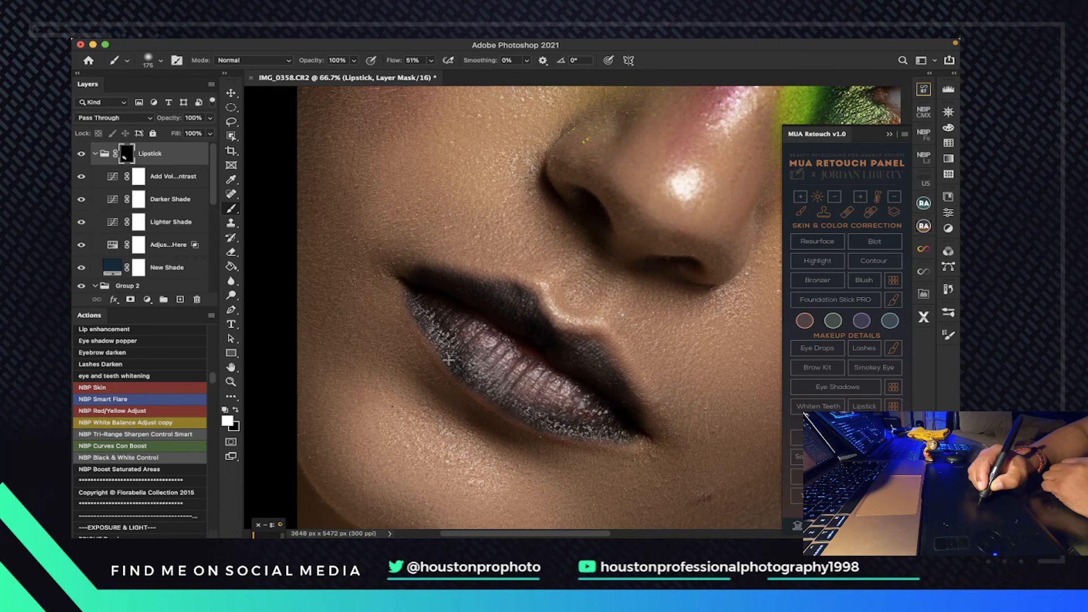
{"action": "left_click_drag", "start_coordinate": [448, 360], "coordinate": [461, 372]}
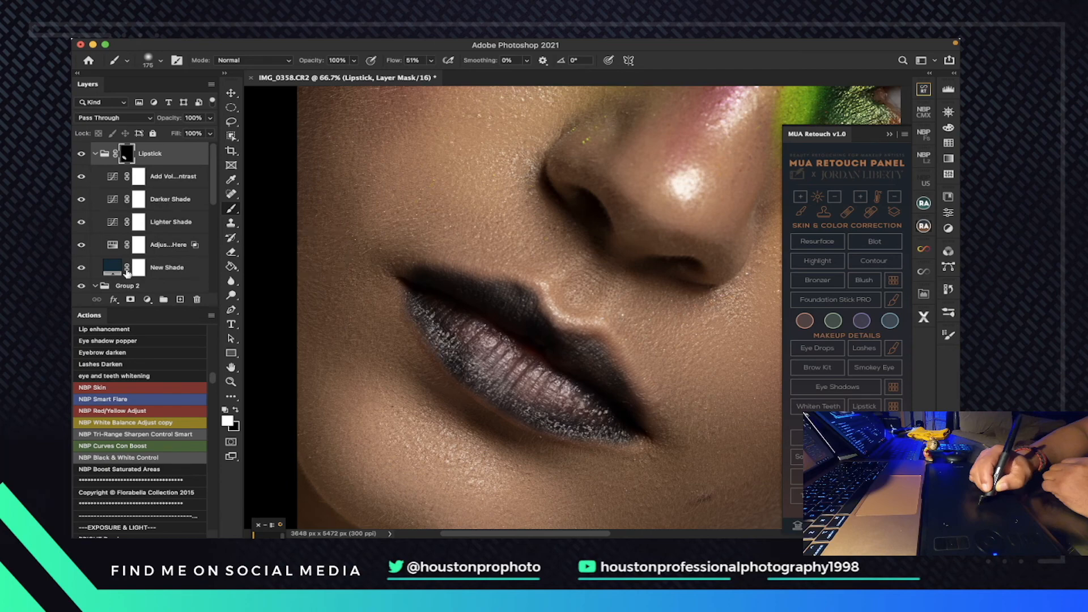
- Change the New Shade fill colour to a green (RGB 119, 148, 7) sampled from the eye makeup
{"action": "left_click", "coordinate": [113, 267]}
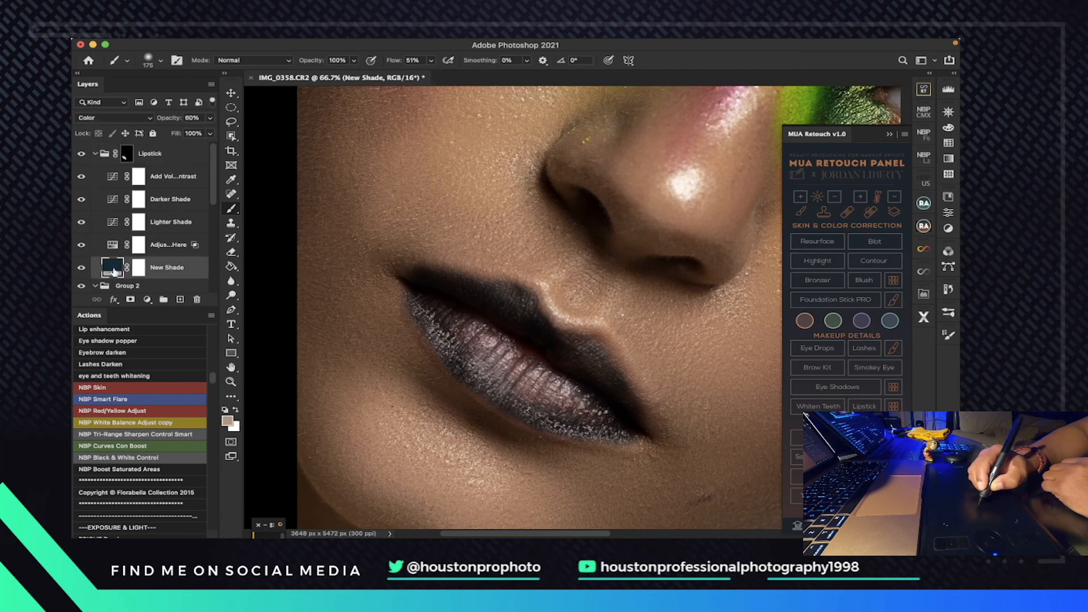
{"action": "double_click", "coordinate": [113, 269]}
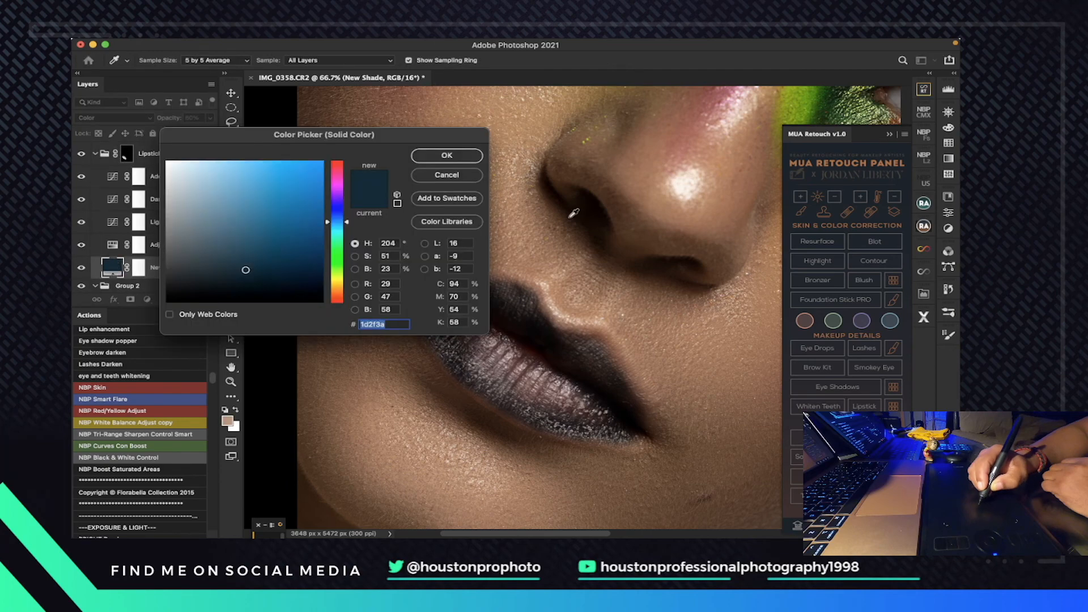
{"action": "left_click", "coordinate": [803, 101]}
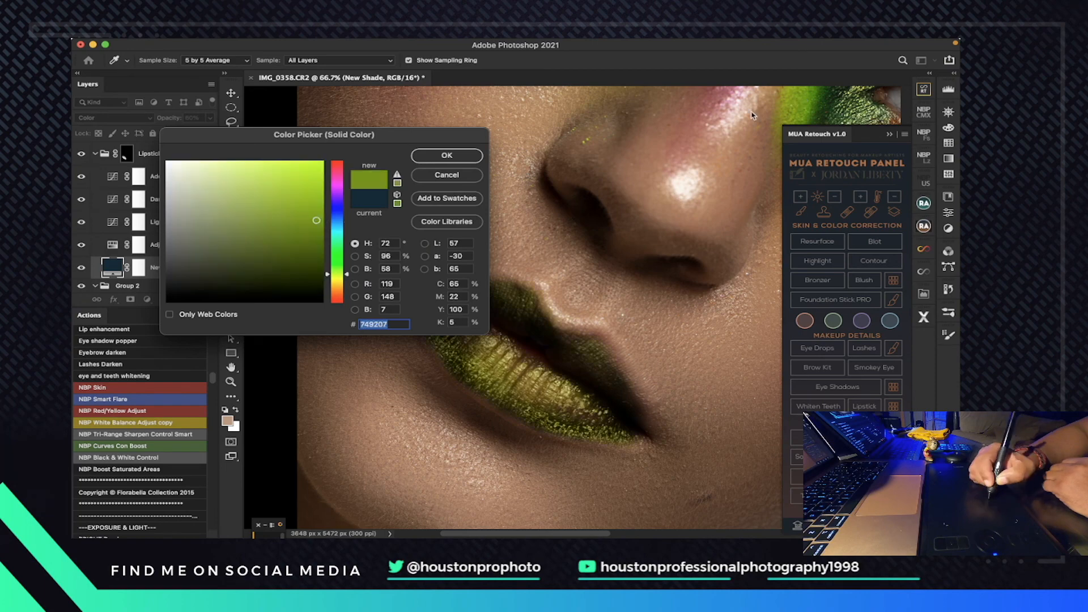
{"action": "left_click", "coordinate": [472, 161]}
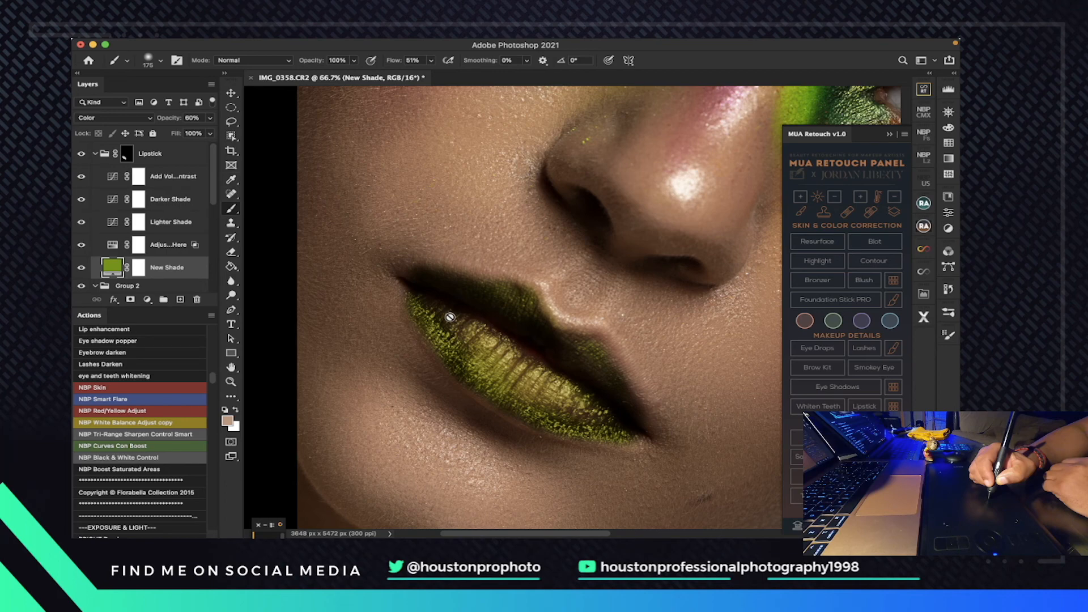
- Target the Lipstick group again and extend its painted mask into the corners and edges of the lips
{"action": "left_click", "coordinate": [181, 156]}
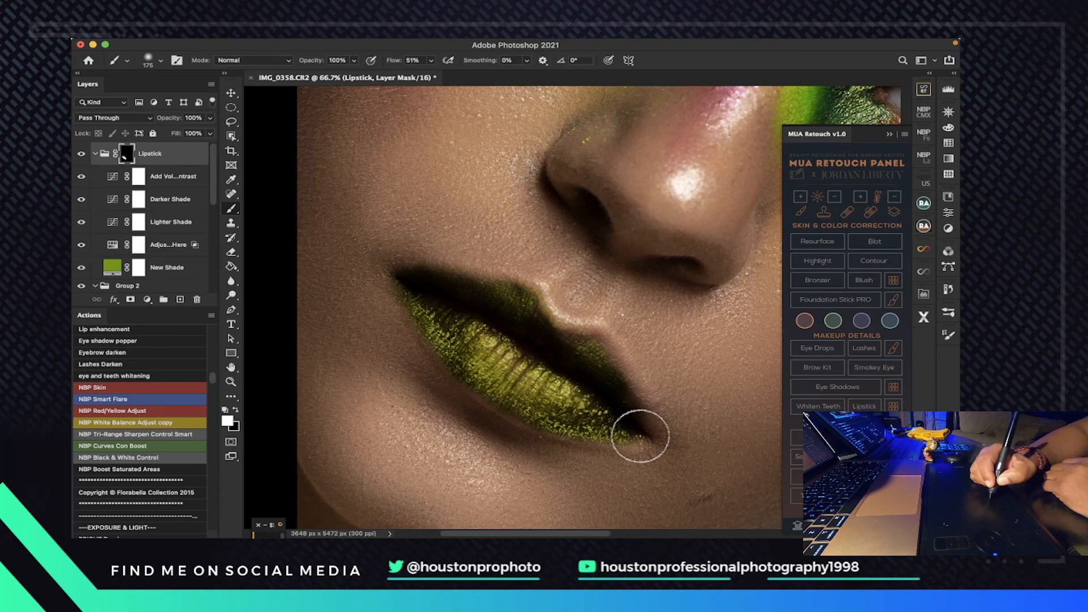
{"action": "left_click_drag", "start_coordinate": [640, 435], "coordinate": [641, 441]}
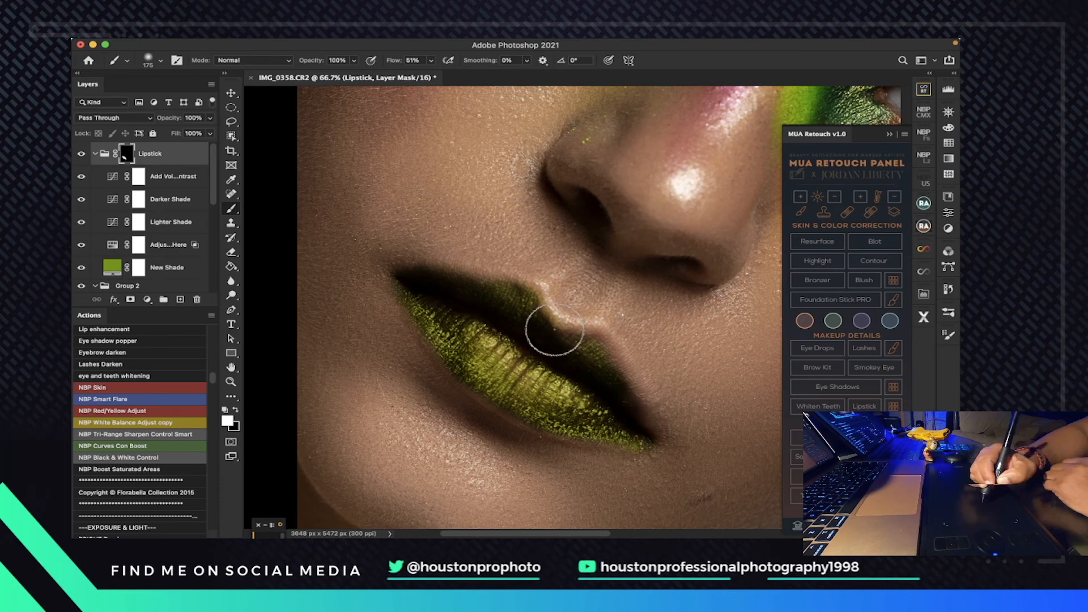
{"action": "left_click_drag", "start_coordinate": [553, 330], "coordinate": [560, 335]}
- Examine the green lips up close and against the whole face at several zoom levels, then collapse the MUA Retouch panel
{"action": "scroll", "coordinate": [555, 334], "scroll_direction": "up", "scroll_amount": 1}
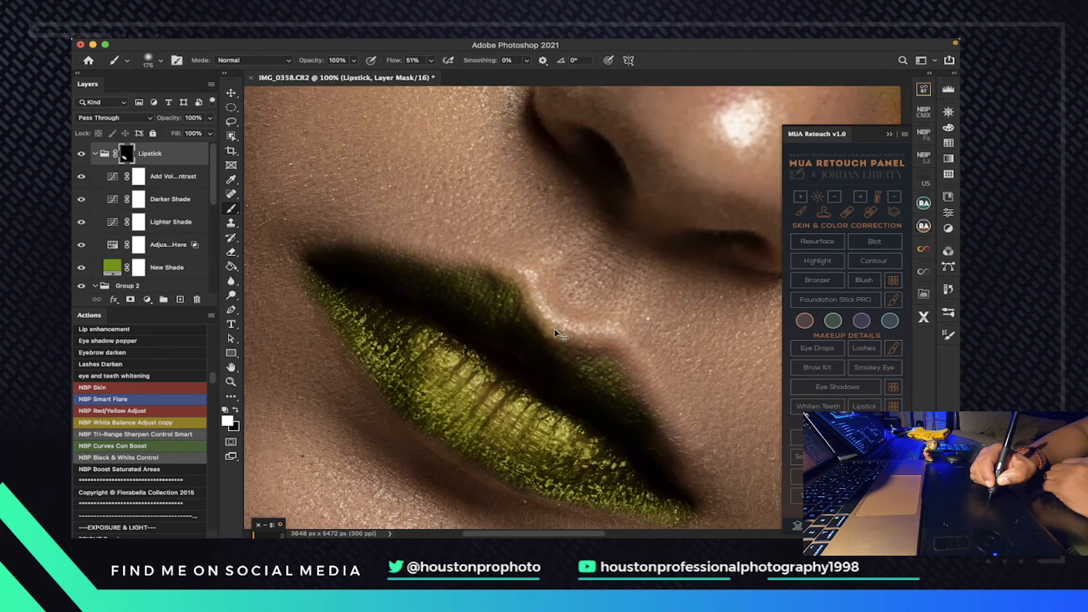
{"action": "scroll", "coordinate": [559, 335], "scroll_direction": "down", "scroll_amount": 1}
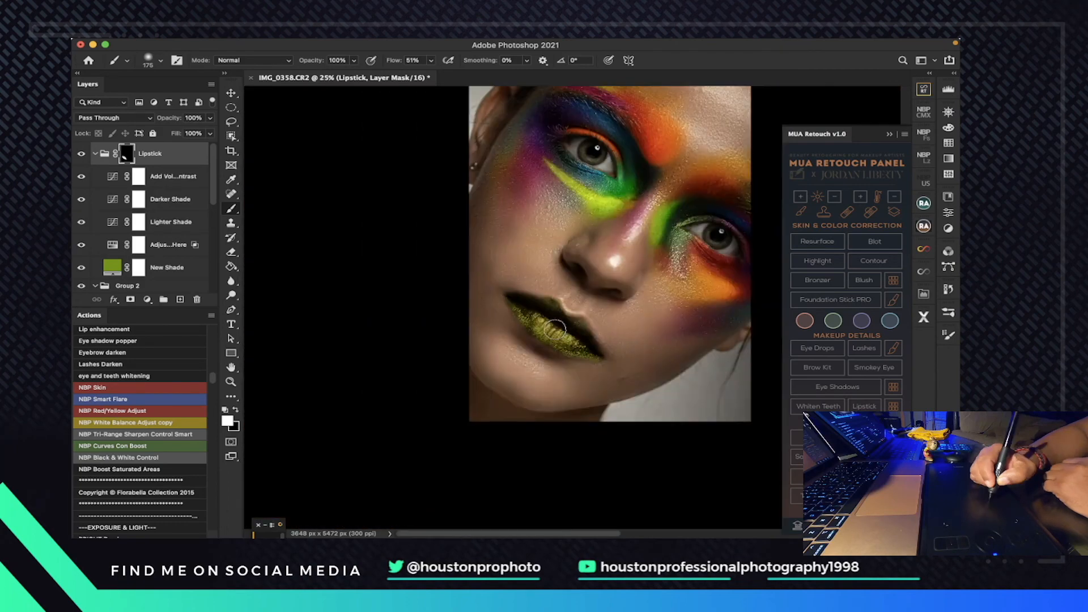
{"action": "scroll", "coordinate": [559, 335], "scroll_direction": "down", "scroll_amount": 1}
{"action": "mouse_move", "coordinate": [559, 327]}
{"action": "left_mouse_down"}
{"action": "mouse_move", "coordinate": [577, 319]}
{"action": "mouse_move", "coordinate": [556, 343]}
{"action": "left_mouse_up"}
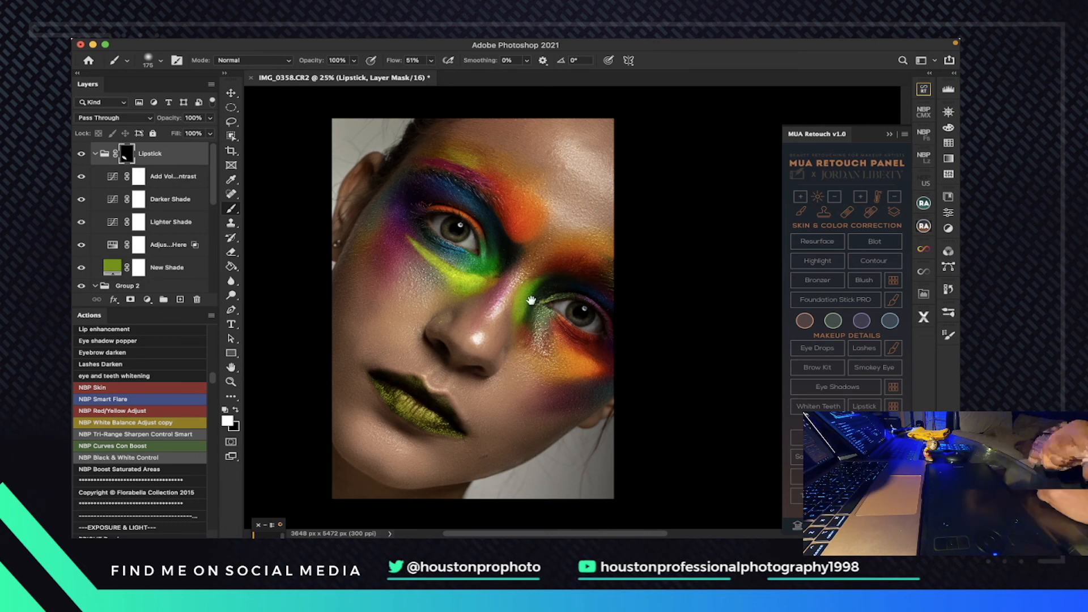
{"action": "left_click_drag", "start_coordinate": [532, 289], "coordinate": [592, 304]}
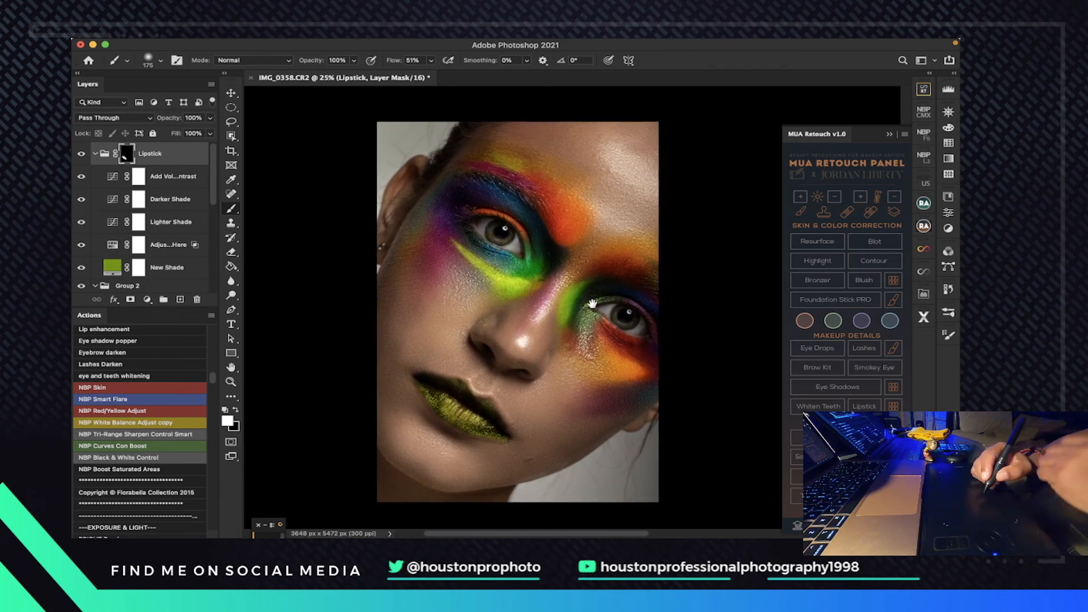
{"action": "left_click", "coordinate": [230, 382]}
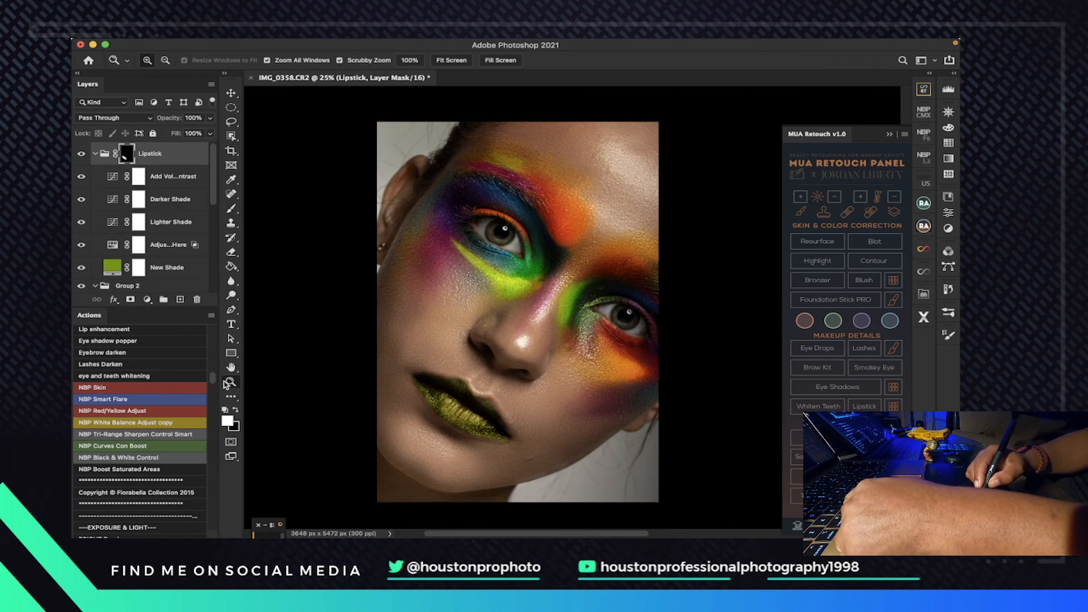
{"action": "left_click", "coordinate": [506, 323]}
{"action": "left_click", "coordinate": [538, 327], "text": "alt"}
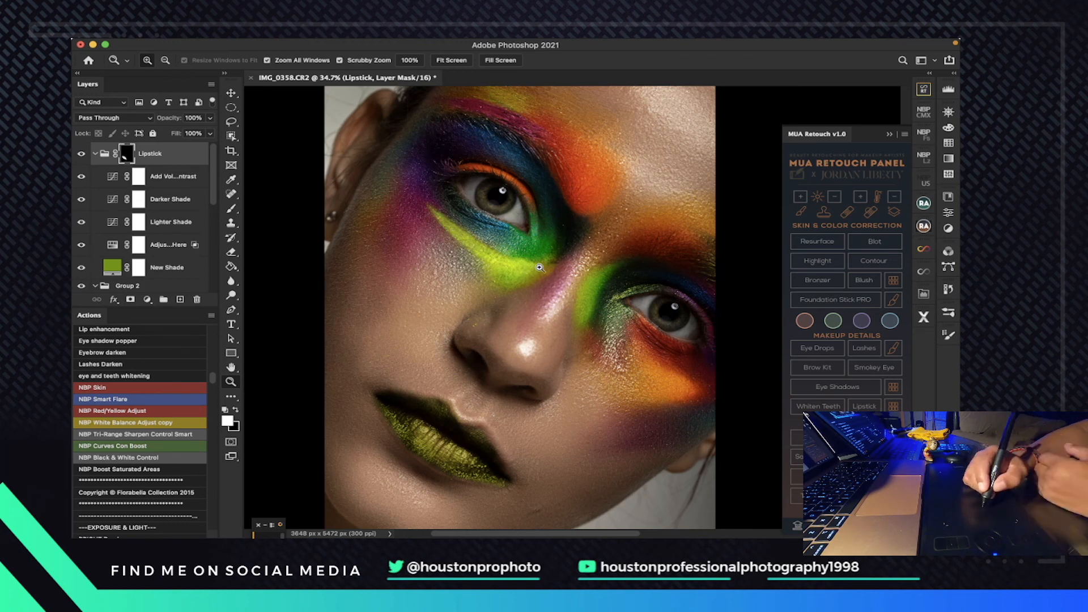
{"action": "mouse_move", "coordinate": [537, 276]}
{"action": "left_mouse_down"}
{"action": "mouse_move", "coordinate": [575, 277]}
{"action": "mouse_move", "coordinate": [550, 277]}
{"action": "left_mouse_up"}
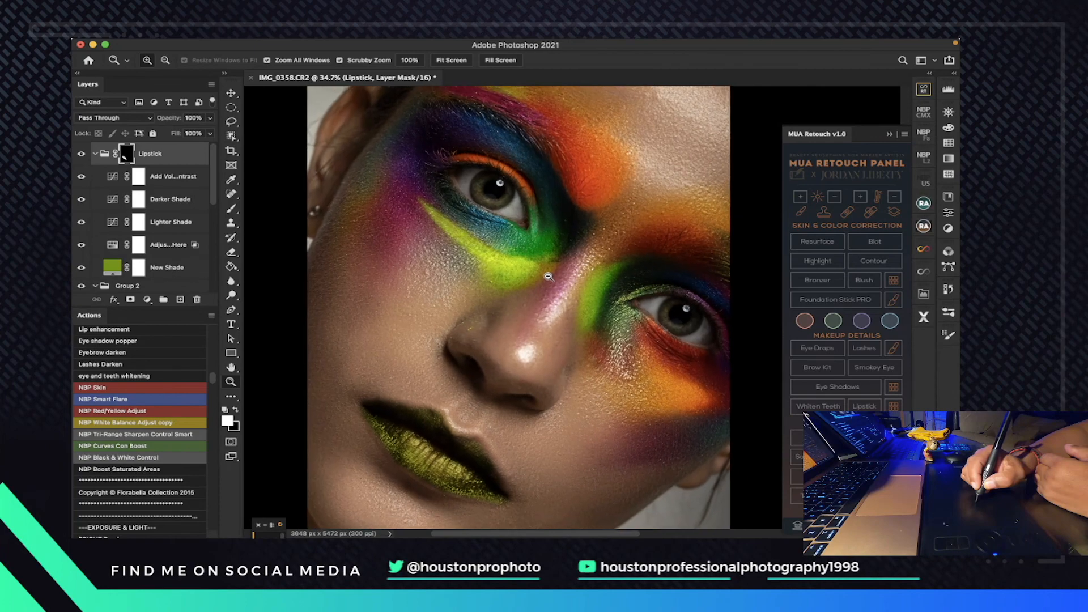
{"action": "left_click", "coordinate": [890, 136]}
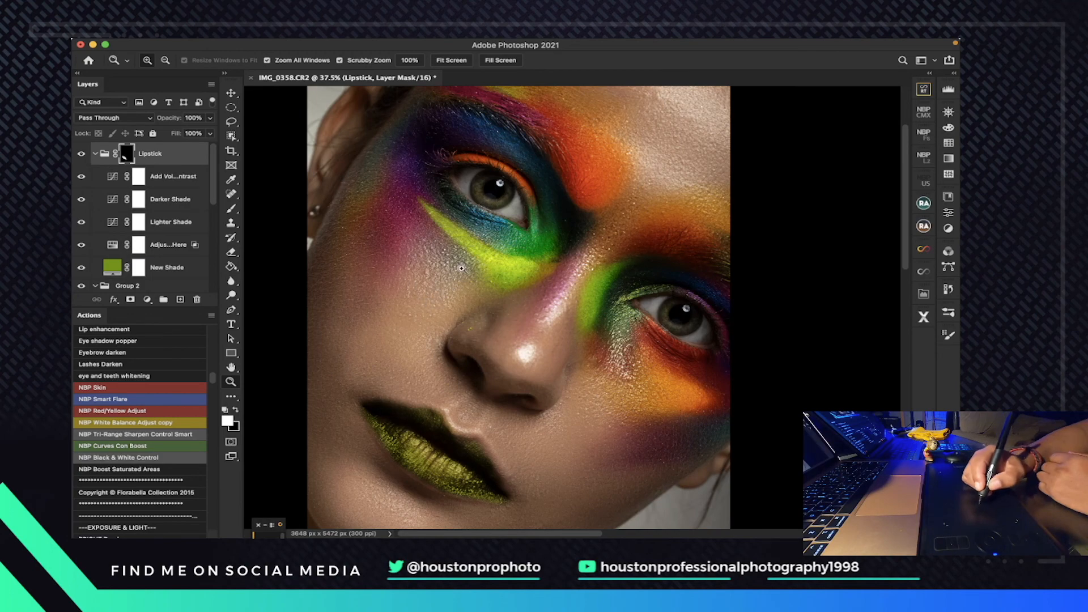
- Try to sharpen with NBP Ultrasharp 1 while the Lipstick group is active, using Medium contrast 13 and Small contrast 2
{"action": "mouse_move", "coordinate": [488, 41]}
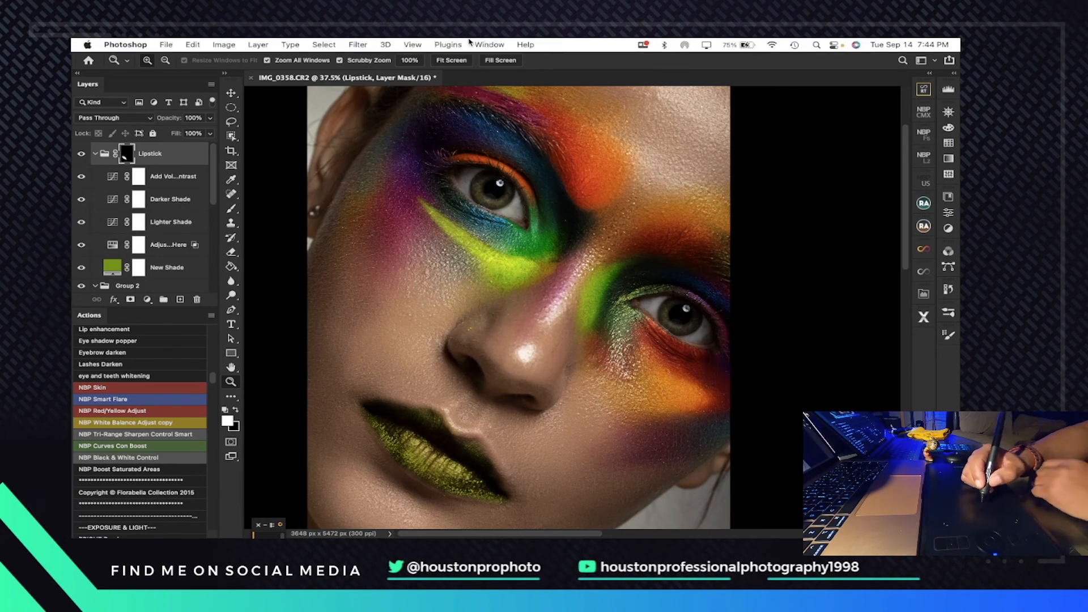
{"action": "left_click", "coordinate": [491, 45]}
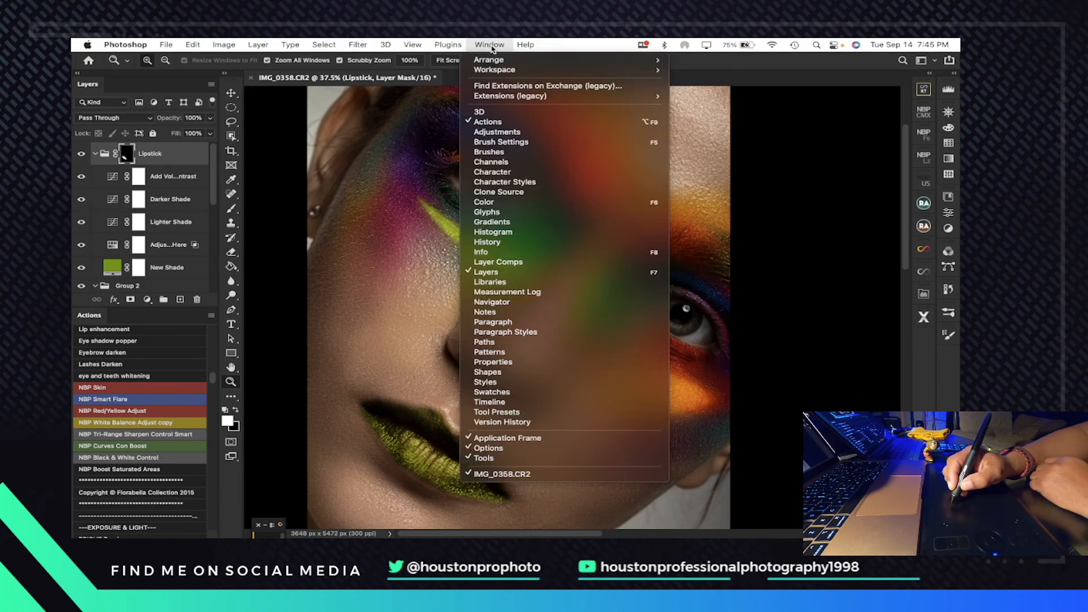
{"action": "mouse_move", "coordinate": [533, 96]}
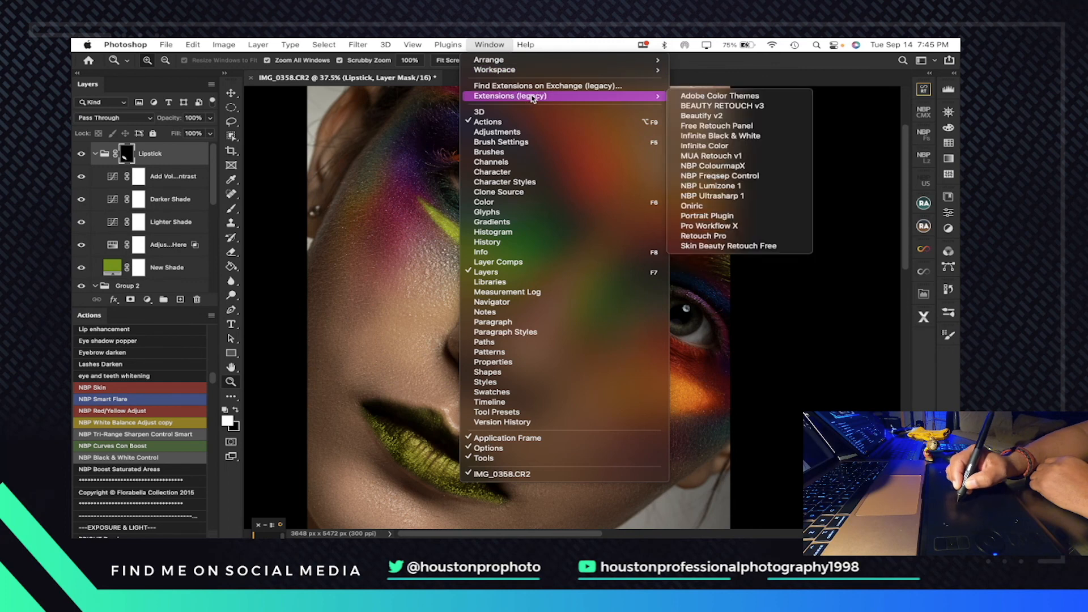
{"action": "left_click", "coordinate": [787, 195]}
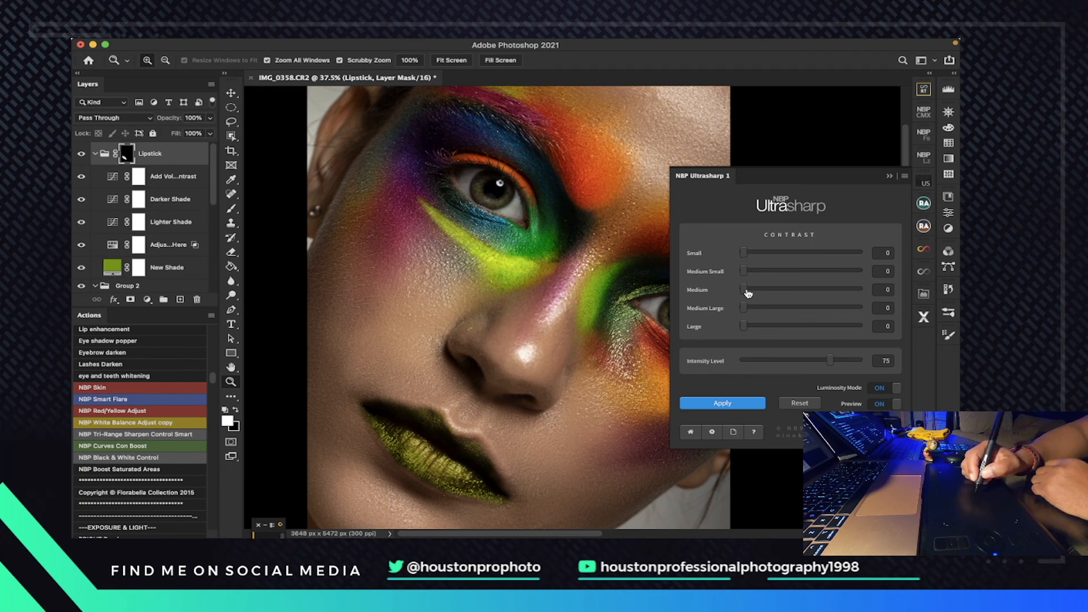
{"action": "left_click_drag", "start_coordinate": [747, 291], "coordinate": [748, 293]}
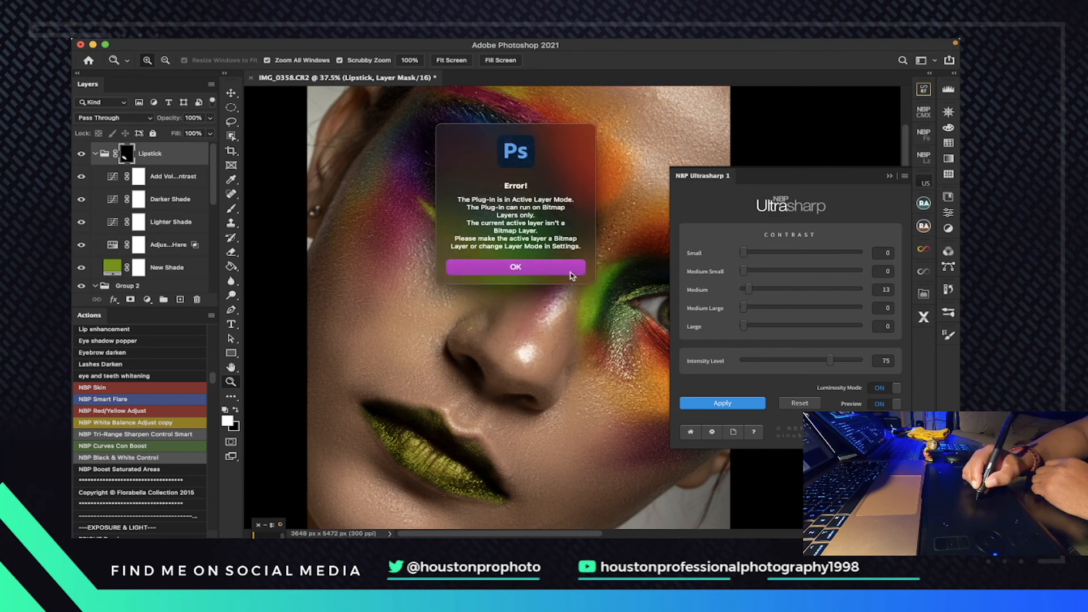
{"action": "left_click", "coordinate": [566, 265]}
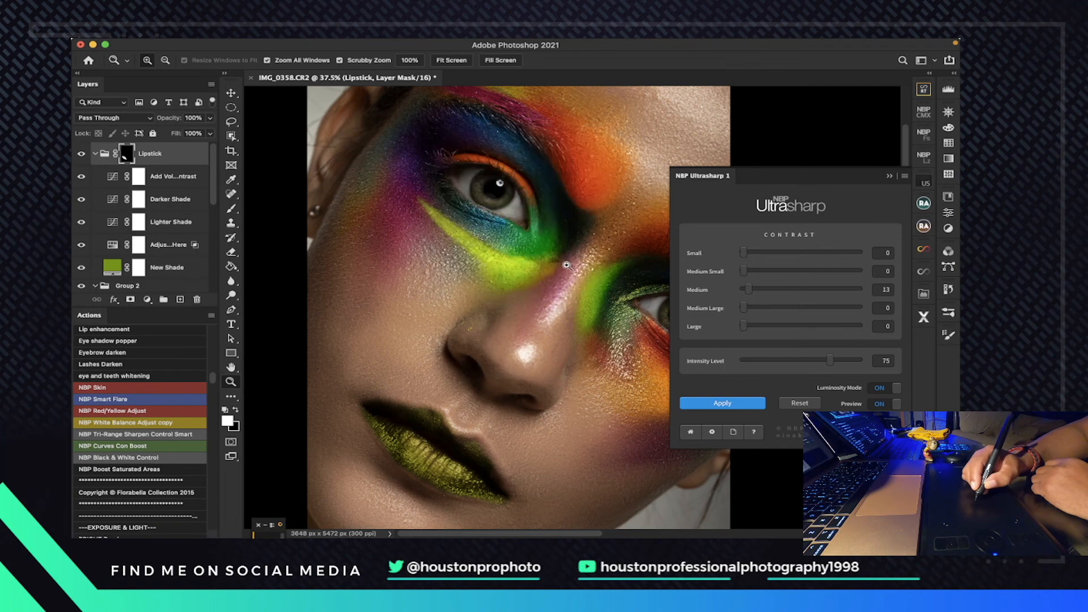
{"action": "left_click", "coordinate": [746, 253]}
{"action": "left_click", "coordinate": [516, 266]}
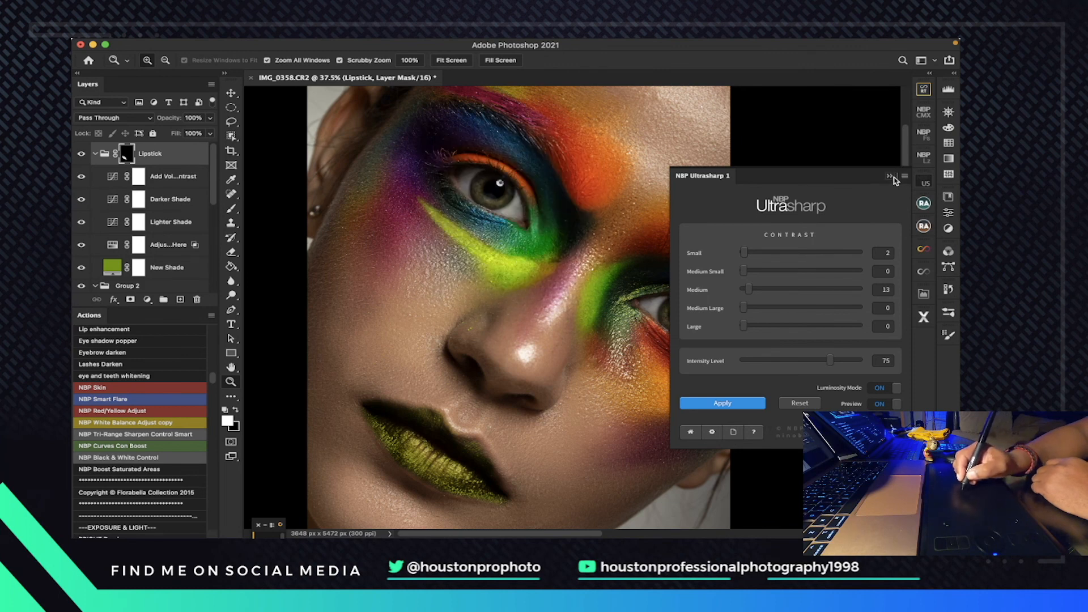
{"action": "left_click", "coordinate": [891, 177]}
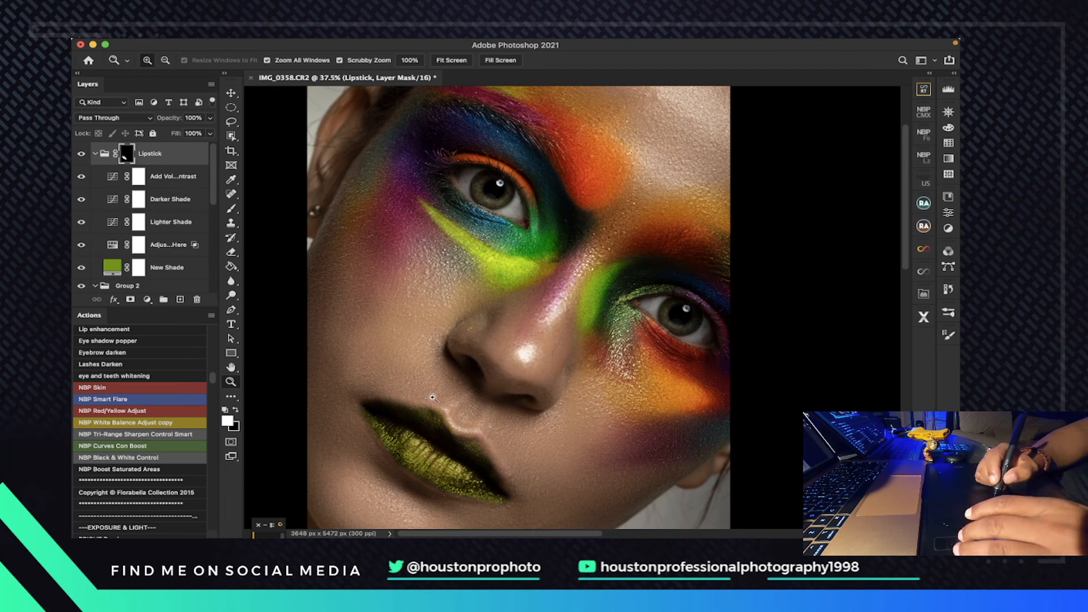
- Stamp all visible layers into a new layer above the Lipstick group and open NBP Ultrasharp 1 for it
{"action": "key", "text": "alt+shift+super+e"}
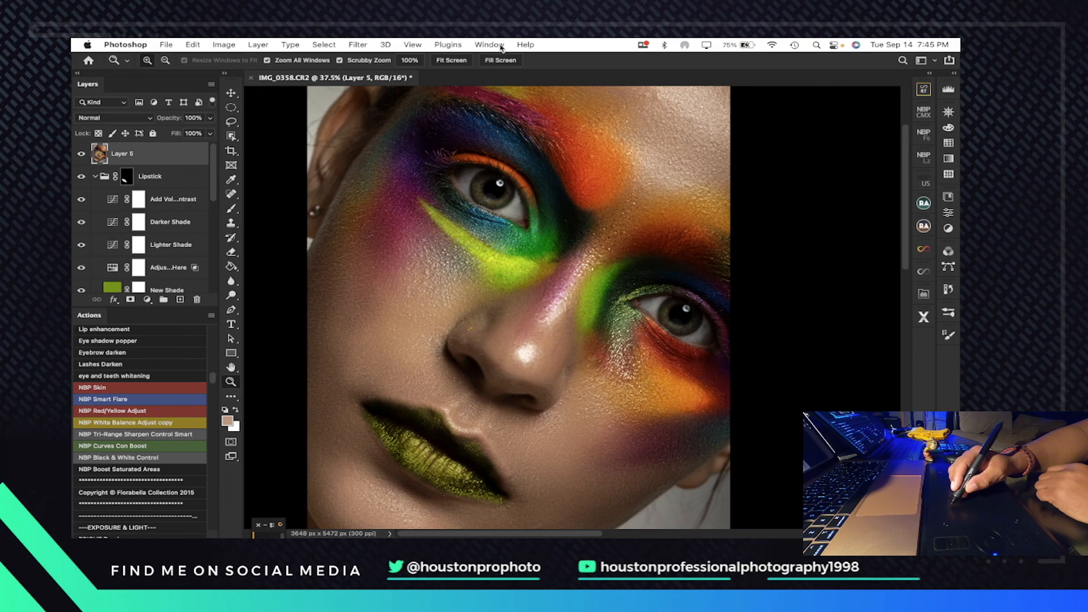
{"action": "left_click", "coordinate": [495, 44]}
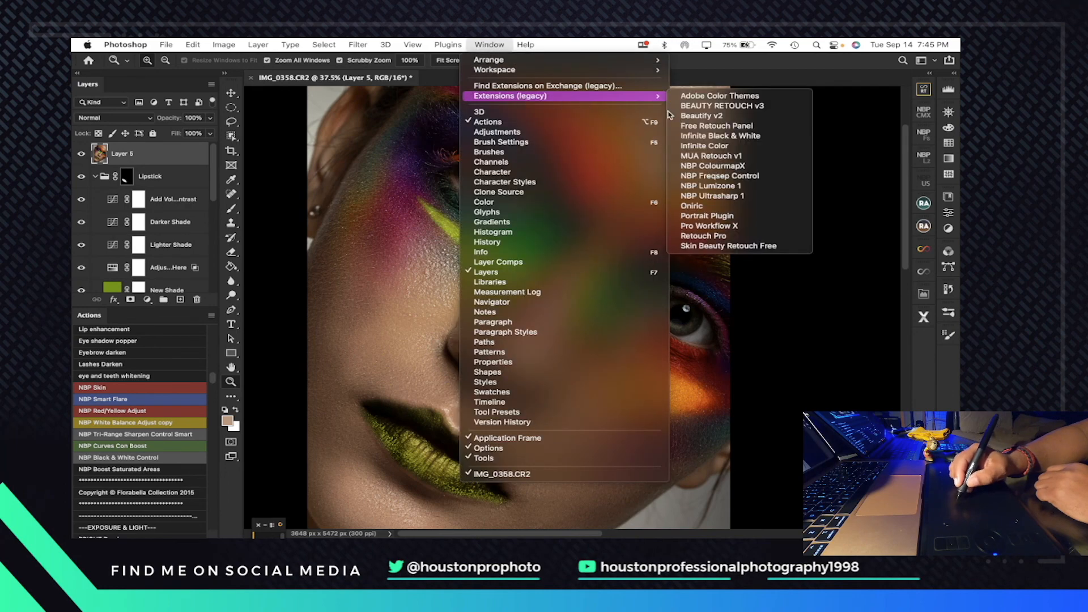
{"action": "left_click", "coordinate": [772, 197]}
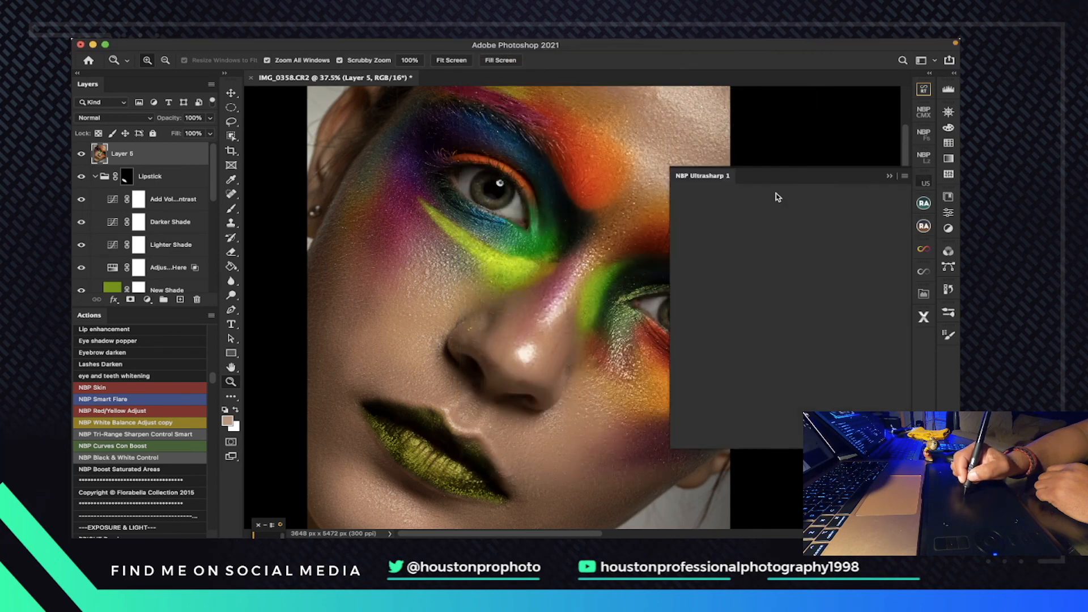